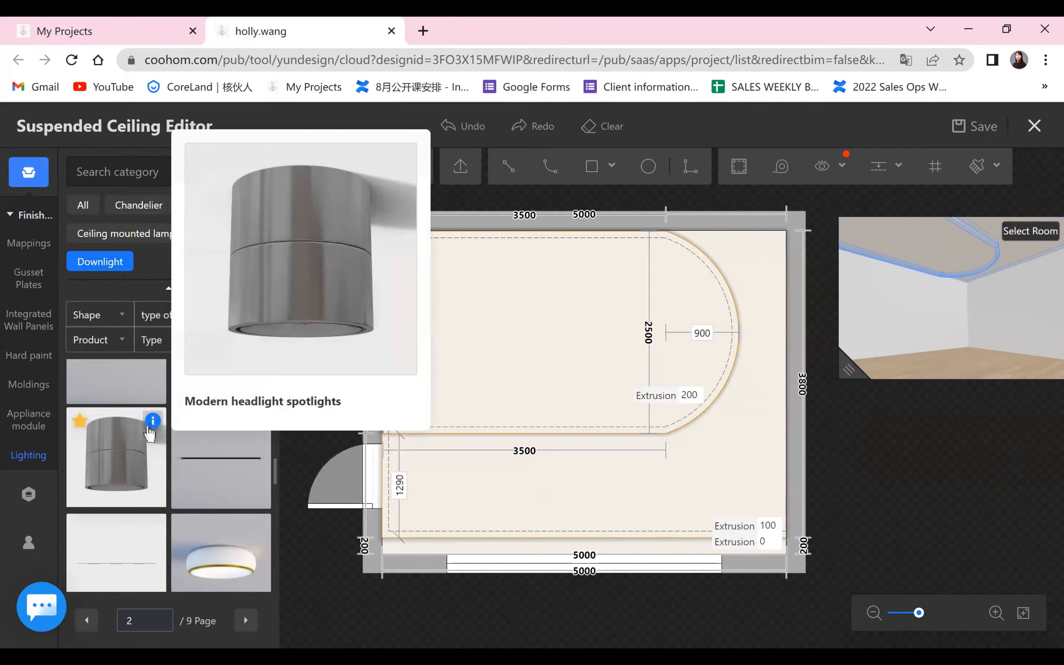
Place the Modern headlight spotlights downlight in the curved ceiling area, about 1030 mm from its left edge and 410 mm from its upper edge.
click(117, 471)
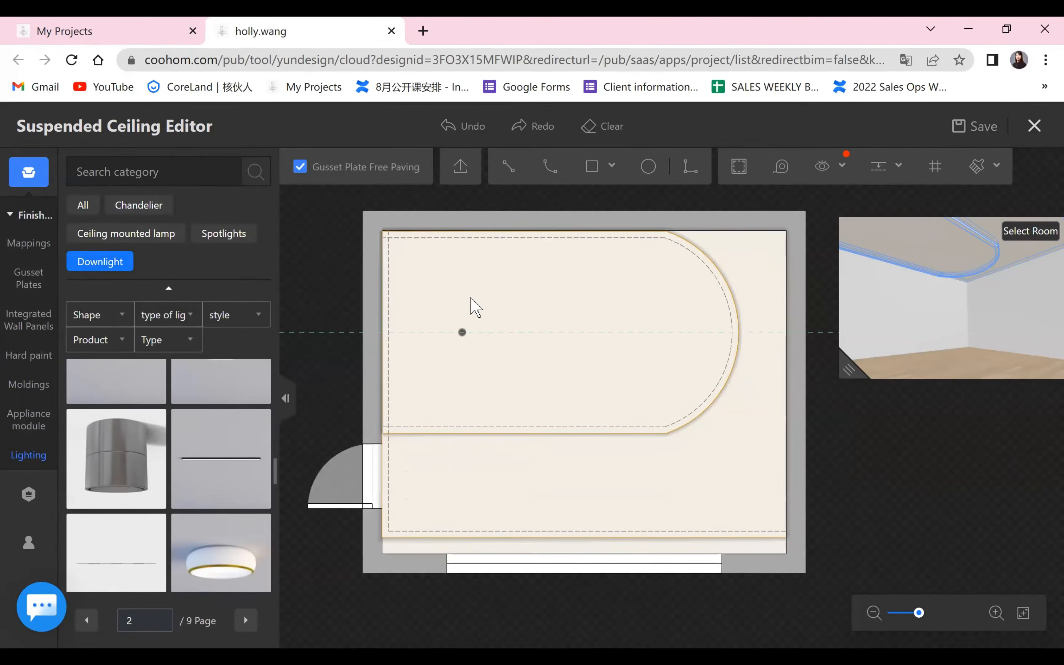
click(466, 265)
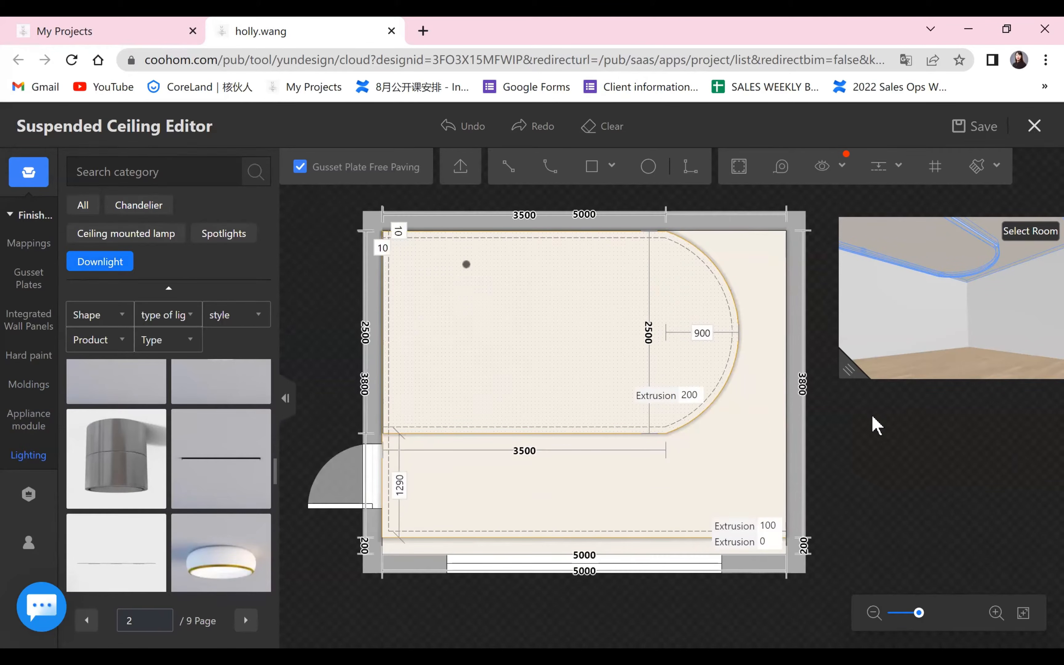
drag(873, 406, 836, 428)
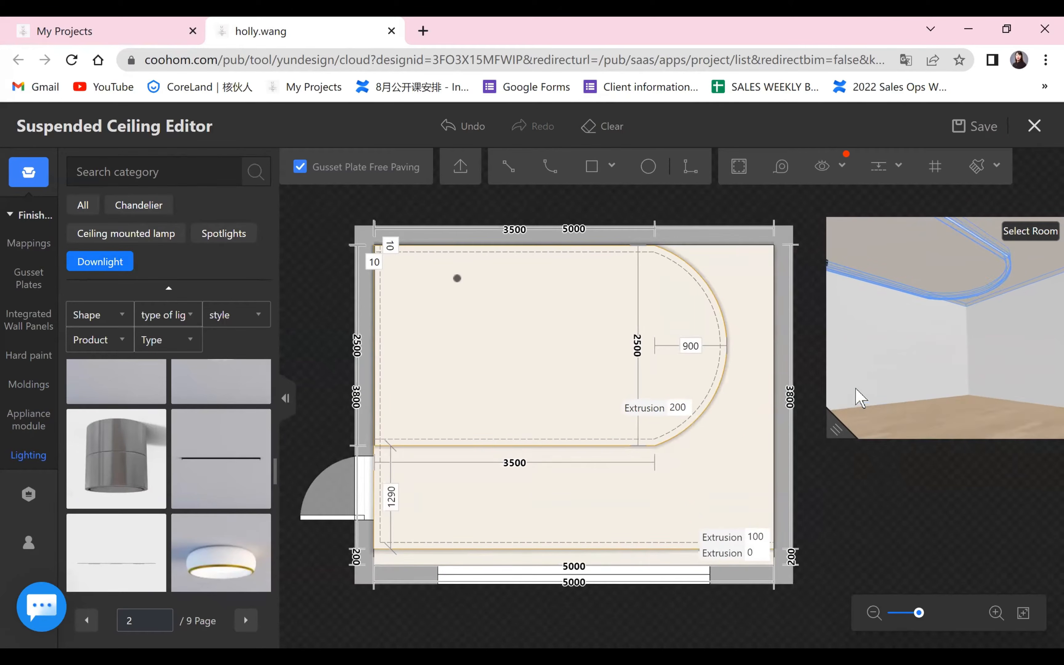
drag(856, 389, 804, 400)
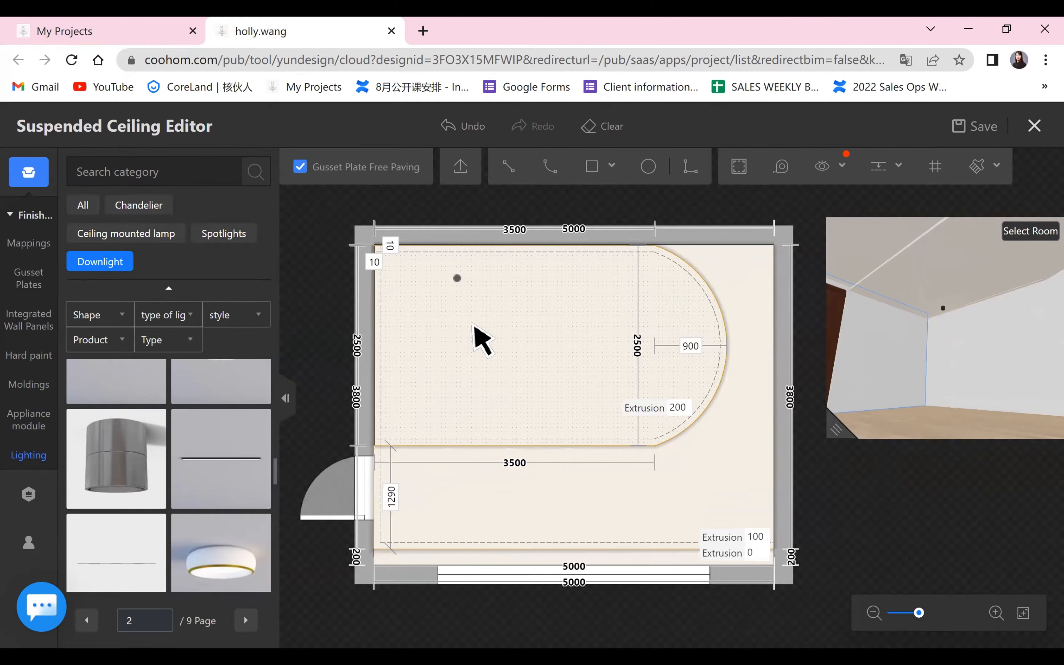
Position the downlight 500 mm from the ceiling's upper edge and 1100 mm from its left edge.
click(457, 278)
click(456, 262)
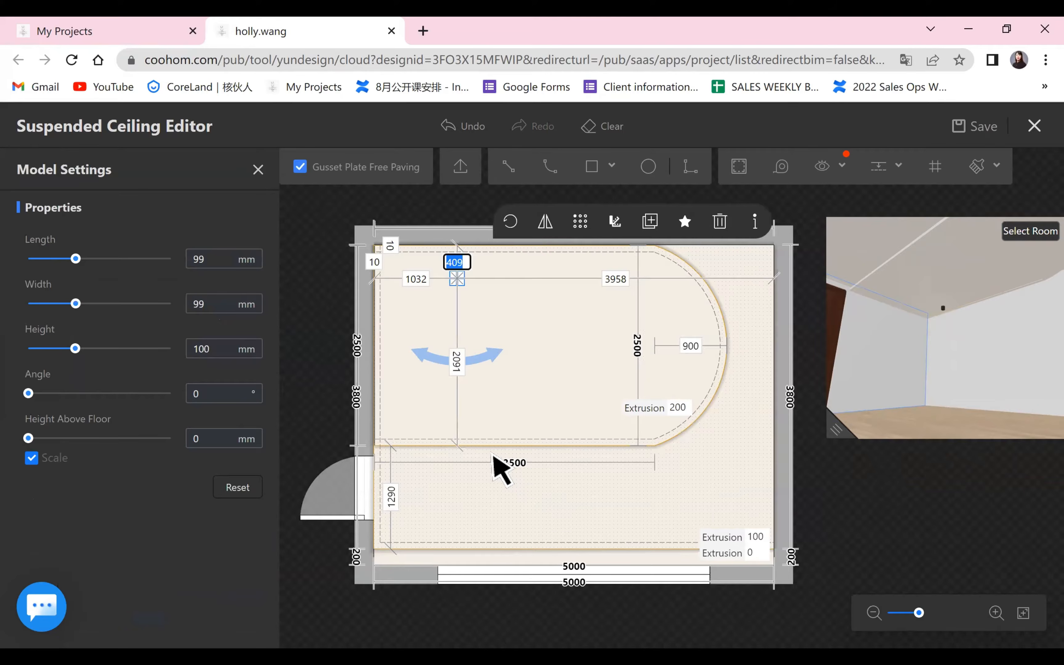
text(500)
key(Return)
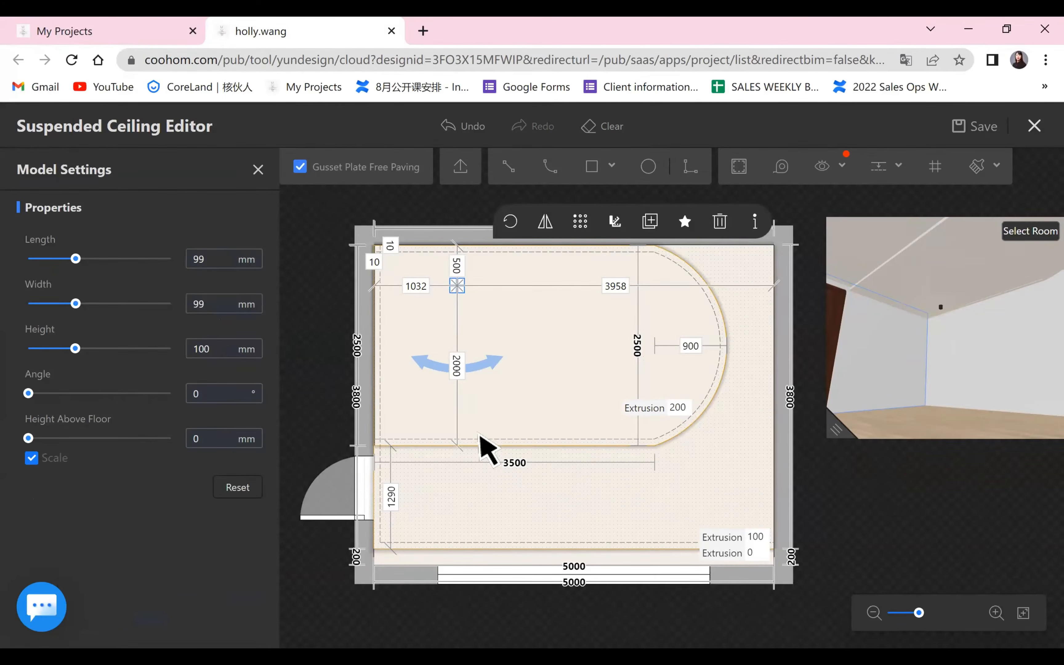
click(415, 288)
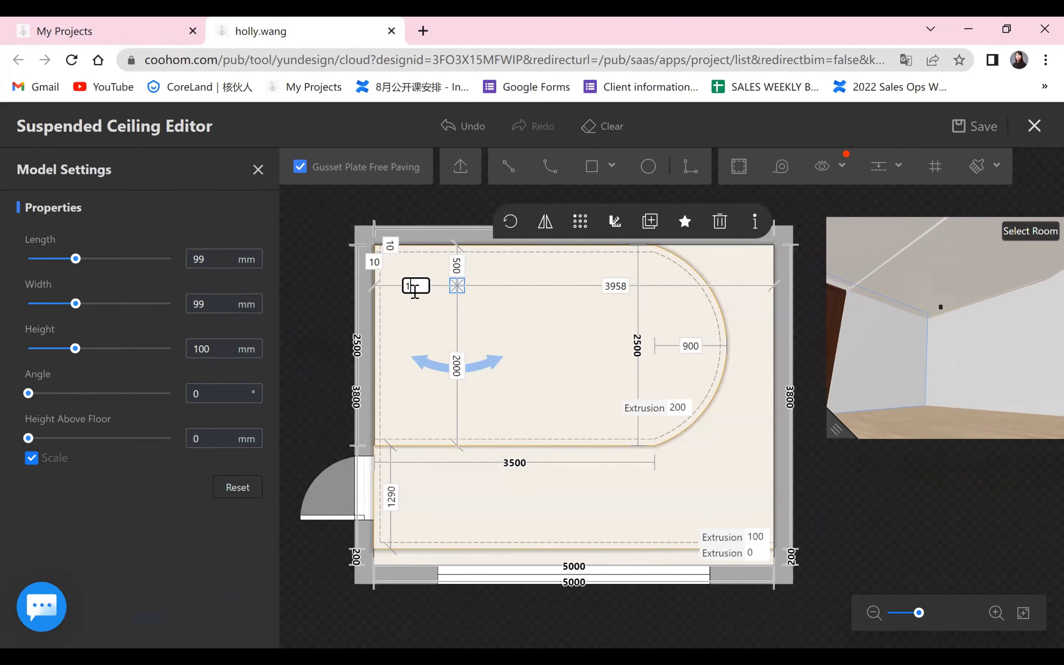
text(1100)
key(Return)
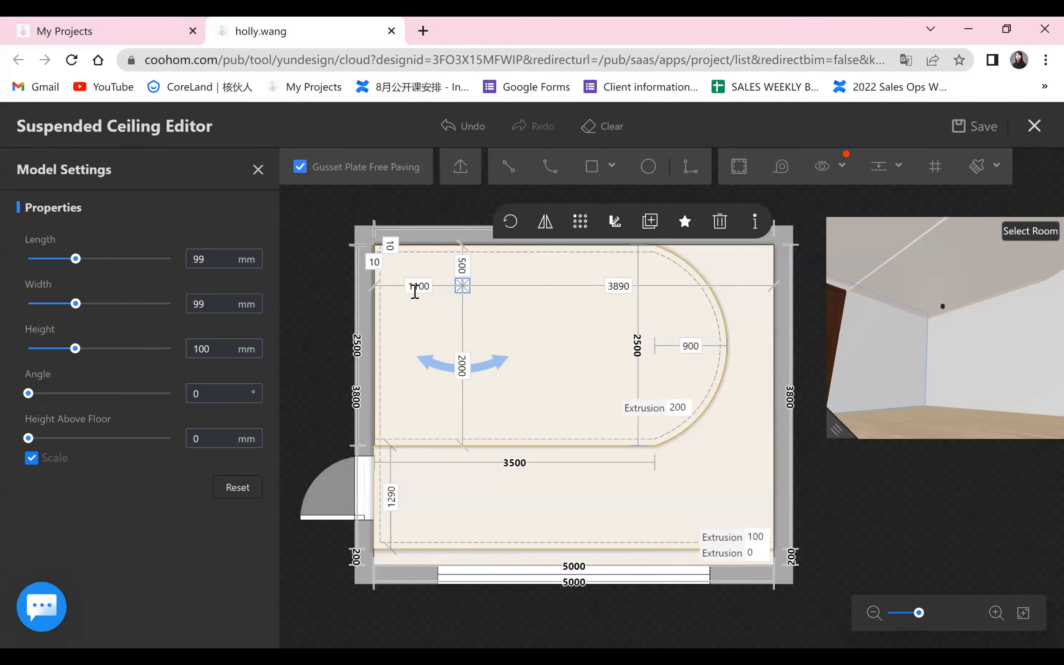
click(522, 339)
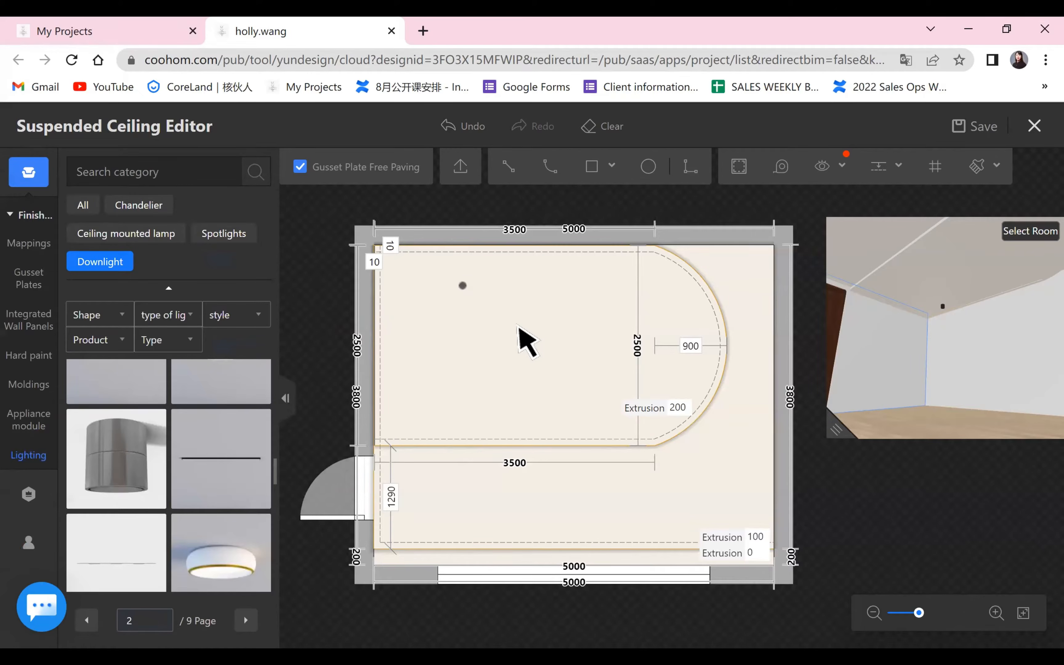
click(462, 286)
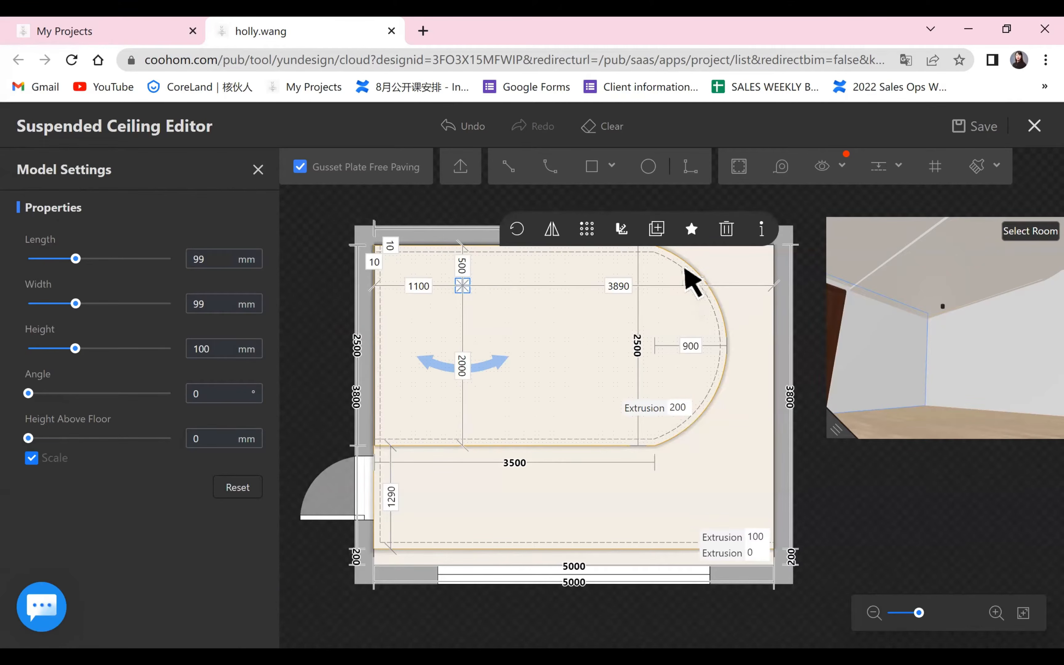
click(654, 237)
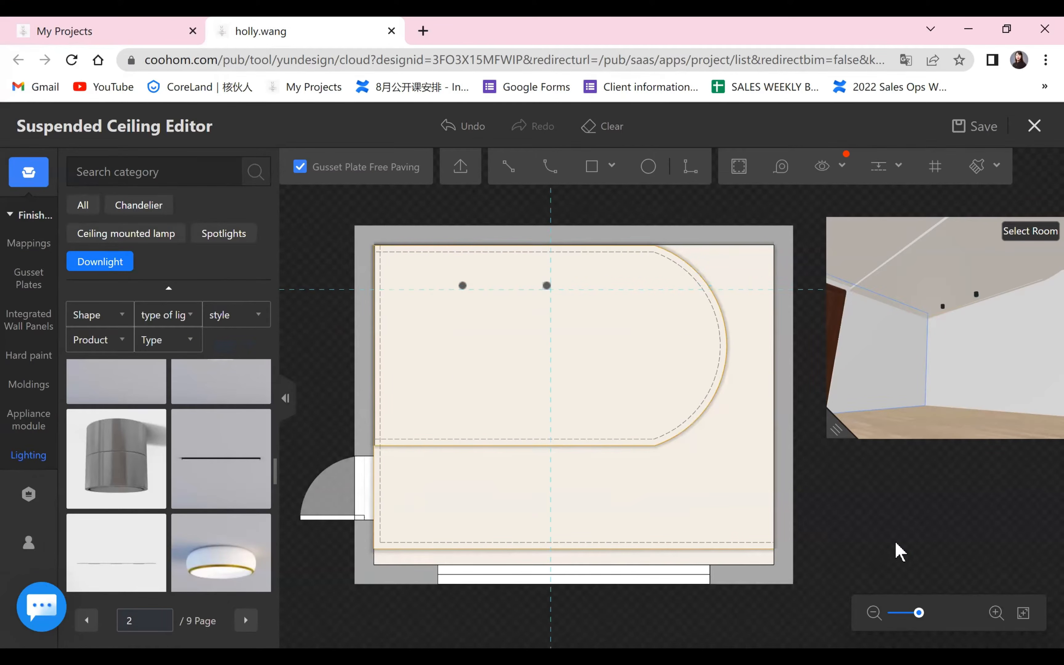
click(546, 286)
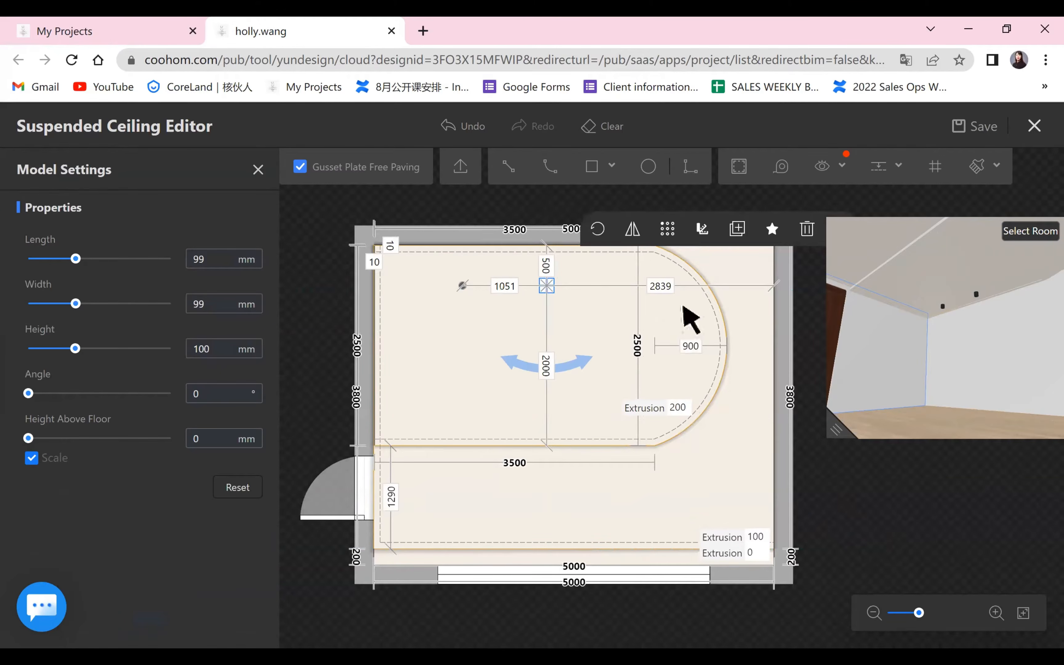
click(450, 127)
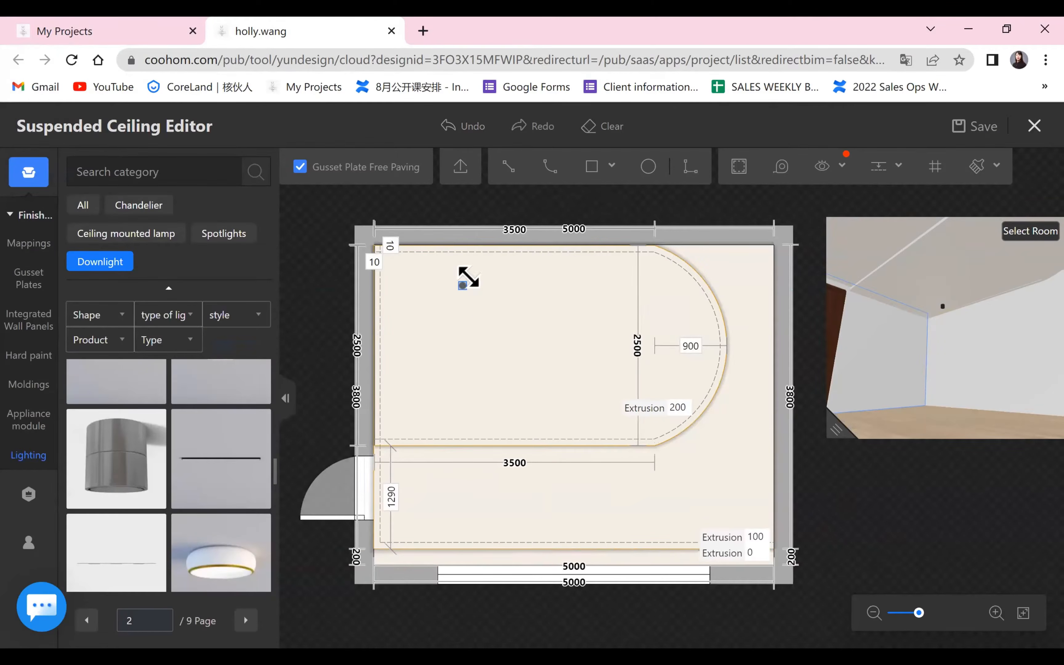
Duplicate the downlight to its right along the same line and set the spacing between the two lights to 1000 mm.
click(464, 284)
click(655, 228)
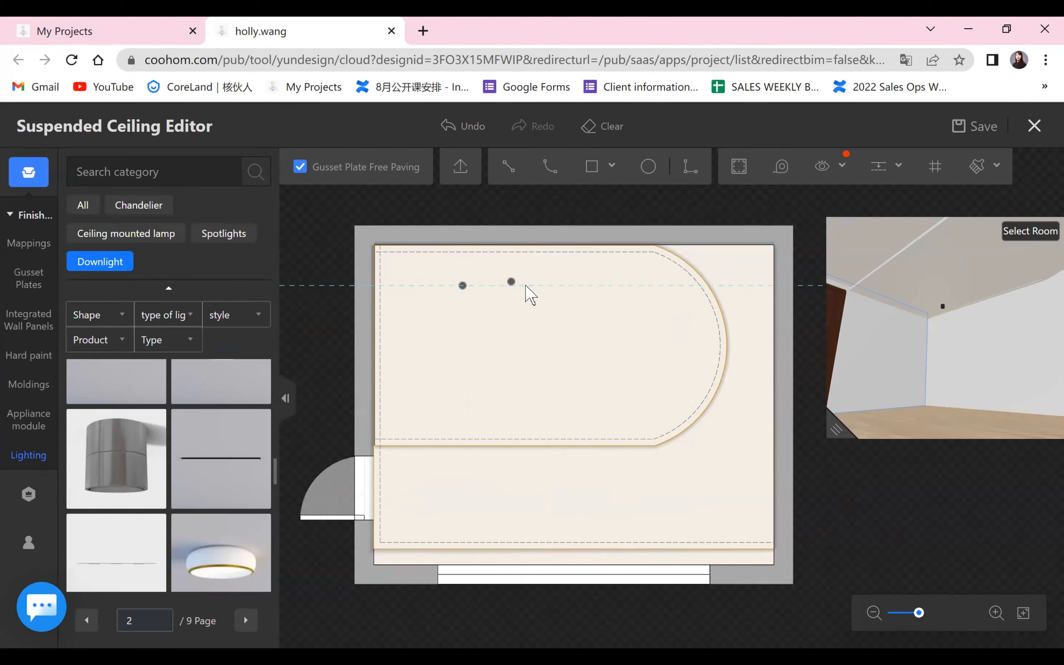
click(542, 286)
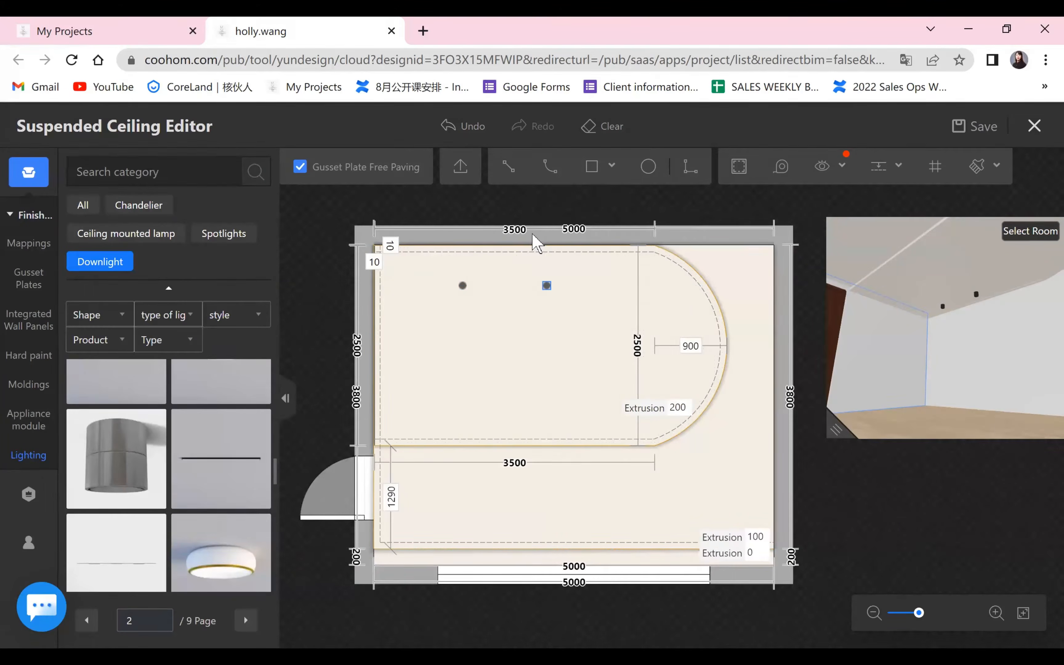
click(546, 285)
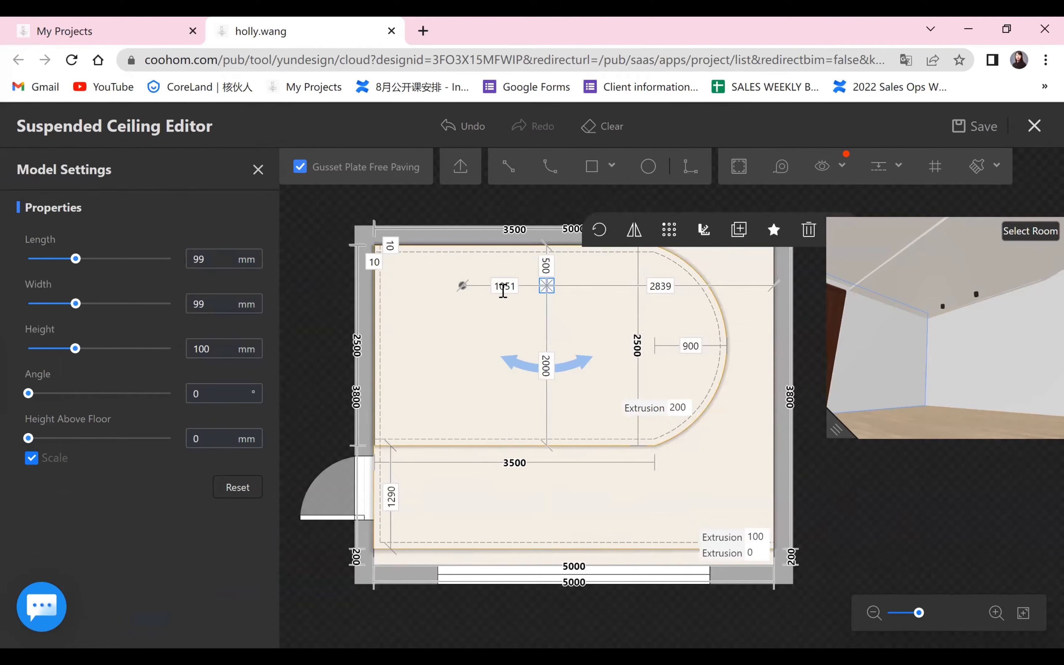
click(504, 286)
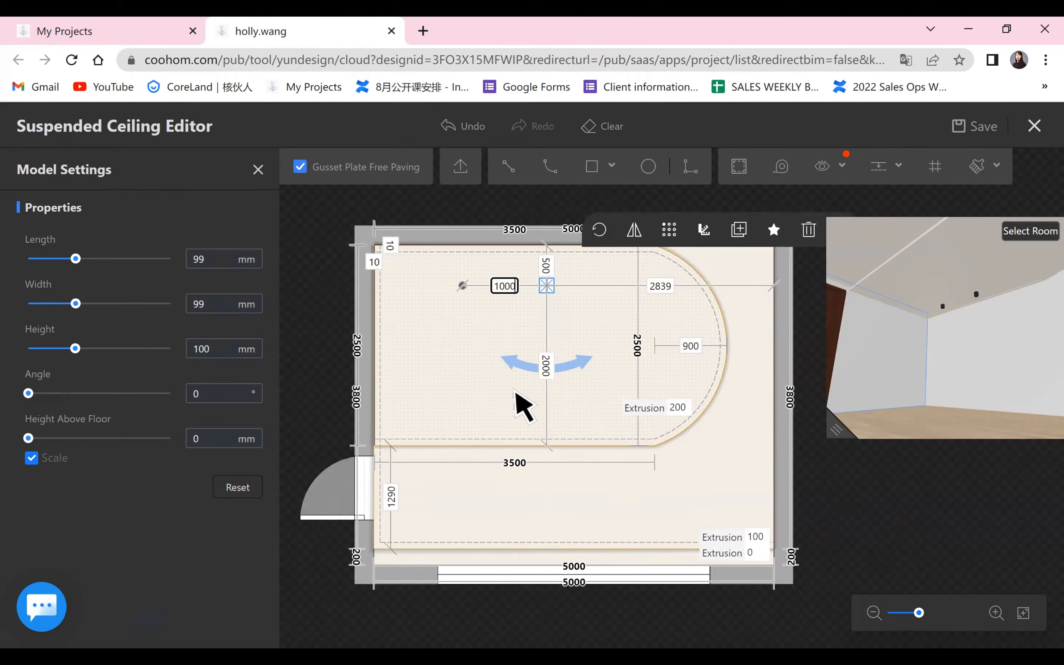
key(Return)
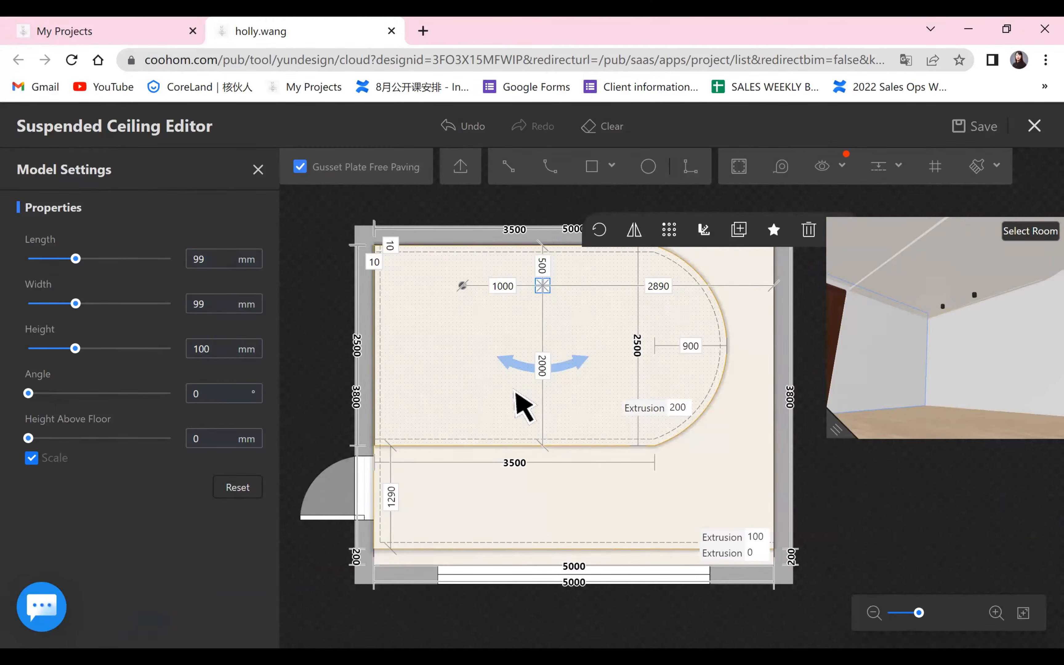
click(867, 489)
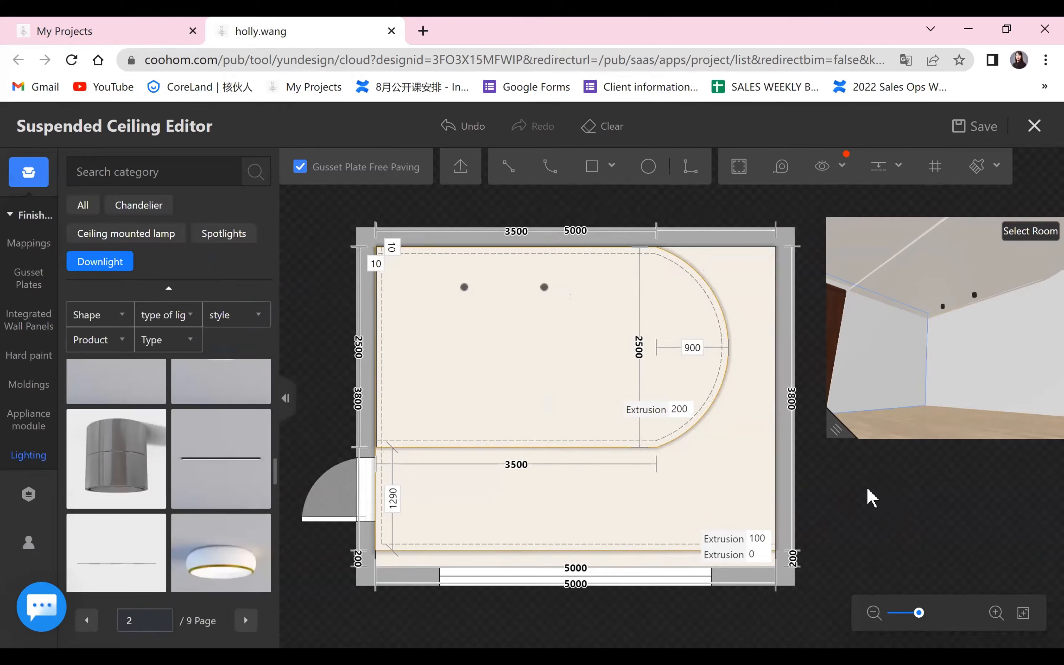
click(833, 429)
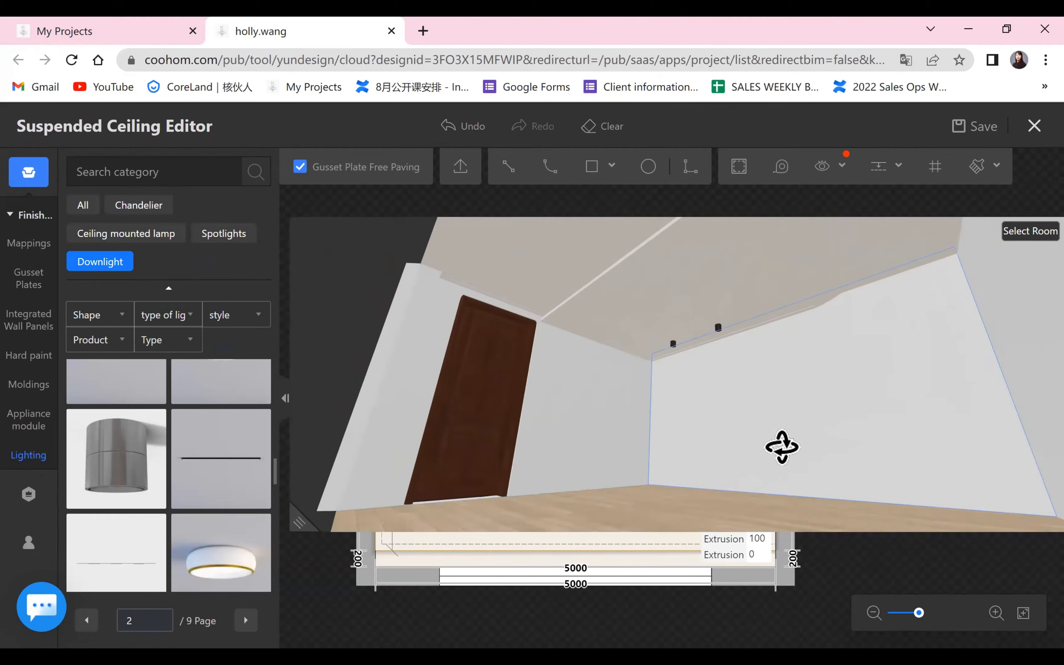
drag(773, 402, 762, 475)
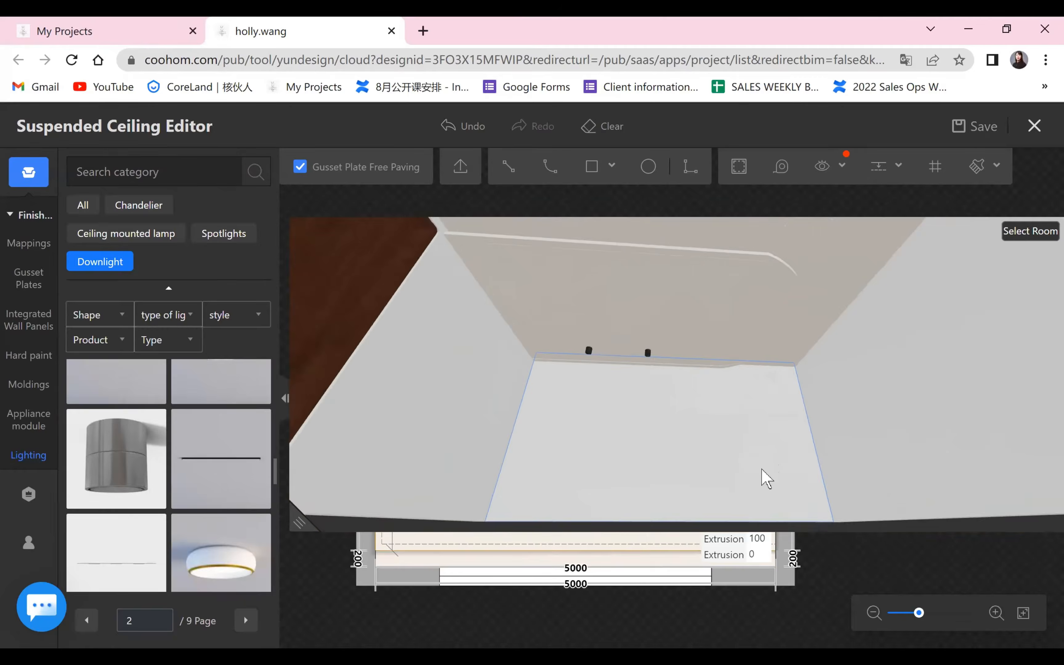
click(312, 511)
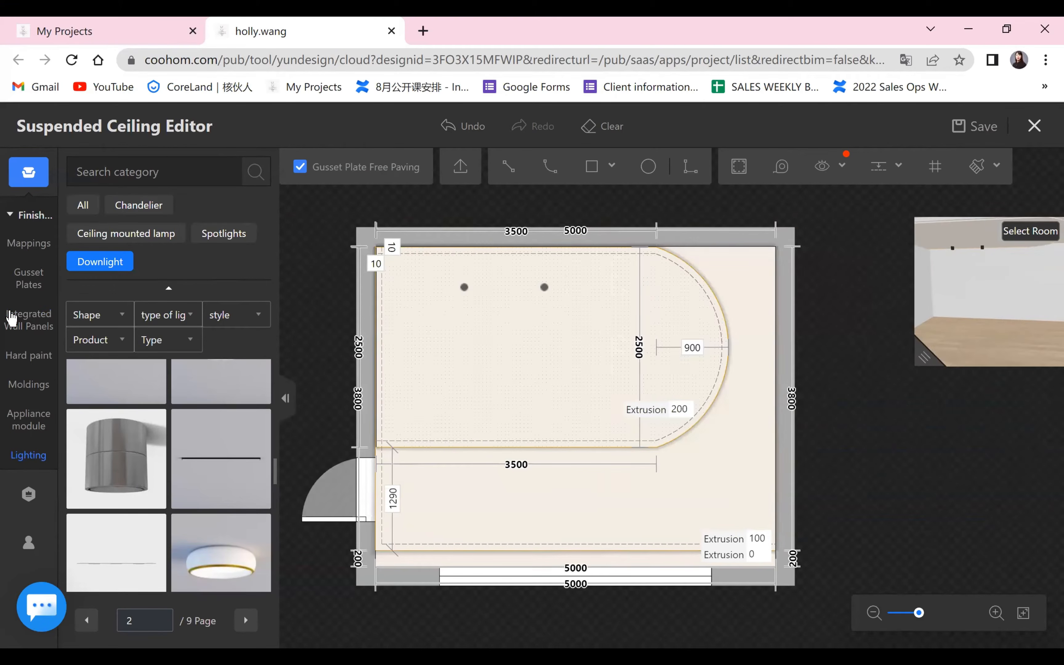
Browse the chandelier models in the lighting library for a suitable hanging lamp.
click(30, 456)
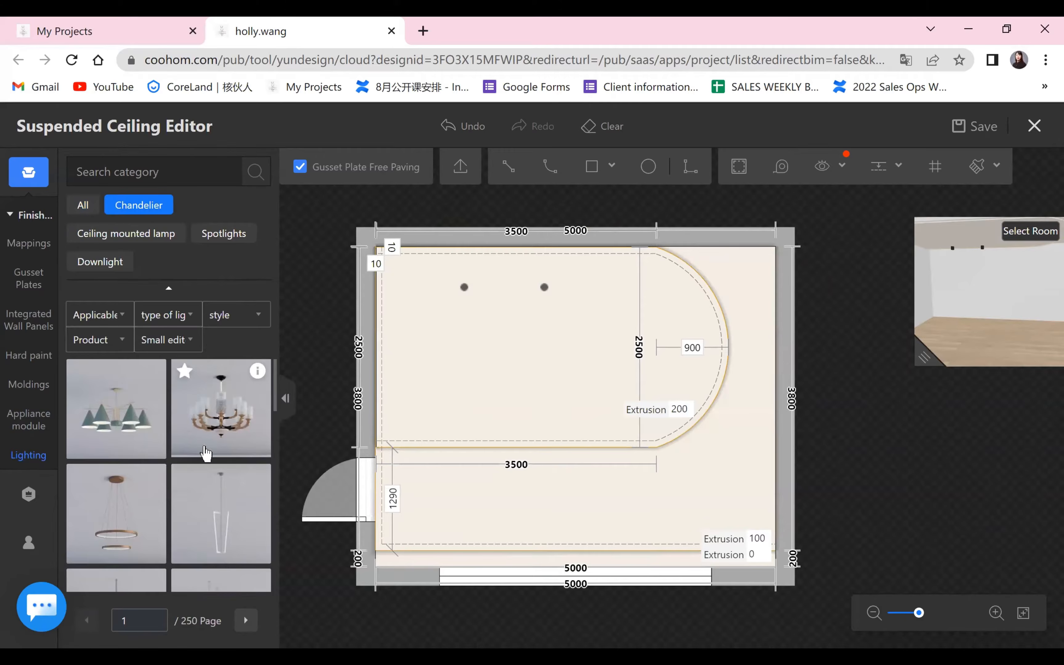
scroll(206, 452, down, 2)
mouse_move(257, 394)
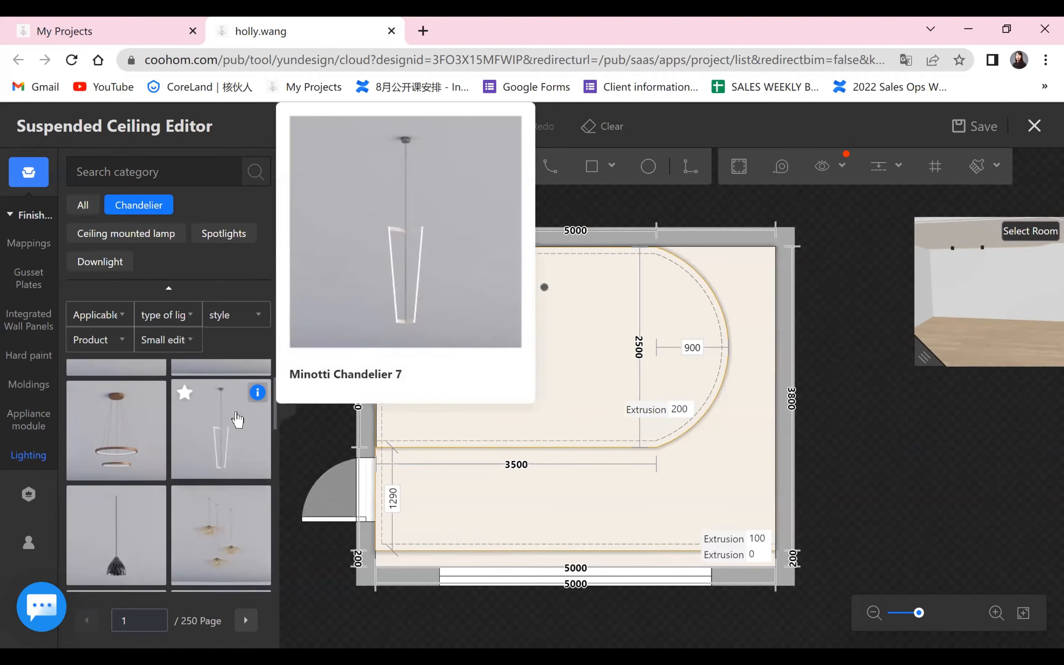
scroll(231, 462, down, 5)
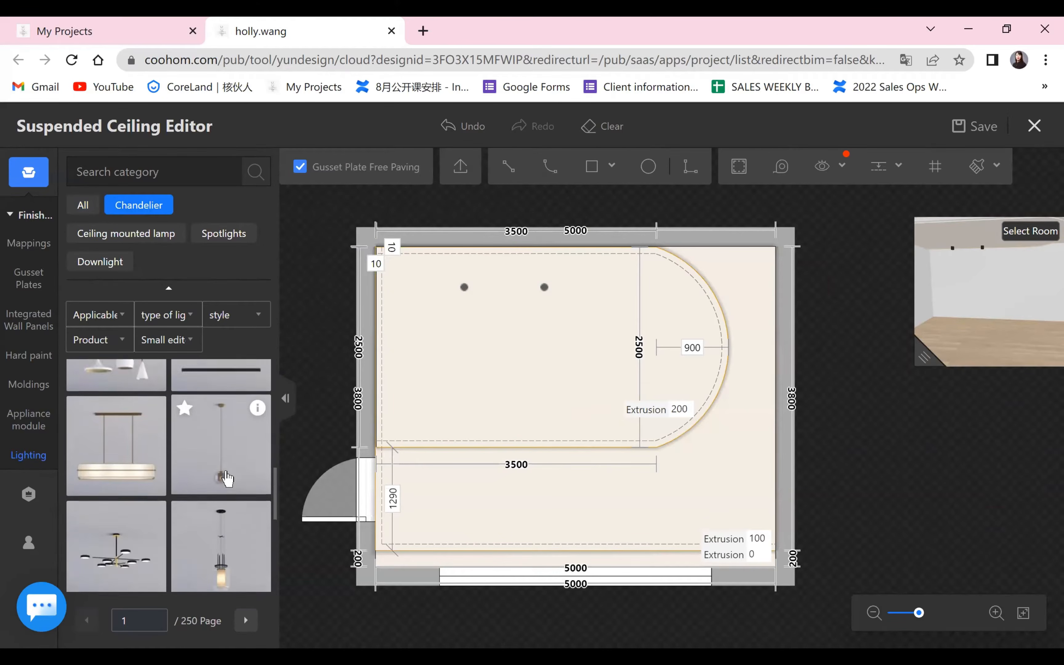
scroll(225, 480, down, 5)
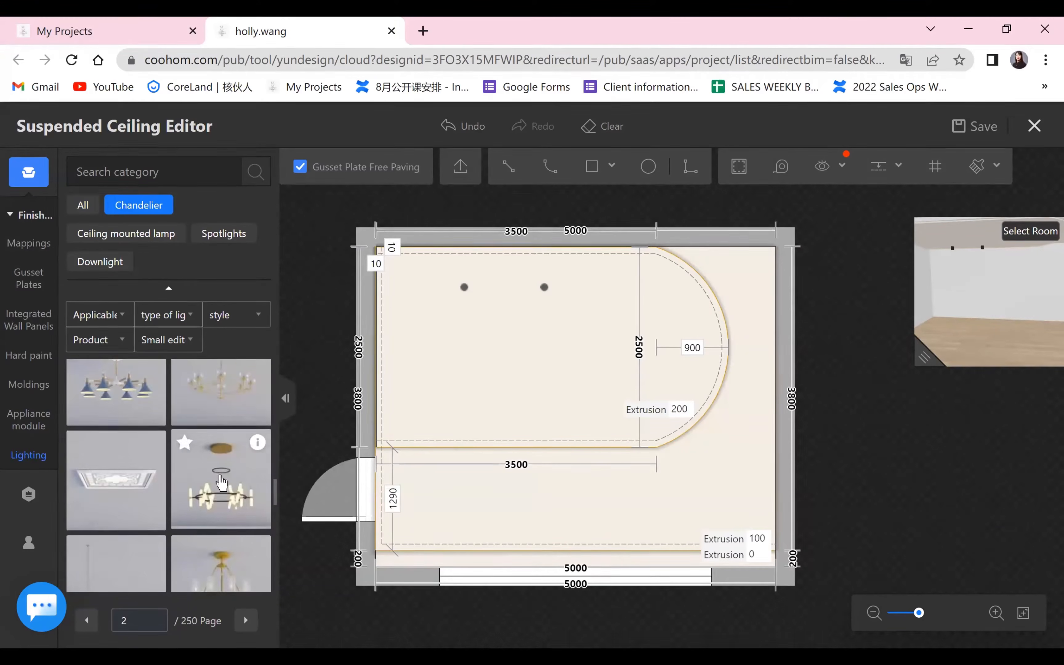
scroll(221, 483, down, 5)
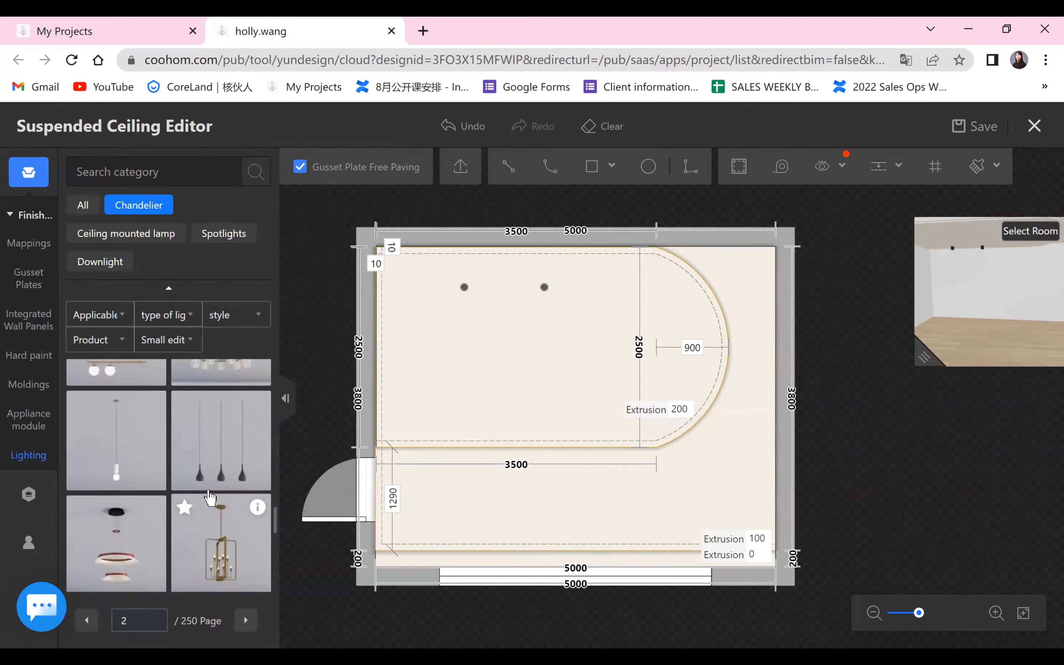
scroll(209, 498, down, 5)
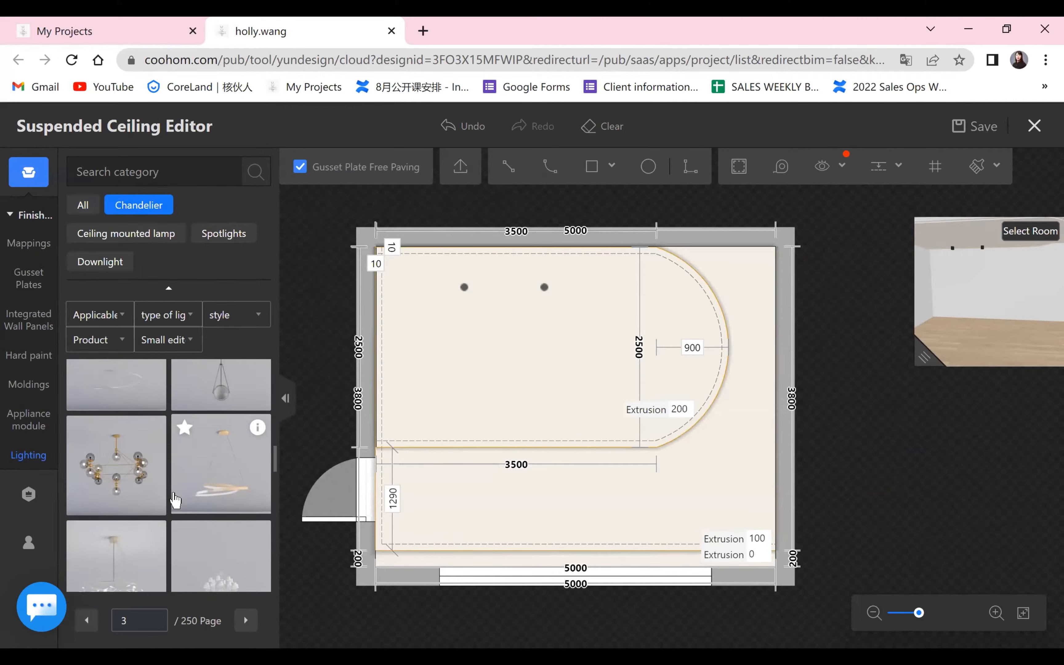
scroll(175, 498, down, 5)
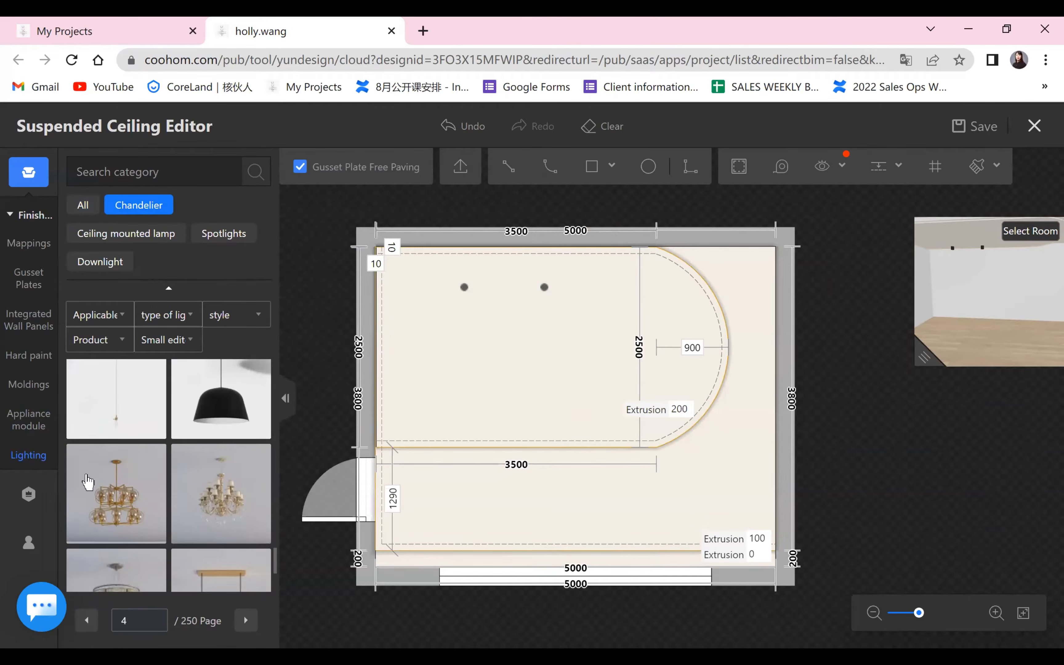
Place the favorited zigzag pendant lamp near the ceiling's upper-left corner, about 534 mm from the left edge and 338 mm from the upper edge.
click(28, 542)
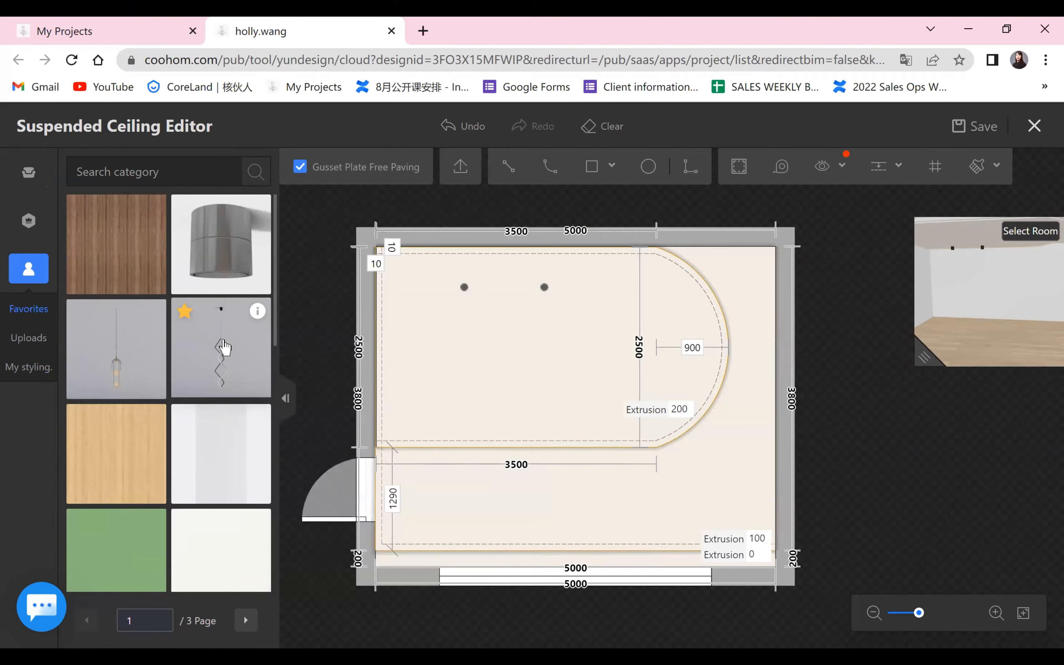
drag(357, 308, 419, 274)
click(429, 283)
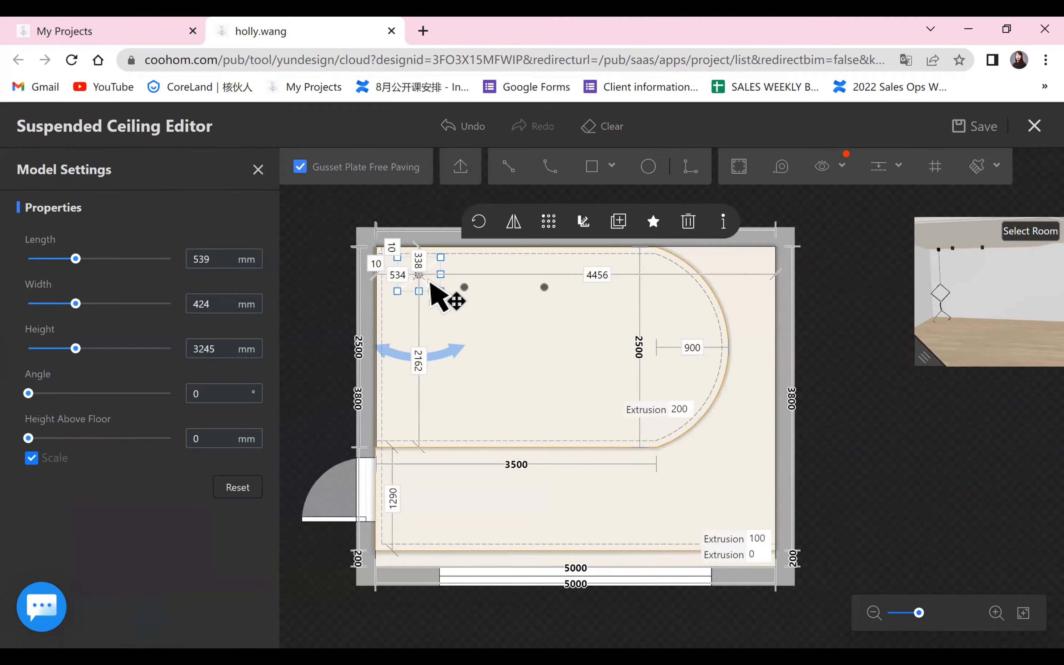
Position the zigzag pendant lamp 300 mm from the ceiling's upper edge and 600 mm from its left edge, and check it in 3D.
click(418, 261)
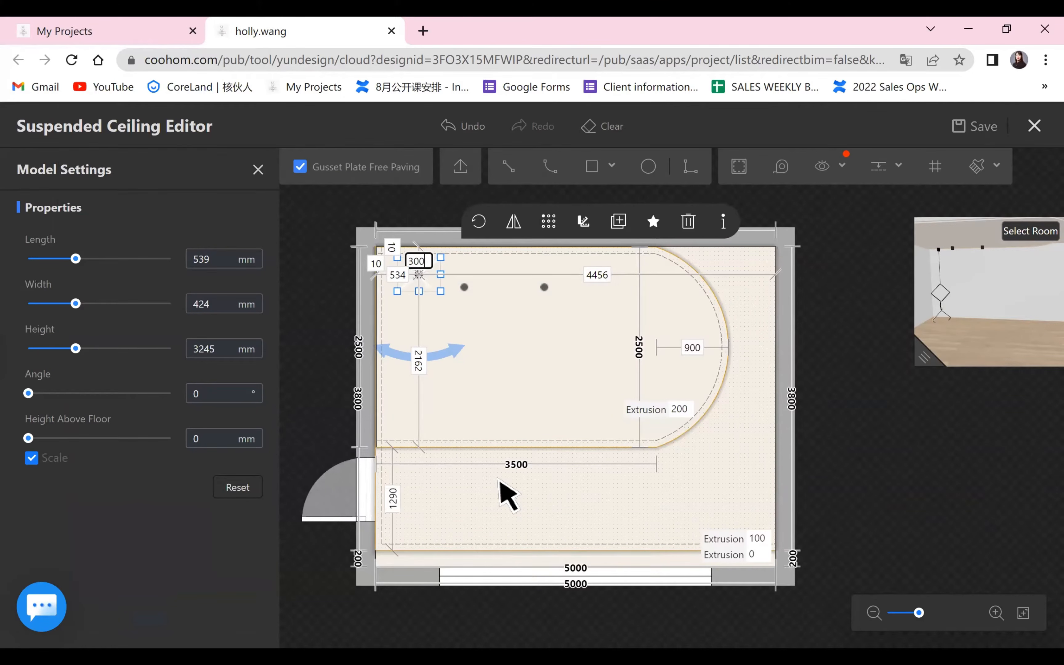
key(Return)
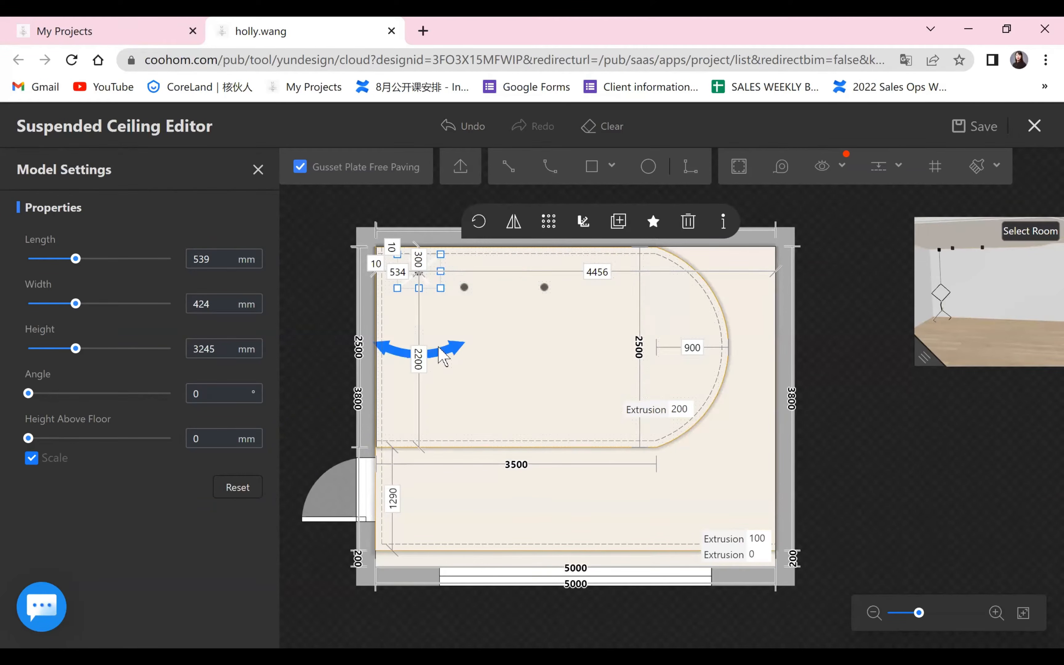
click(407, 272)
text(6)
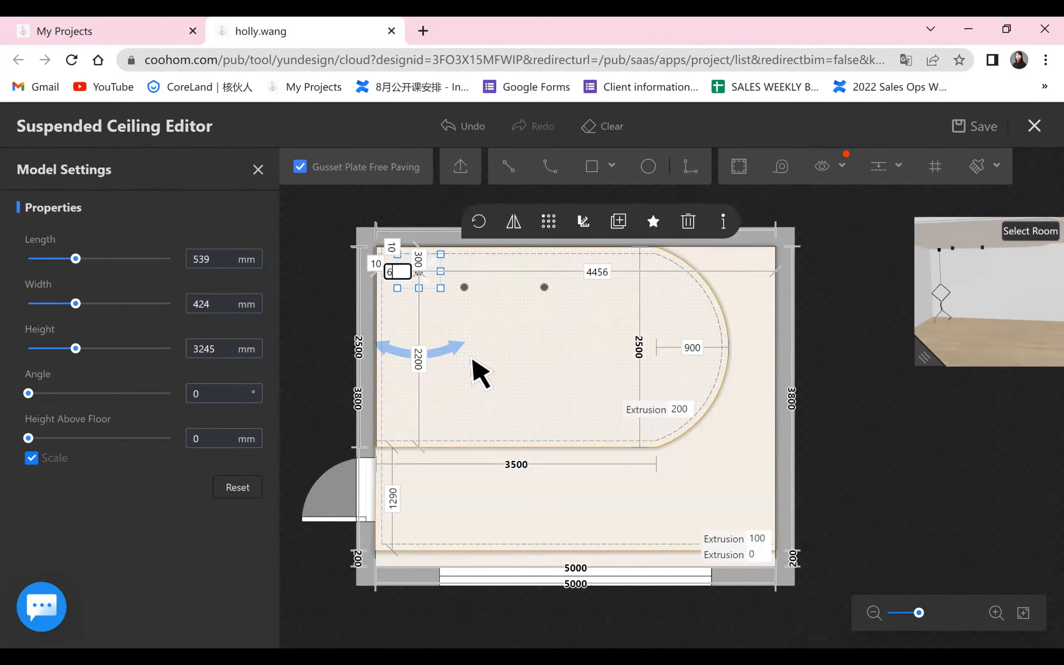
text(00)
key(Return)
click(945, 446)
drag(924, 356, 403, 537)
drag(665, 445, 597, 435)
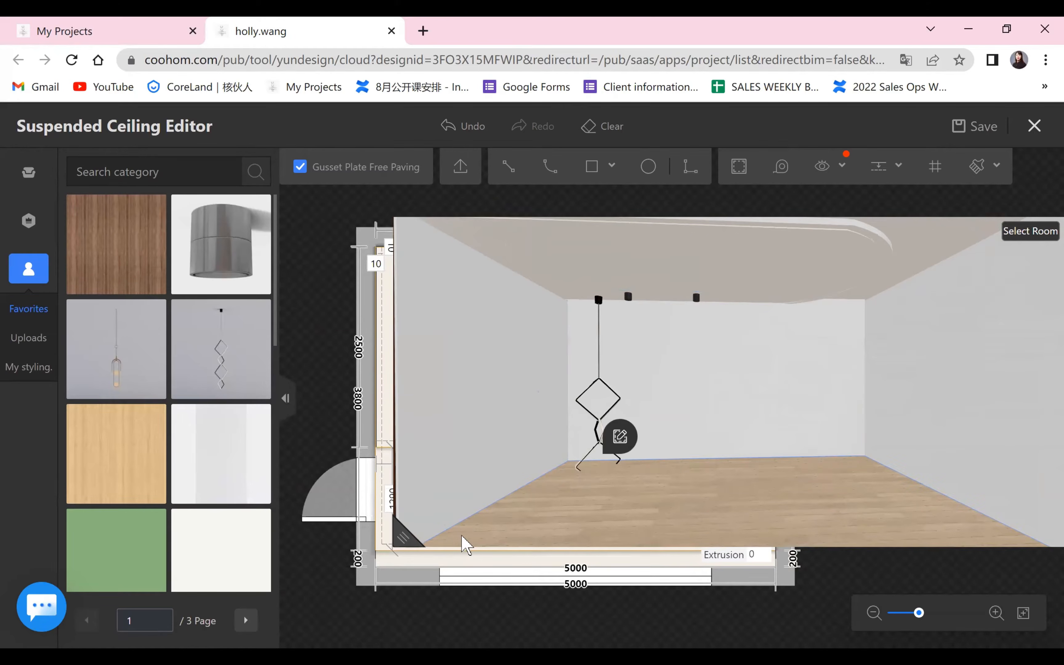
Scale the zigzag pendant lamp down proportionally to a height of 1623 mm.
drag(413, 536, 898, 316)
click(424, 273)
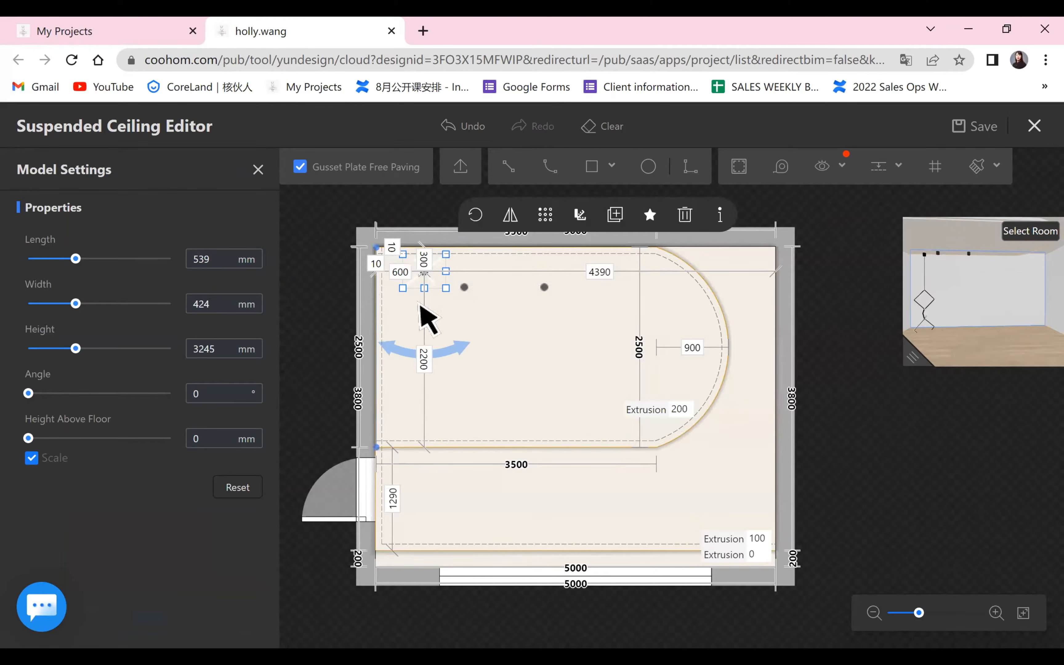
mouse_move(75, 258)
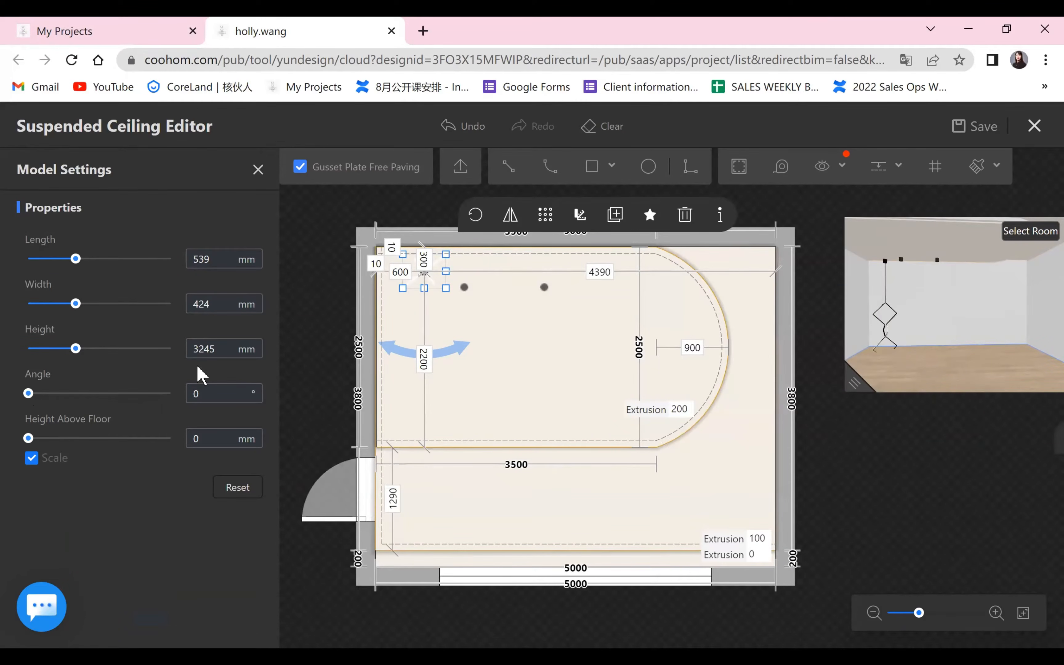
double_click(216, 348)
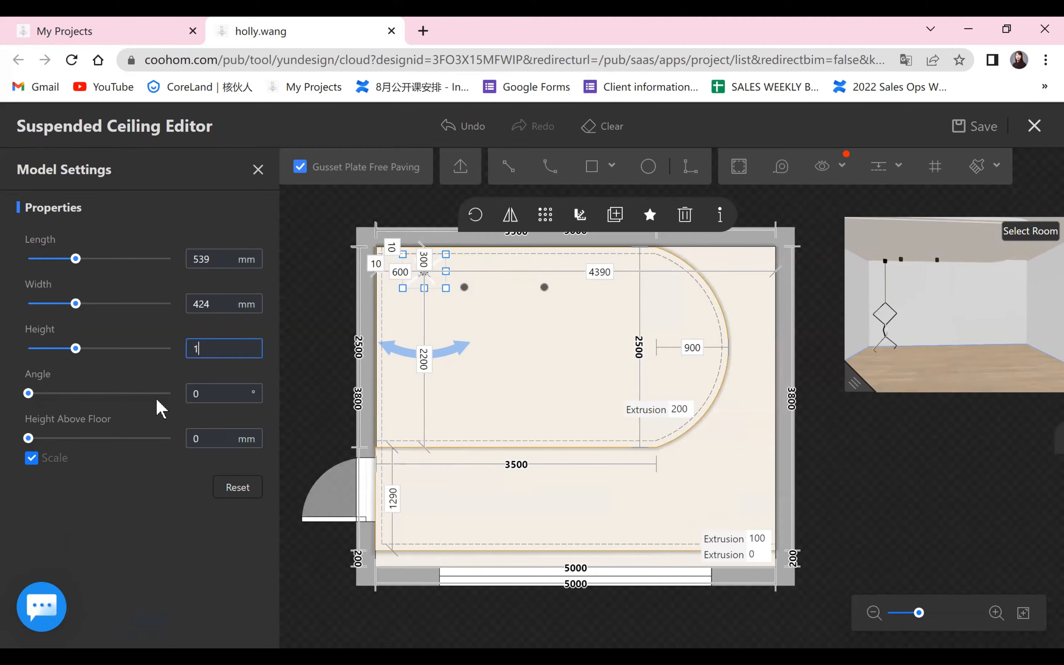
key(Return)
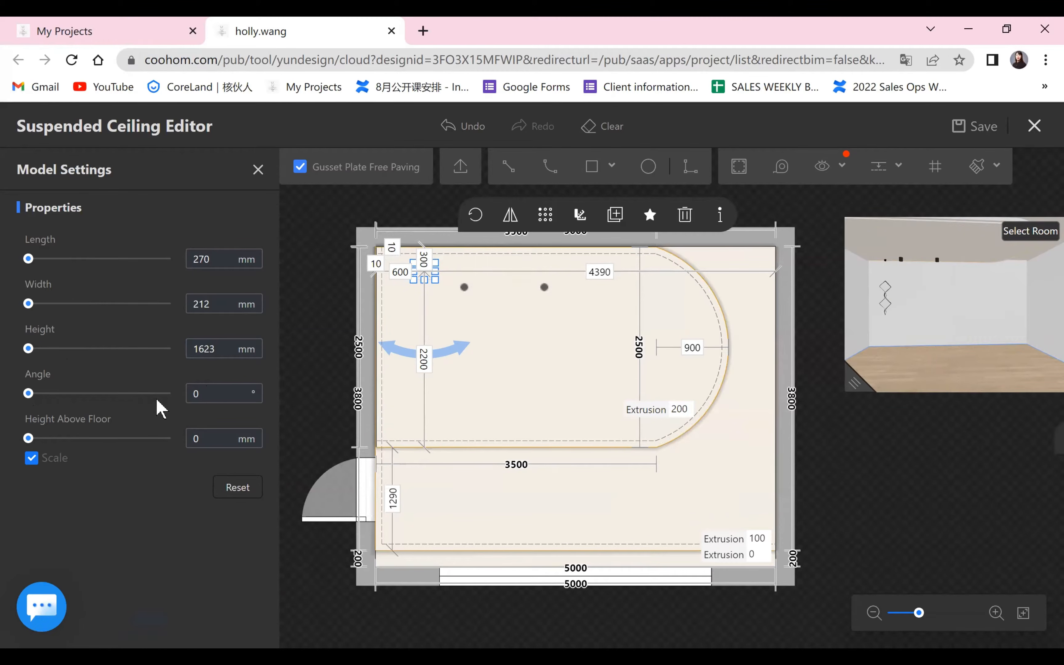
Check the shortened pendant lamp in 3D and try to set its height to 1600 mm.
drag(861, 386, 138, 347)
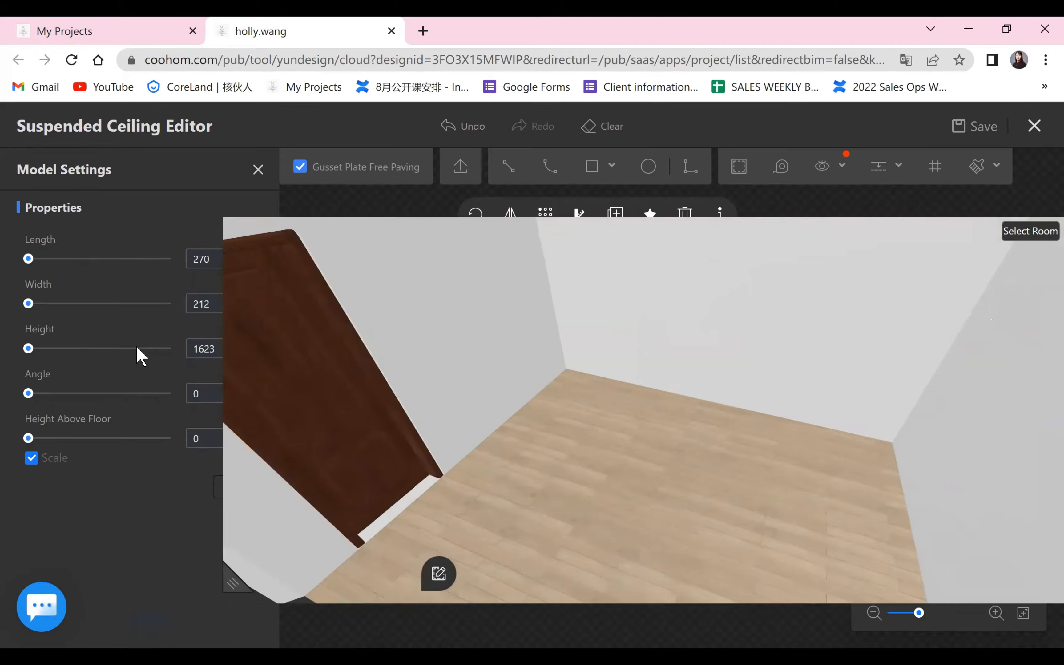
text(1)
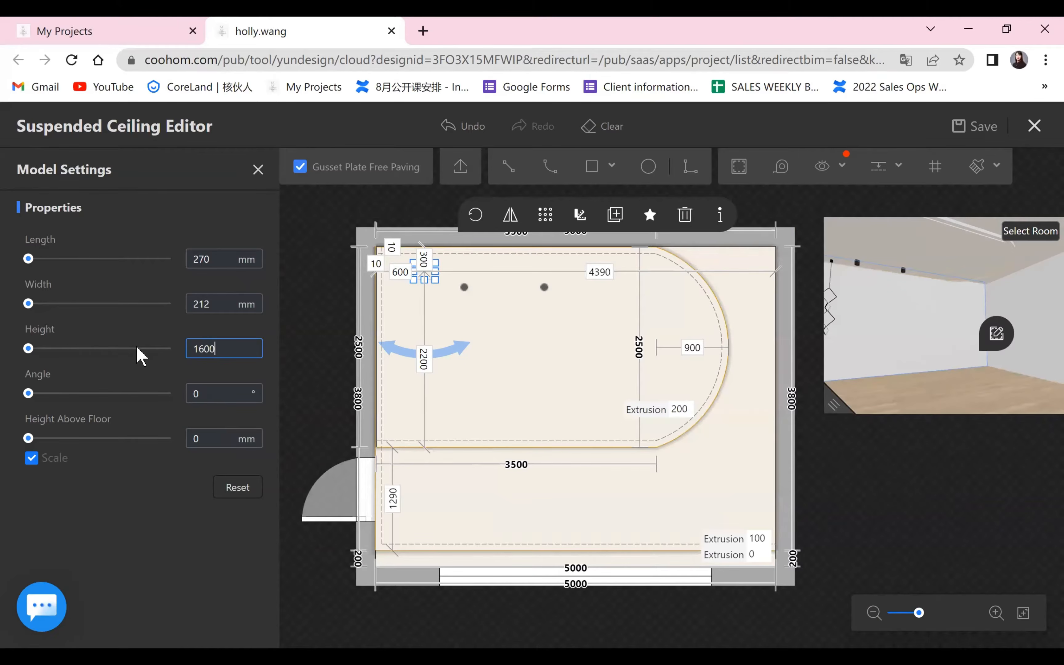
key(Return)
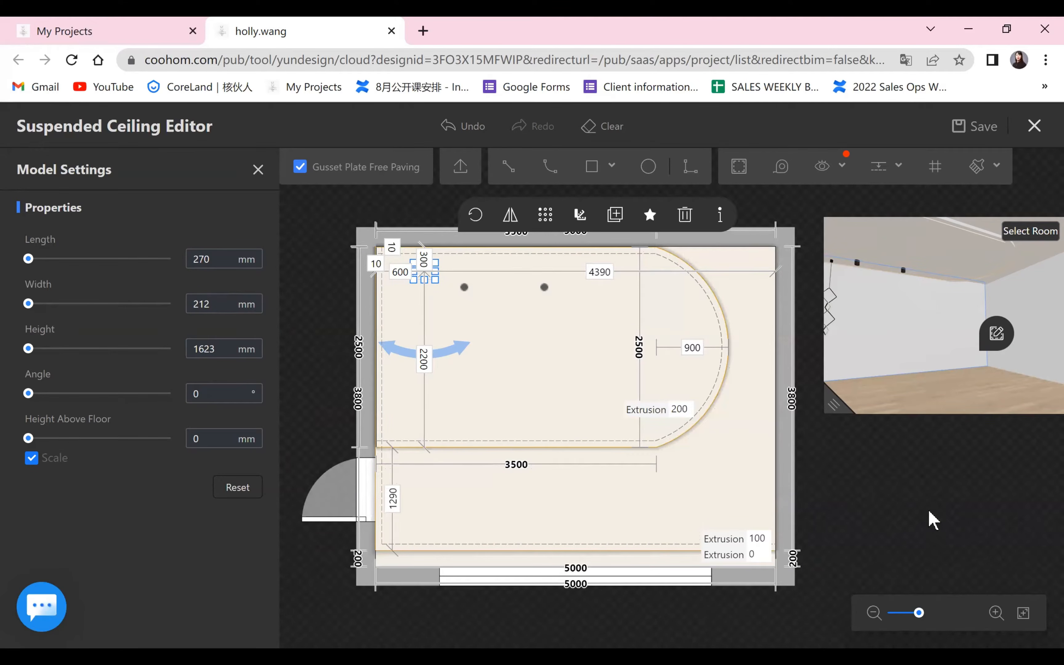
drag(957, 395, 941, 380)
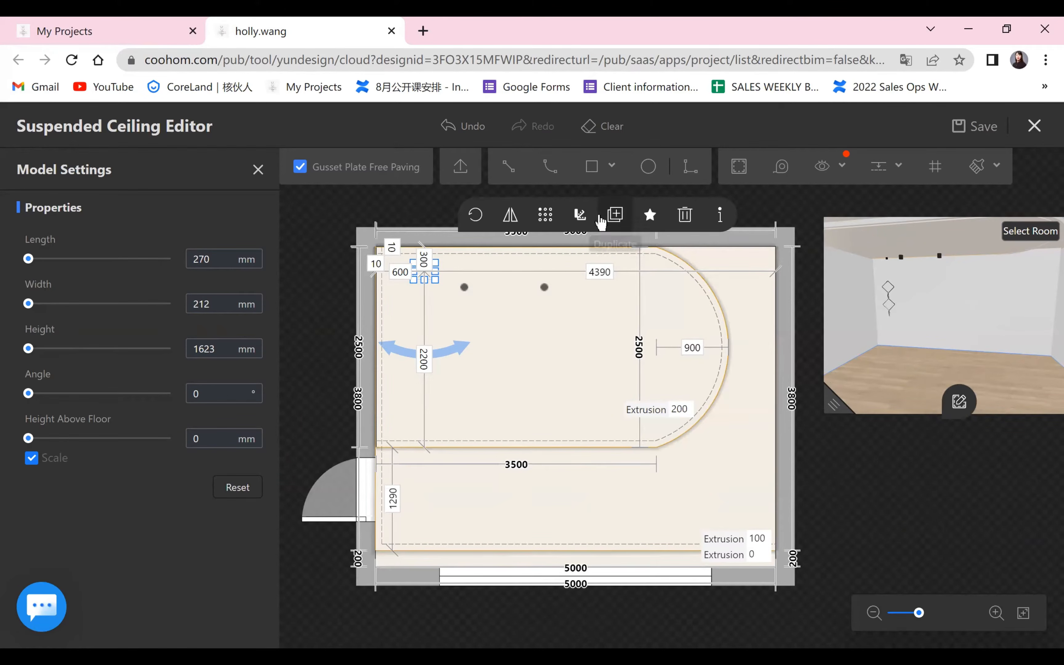
Duplicate the zigzag pendant lamp about 2509 mm to its right along the same line, and check both lamps in 3D.
click(616, 216)
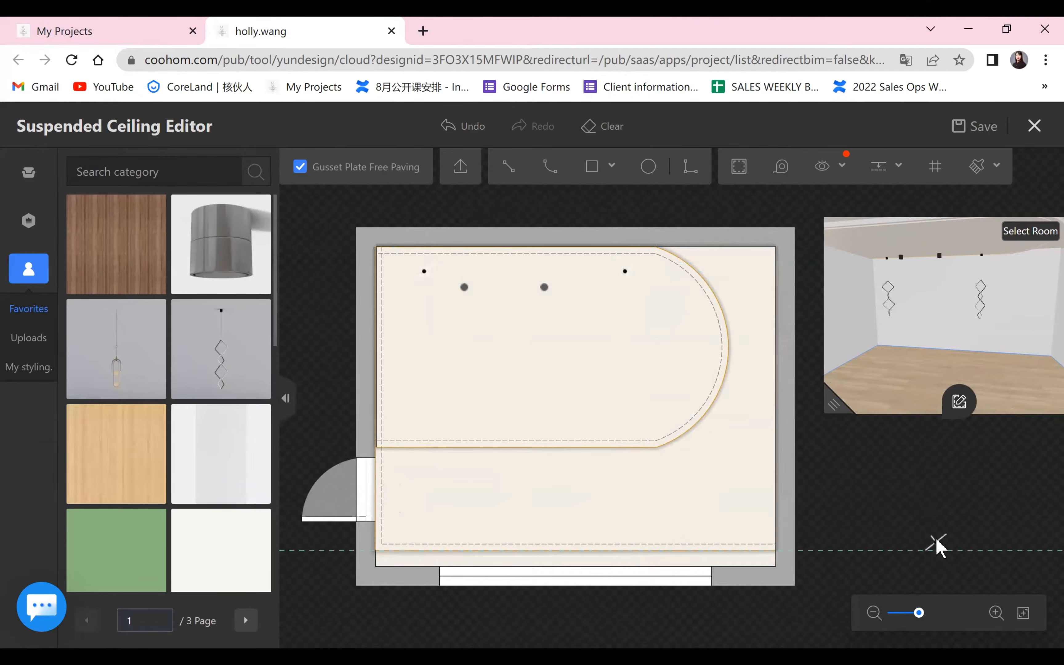
drag(835, 401, 473, 532)
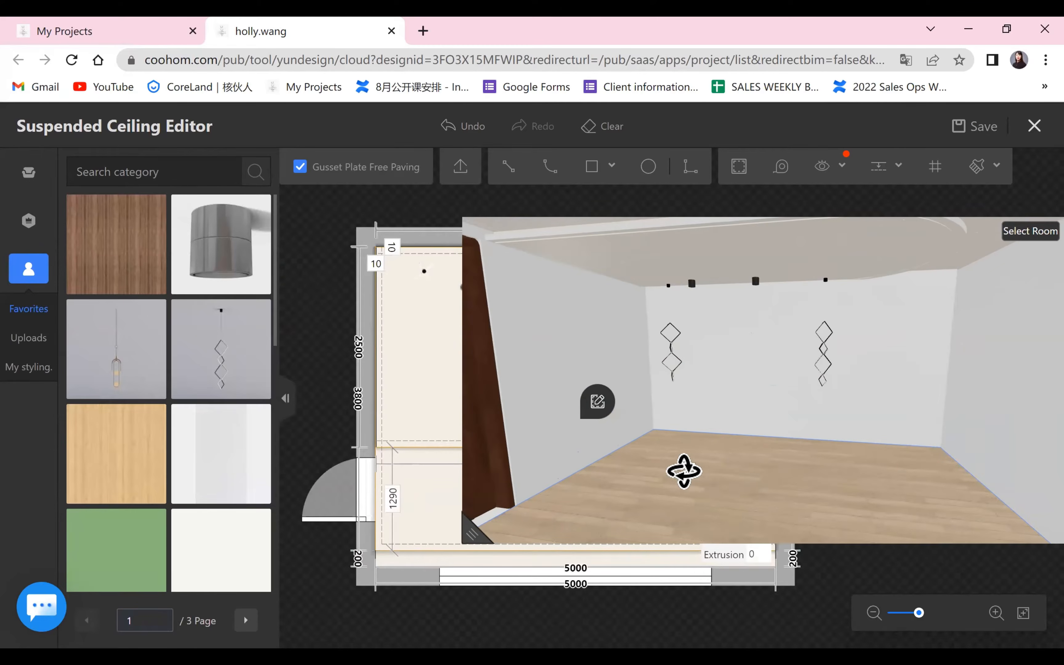
drag(684, 471, 721, 475)
drag(475, 532, 949, 345)
Position the duplicated pendant lamp 1600 mm from the ceiling's right edge and check it in 3D.
click(624, 273)
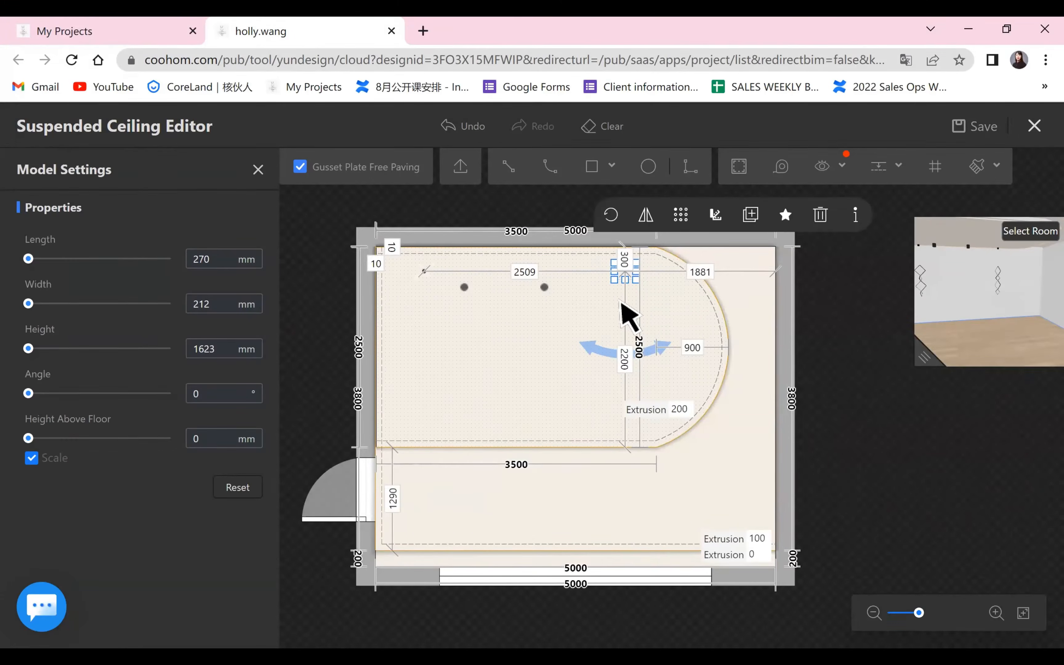
click(709, 268)
text(1600)
key(Return)
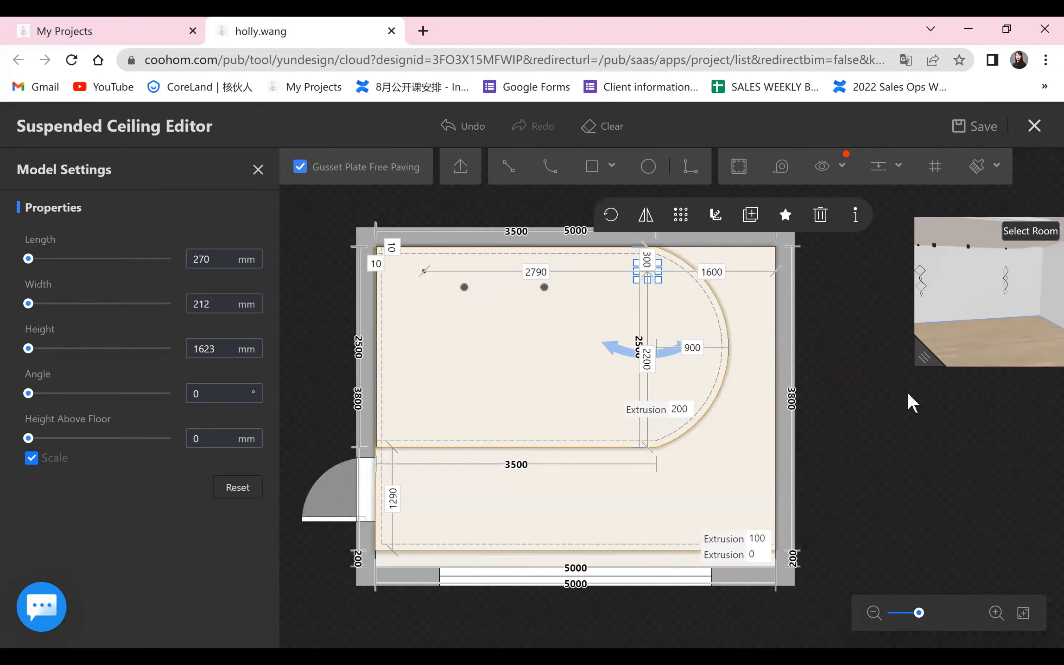
click(913, 465)
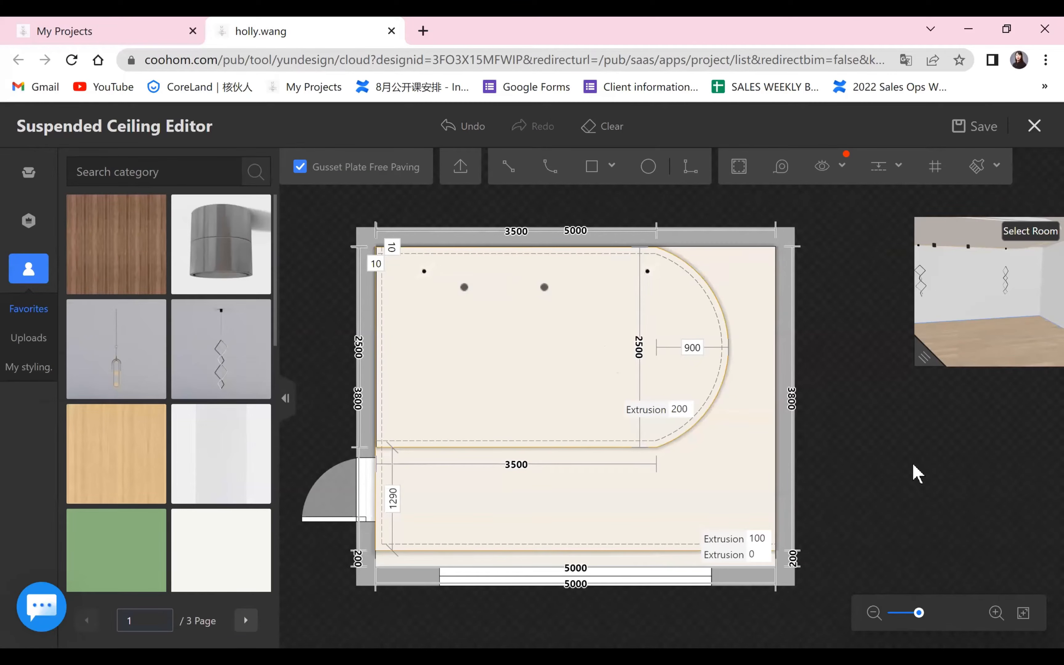
drag(925, 359, 800, 430)
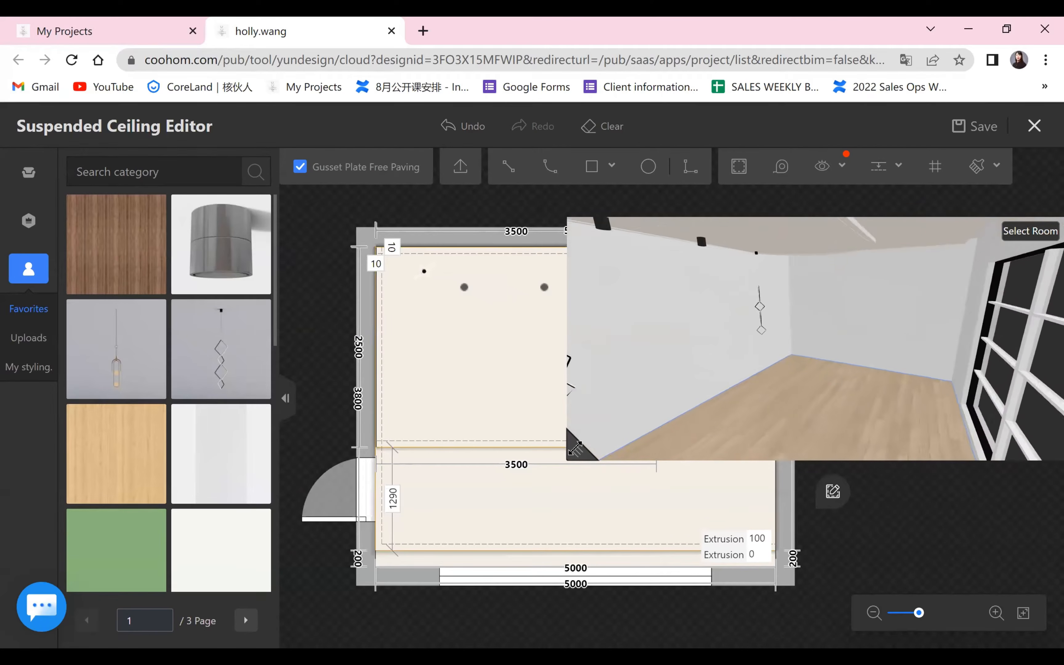
drag(575, 448, 865, 370)
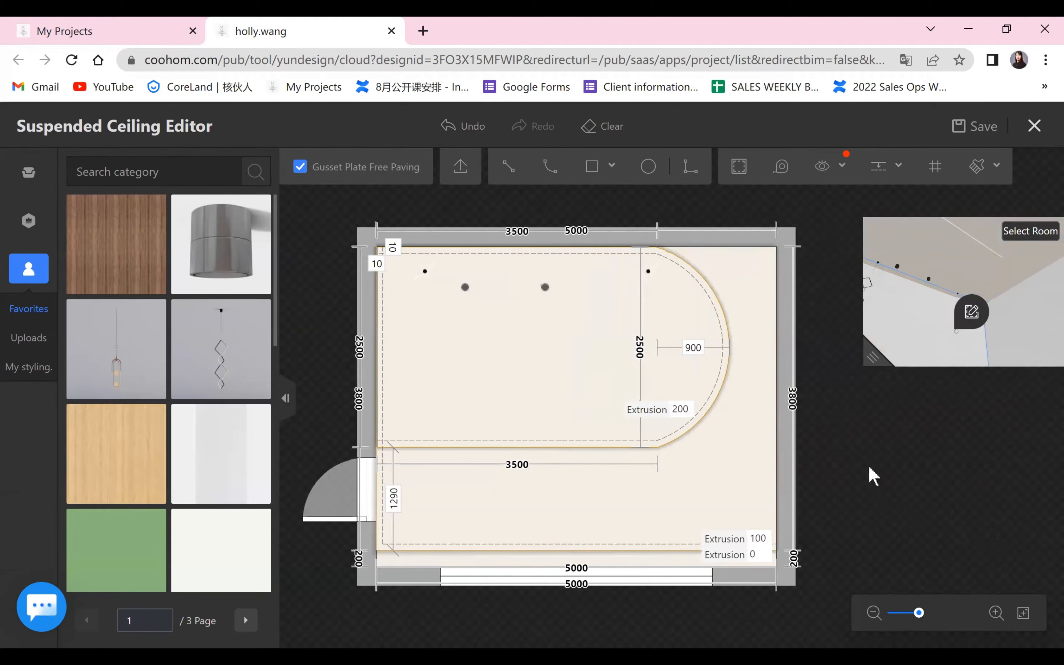
drag(854, 452, 860, 450)
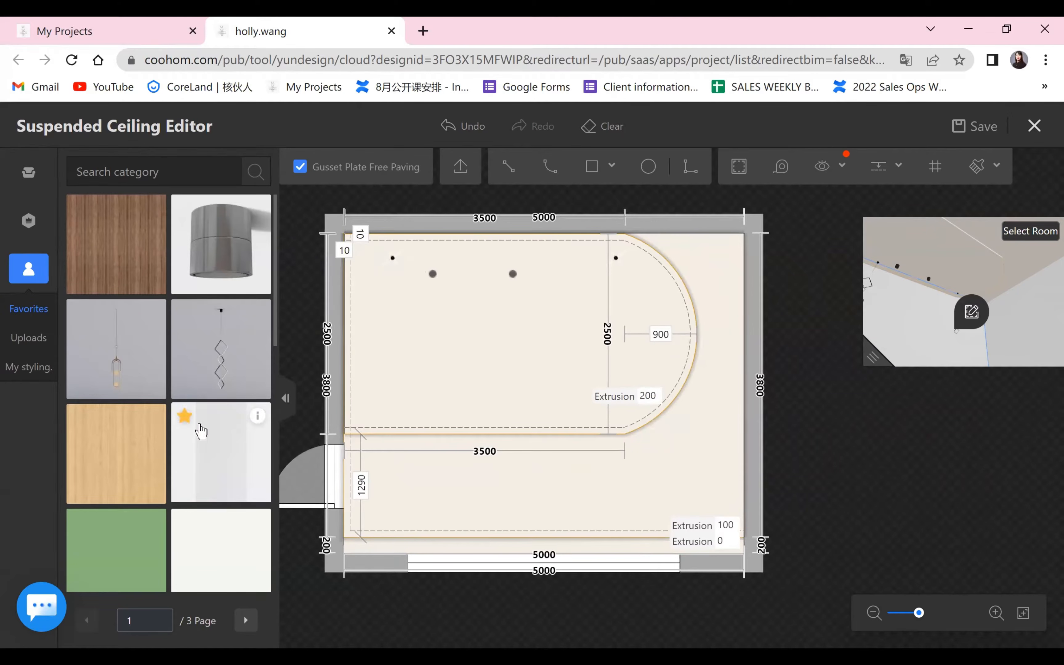
Place the favorited round recessed light near the ceiling's upper-right corner, about 354 mm from the right edge and 416 mm from the upper edge.
scroll(190, 368, down, 5)
scroll(198, 364, down, 5)
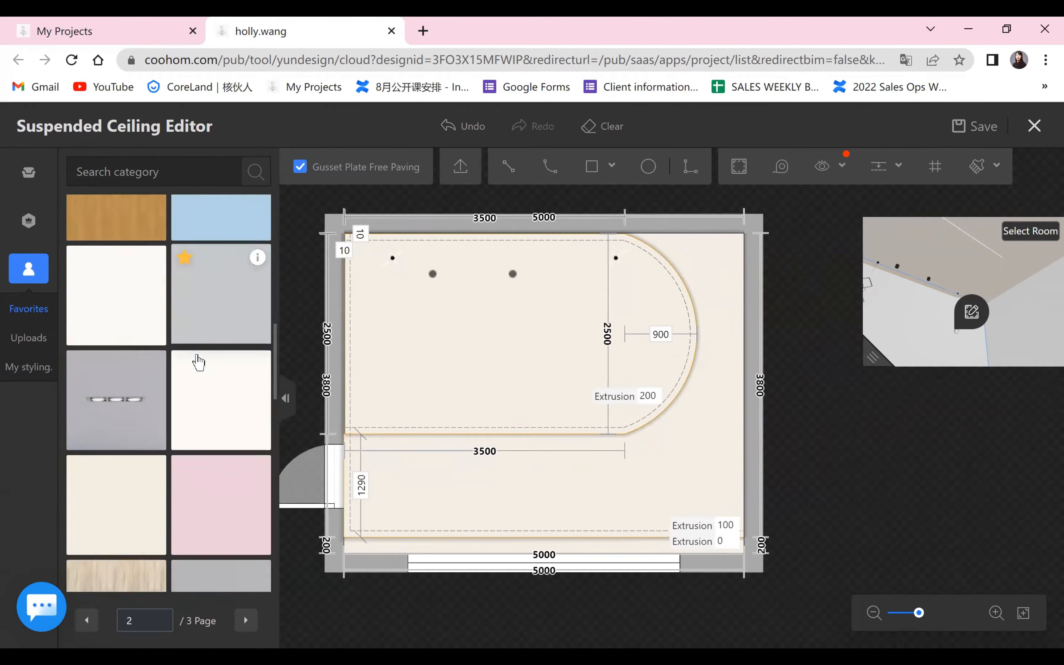
mouse_move(257, 277)
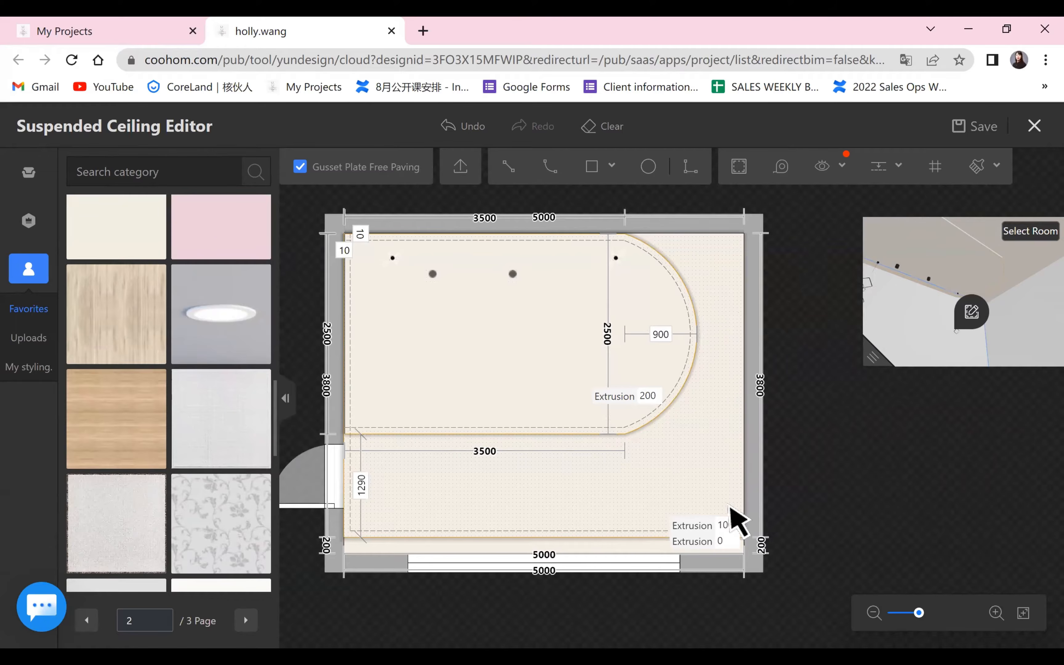
click(715, 267)
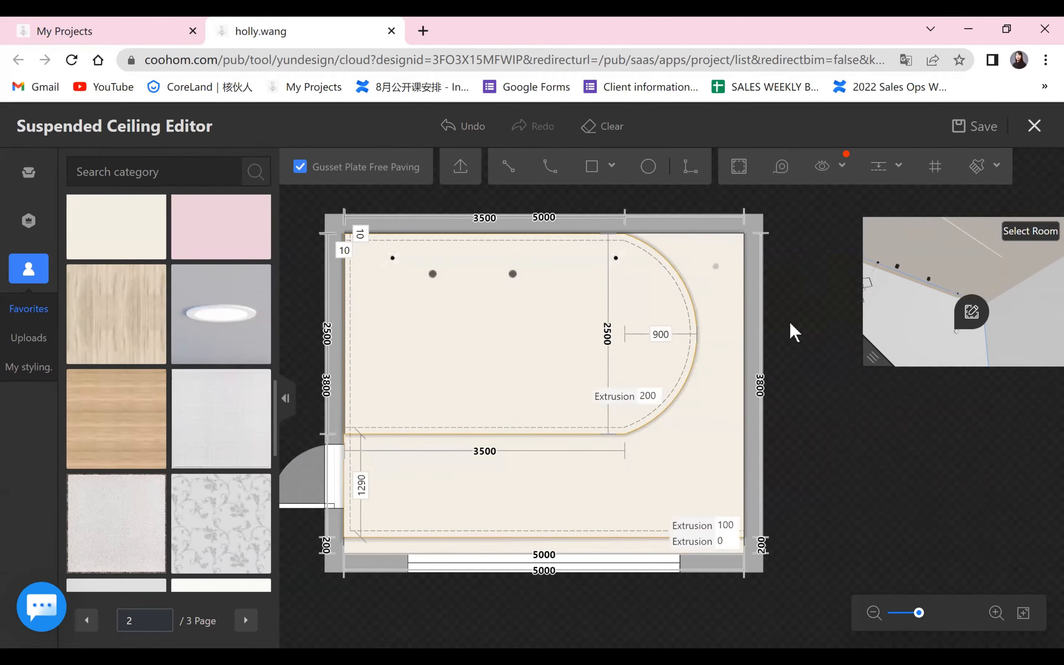
Position the recessed light 400 mm from the ceiling's upper edge and 300 mm from its right edge.
click(714, 267)
click(715, 250)
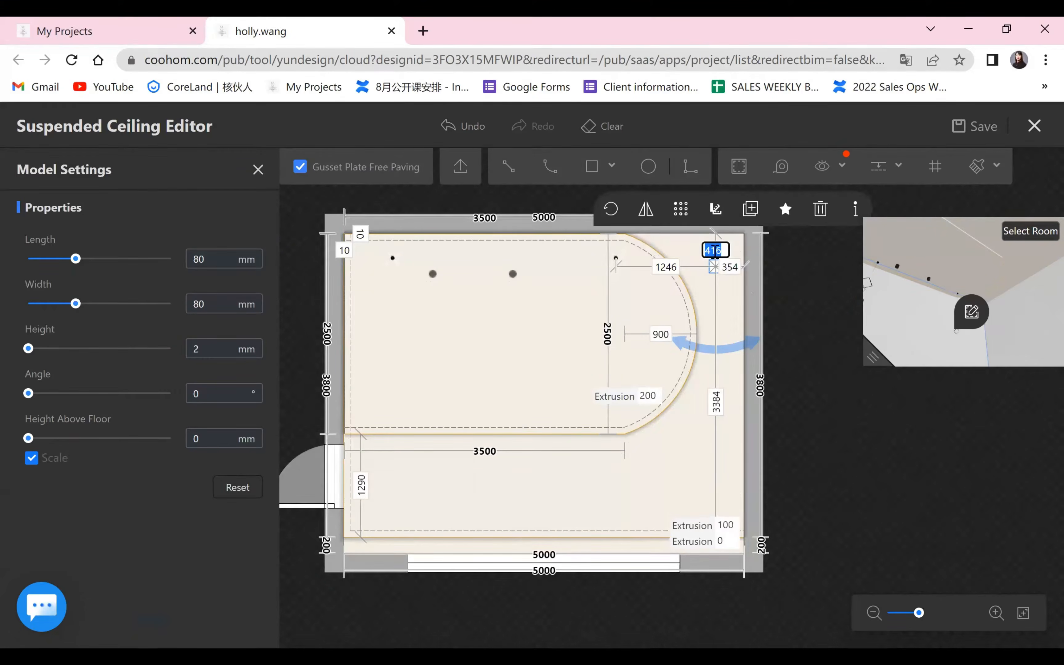
text(00)
key(Return)
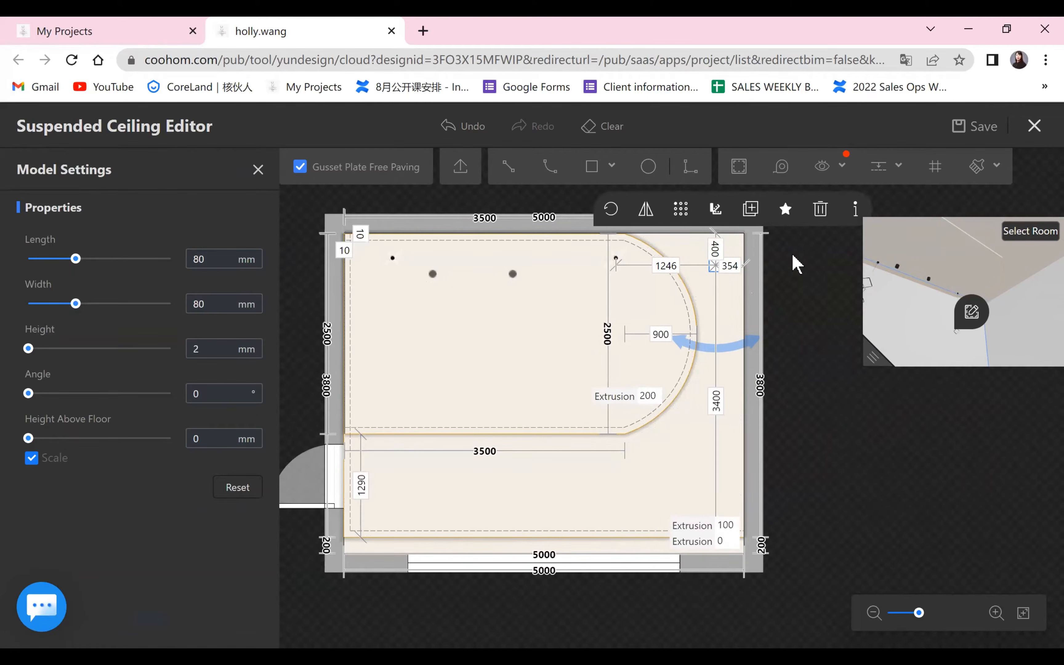
click(731, 265)
text(300)
key(Return)
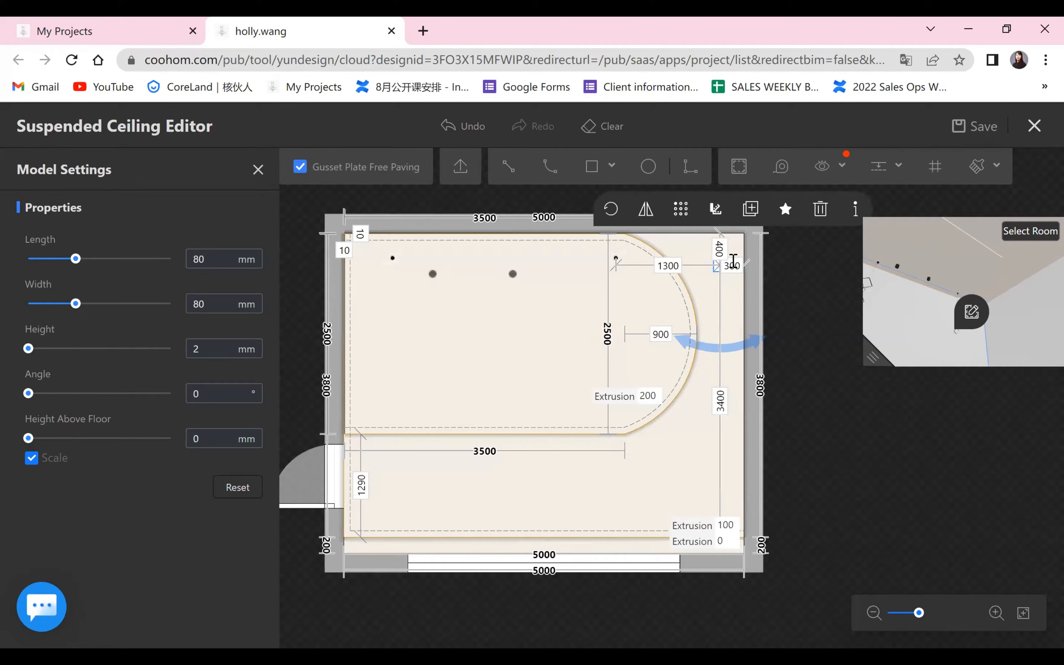
click(851, 430)
click(722, 265)
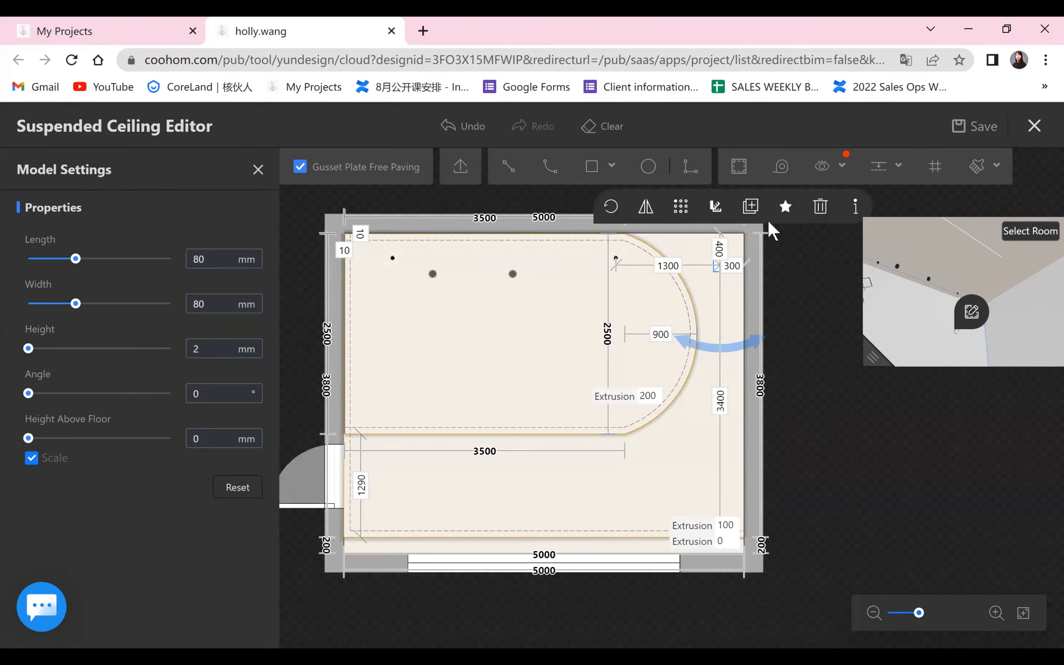
click(953, 536)
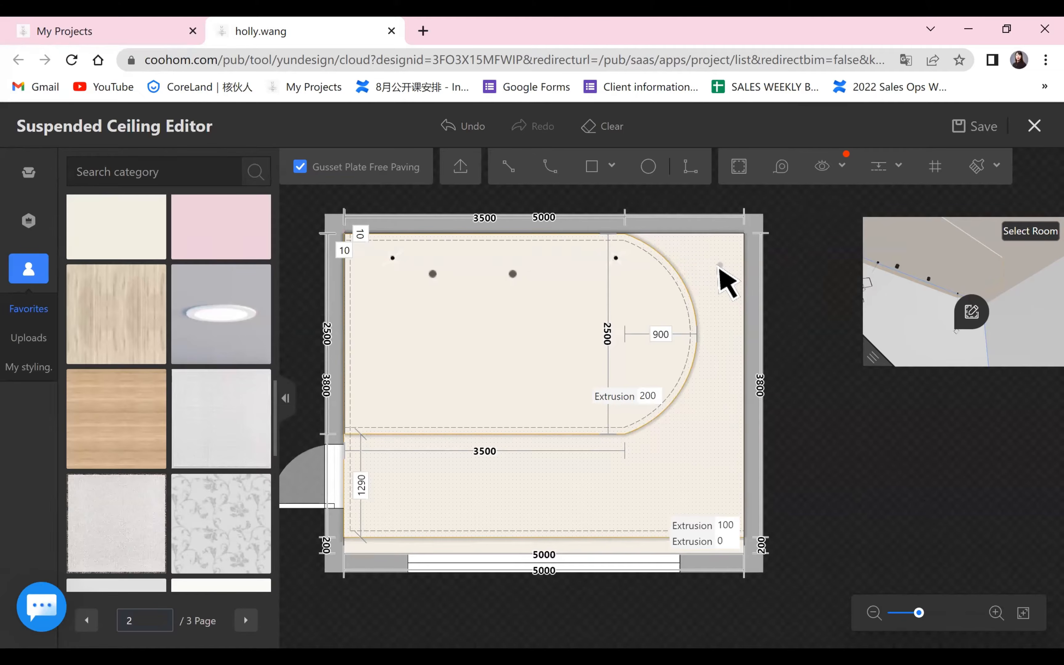
Array the recessed light downward into a single column of three with a Y-axis spacing of 1400 mm.
click(720, 265)
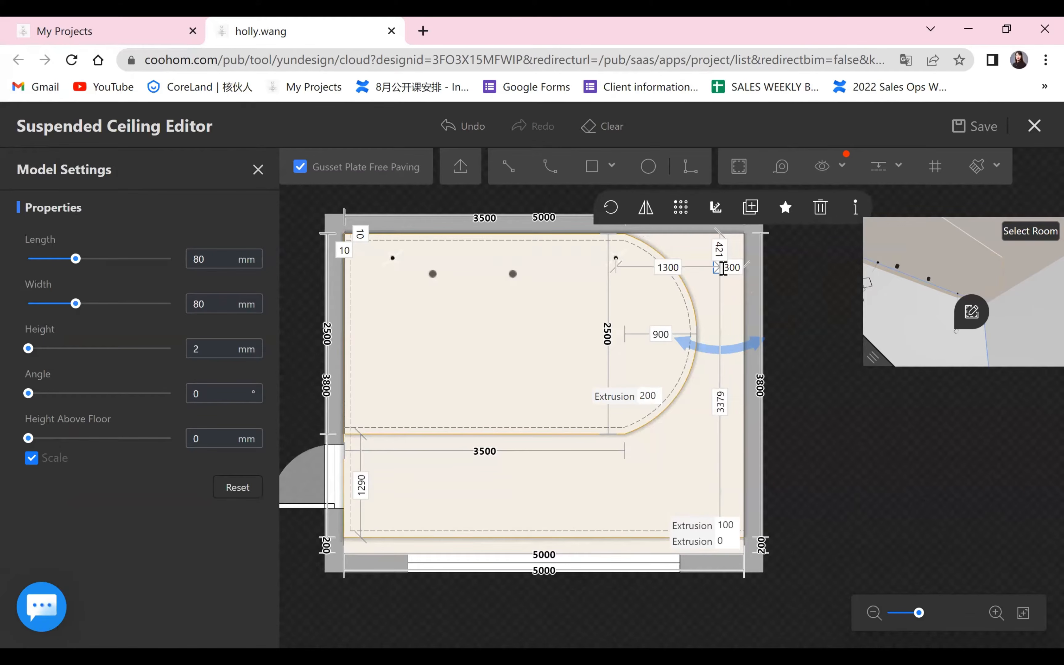
click(680, 206)
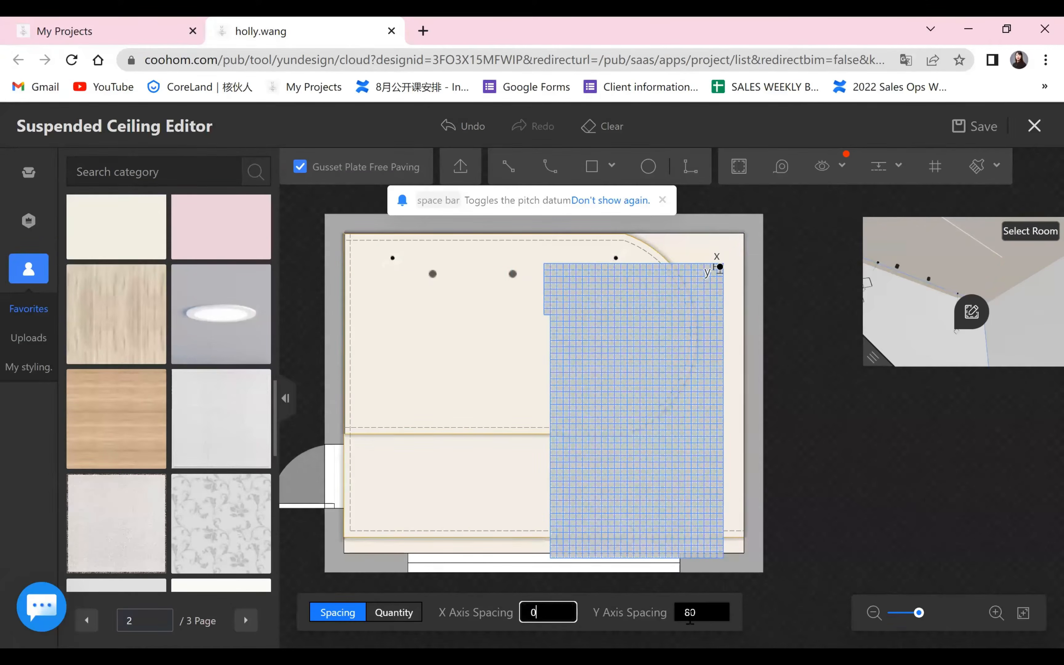
drag(690, 620, 706, 619)
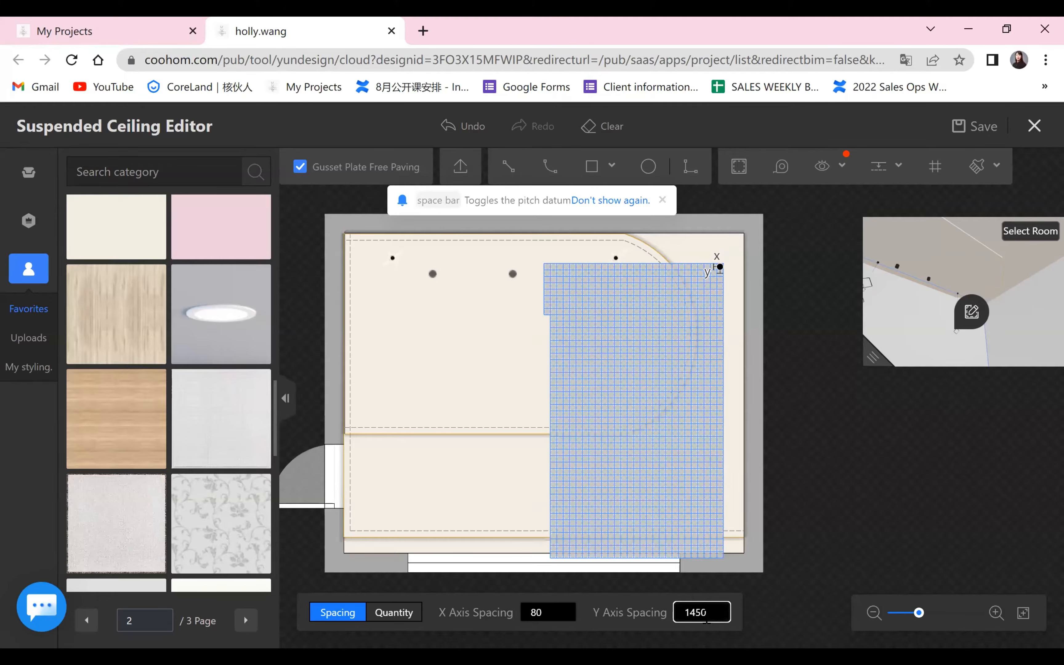
key(Return)
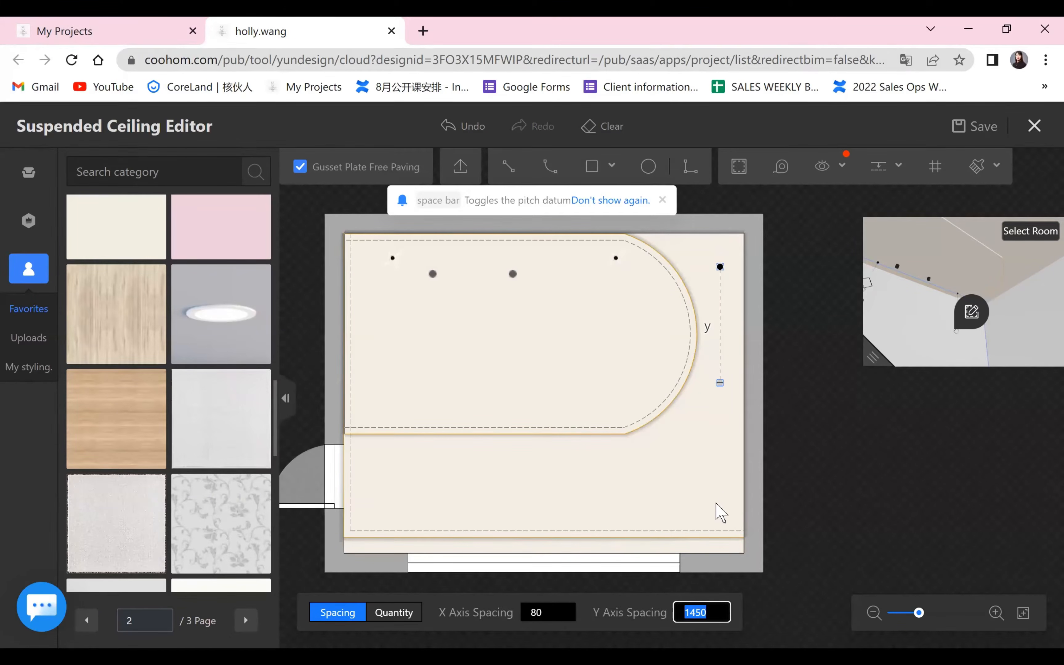
drag(720, 382, 721, 272)
text(1)
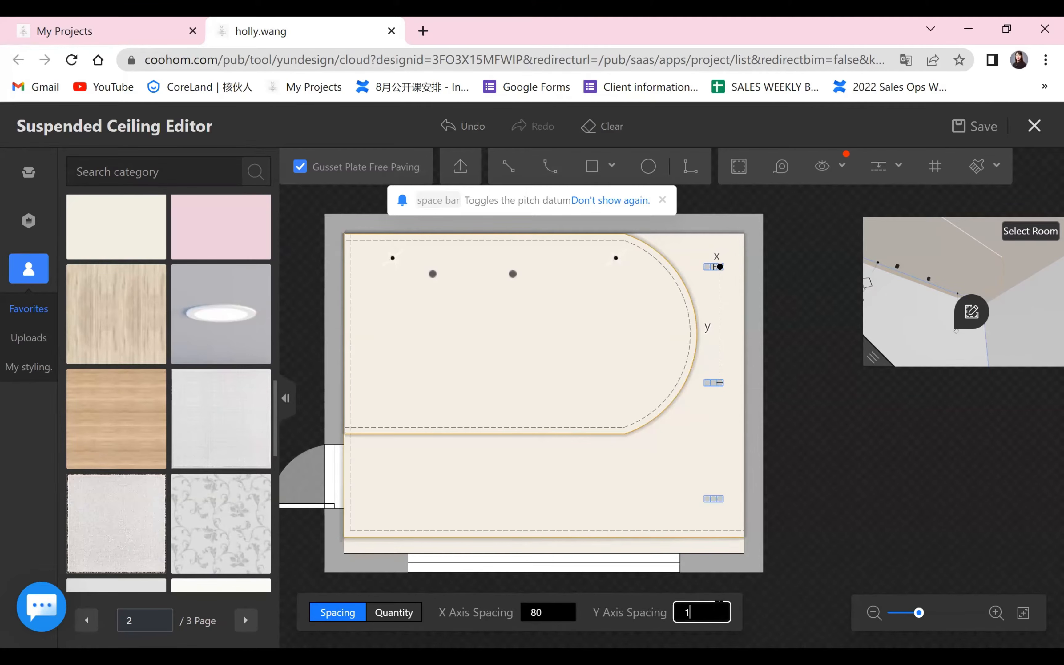
key(Tab)
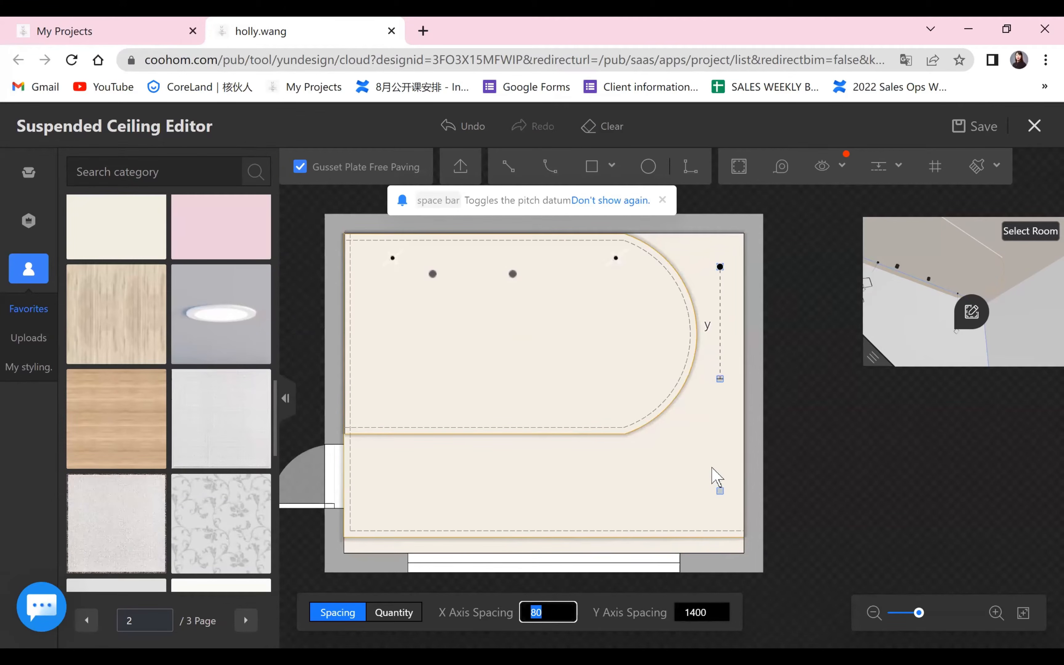
click(720, 501)
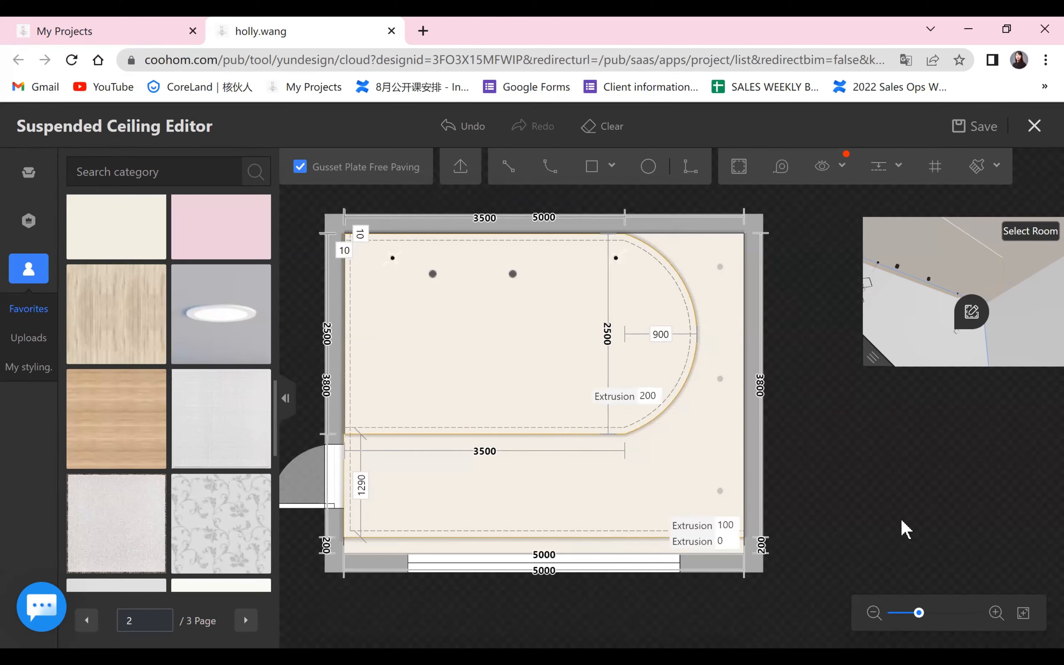
Check the distances of the first and last arrayed lights, and undo the array.
click(721, 265)
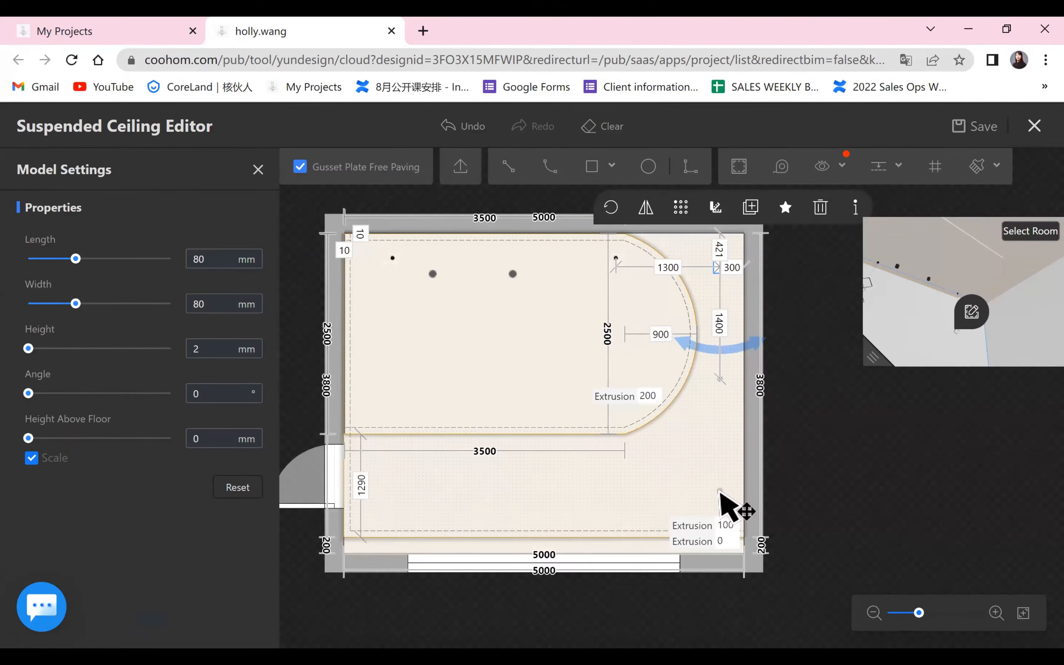
click(719, 491)
click(884, 540)
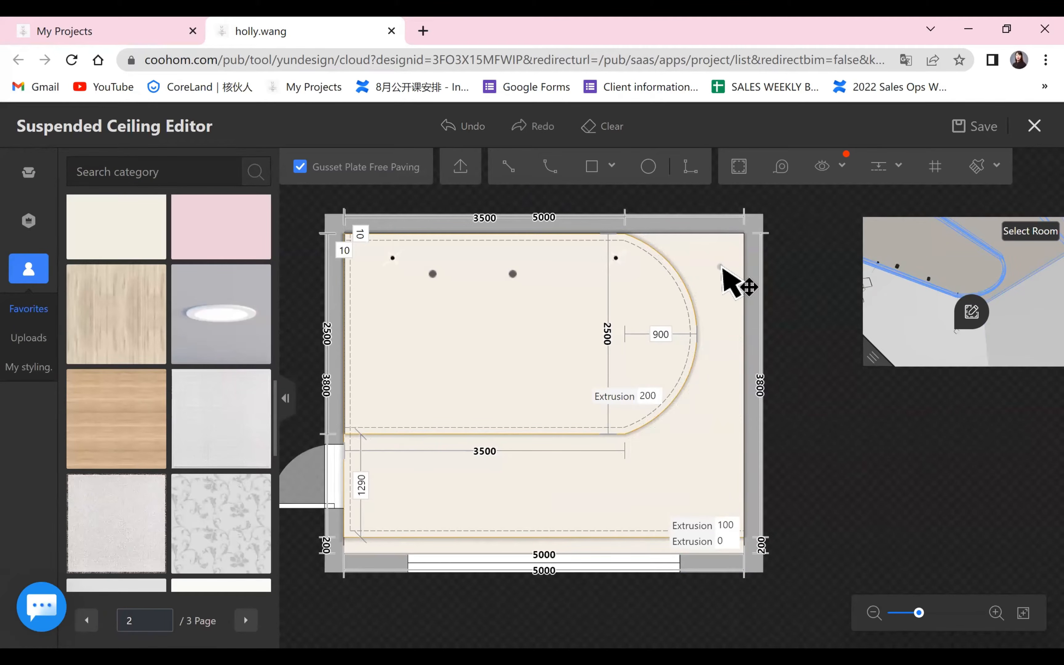
Array the recessed light by quantity, 1 on the X axis and 3 on the Y axis, down to the ceiling's lower-right corner, and check its position.
click(719, 266)
click(681, 207)
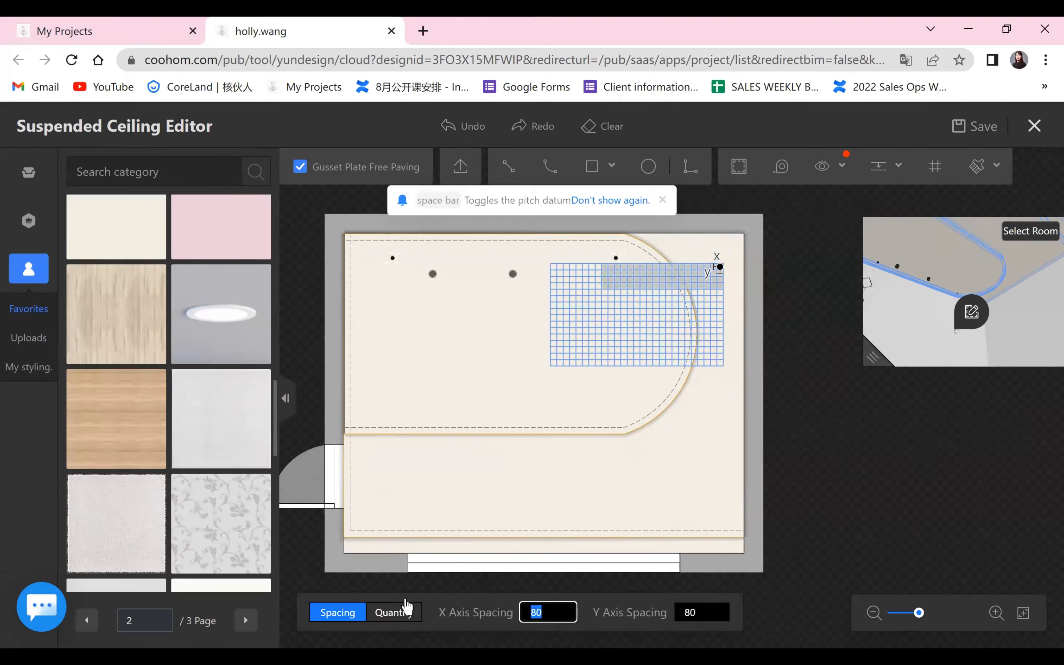
click(394, 612)
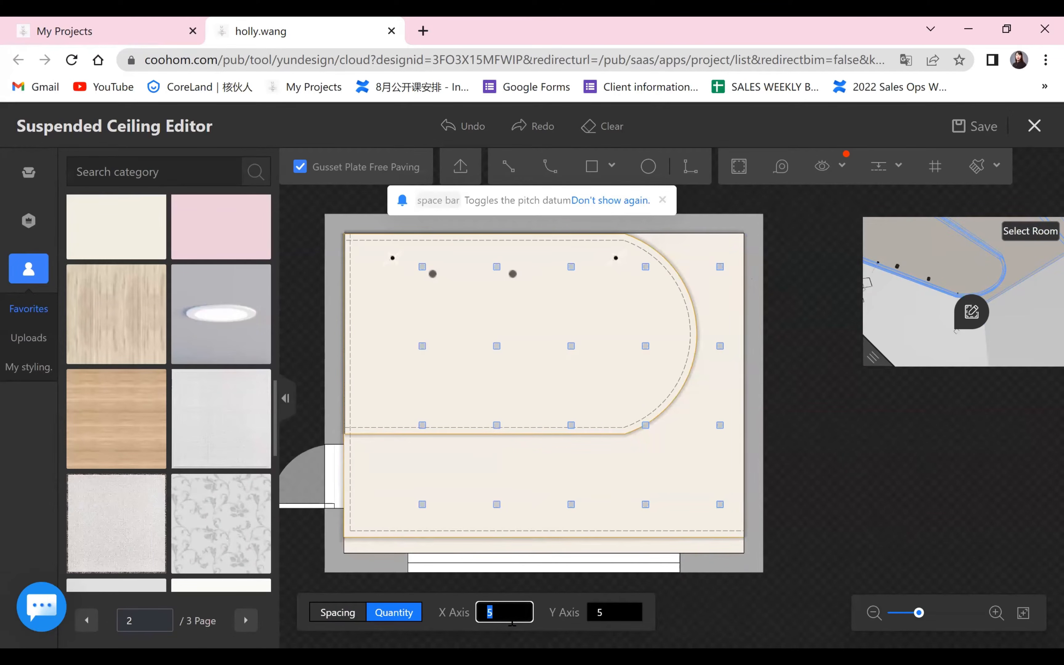
text(1)
key(Tab)
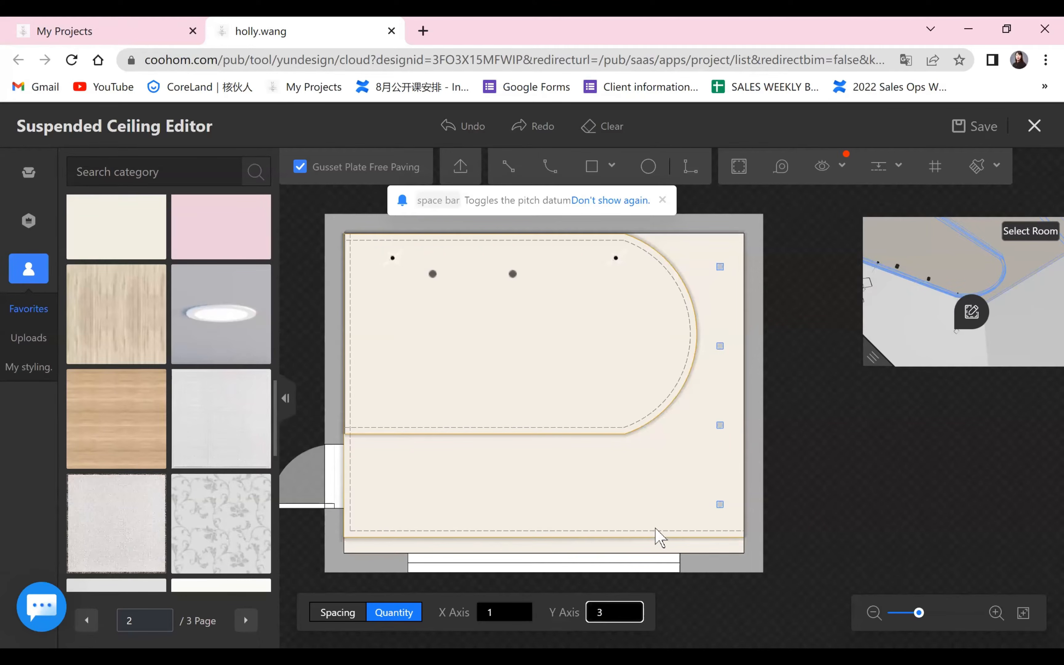
text(3)
key(Return)
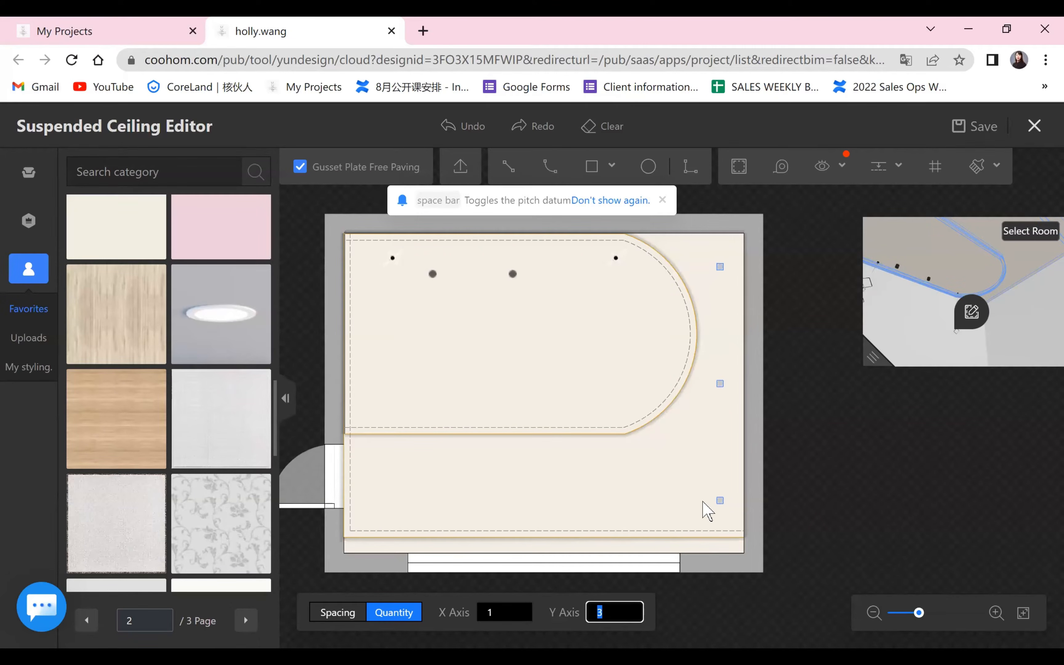
click(707, 510)
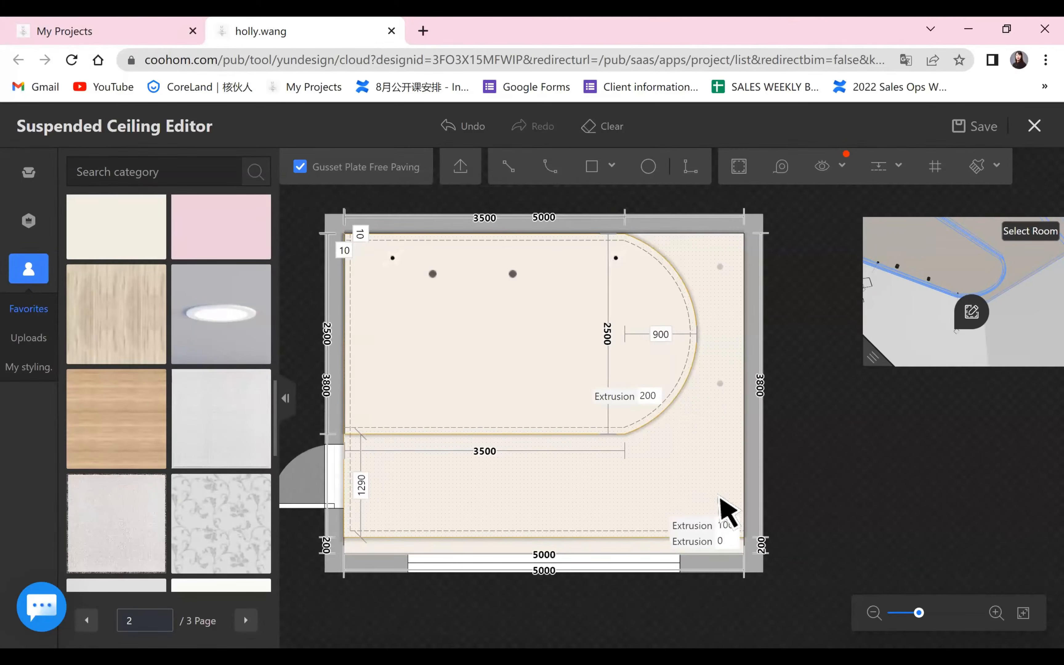
click(722, 389)
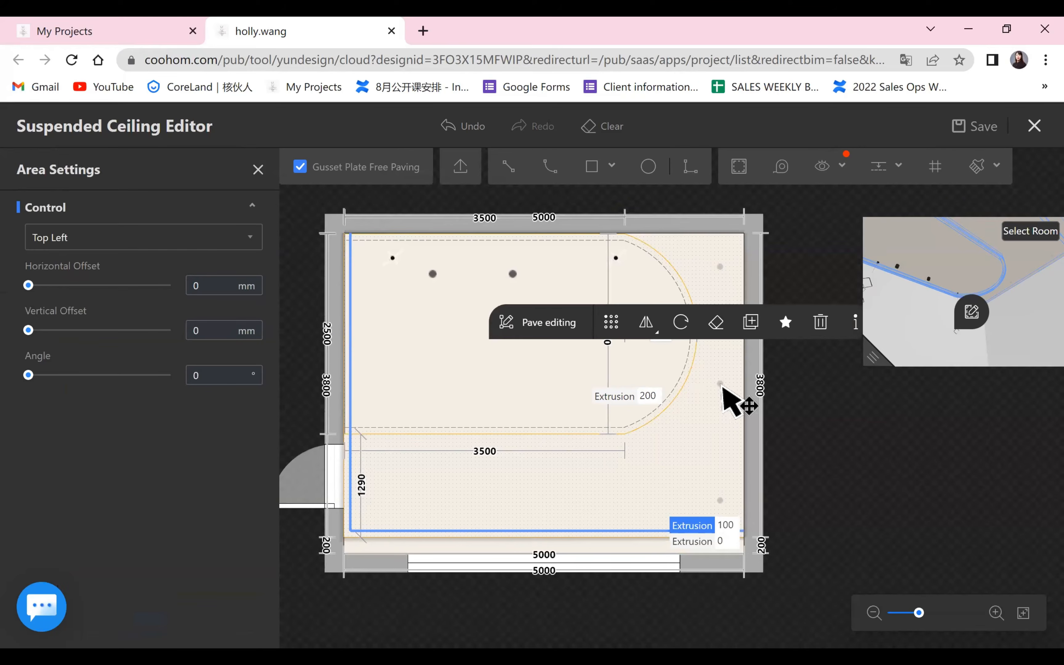
click(720, 501)
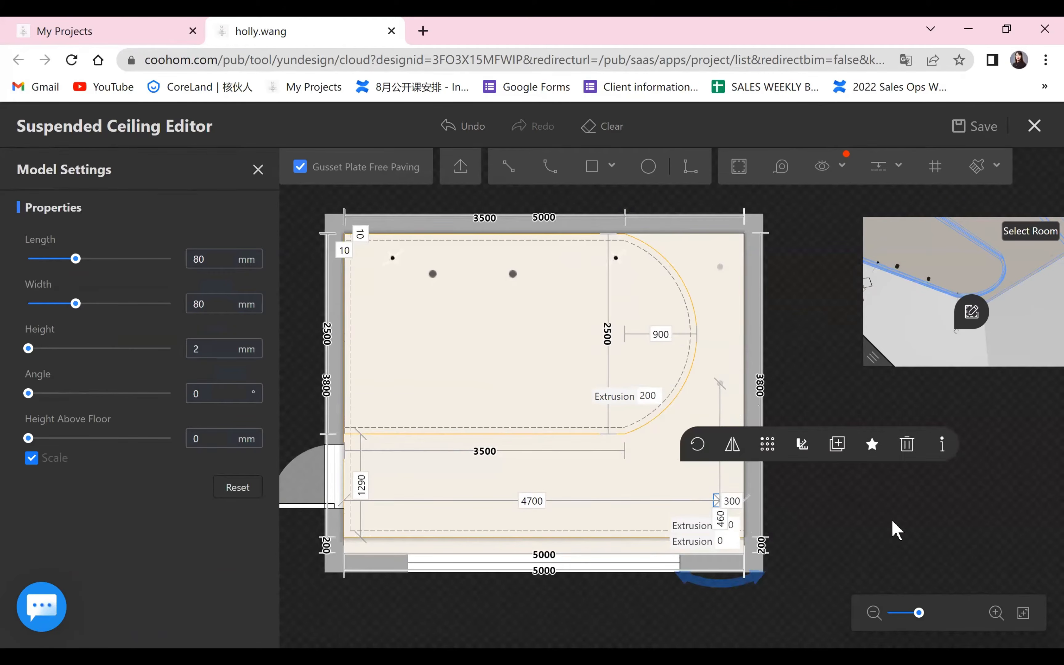
click(894, 529)
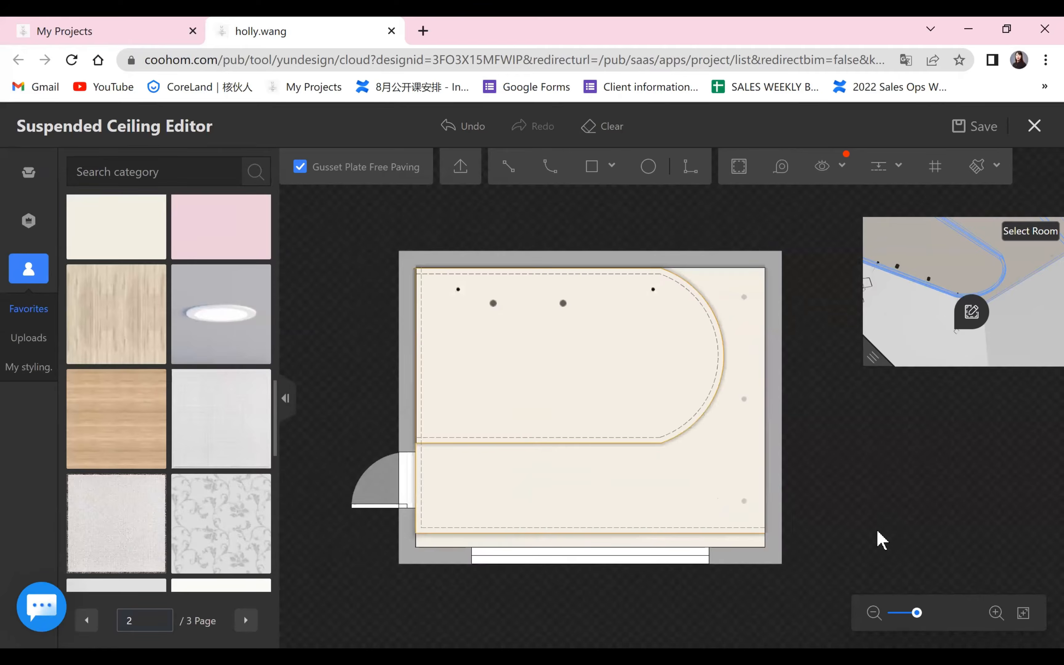
Duplicate the lowest arrayed recessed light straight across to the ceiling's lower-left corner, near the door.
scroll(879, 539, up, 3)
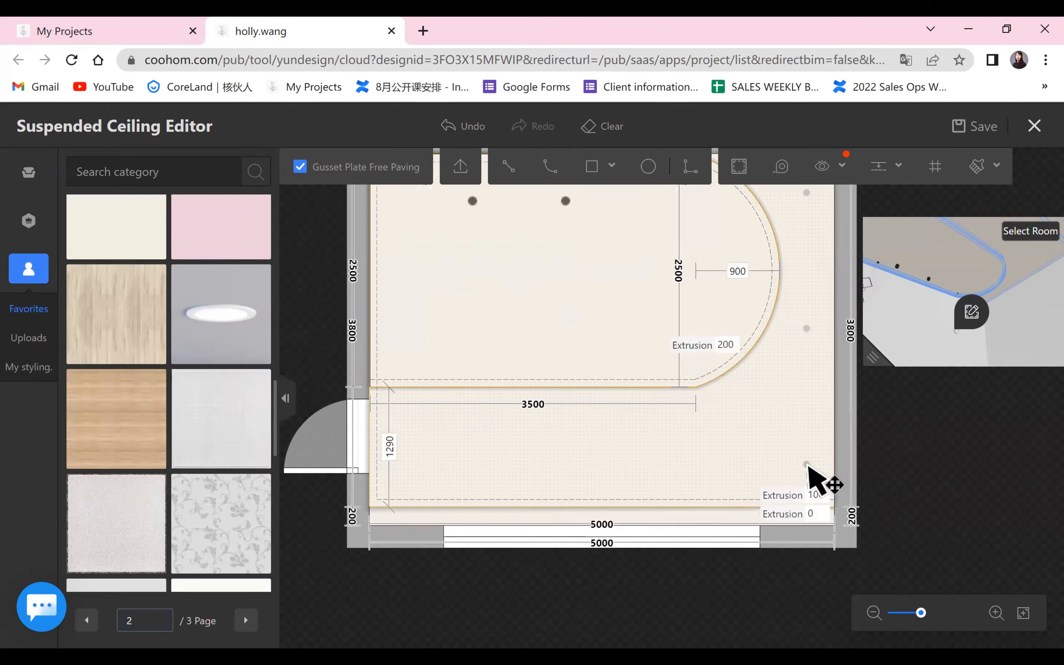
click(807, 465)
click(941, 406)
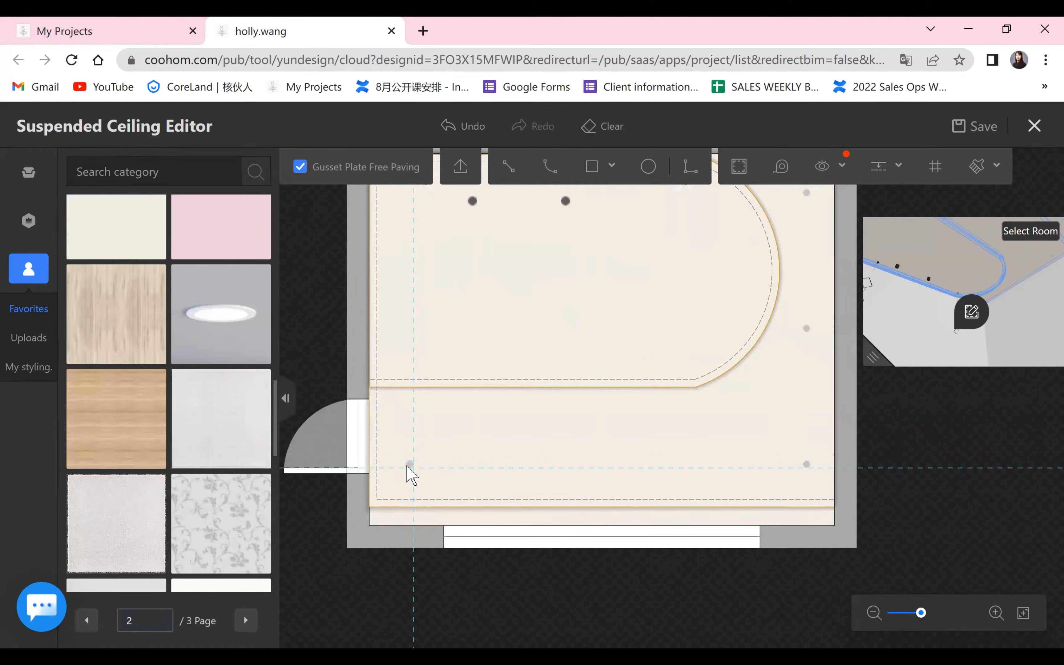
click(407, 468)
scroll(885, 508, down, 2)
drag(938, 501, 854, 492)
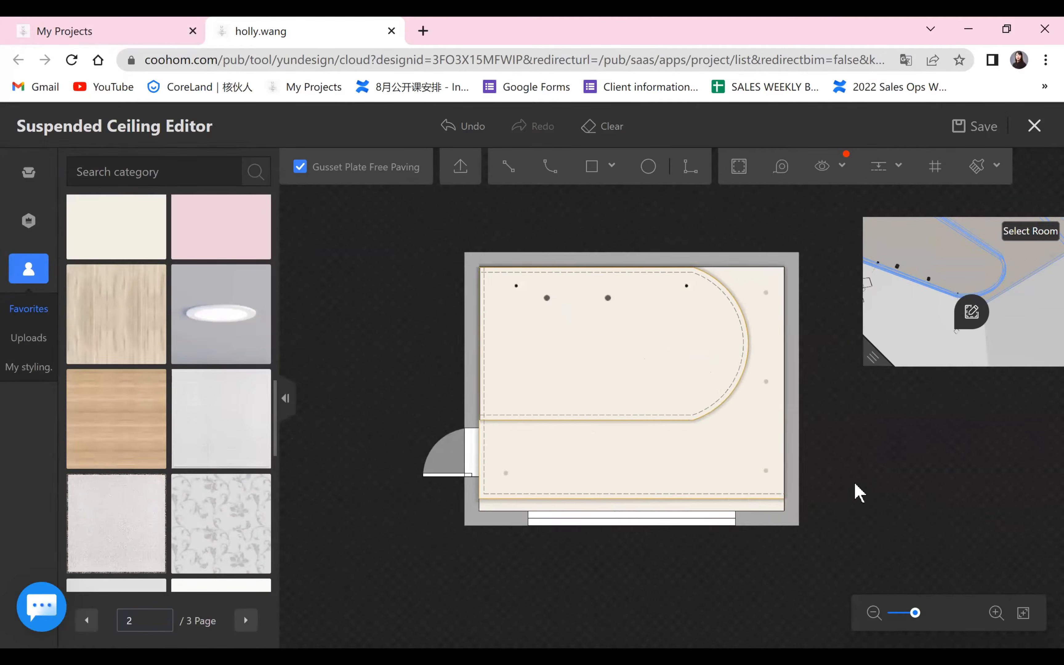
scroll(849, 497, up, 2)
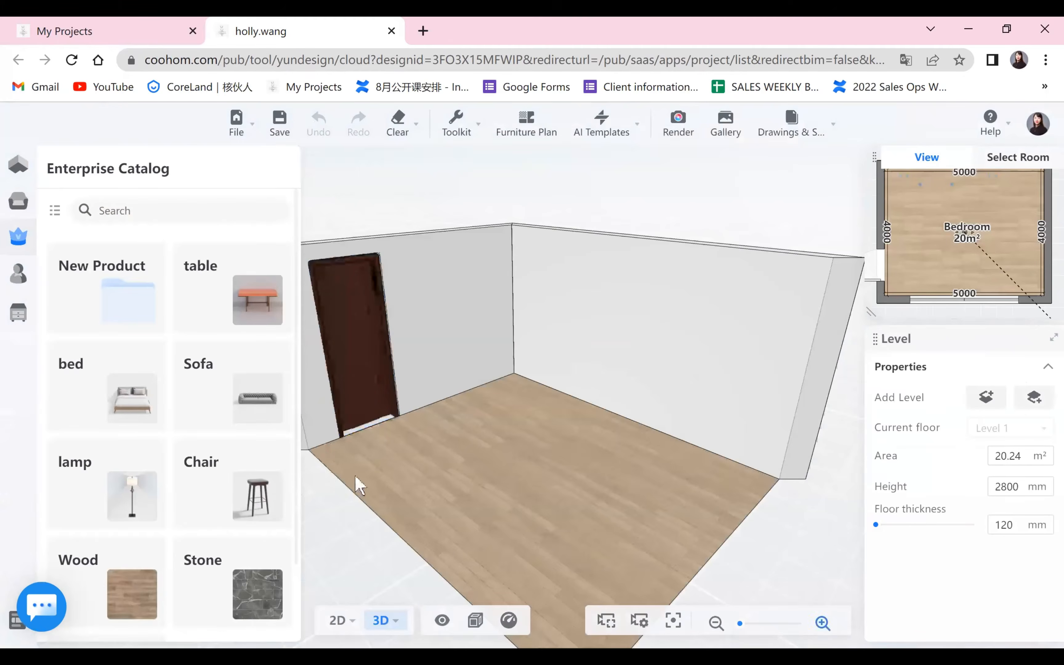
Apply the cream White-tailed deer finish from the favorited interior finishes to the bedroom walls.
drag(505, 479, 322, 524)
scroll(537, 509, up, 3)
drag(544, 563, 592, 540)
scroll(663, 525, down, 3)
scroll(796, 526, up, 3)
mouse_move(54, 261)
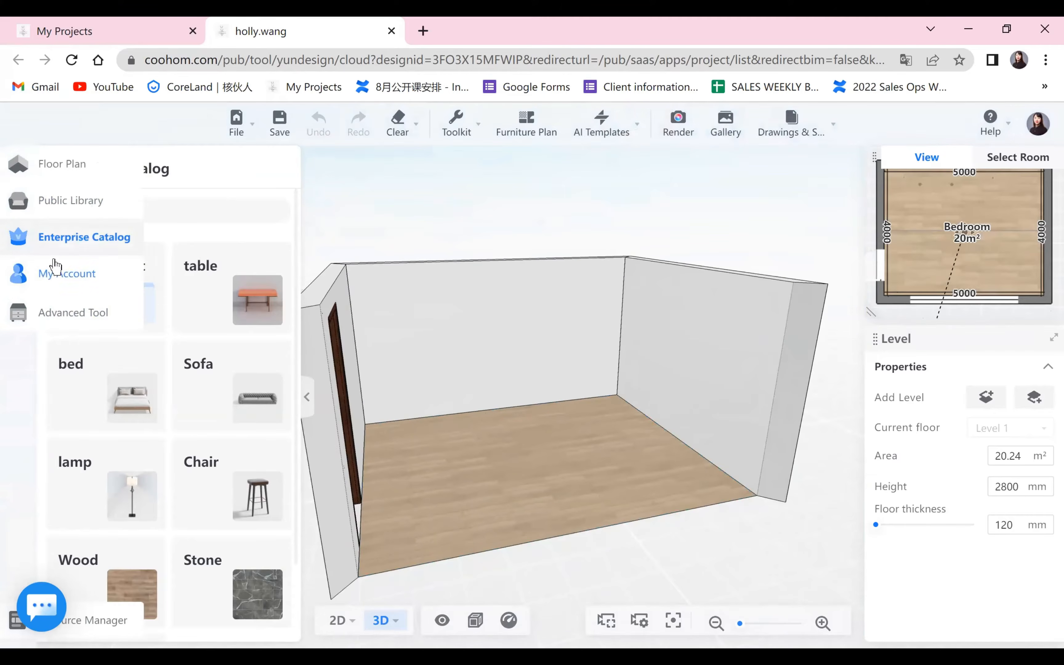
click(52, 281)
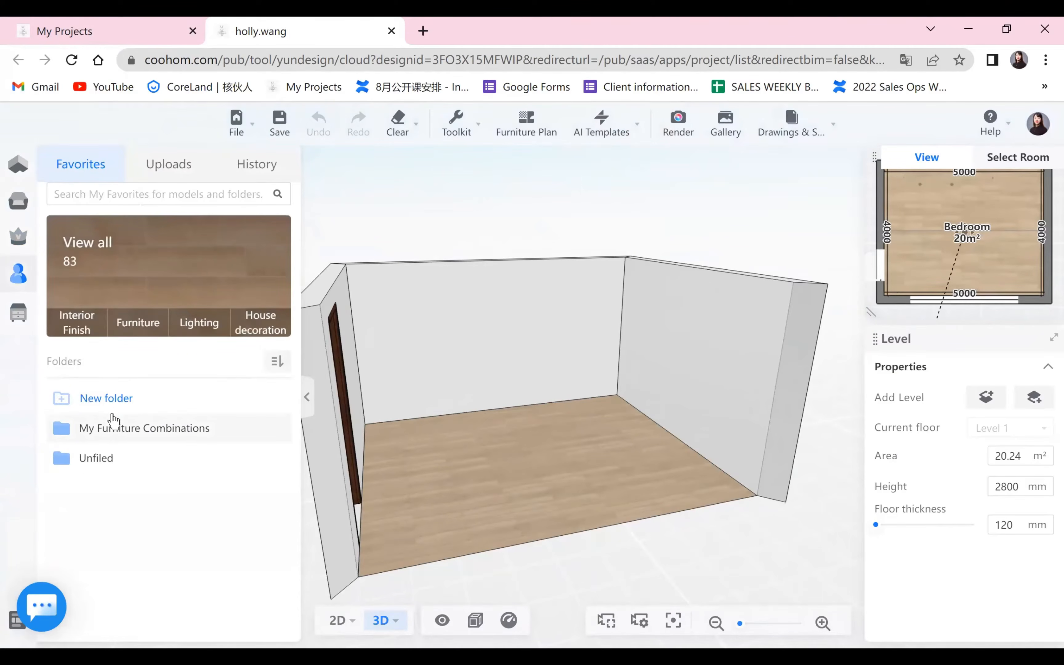
click(86, 325)
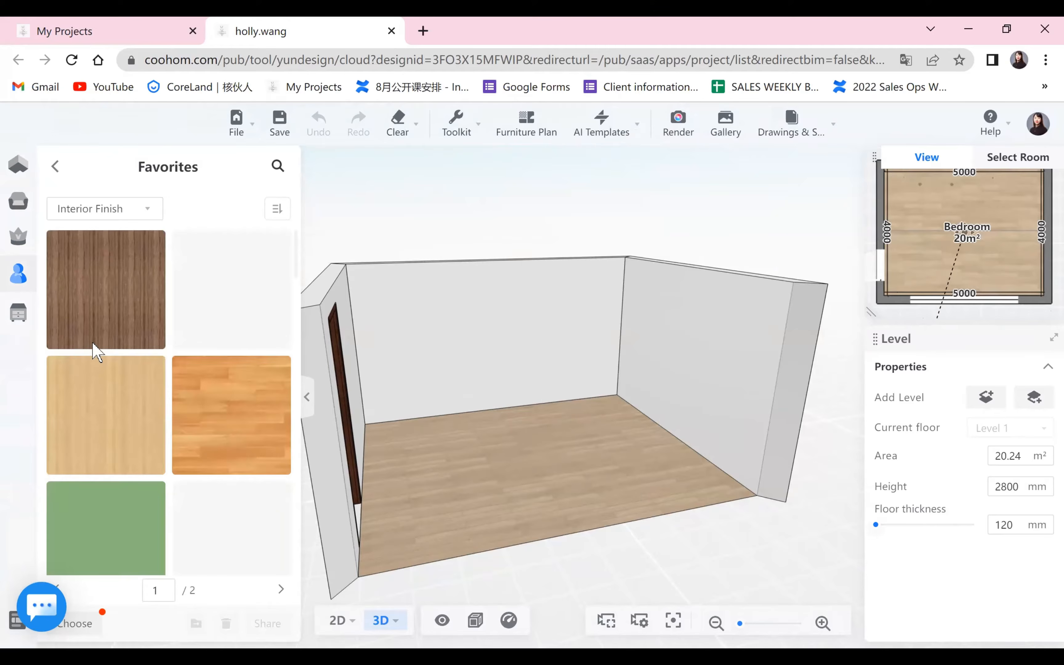
scroll(185, 490, down, 5)
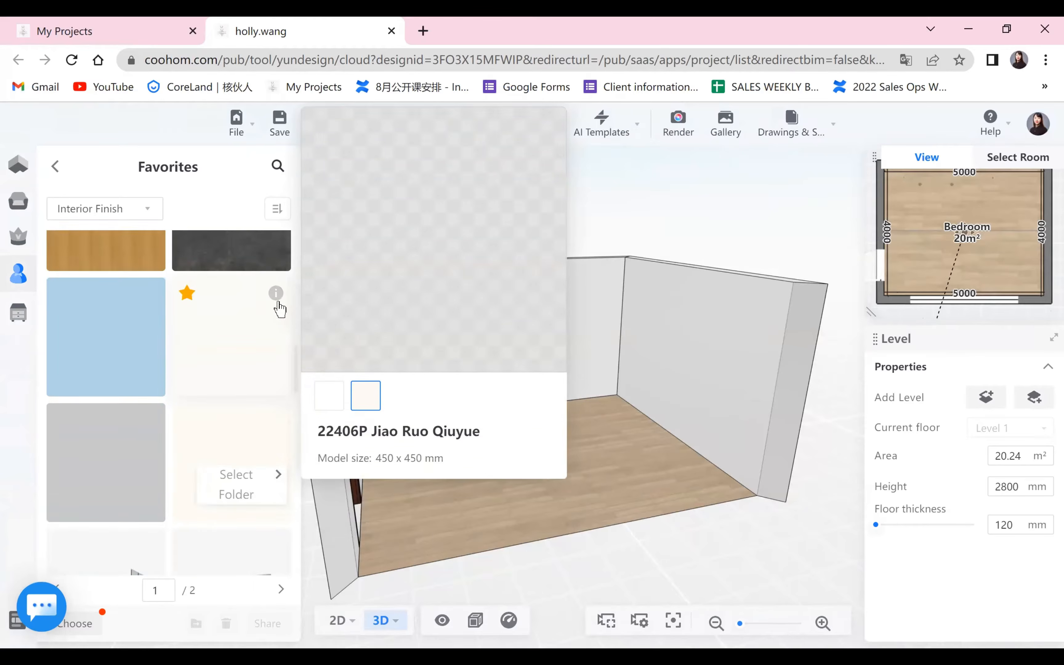
scroll(209, 375, down, 2)
mouse_move(278, 424)
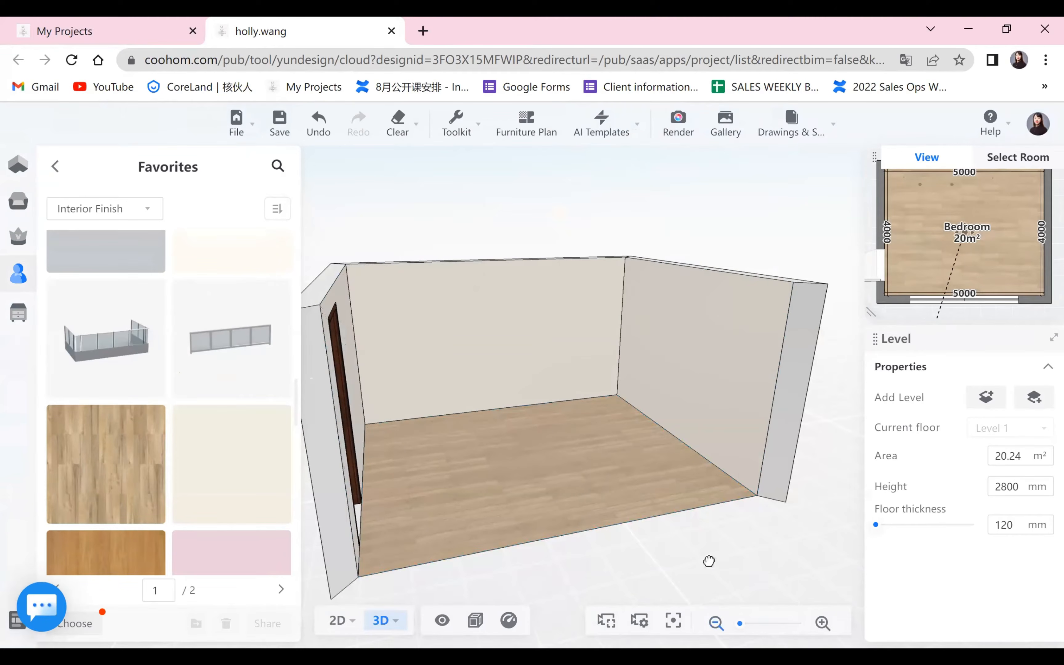
Open the wall containing the door in the Wall Editor.
drag(707, 561, 482, 355)
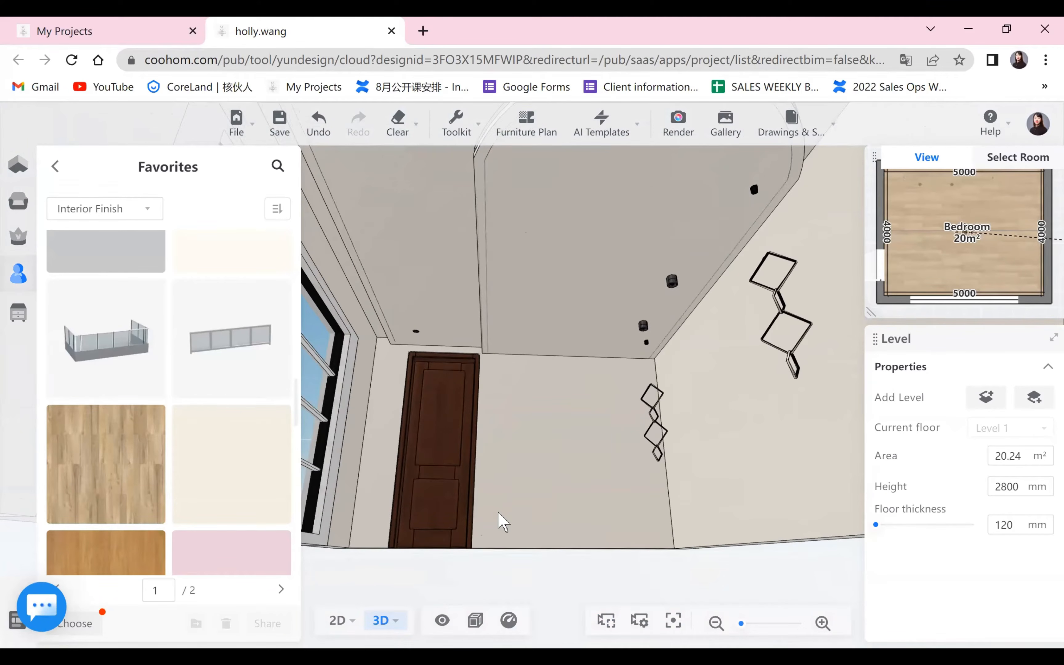
drag(499, 520, 432, 417)
drag(517, 587, 527, 553)
drag(529, 617, 434, 349)
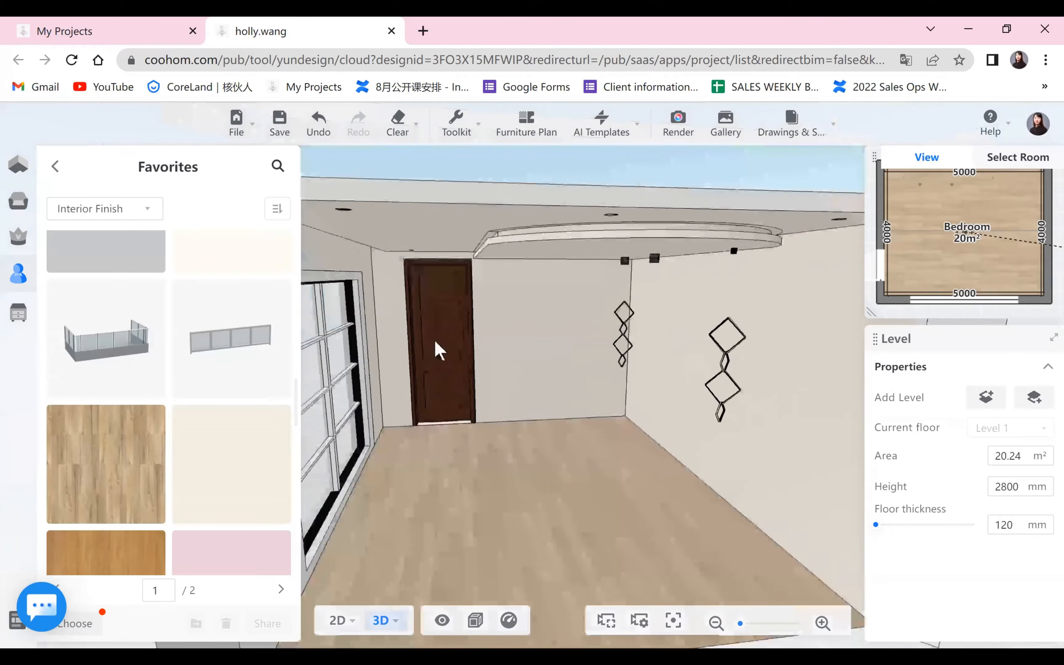
drag(539, 506, 611, 458)
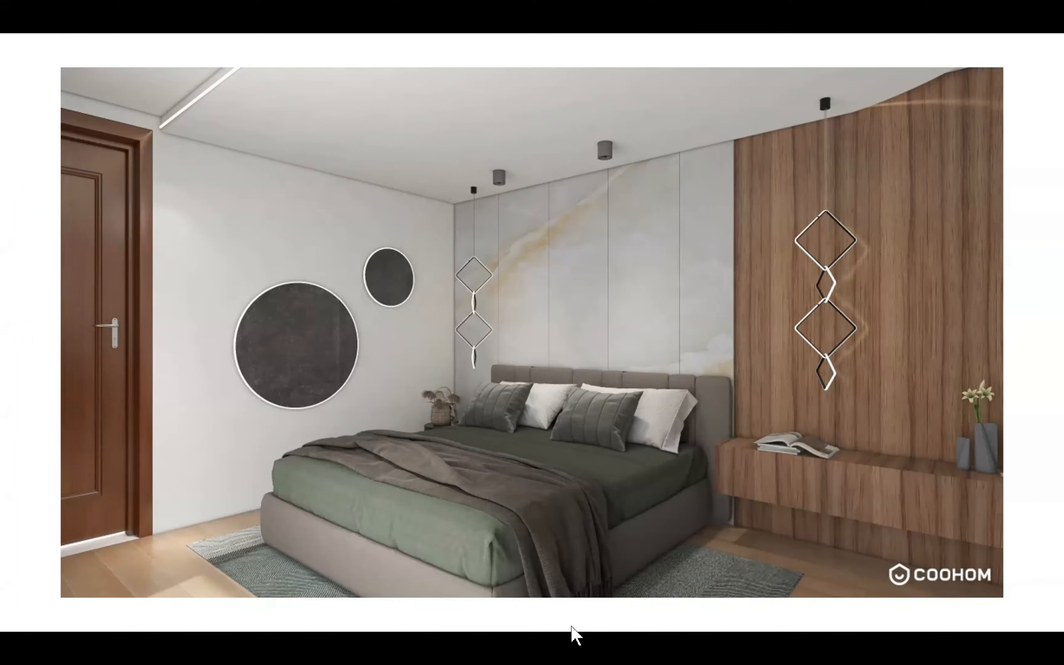
key(Escape)
key(alt+Tab)
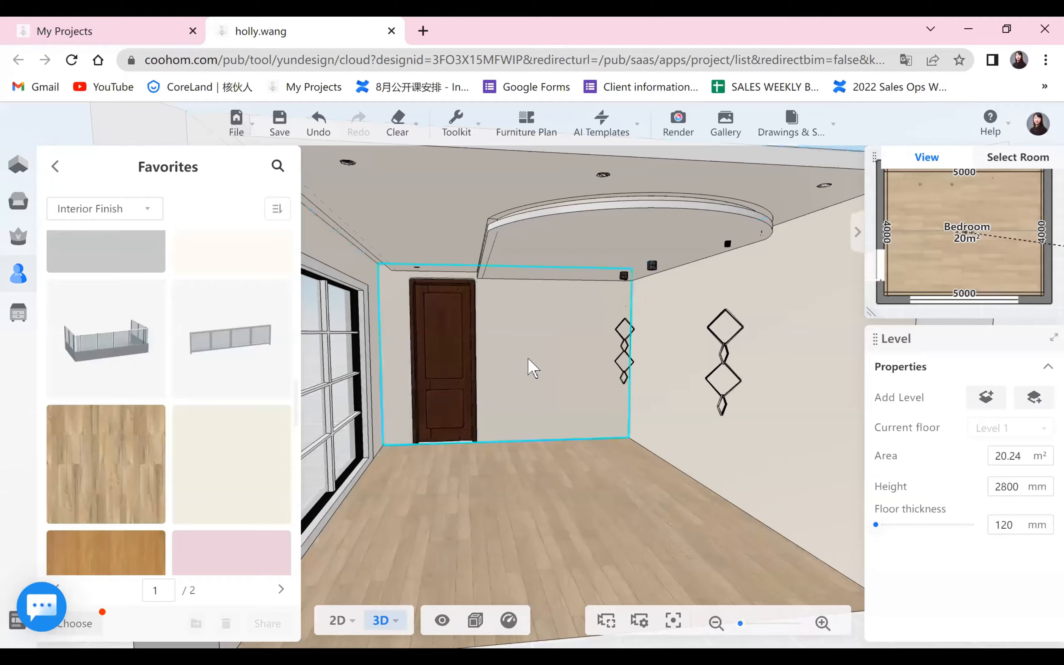
click(531, 367)
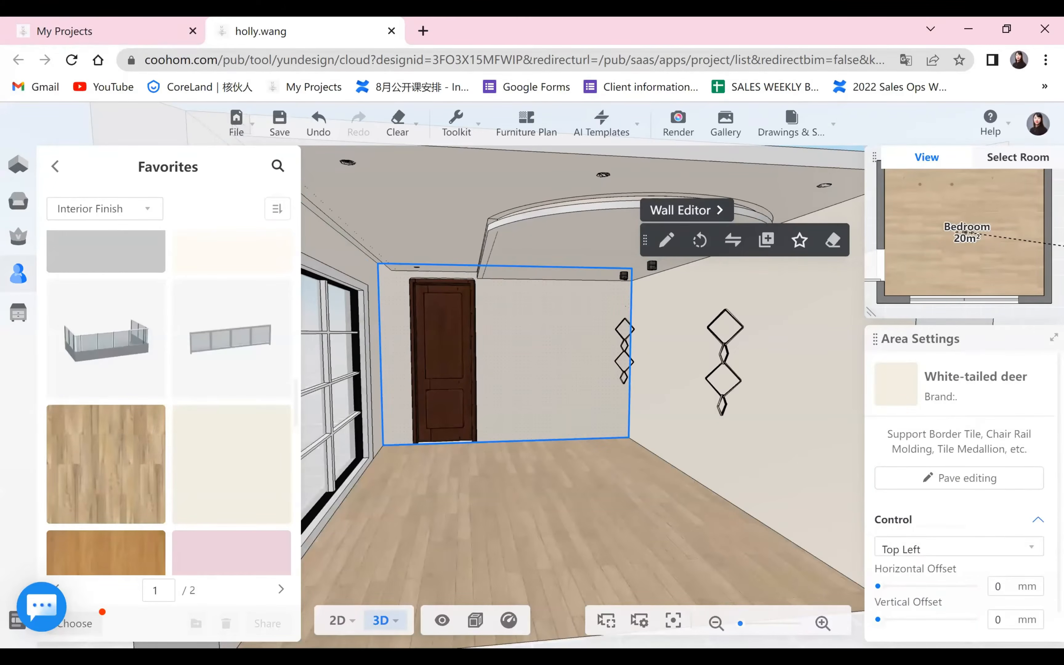
click(686, 211)
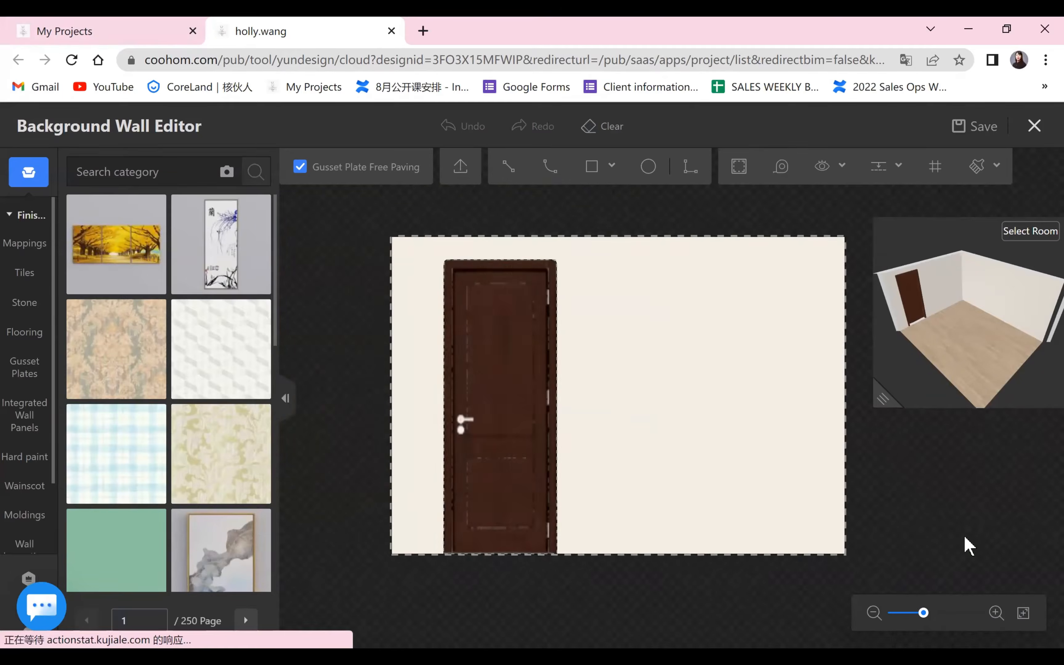
Draw a circle with a radius of about 545 mm on the wall to the right of the door.
click(649, 167)
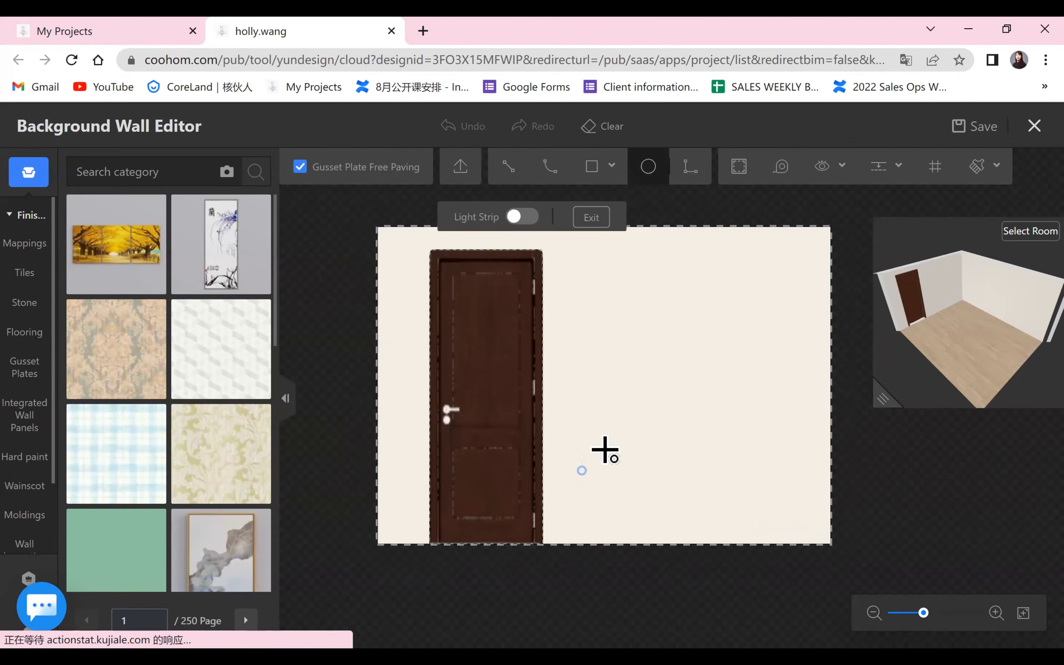
click(677, 461)
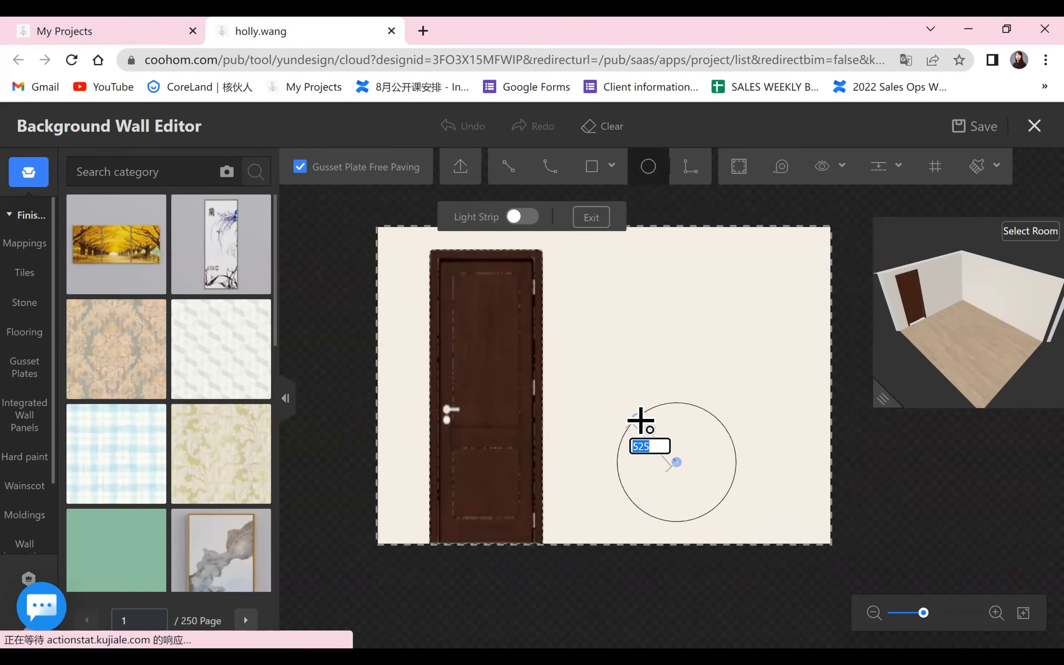
click(631, 419)
key(Escape)
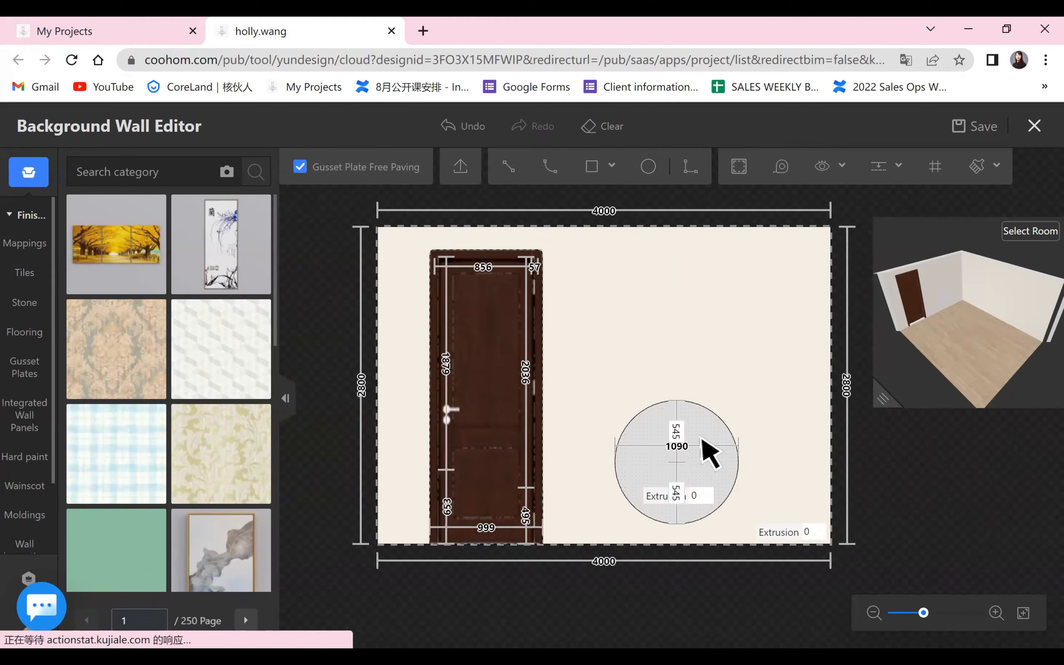
Move the large circle about 372 mm up and to the left, closer to the door.
click(698, 441)
click(785, 376)
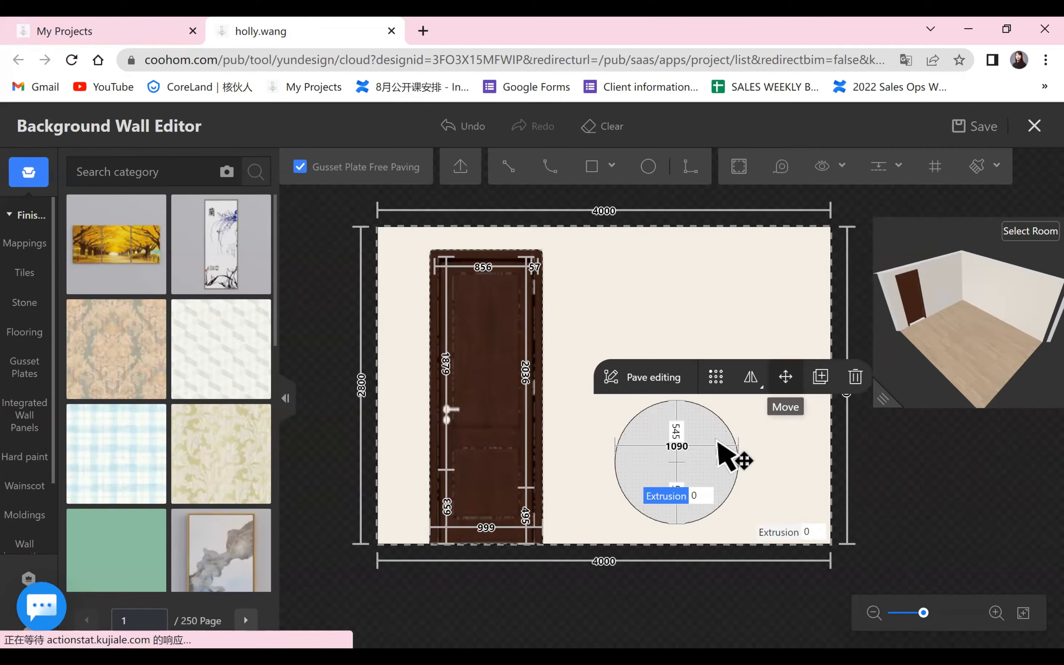
click(696, 399)
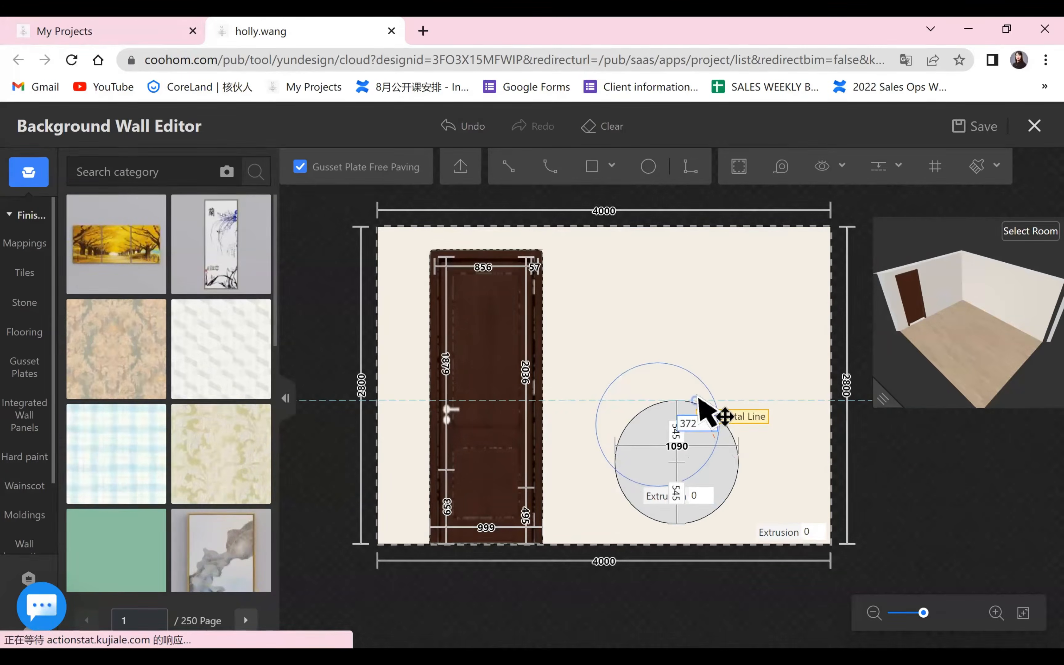
click(860, 468)
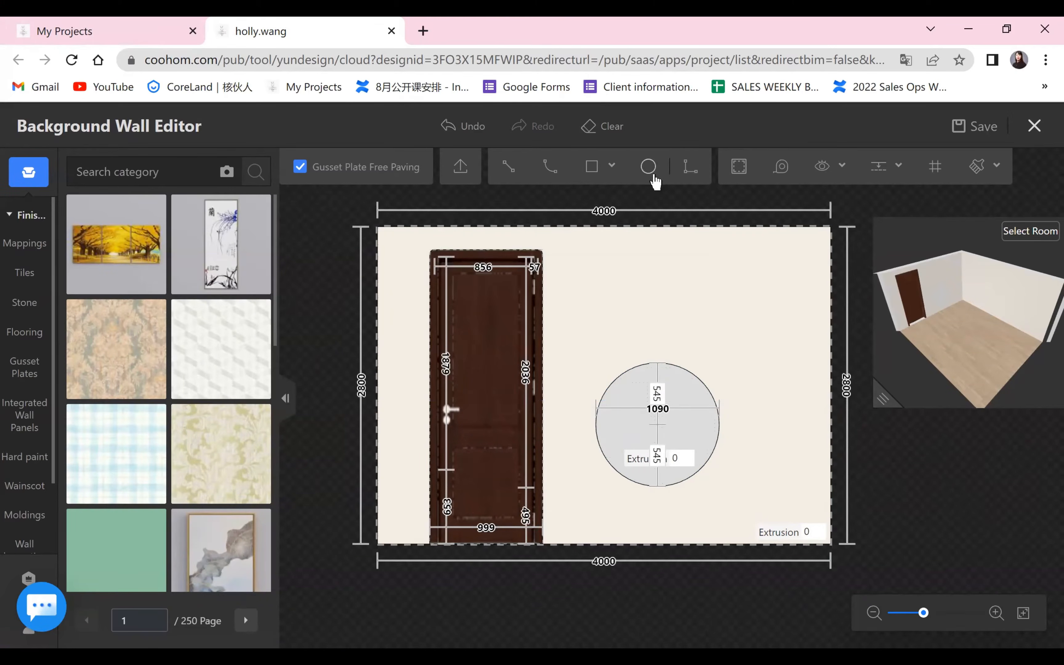
Draw a second circle with a radius of about 279 mm above and to the right of the large one.
click(648, 166)
click(770, 332)
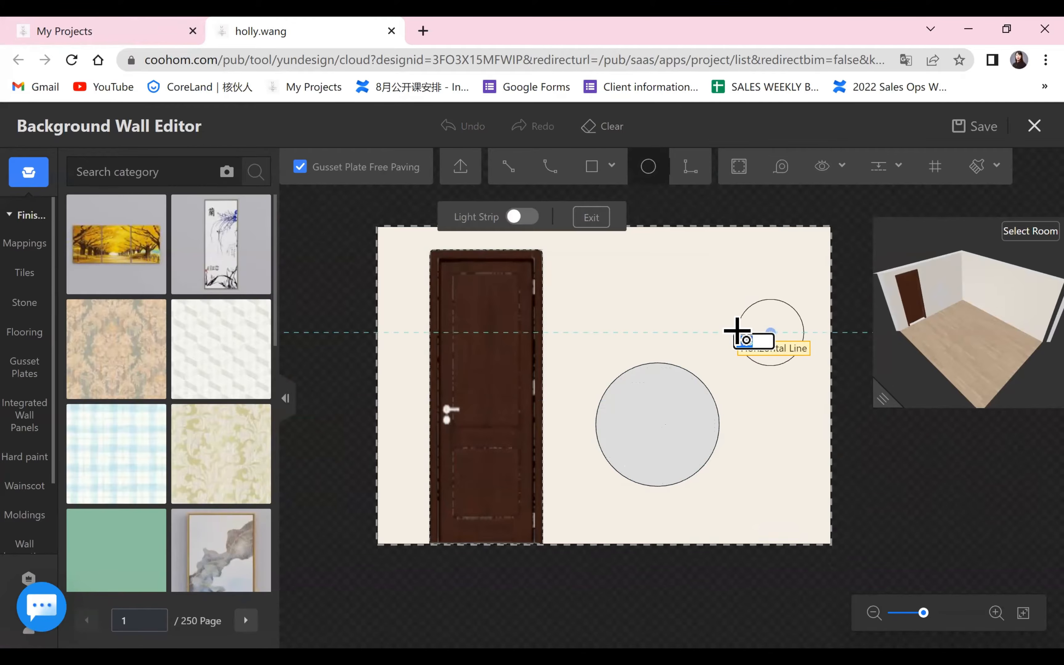
click(737, 330)
right_click(949, 506)
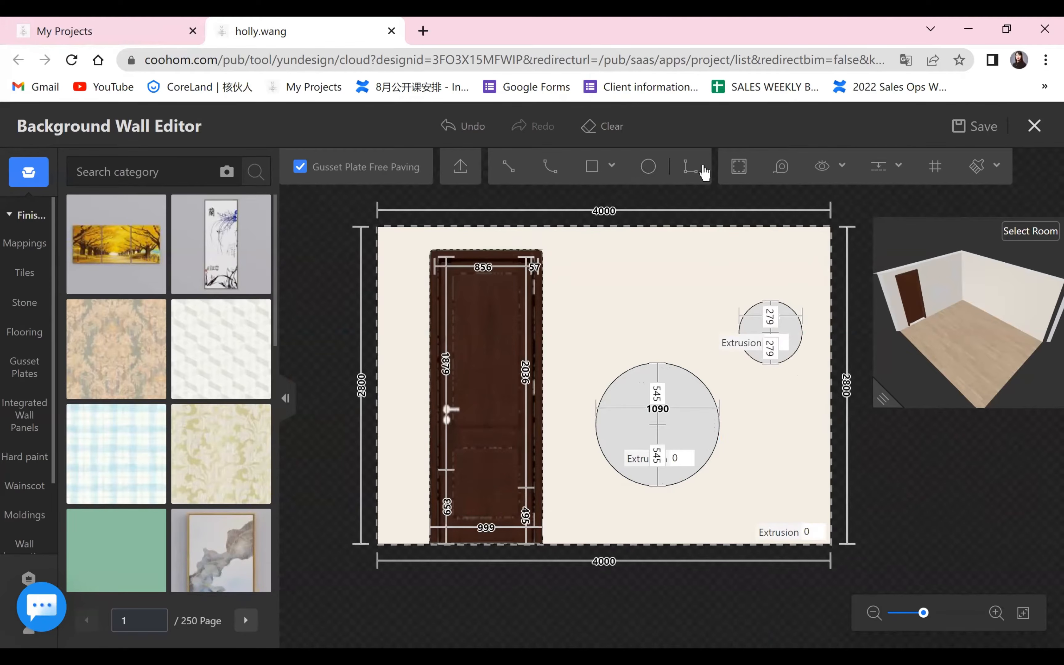
Move the small circle left and slightly down, closer to the large circle.
click(796, 325)
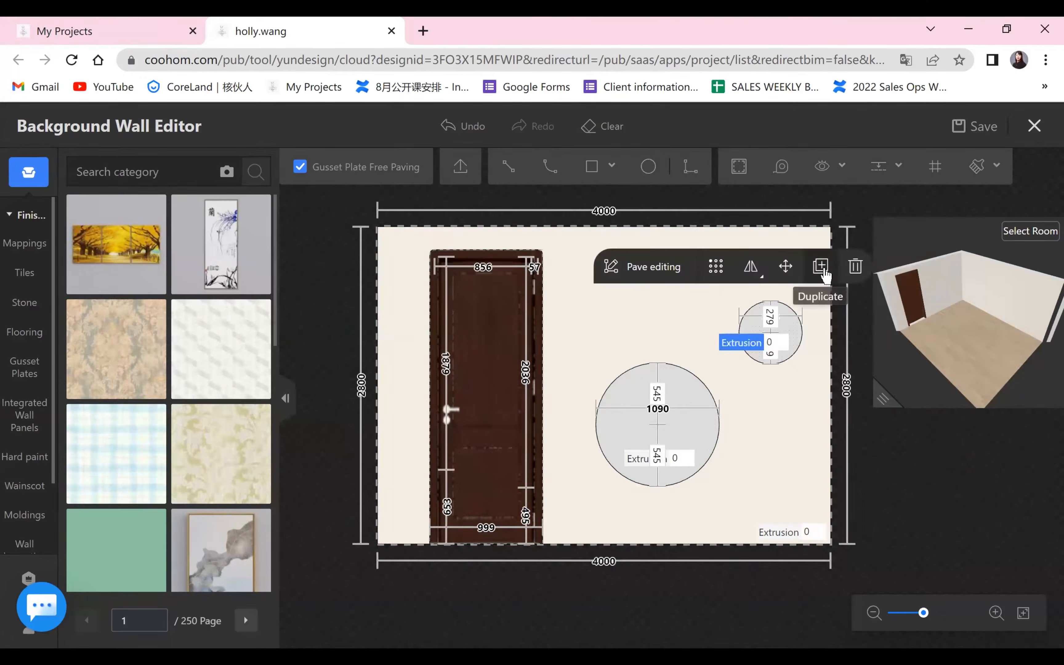
click(821, 268)
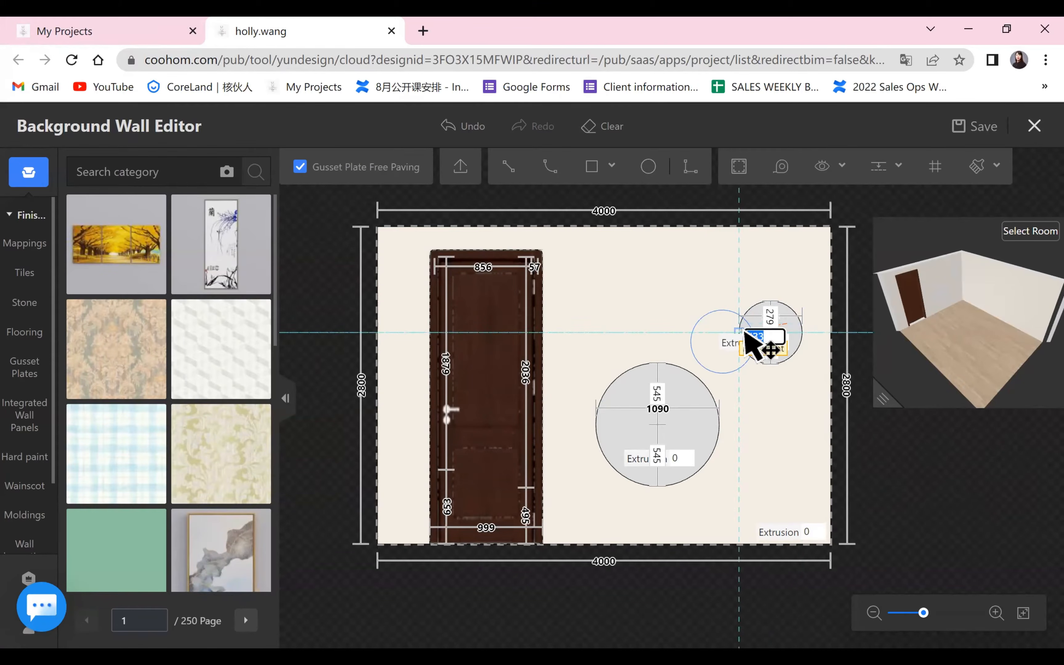
click(759, 342)
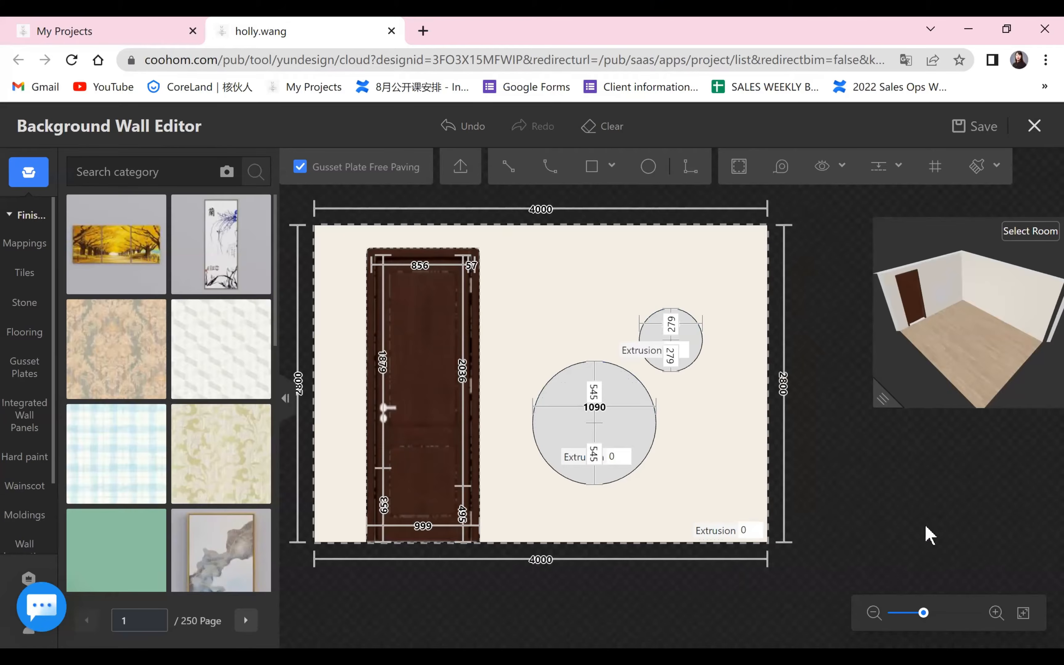
click(699, 340)
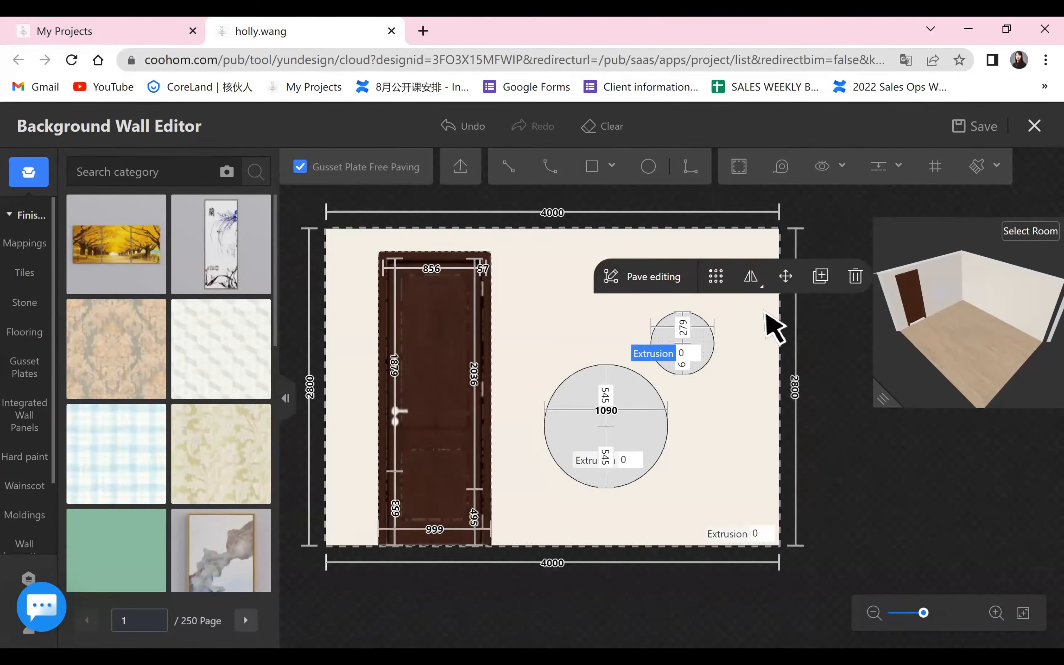
click(784, 286)
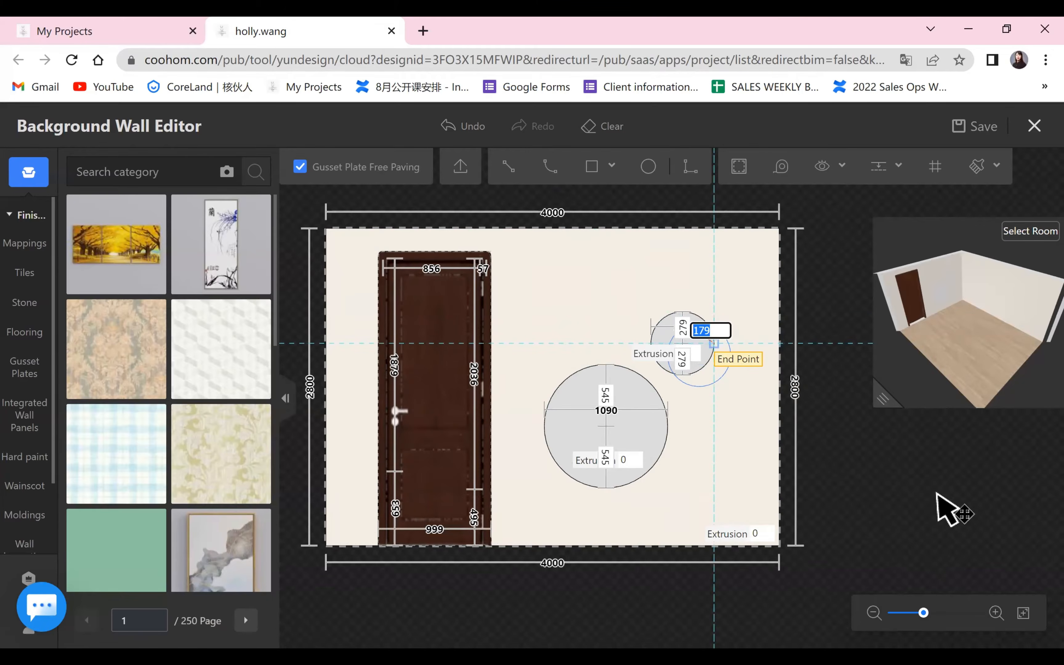
key(Escape)
Move the small circle about 110 mm to the right.
click(708, 339)
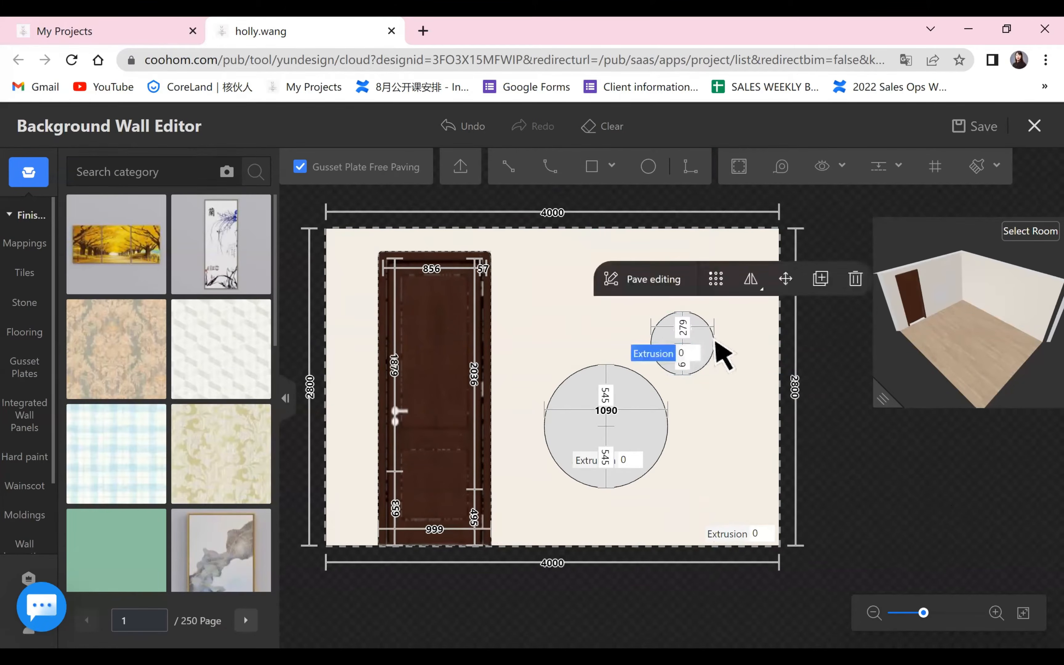
click(786, 286)
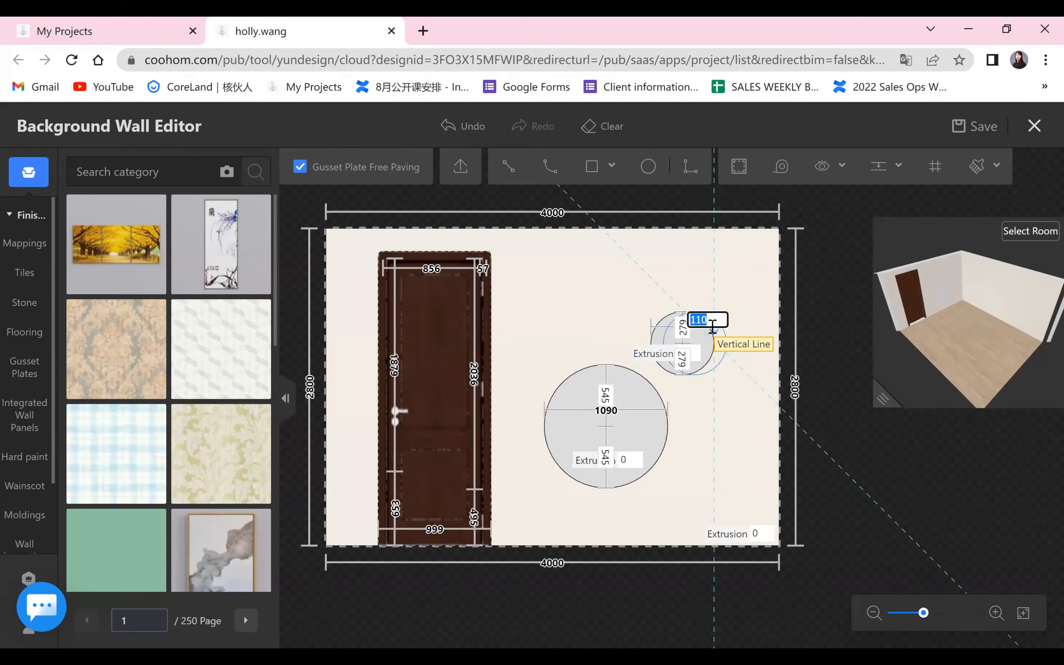
click(730, 351)
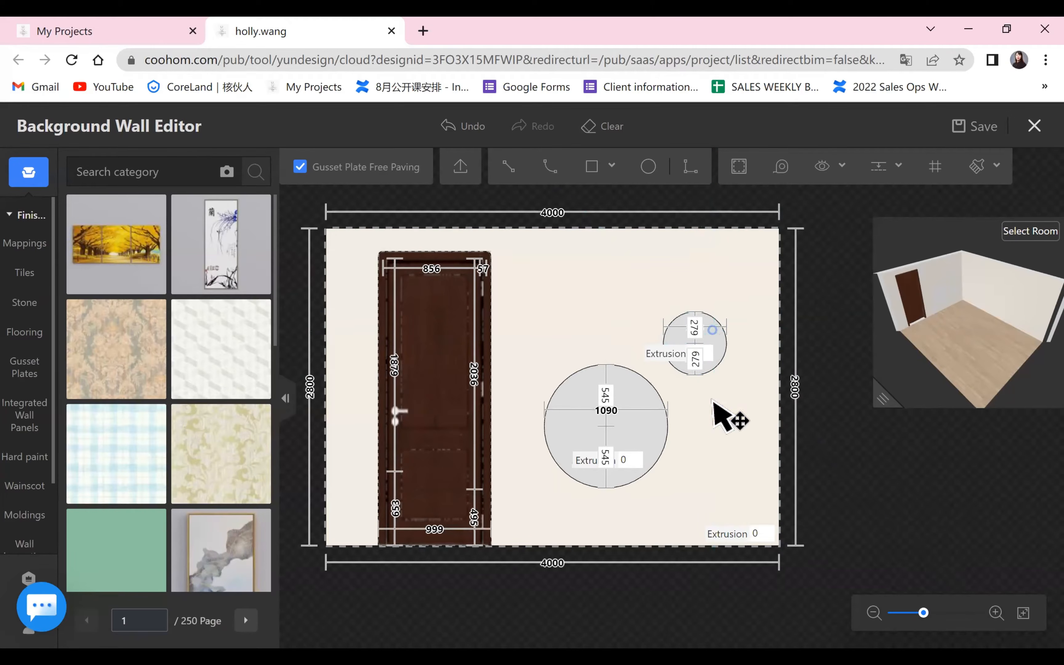
Set the extrusion of both the large and the small circle to 20 mm.
scroll(921, 523, down, 2)
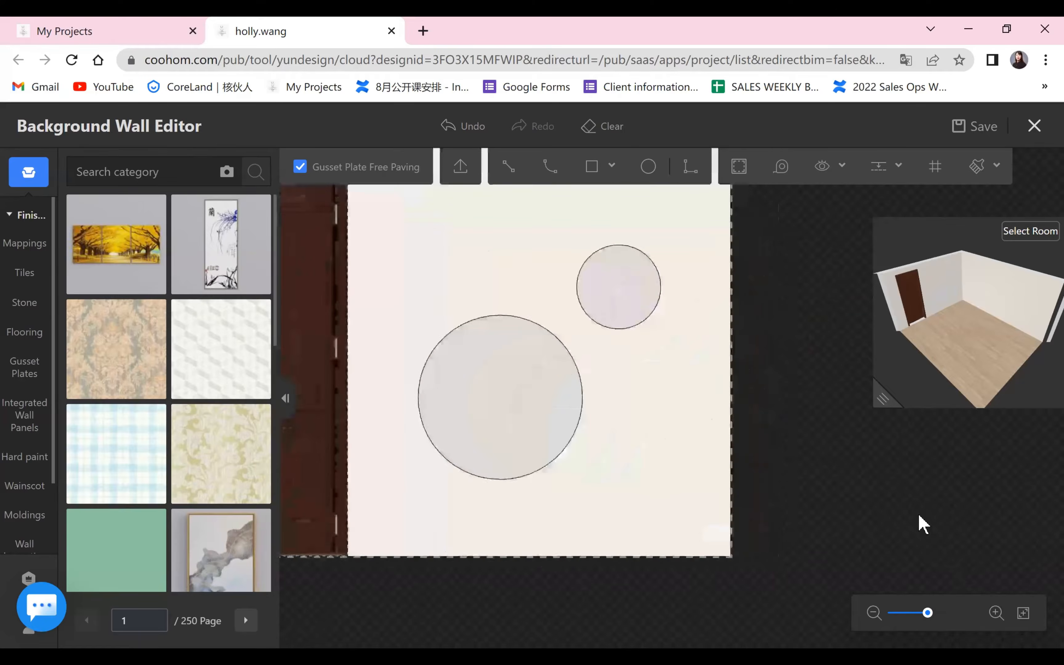
scroll(884, 502, up, 2)
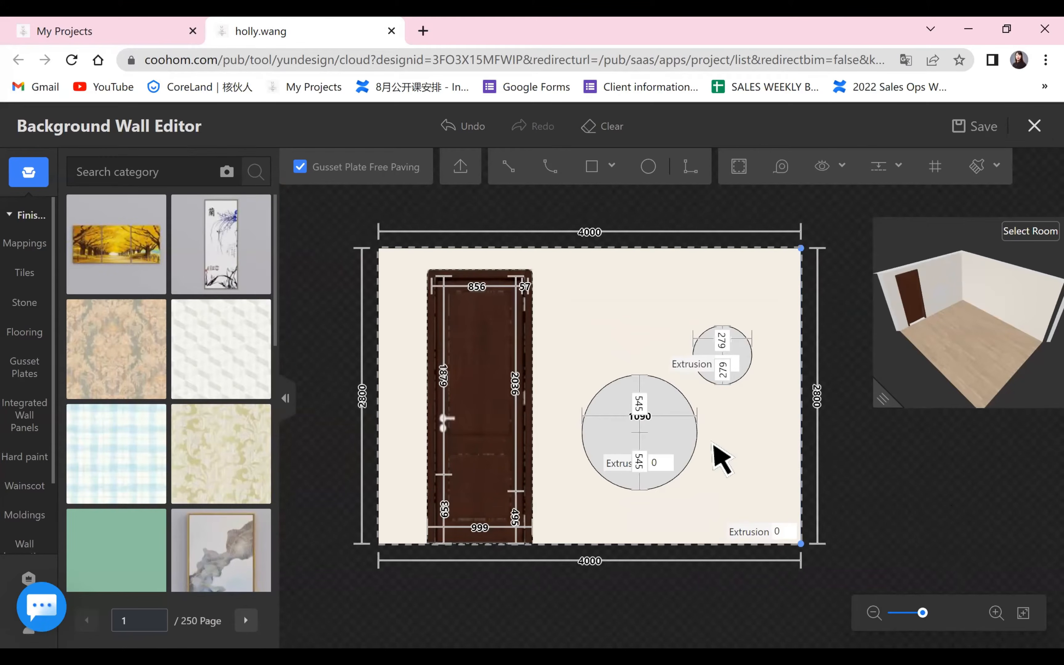
click(679, 464)
click(655, 463)
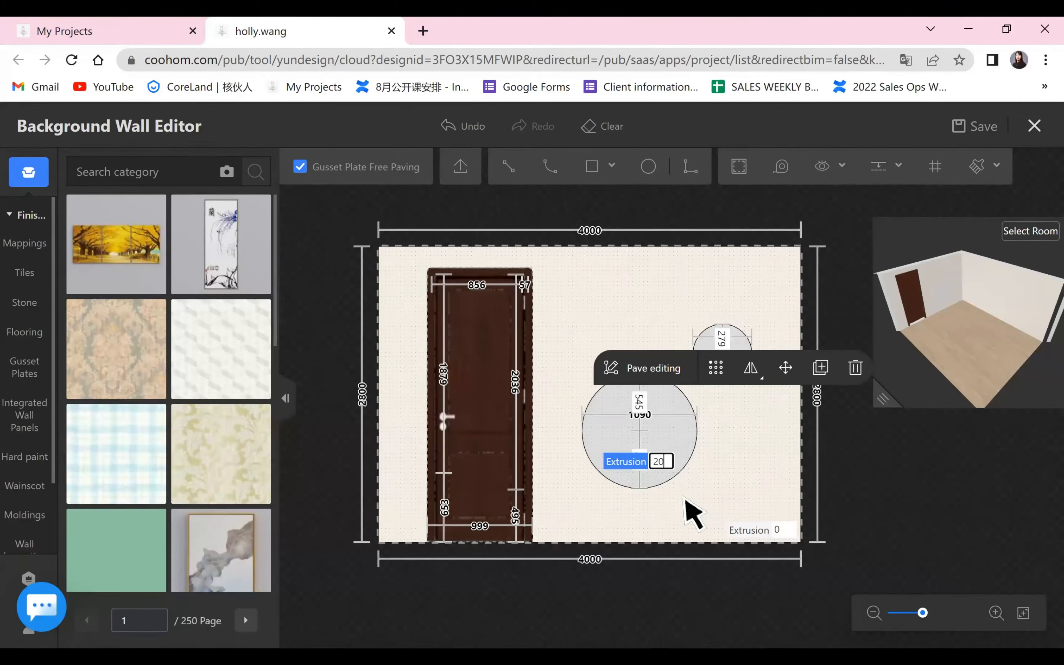
key(Return)
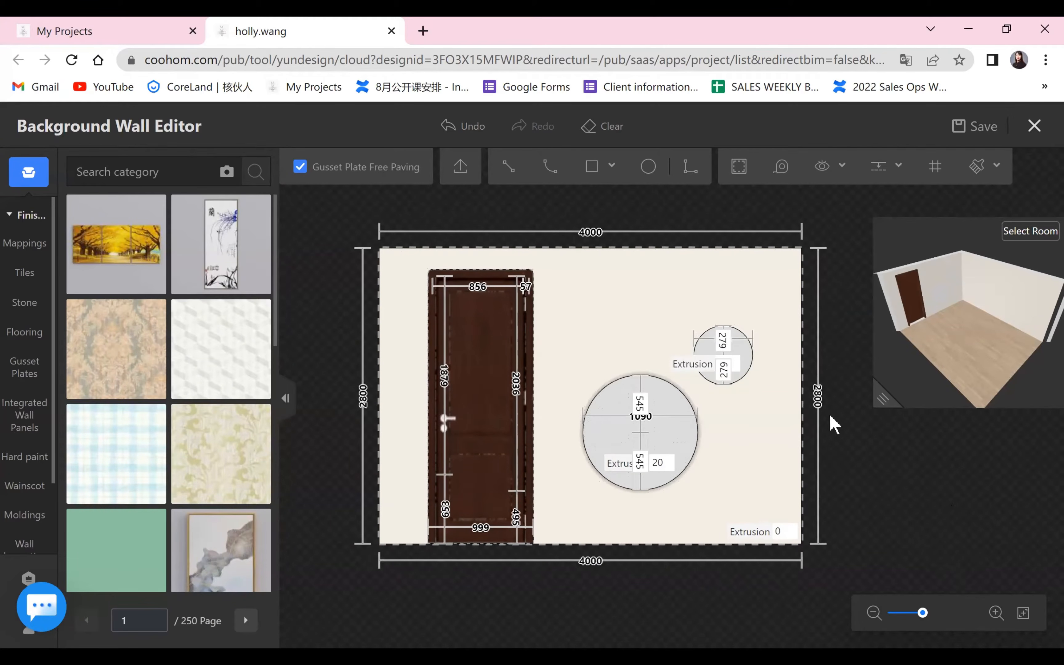
click(742, 364)
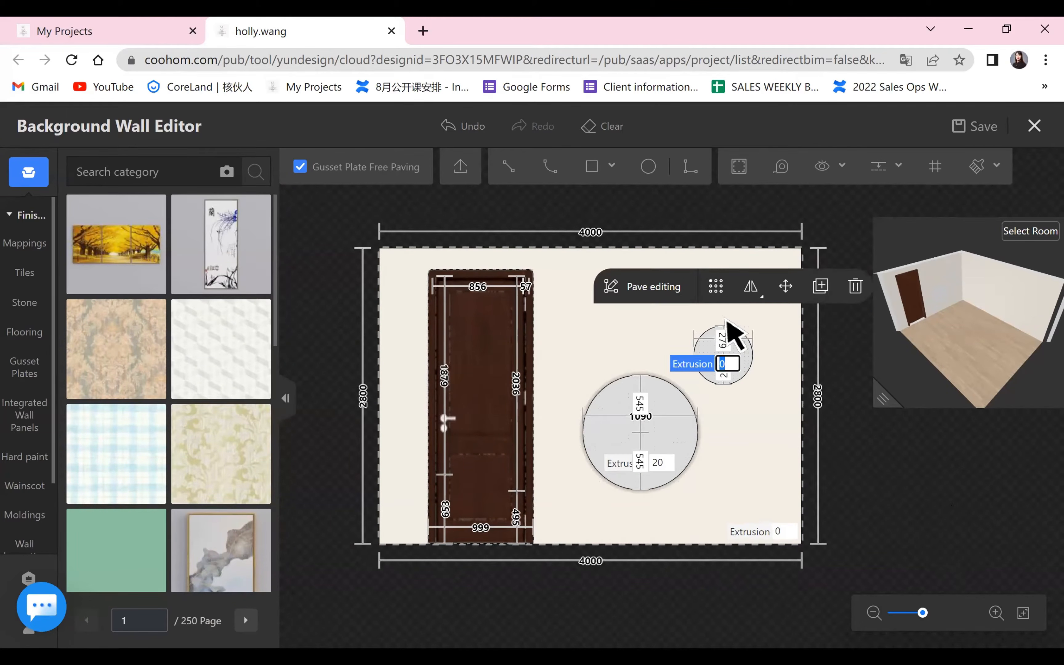
click(944, 504)
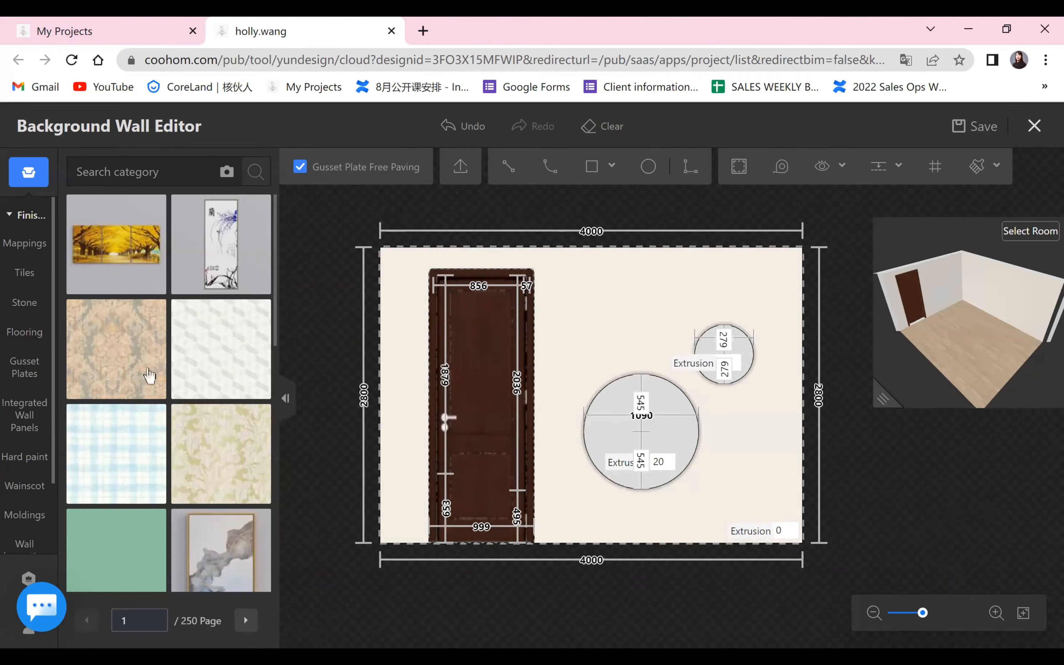
Find the black marble with fine brown veins among the marble stone finishes and apply it to the large circle.
click(24, 302)
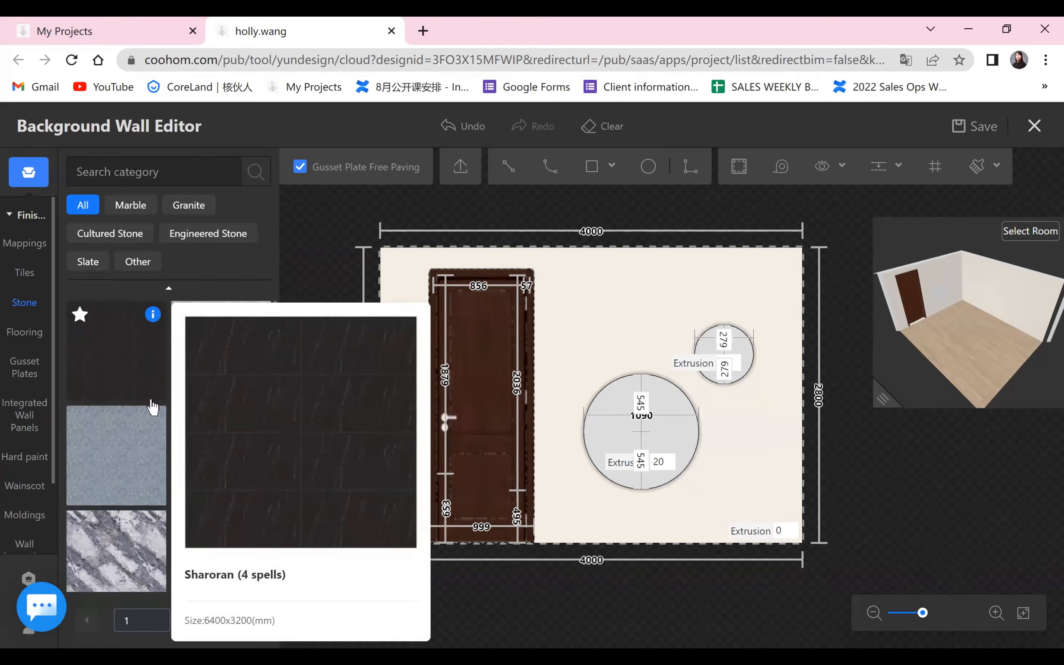
scroll(176, 398, down, 3)
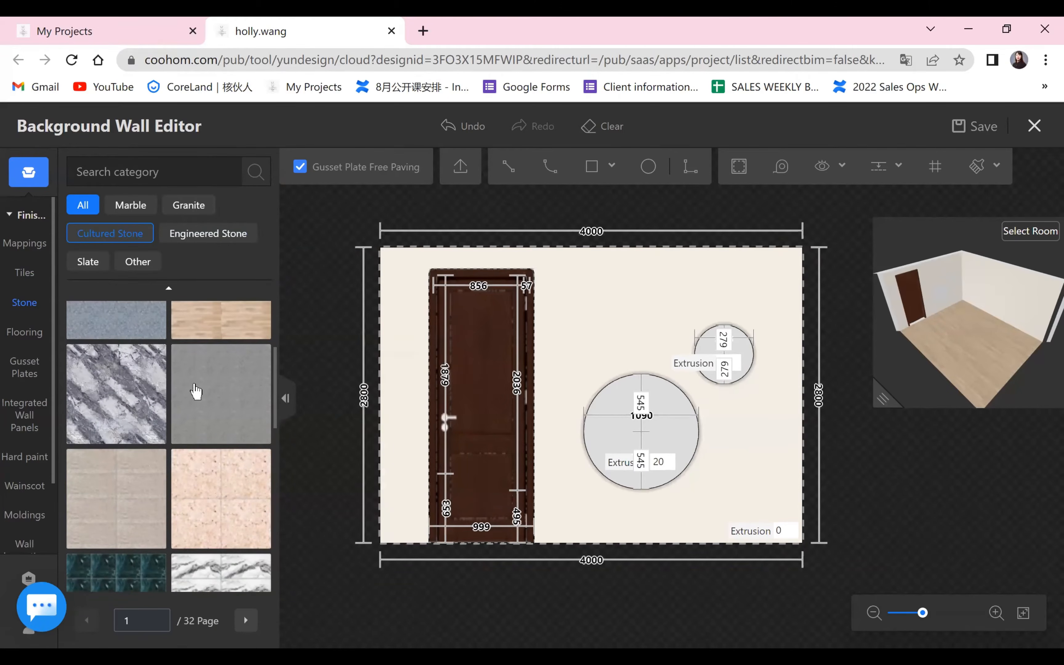
click(131, 205)
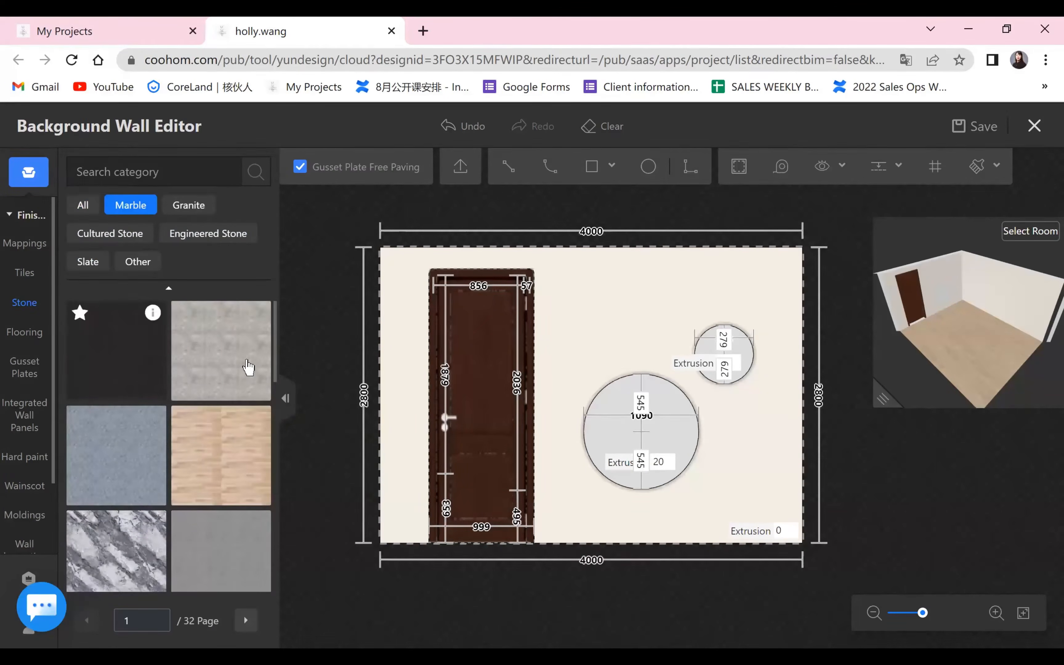
scroll(248, 389, down, 3)
scroll(253, 401, down, 3)
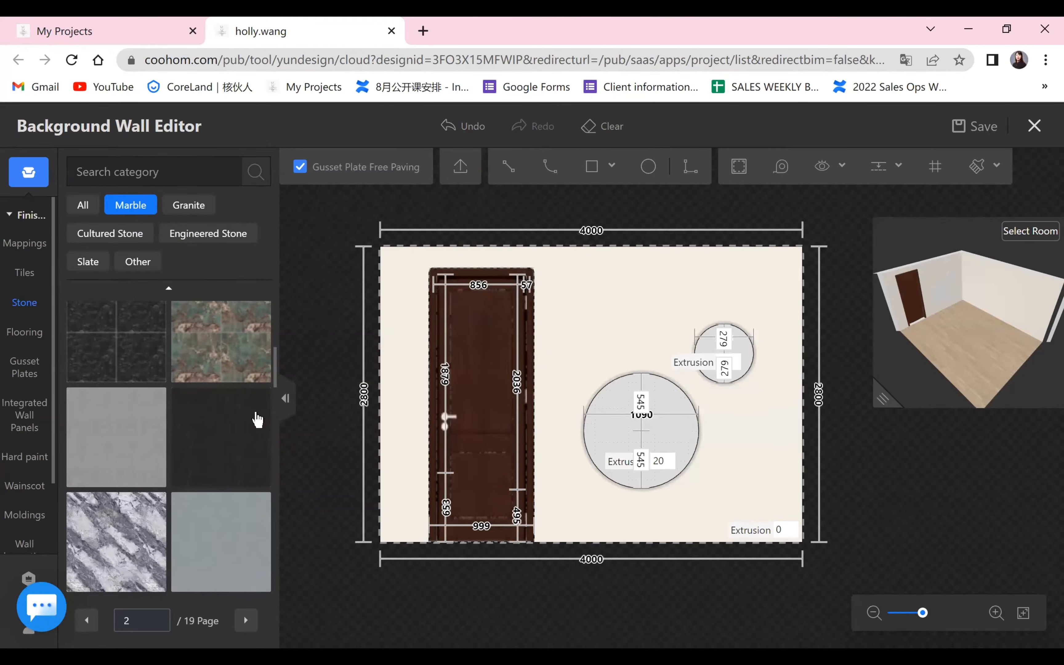
drag(254, 434, 662, 459)
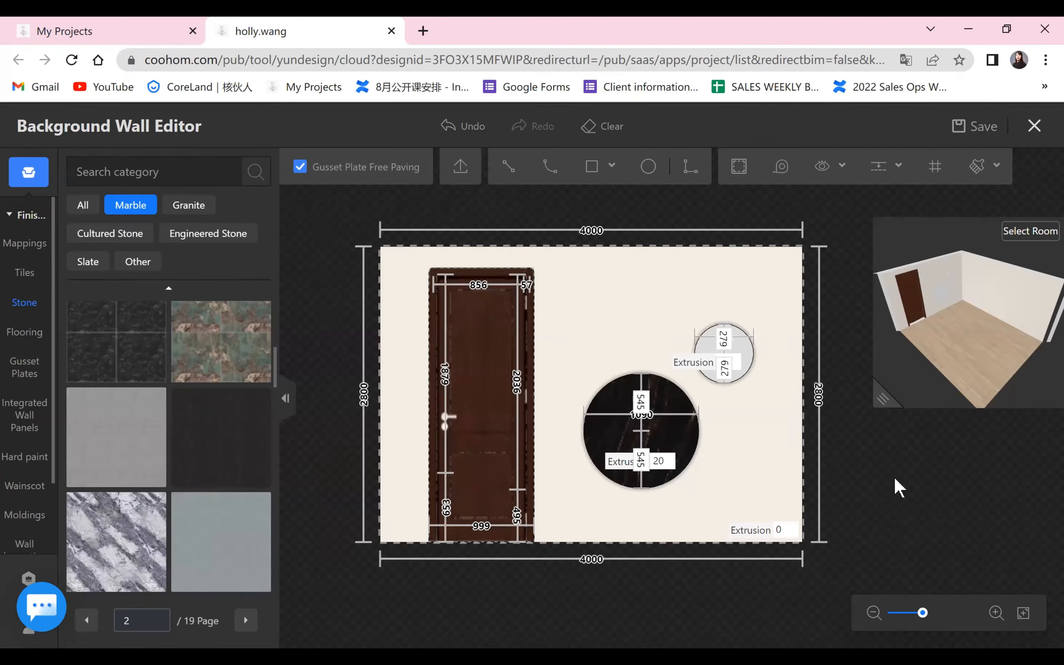
Apply the same black marble finish to the small circle.
scroll(901, 490, up, 5)
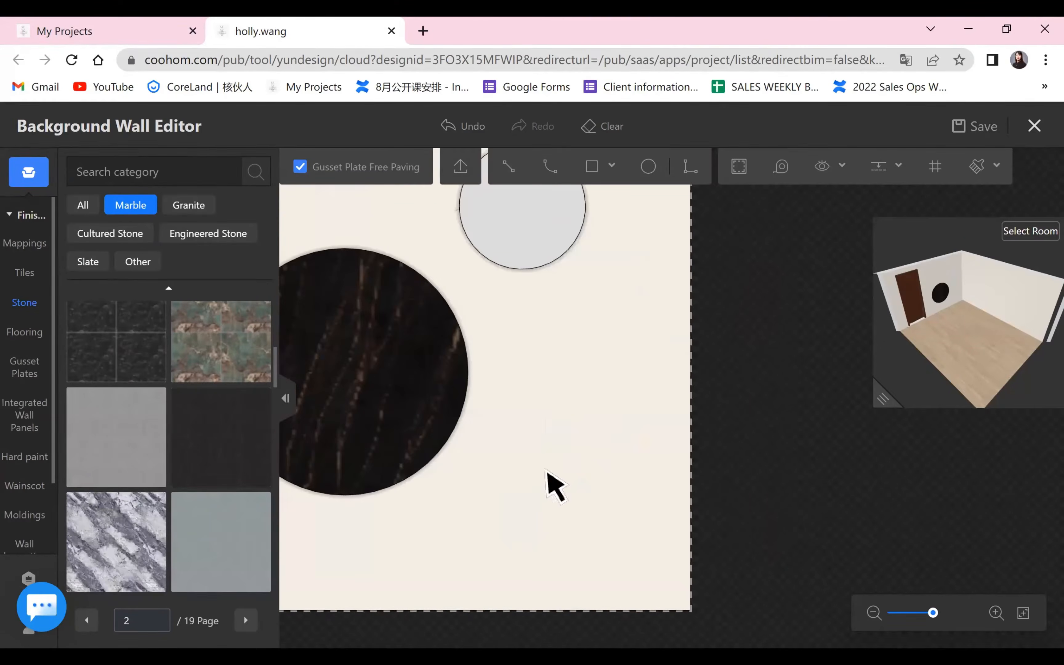
drag(550, 440, 706, 476)
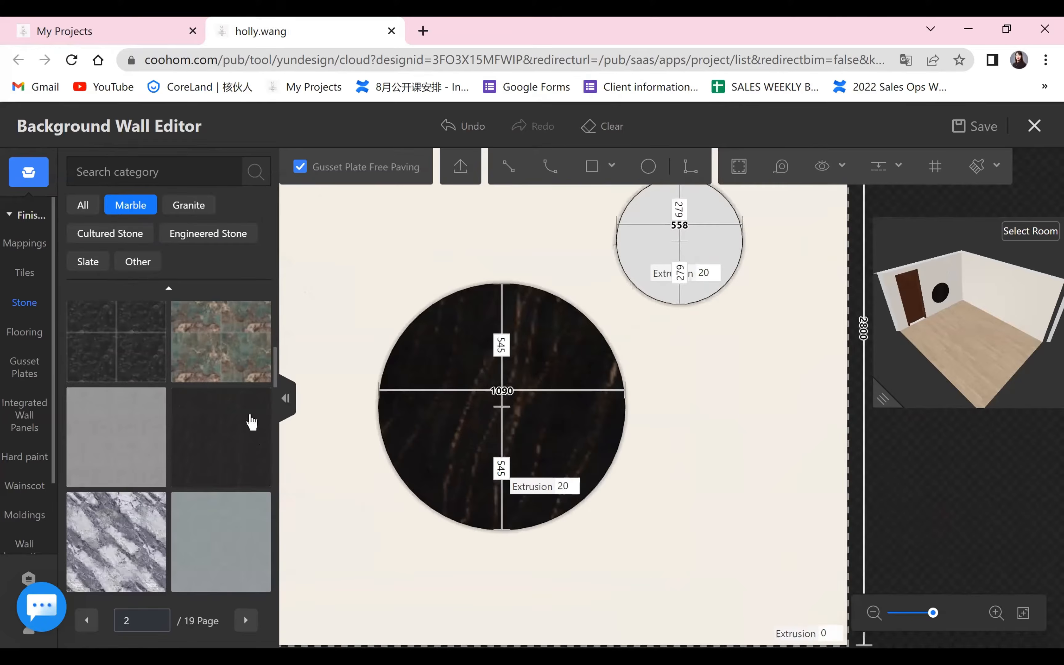
scroll(643, 403, down, 3)
drag(643, 402, 625, 401)
scroll(788, 352, down, 2)
drag(221, 438, 783, 362)
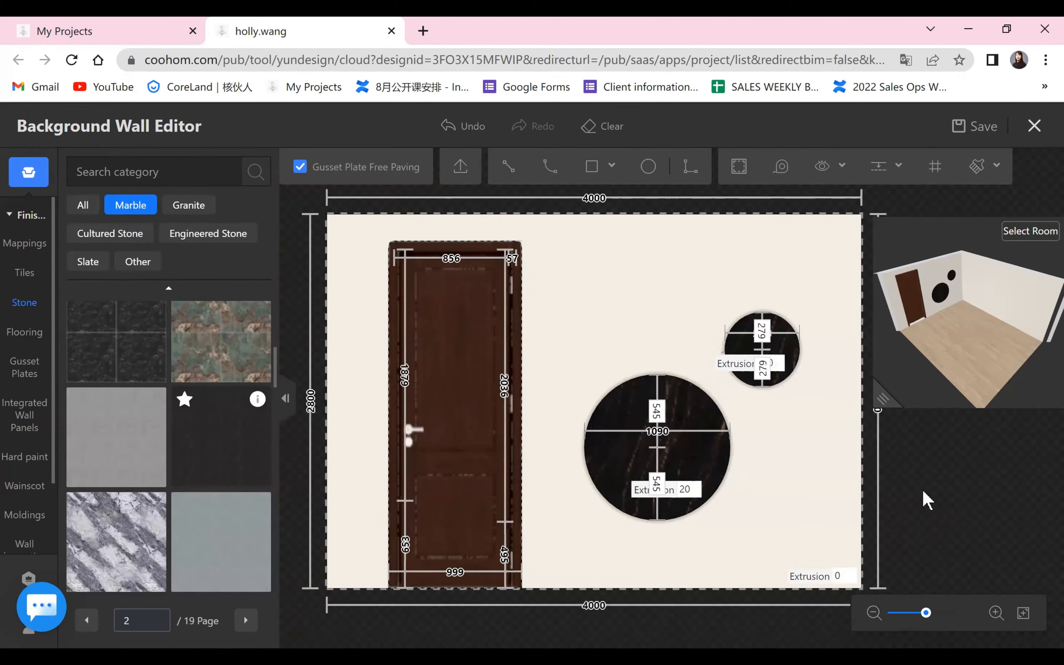
Examine the two marble circles on the door wall up close and in the enlarged 3D preview.
drag(955, 468, 958, 459)
scroll(767, 409, up, 2)
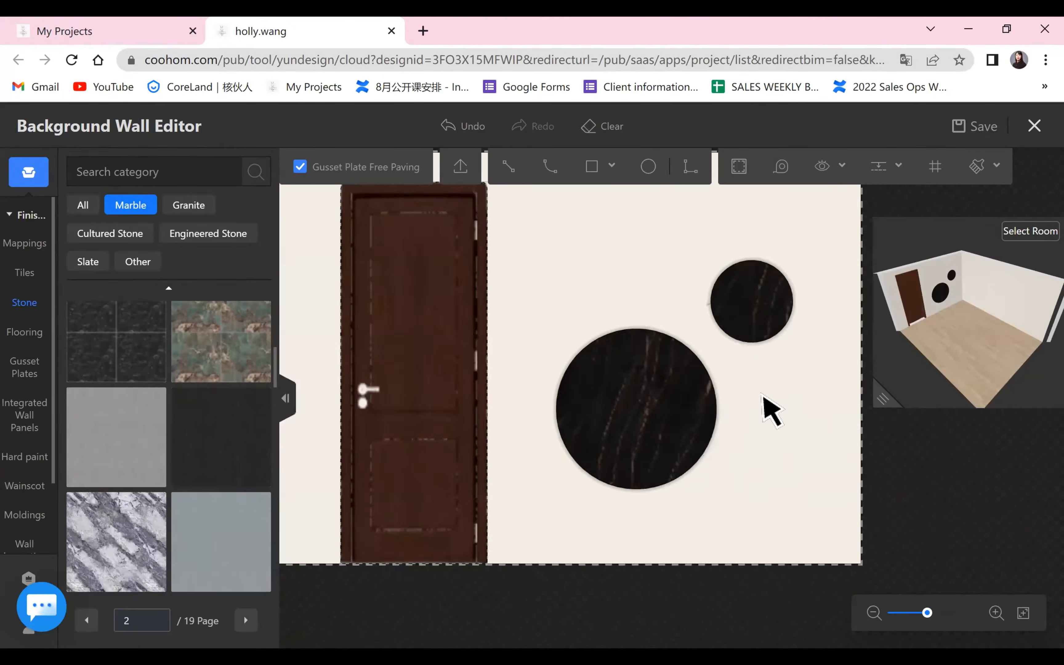
scroll(907, 428, up, 2)
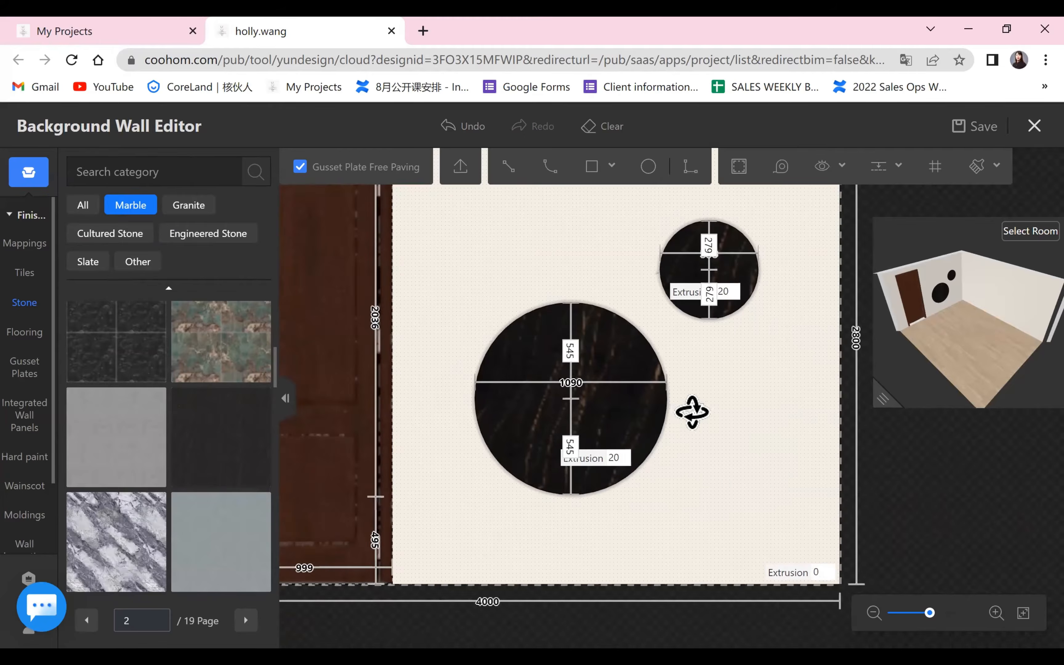
scroll(699, 418, down, 1)
drag(735, 407, 917, 256)
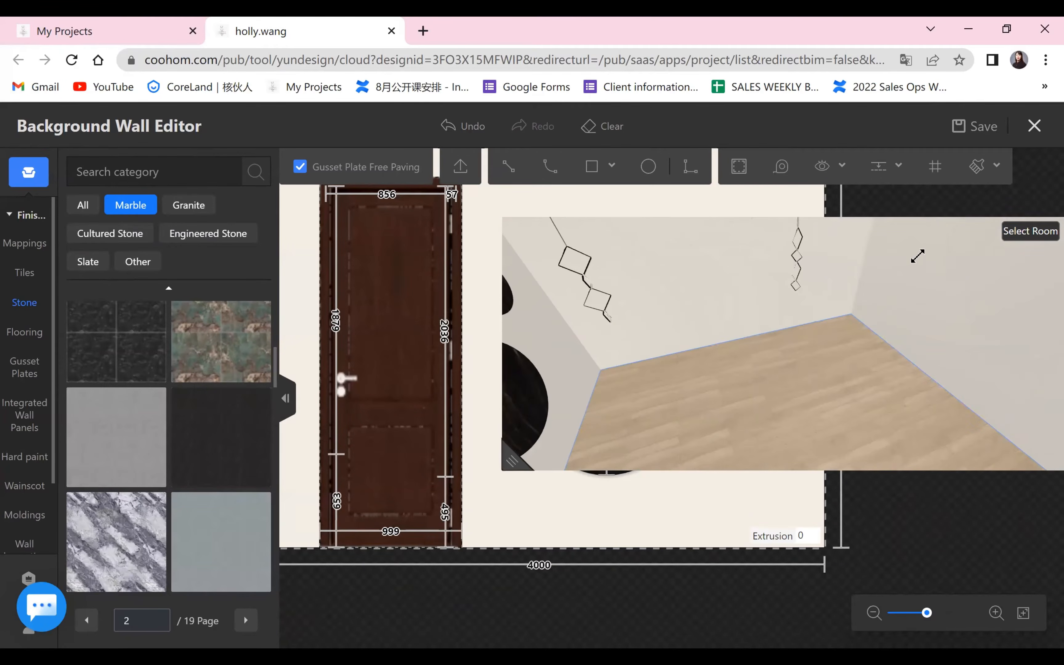
drag(955, 290, 945, 316)
drag(751, 359, 752, 396)
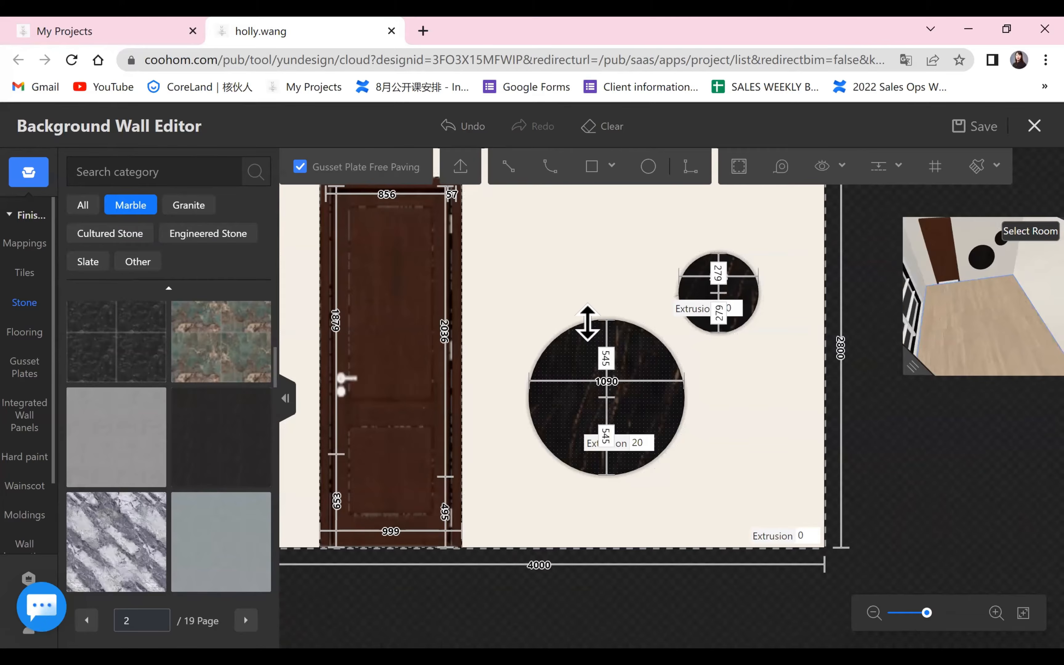
Add an indented lamp belt with light trough and light strip to the large circle's upper arc.
click(587, 329)
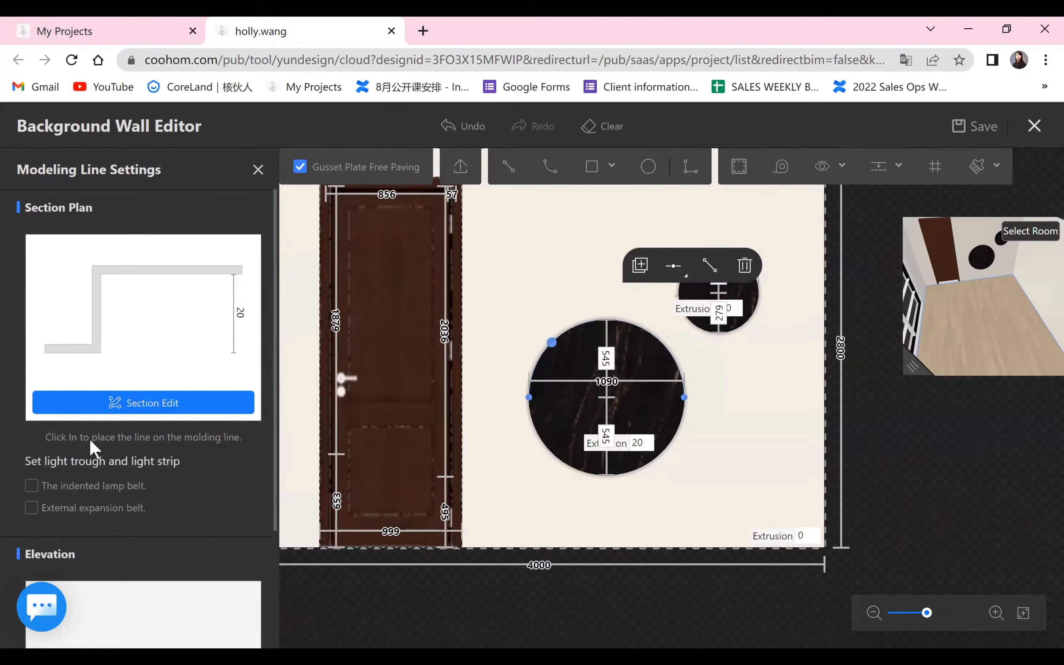
scroll(96, 441, down, 2)
click(31, 402)
scroll(132, 413, down, 4)
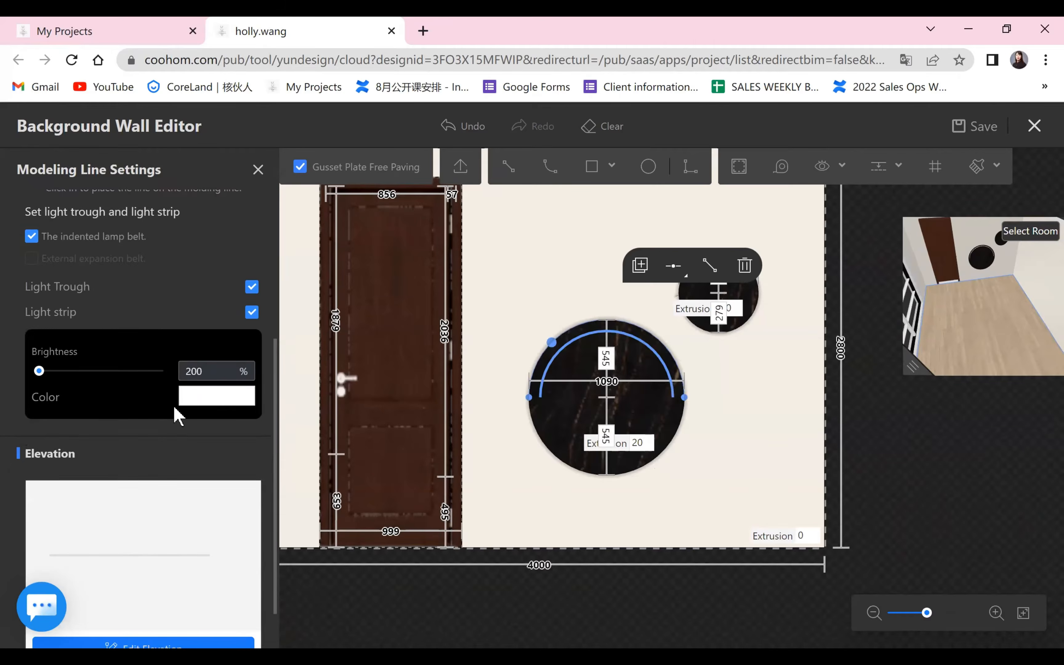
Set the upper arc's light strip to 100% brightness and the warm orange preset colour.
drag(192, 372, 99, 359)
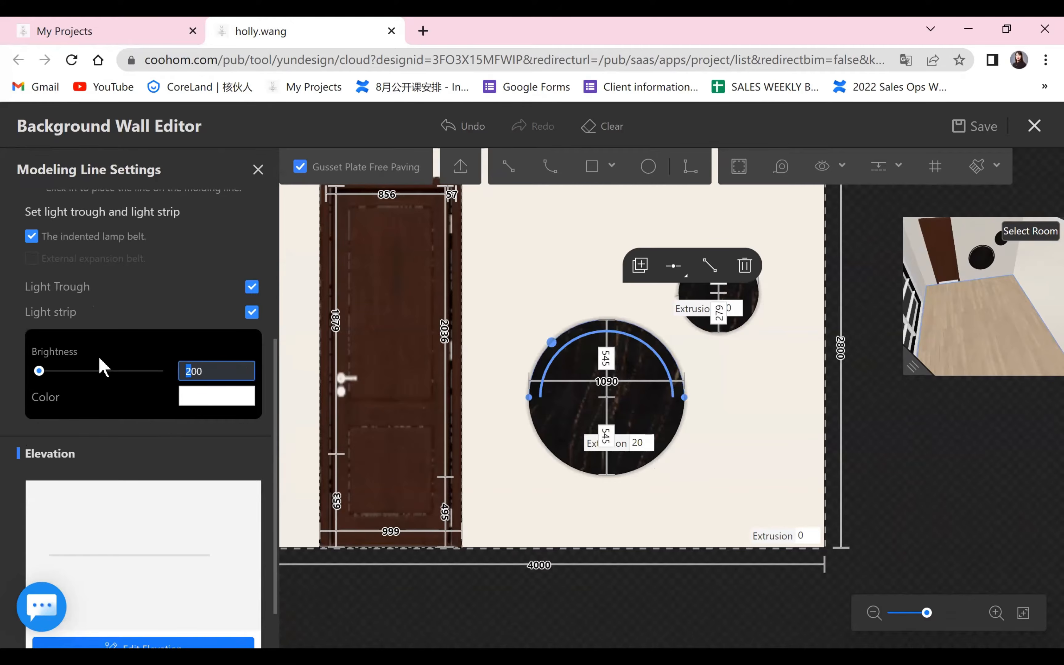
click(214, 398)
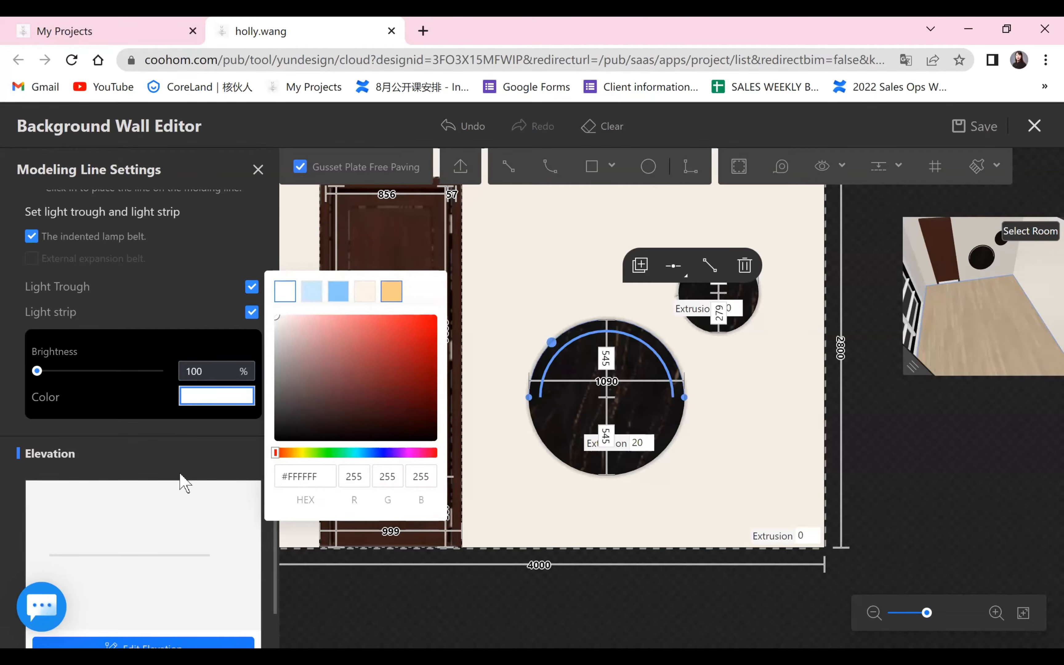
click(391, 290)
click(218, 398)
scroll(159, 591, down, 2)
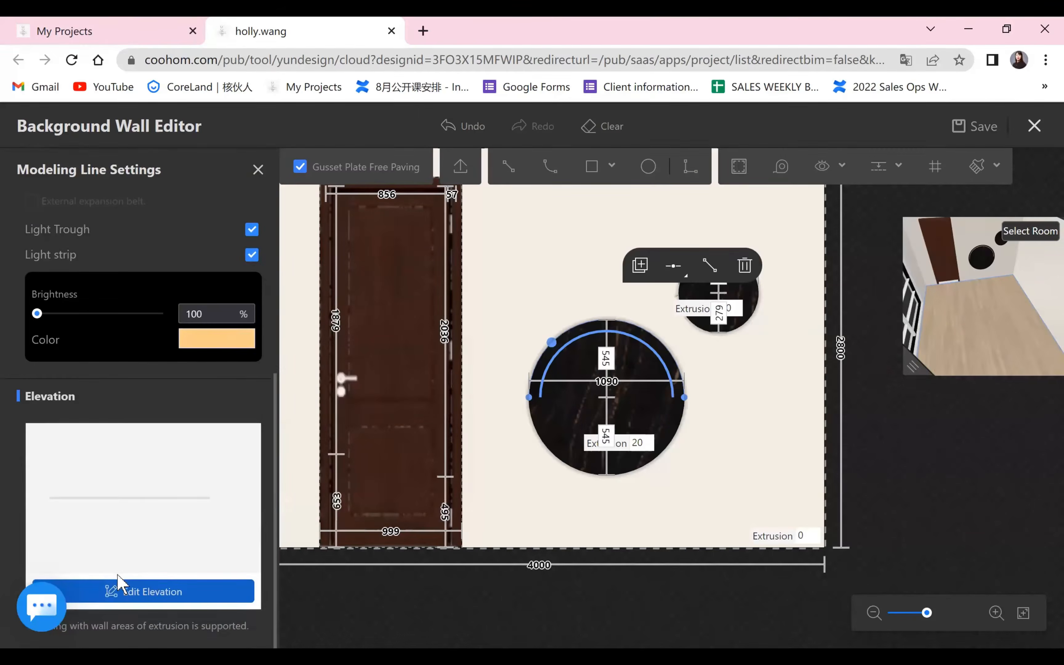
Edit the elevation of the large circle's upper arc and cover its 20 mm edge with the black marble from the favorites.
click(121, 591)
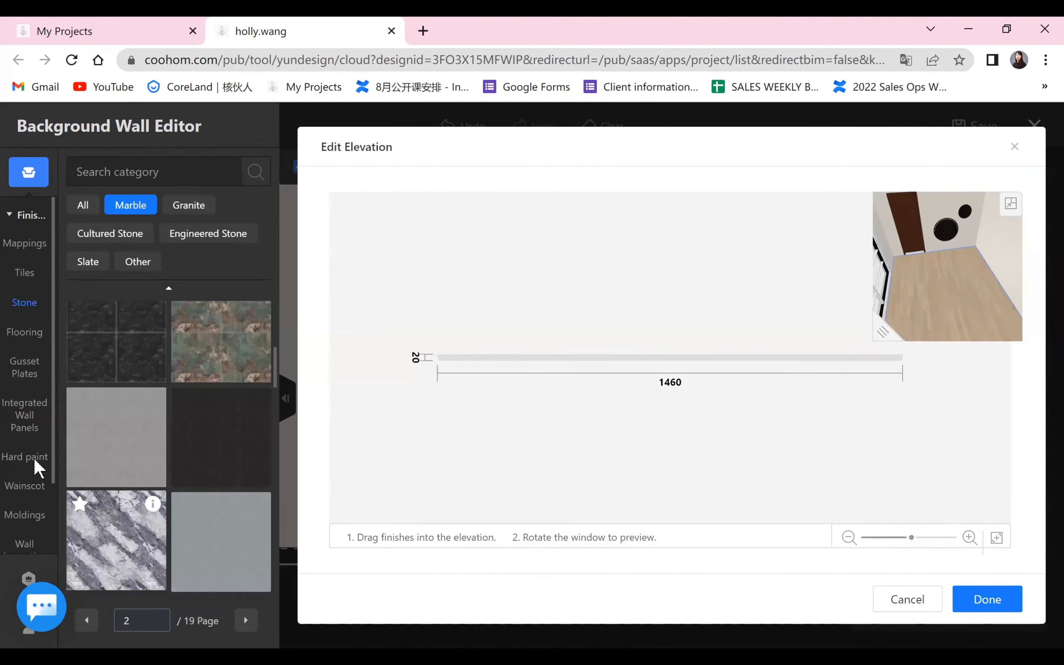
click(29, 490)
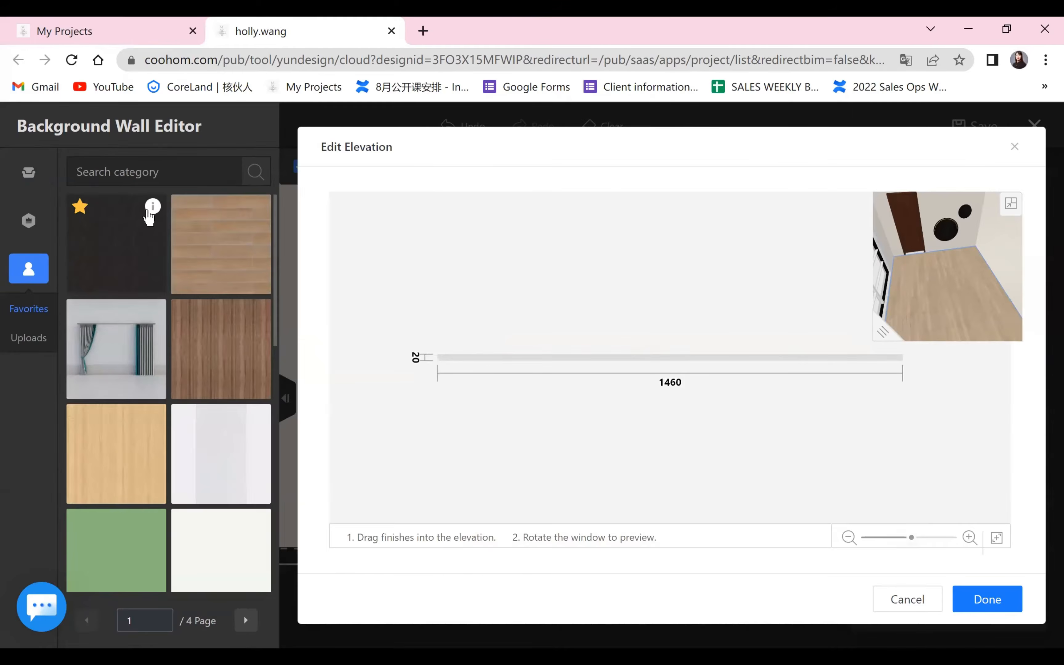
drag(123, 261, 492, 375)
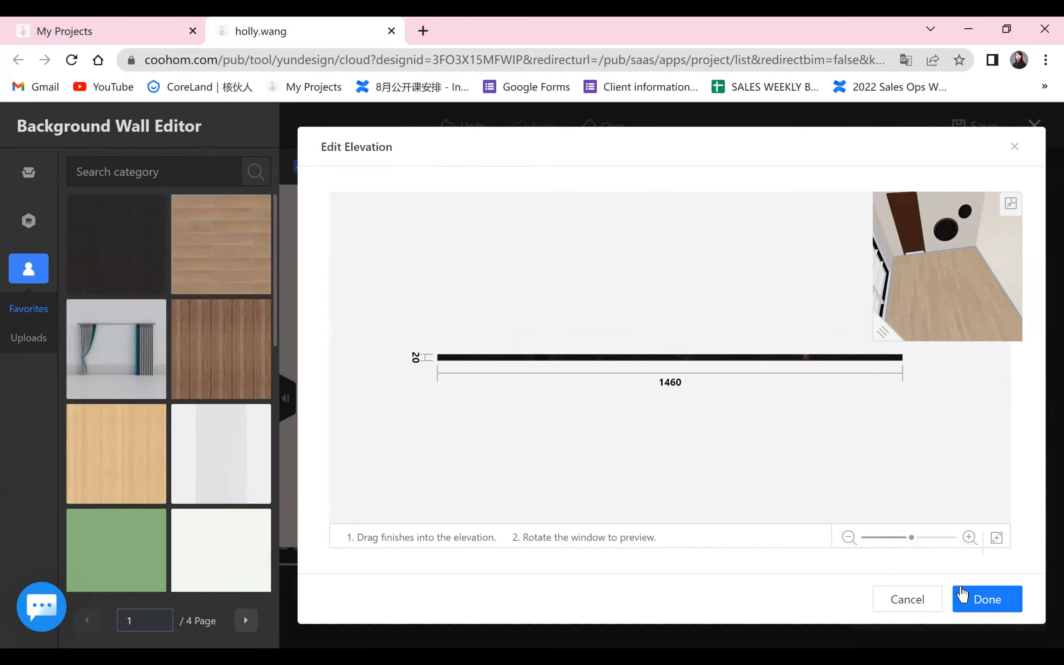
click(974, 598)
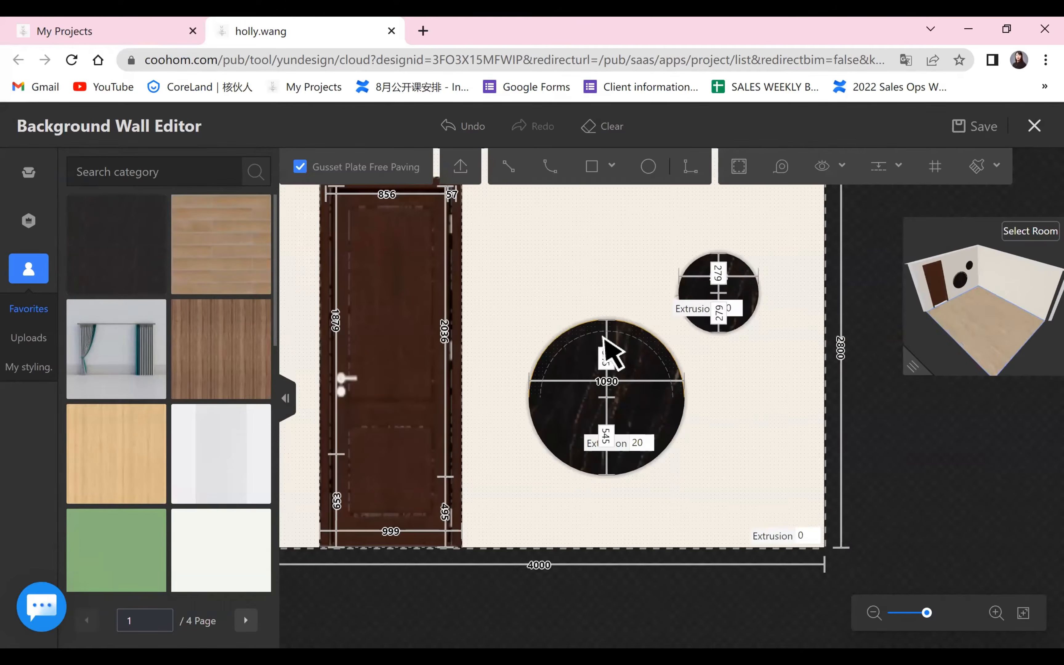
Duplicate the large circle's upper arc light strip and marble edge onto its lower arc and both arcs of the small circle.
click(640, 326)
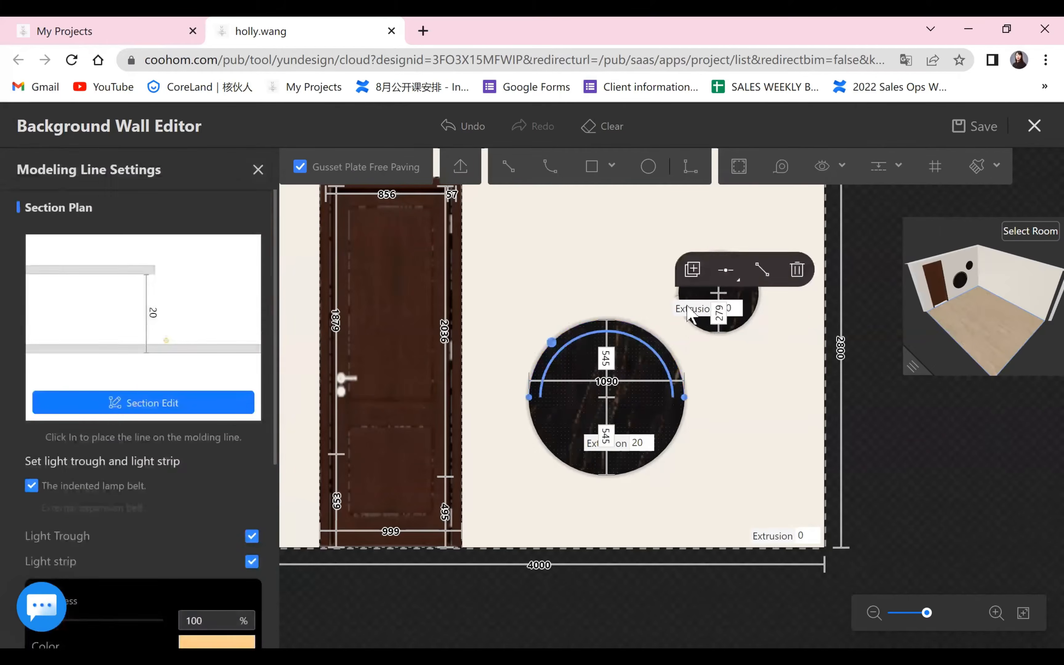
click(689, 269)
click(648, 458)
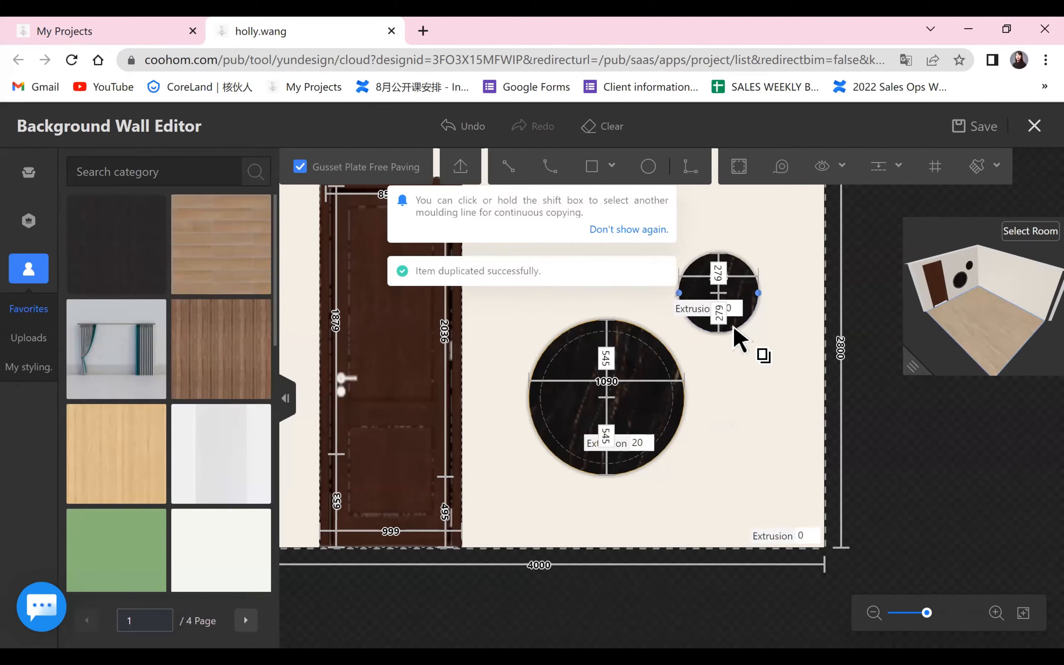
click(732, 325)
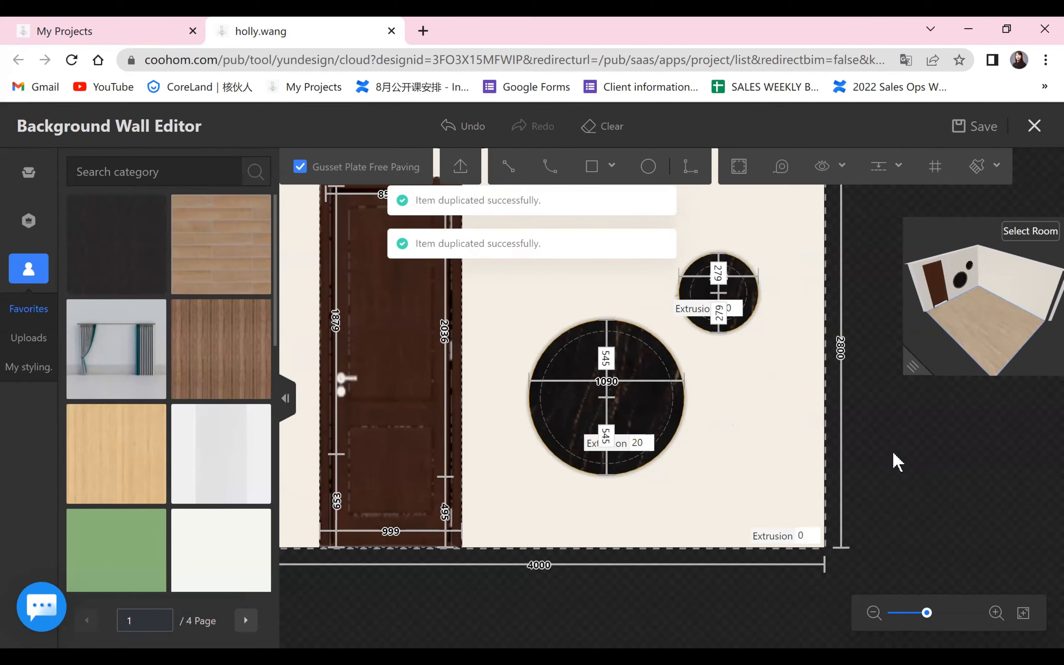
scroll(914, 475, up, 4)
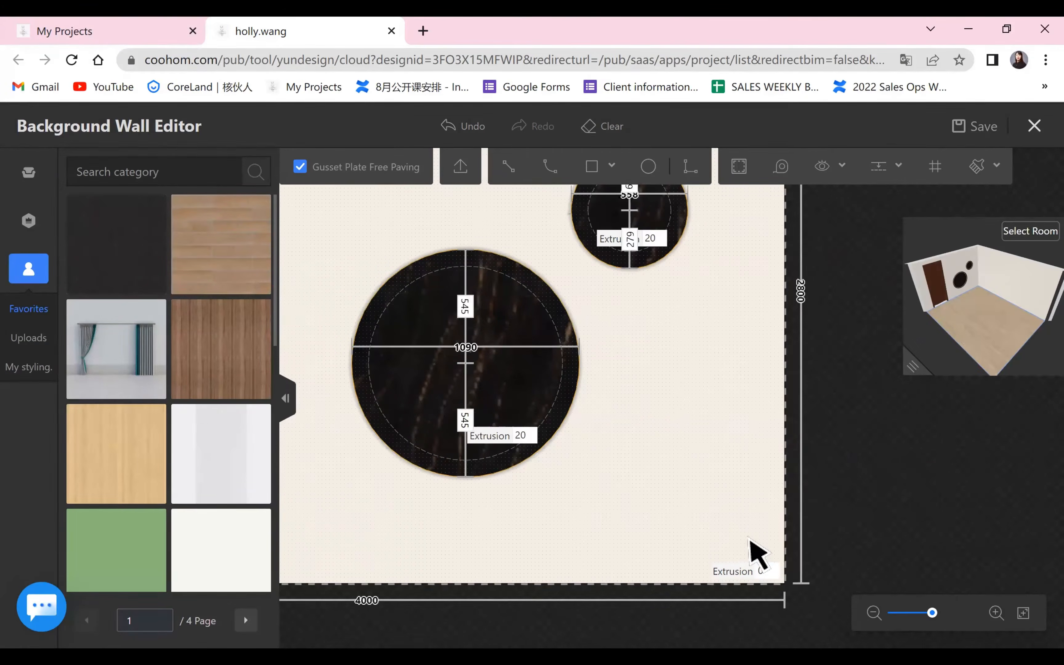
scroll(750, 548, up, 2)
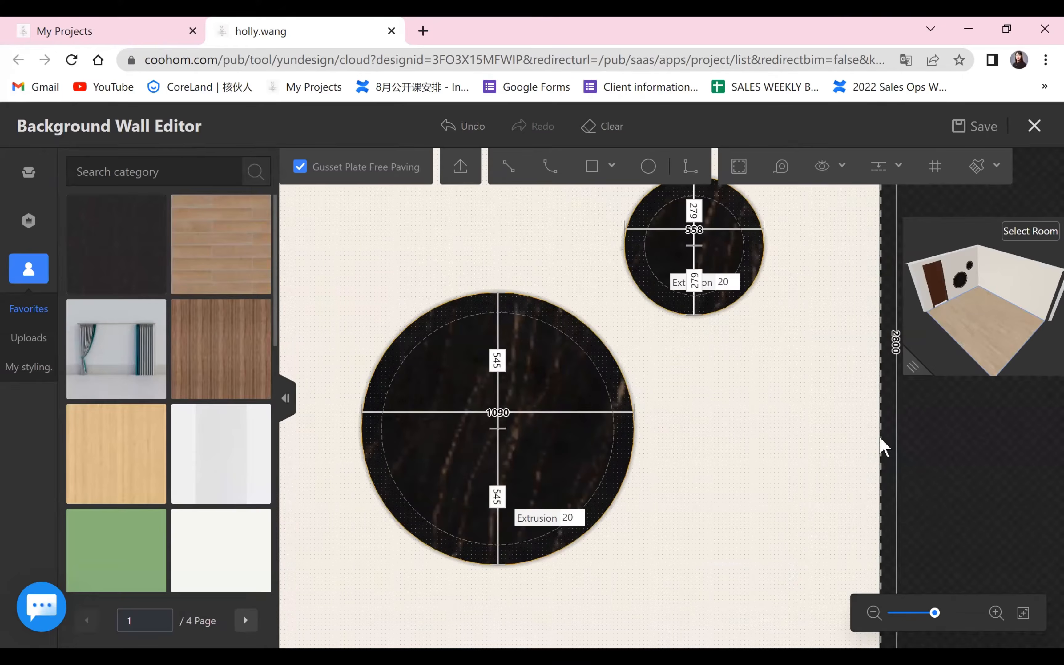
scroll(883, 446, down, 3)
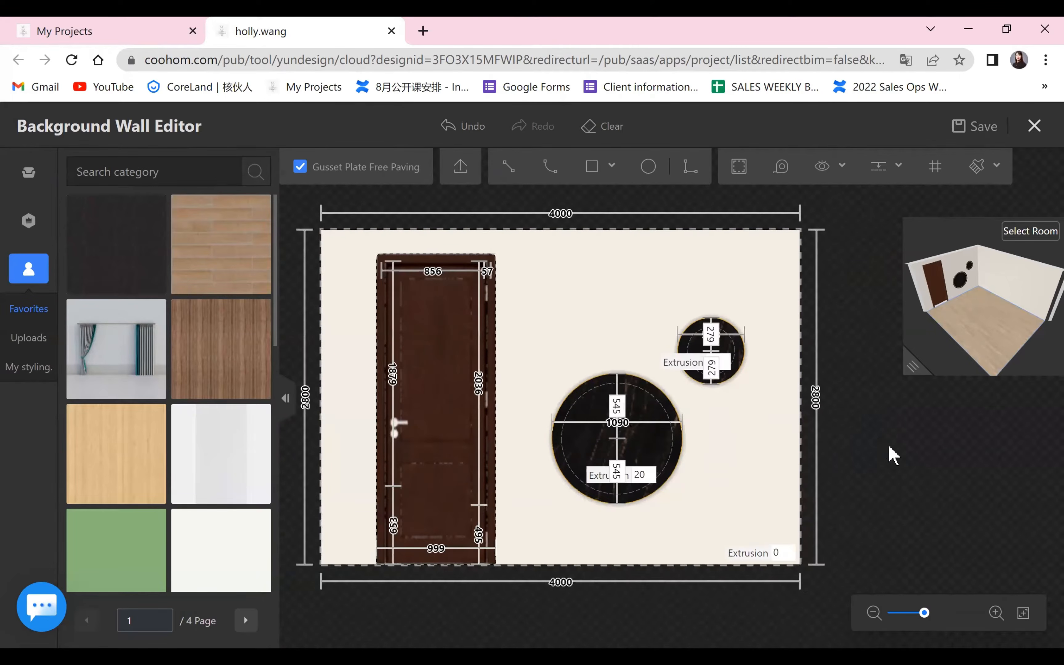
scroll(899, 433, down, 1)
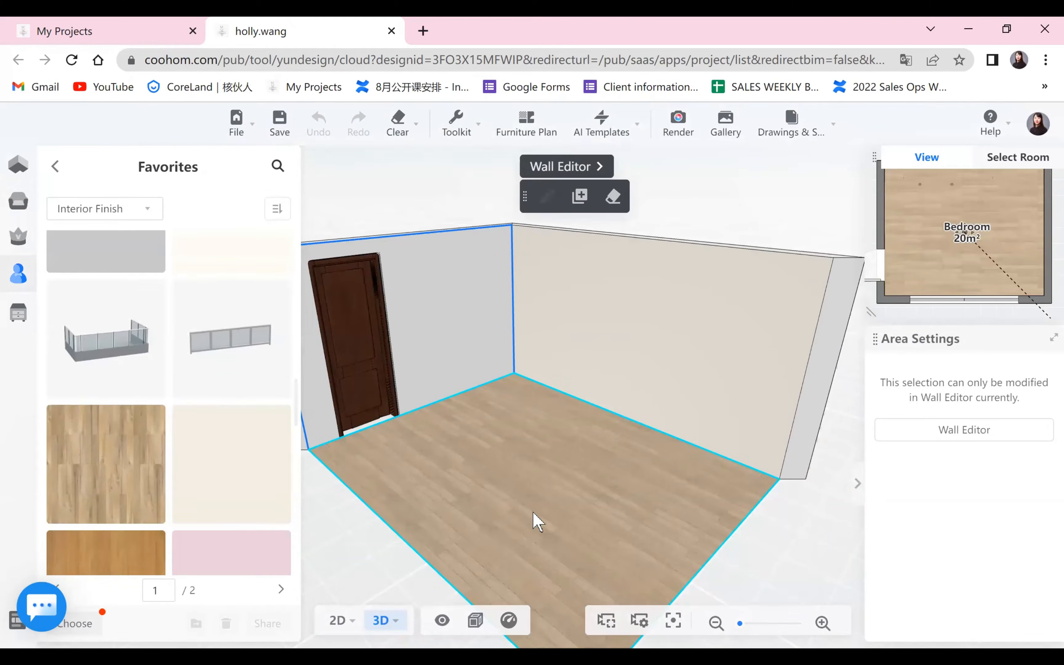
Examine the door wall with its two marble circles from several angles in the bedroom's 3D view.
drag(533, 516, 602, 352)
drag(644, 500, 492, 220)
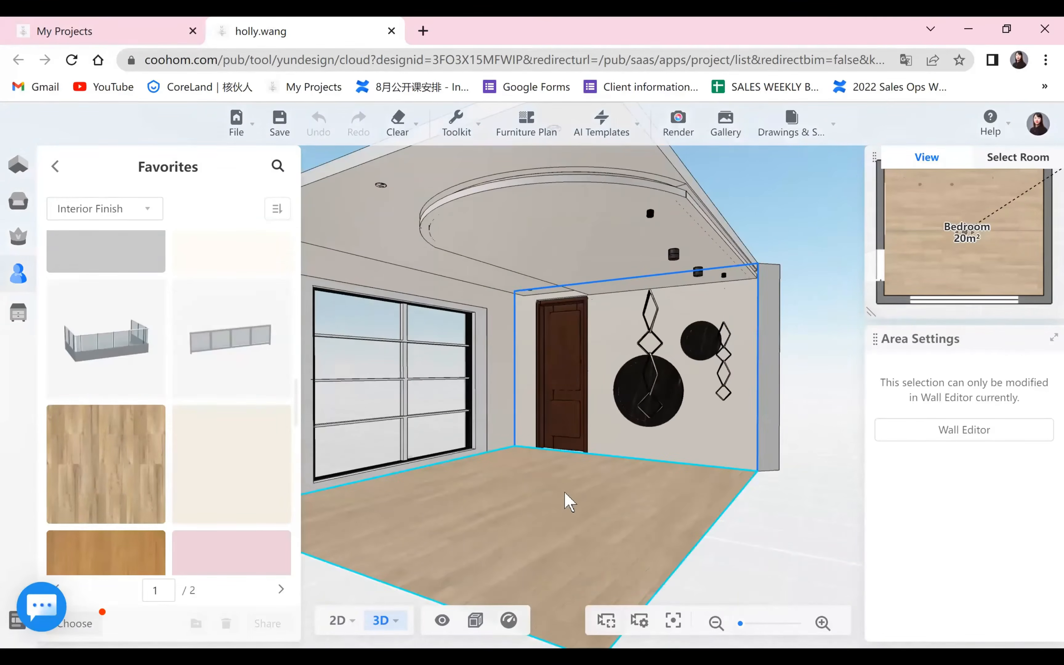
scroll(549, 486, up, 1)
drag(482, 477, 787, 484)
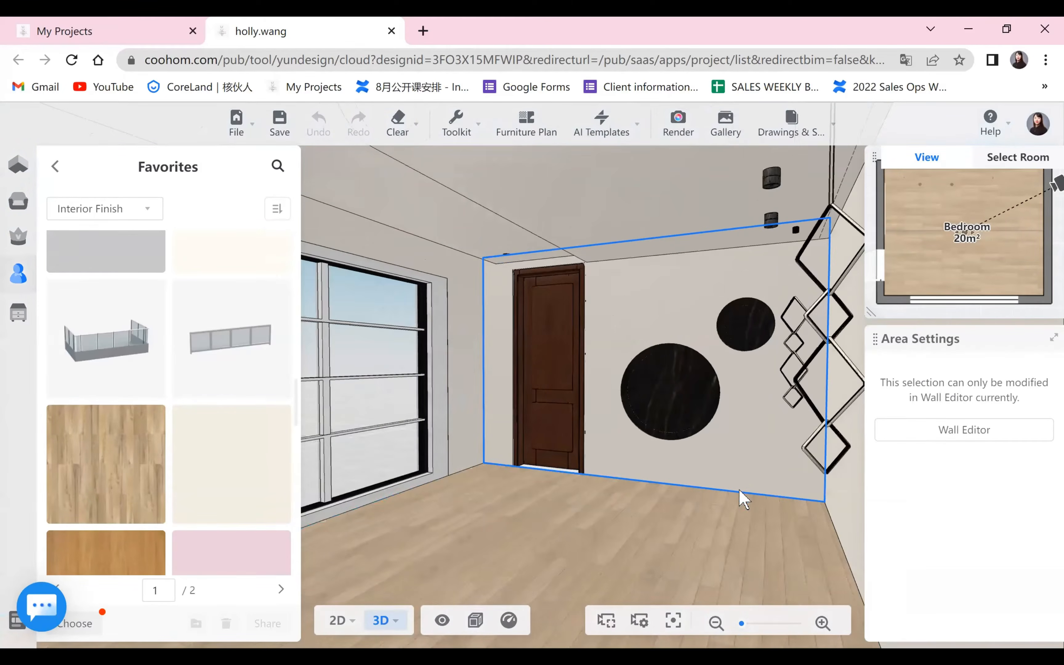
drag(455, 386, 567, 440)
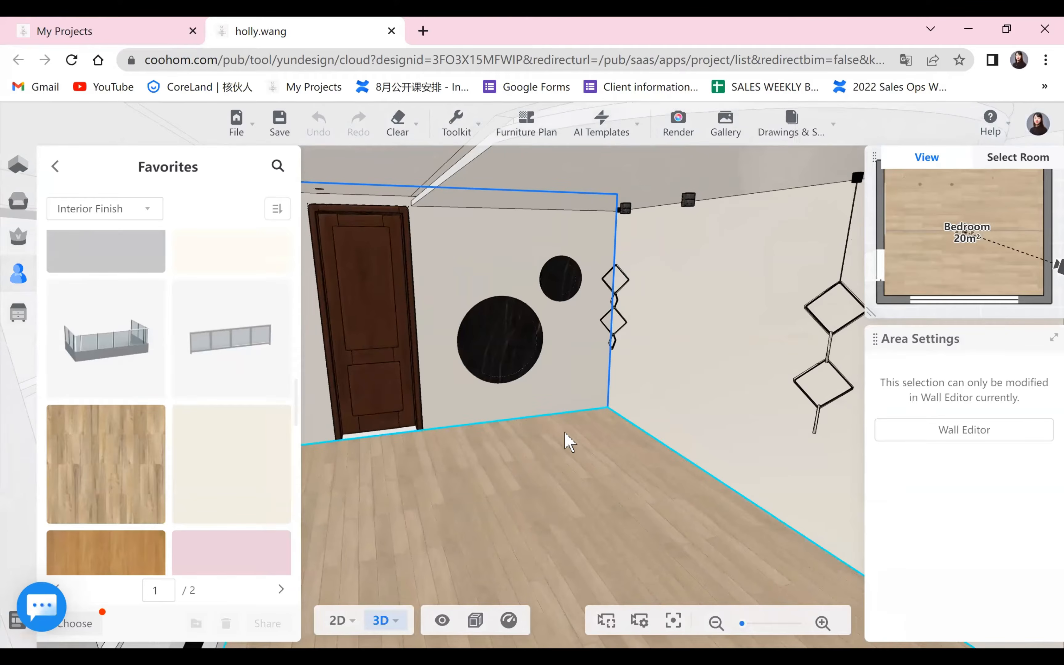
scroll(699, 364, down, 3)
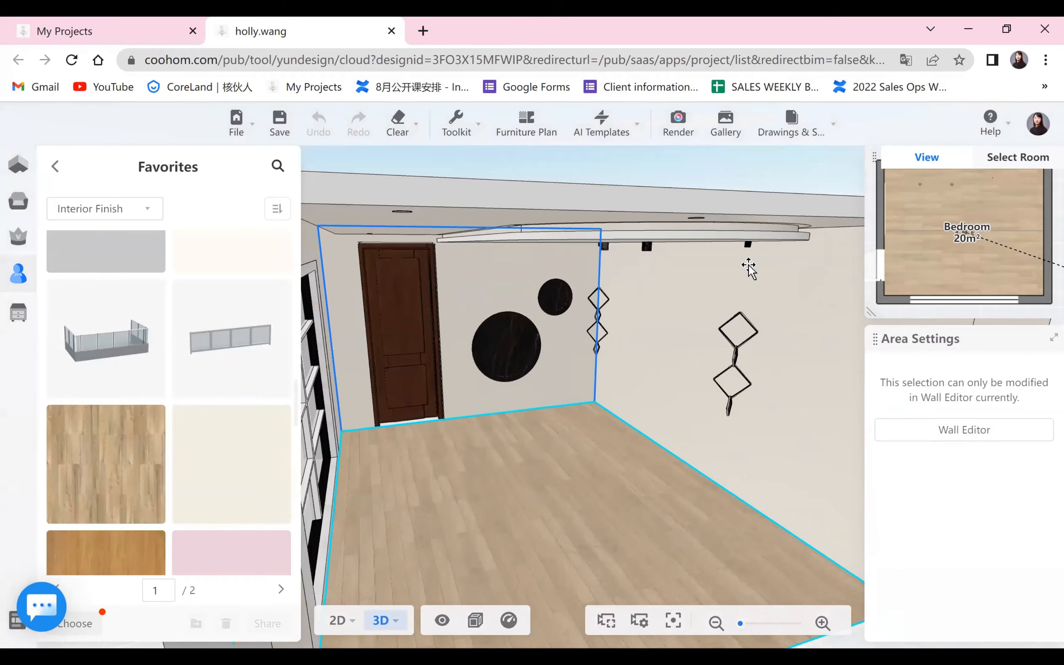
Open the wall behind the diamond-shaped pendant lamps in the Wall Editor and turn the 3D preview to face that wall.
drag(748, 268, 710, 516)
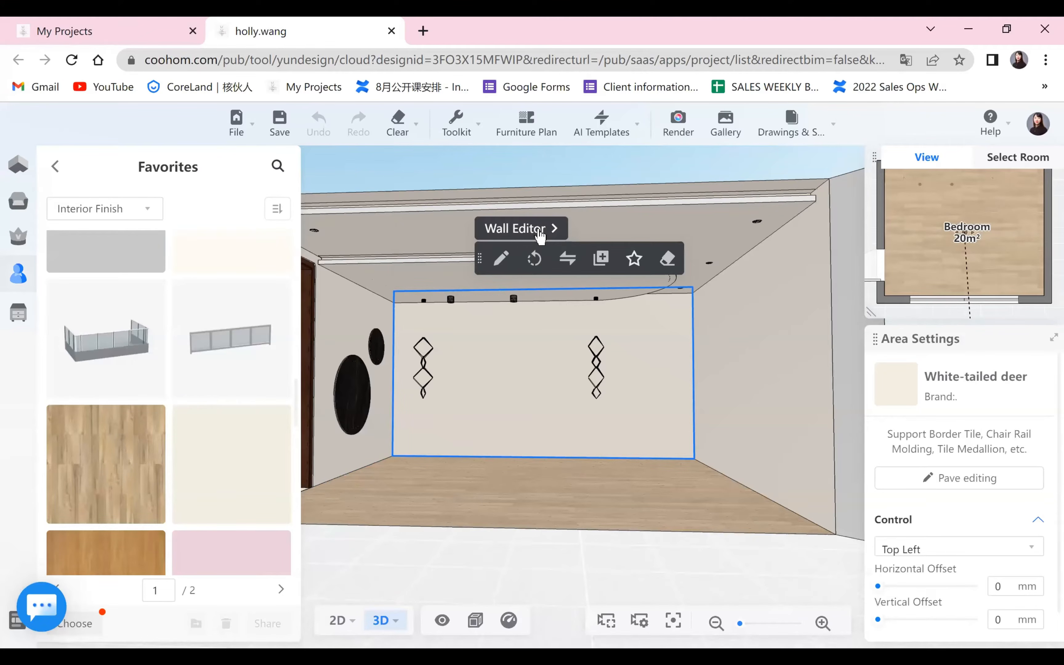
key(ctrl+s)
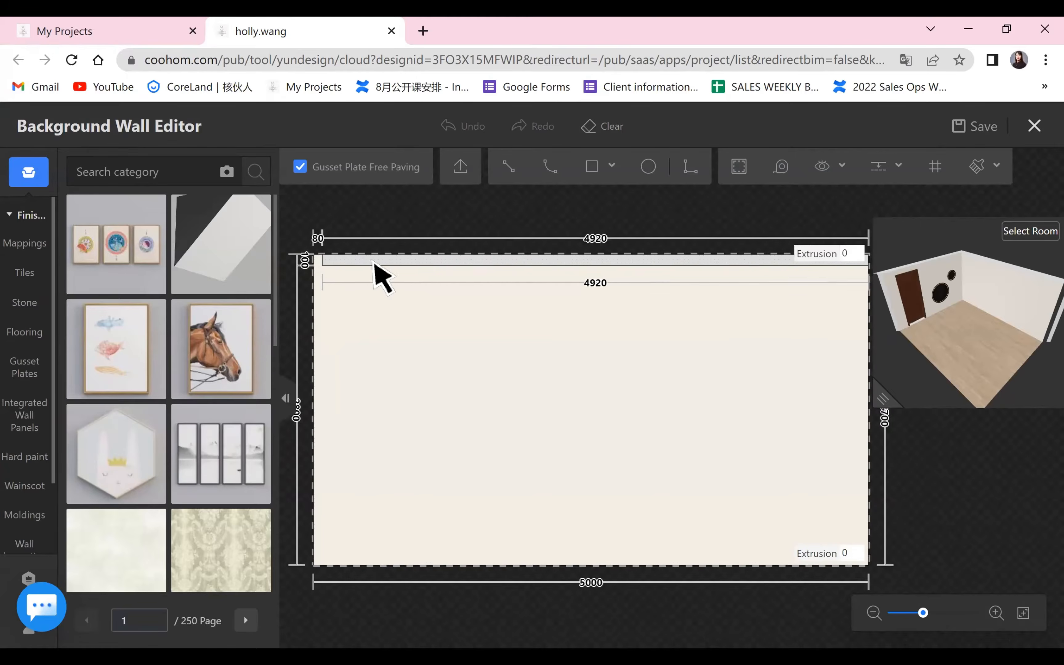
scroll(473, 279, up, 1)
scroll(505, 304, down, 1)
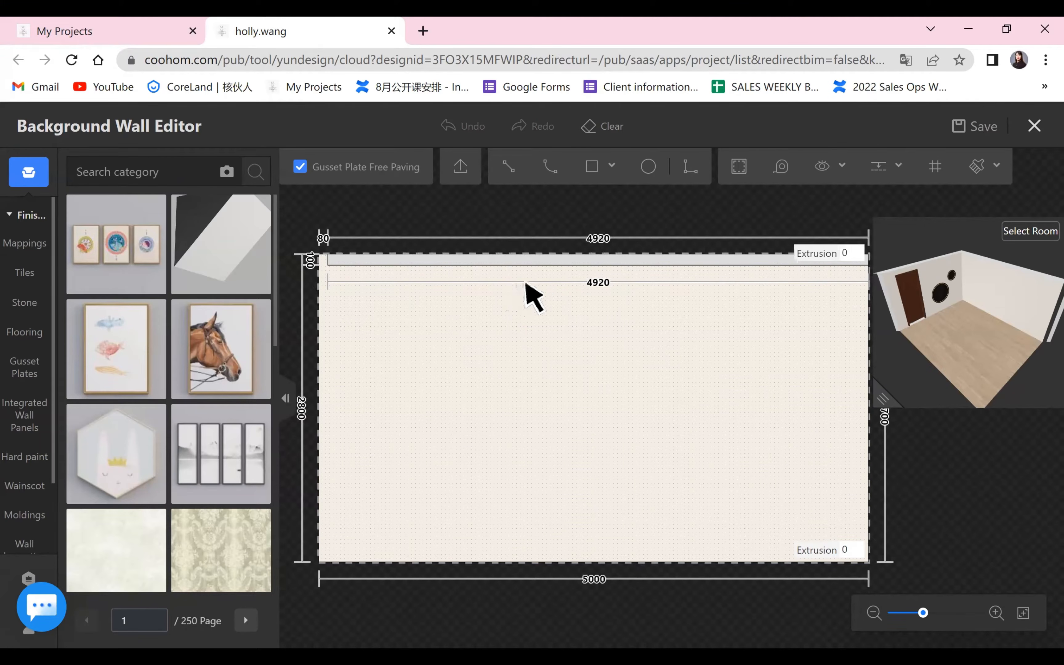
click(347, 264)
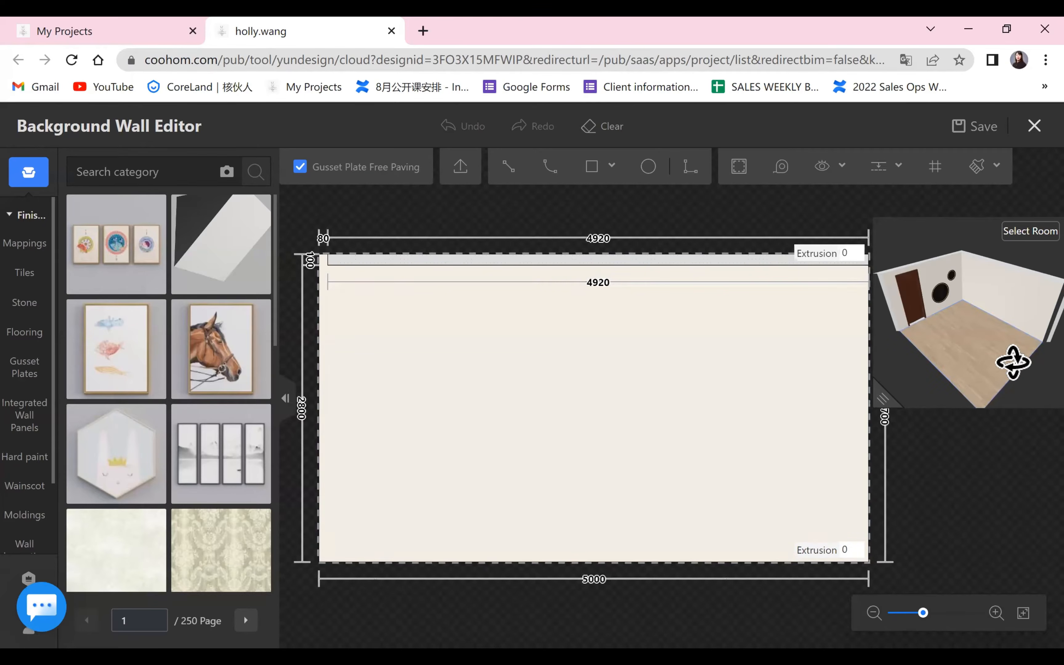
drag(1013, 362, 1027, 288)
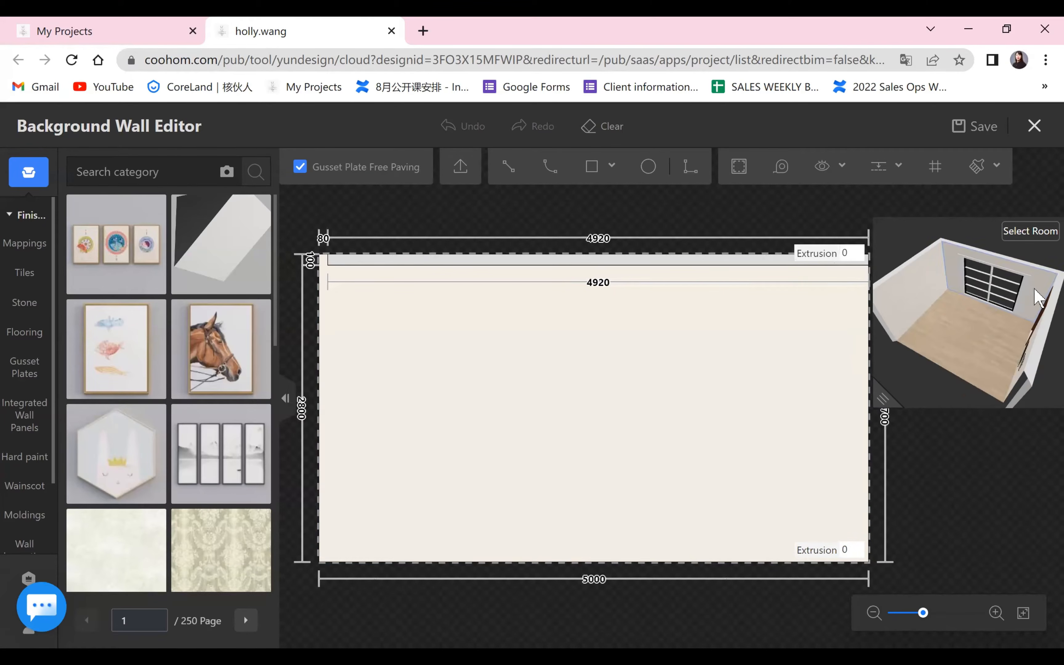
drag(991, 330, 974, 294)
drag(935, 366, 962, 459)
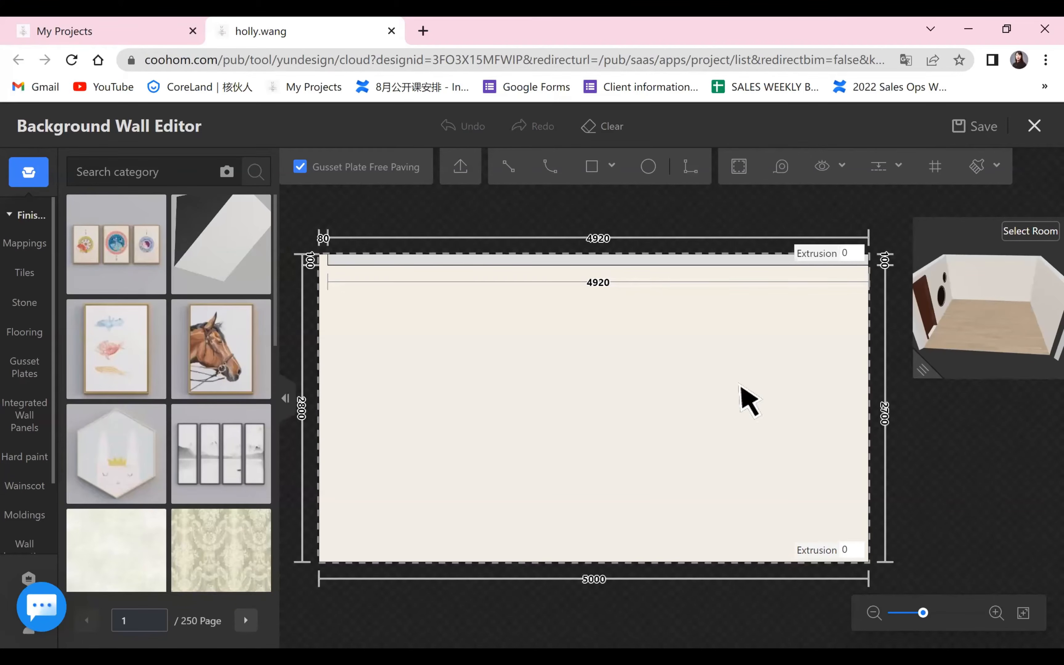
Try to split the wall with a full-height rectangle about 2593 mm wide below the upper band, and undo it.
click(508, 173)
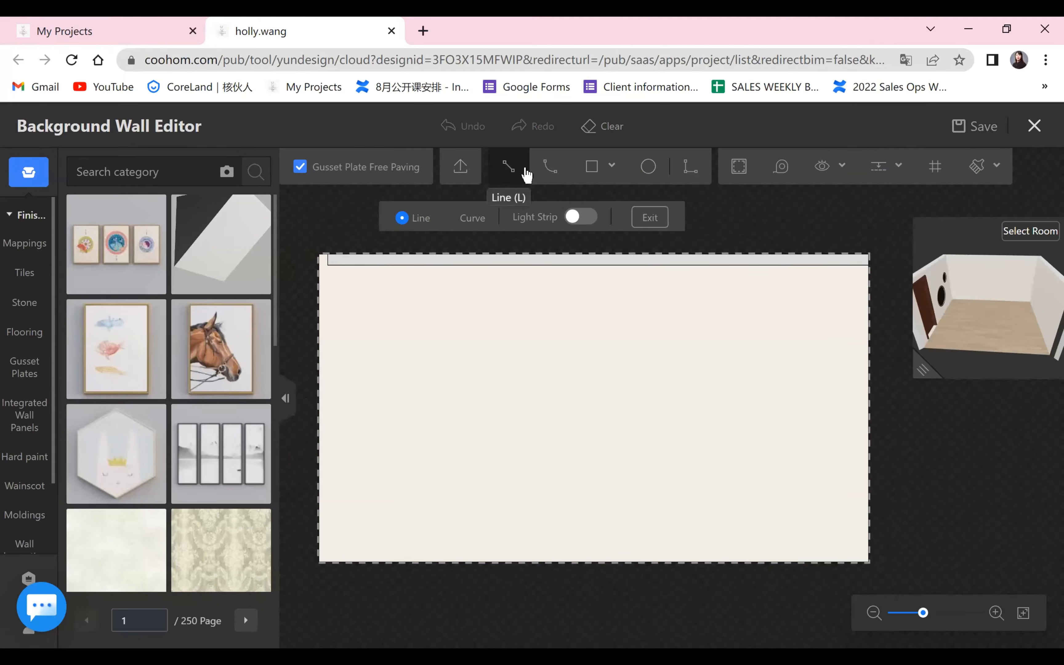
click(650, 217)
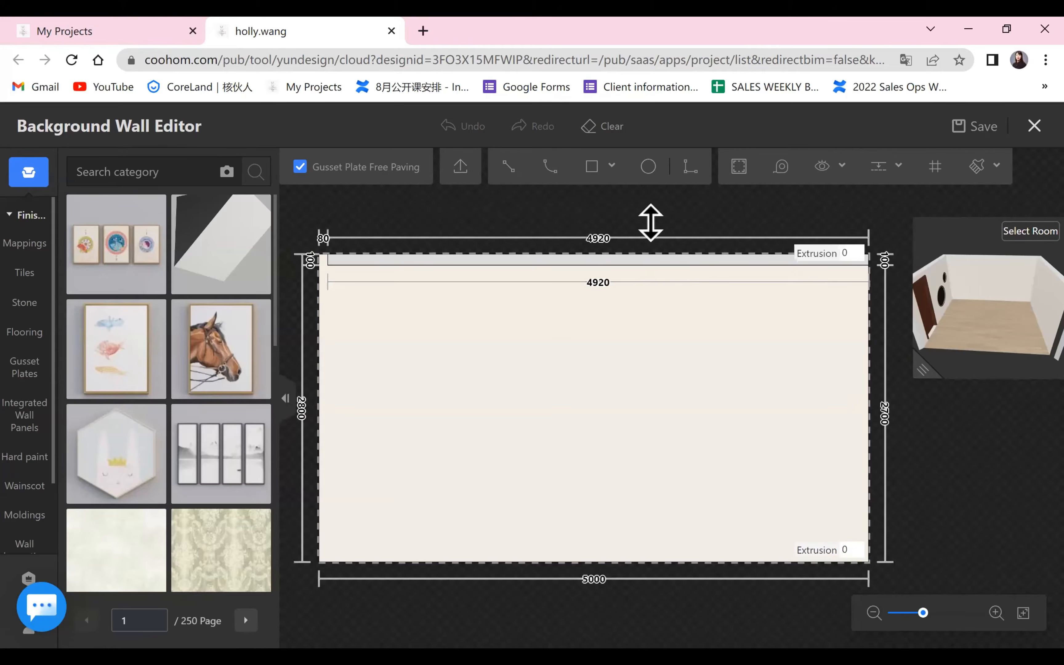
mouse_move(593, 173)
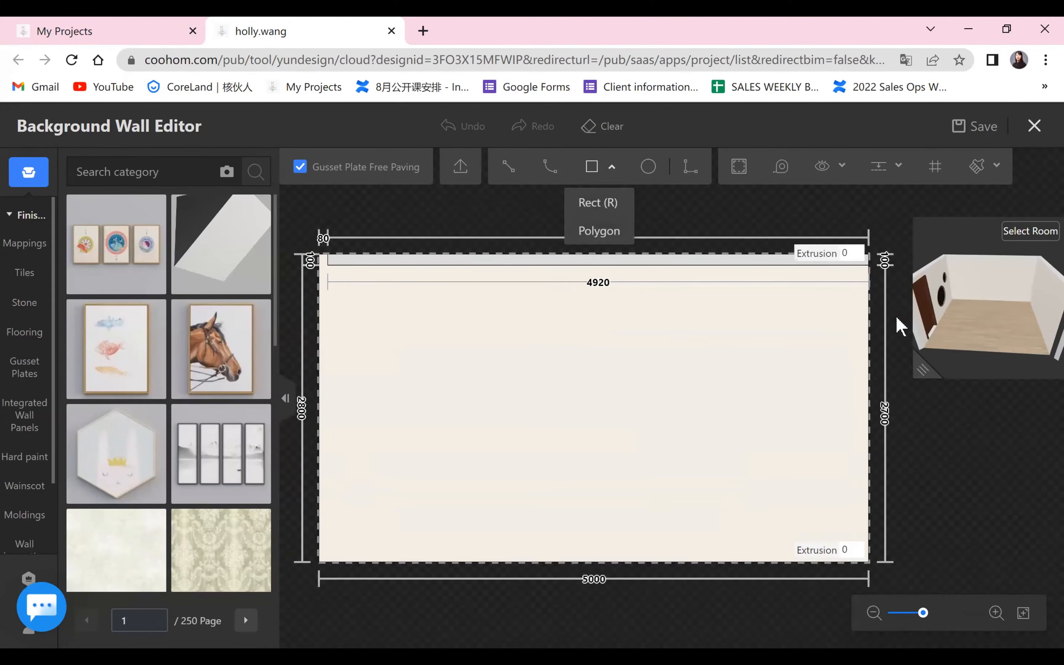
click(584, 202)
click(867, 266)
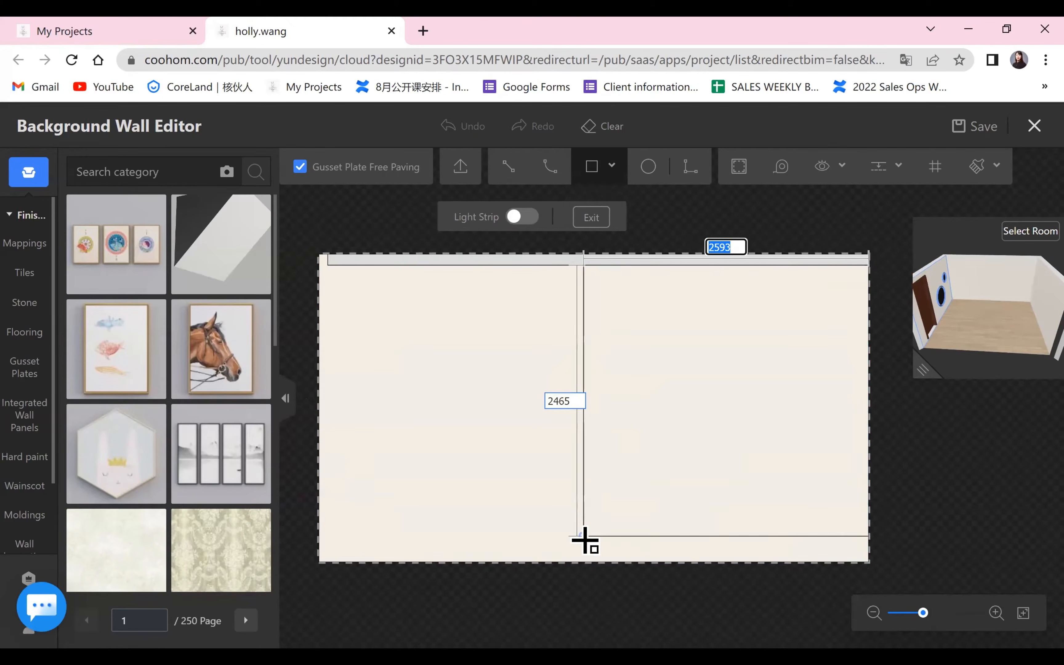
click(584, 561)
right_click(494, 598)
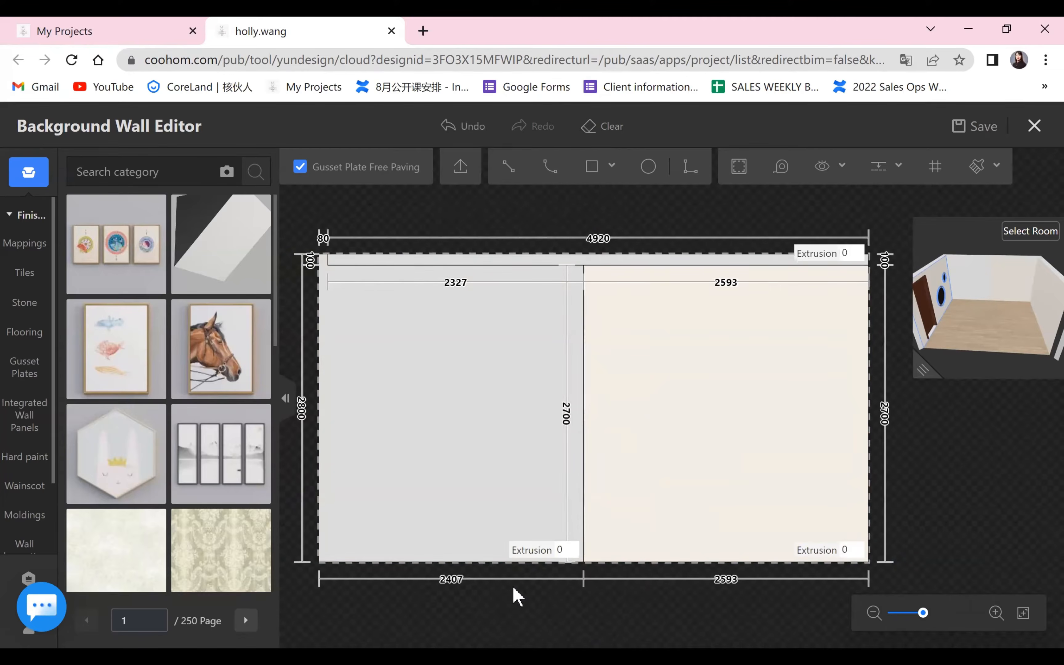
scroll(524, 583, up, 4)
scroll(753, 397, down, 2)
scroll(754, 397, down, 3)
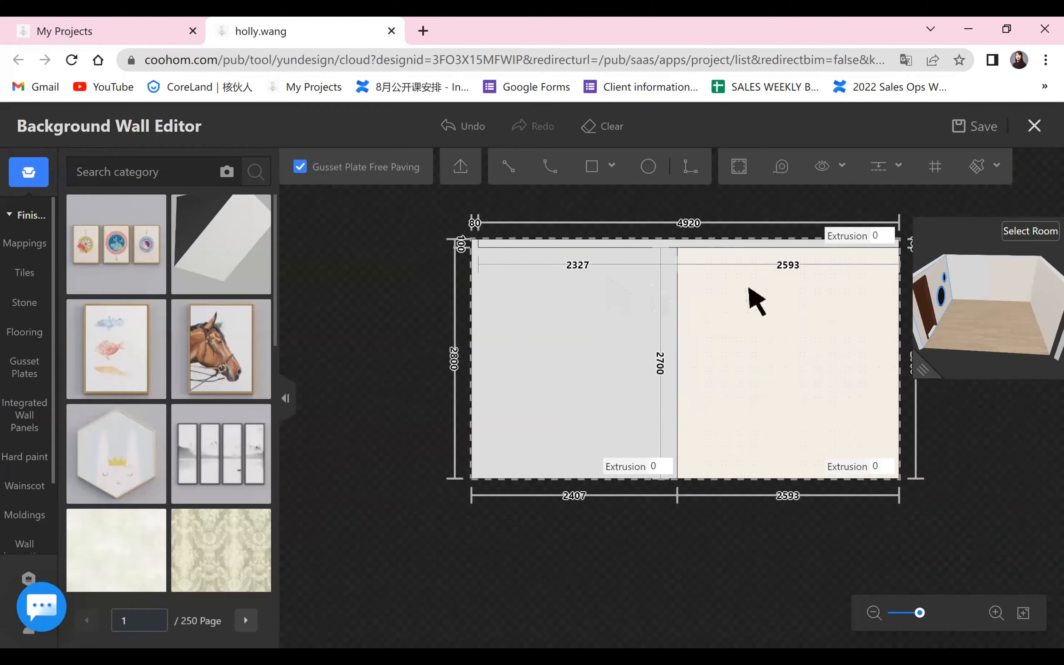
drag(783, 562, 719, 565)
click(449, 127)
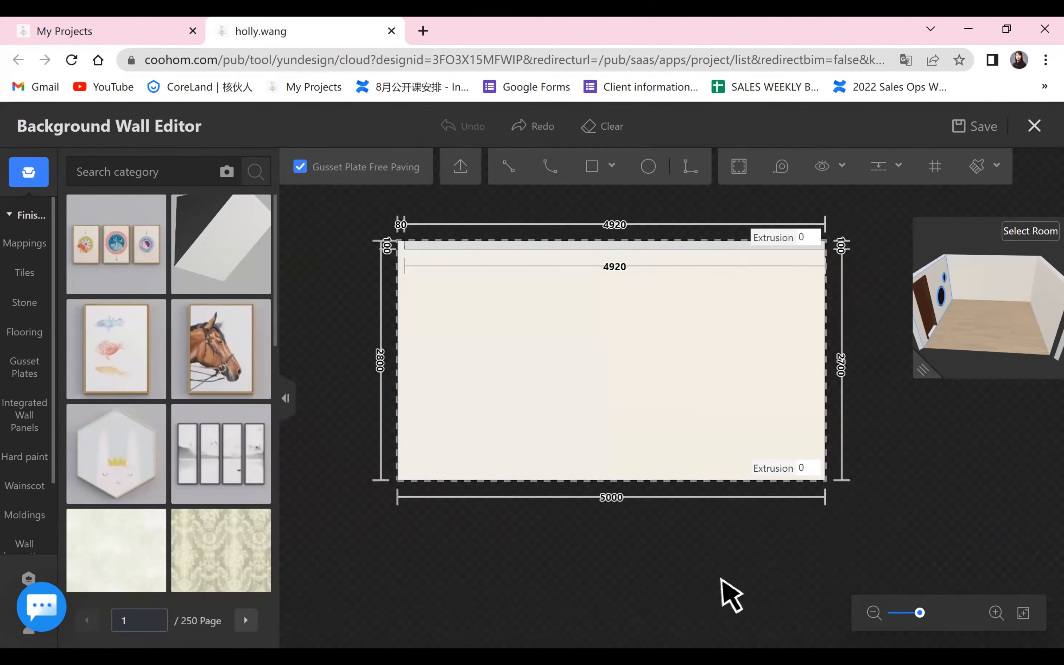
click(510, 167)
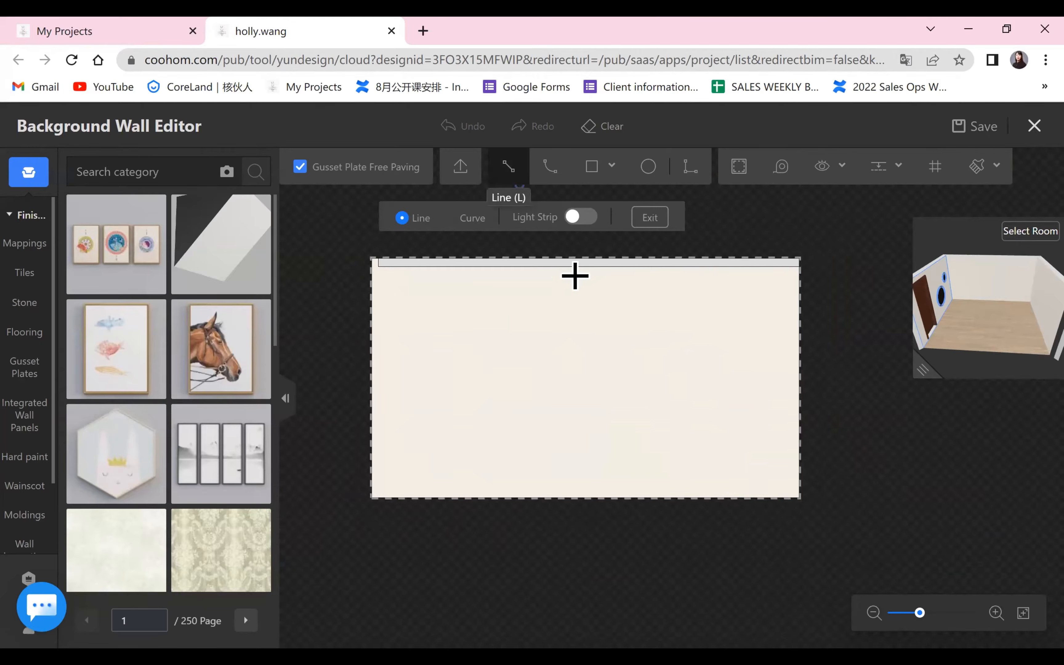
click(610, 268)
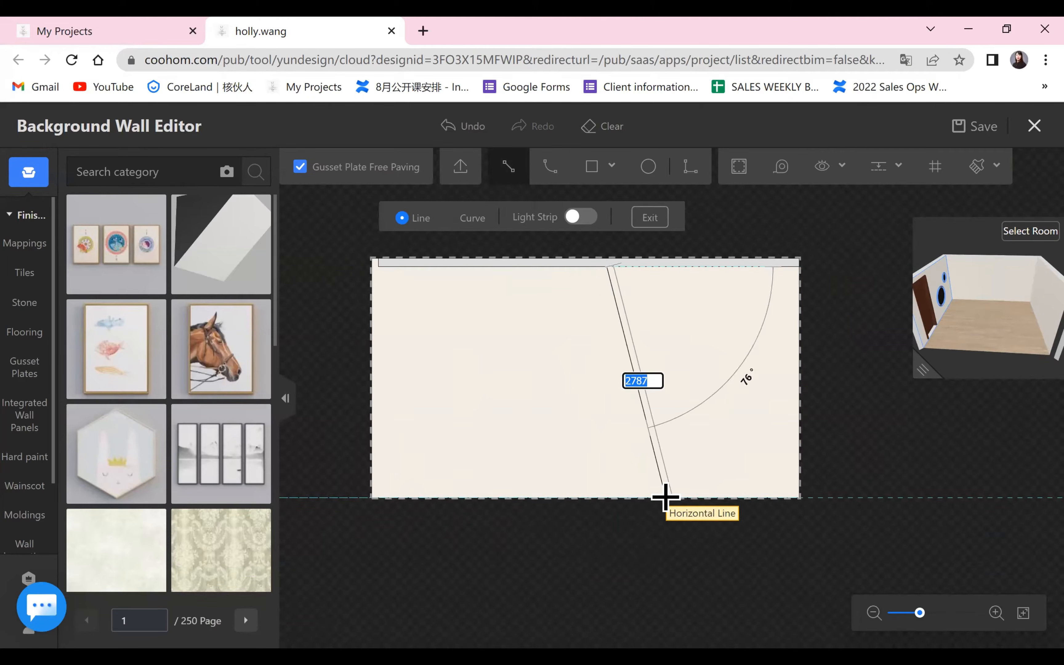
key(Escape)
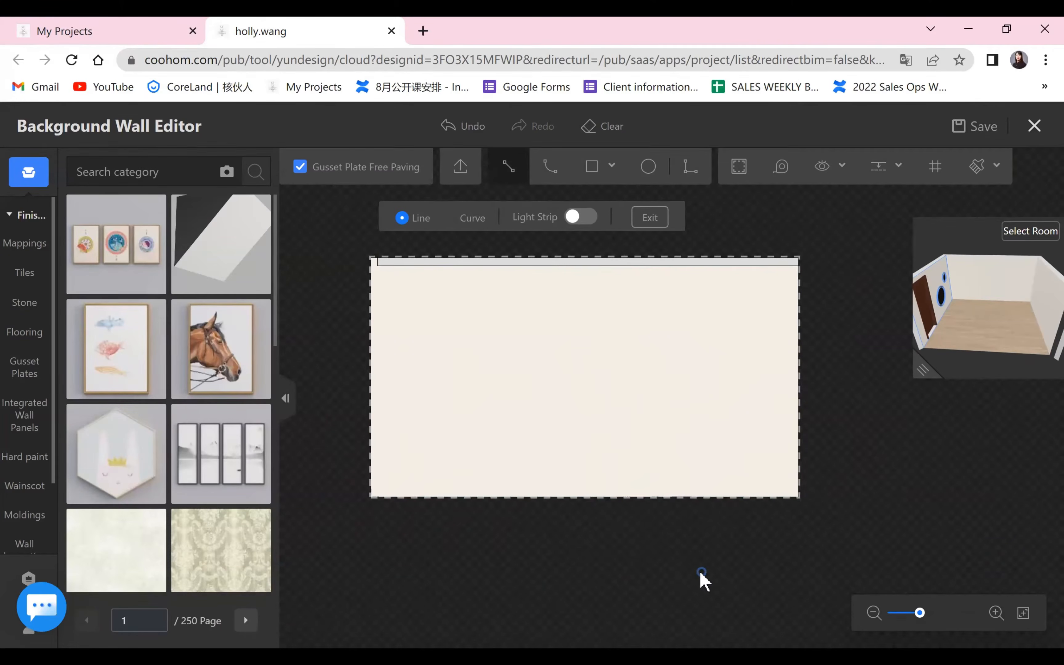
key(Escape)
Draw a 2500 by 2700 mm rectangle from the right end of the upper band's lower edge down to the floor.
click(602, 168)
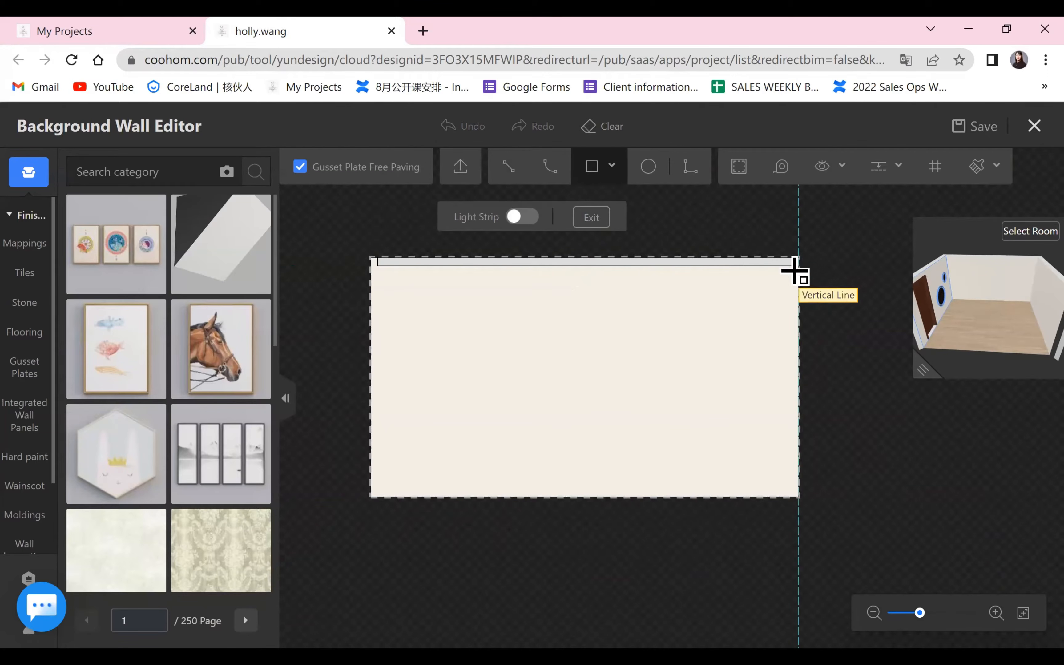
click(797, 264)
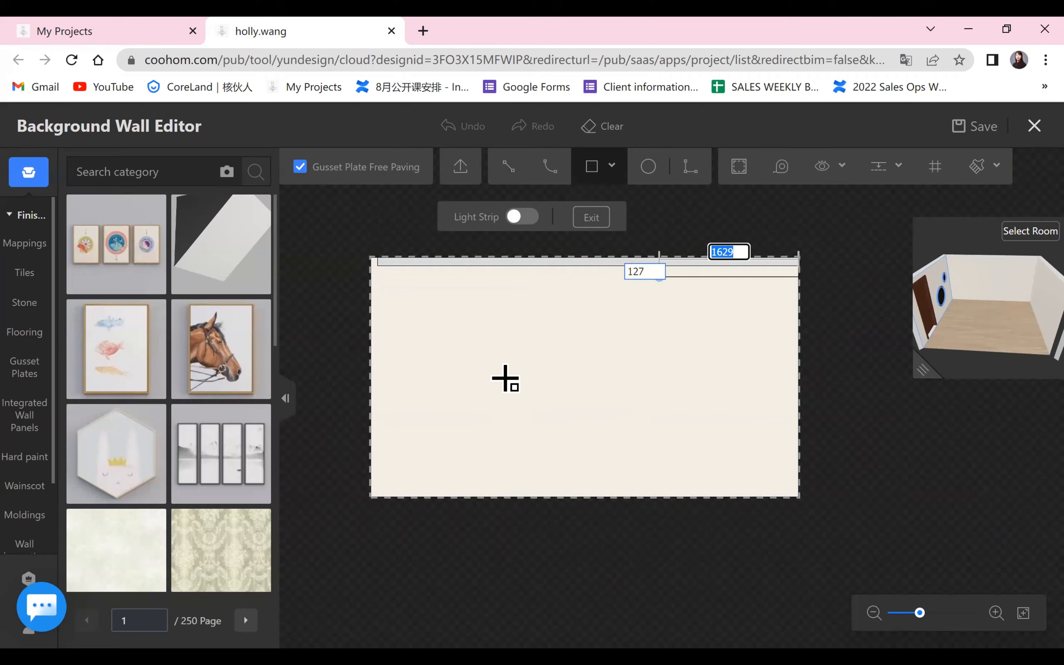
click(582, 498)
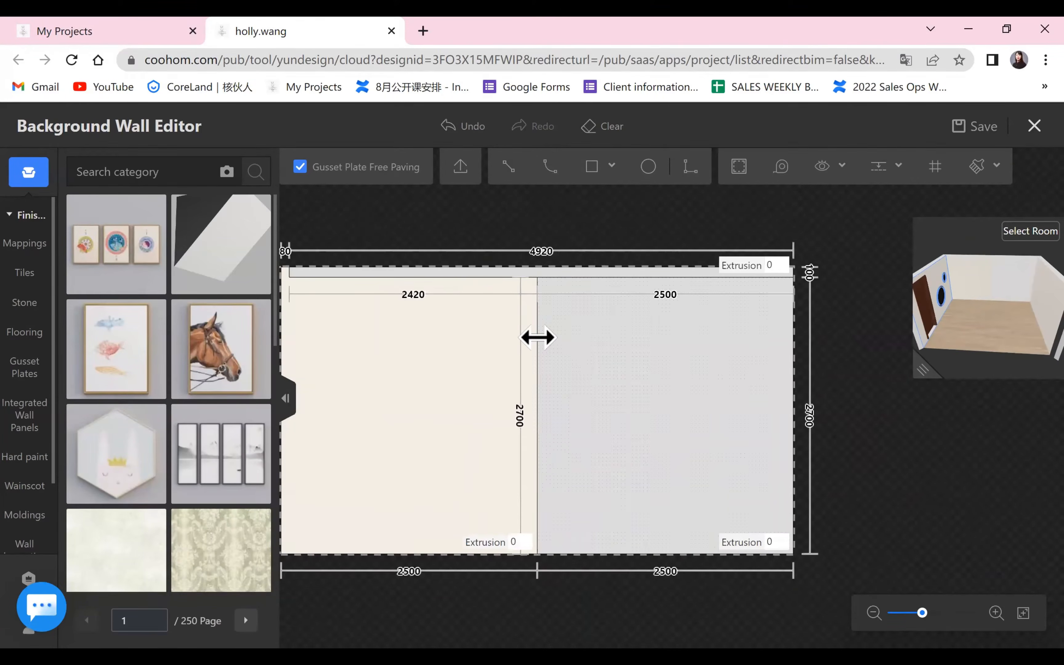
Set the width of the wall's right-hand rectangle to 2200 mm by repositioning its vertical dividing line.
click(537, 338)
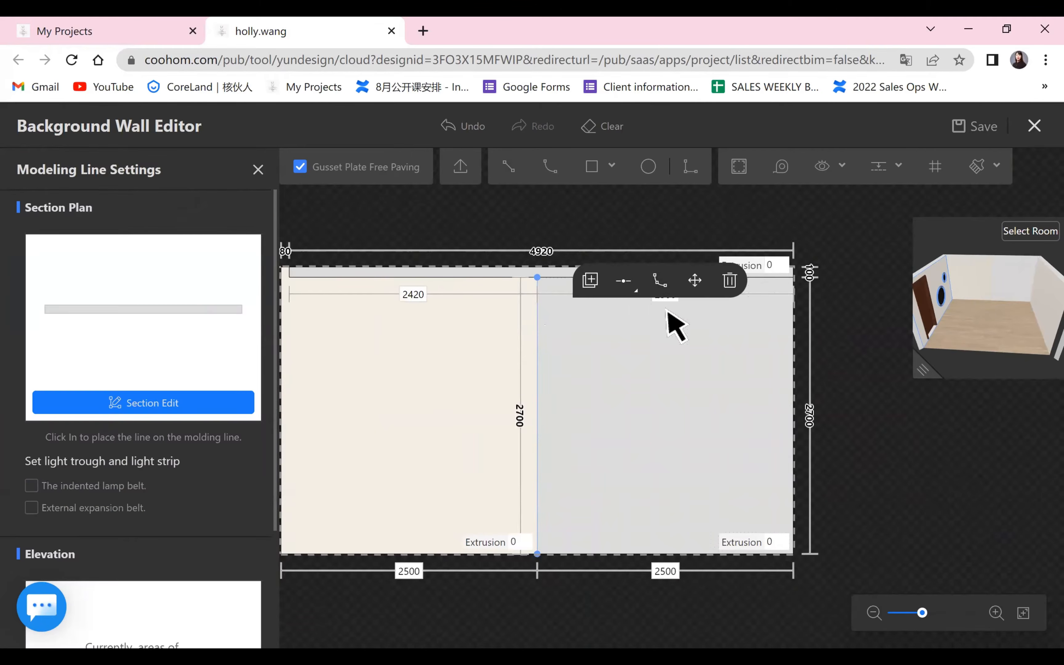
click(664, 571)
text(2200)
key(Return)
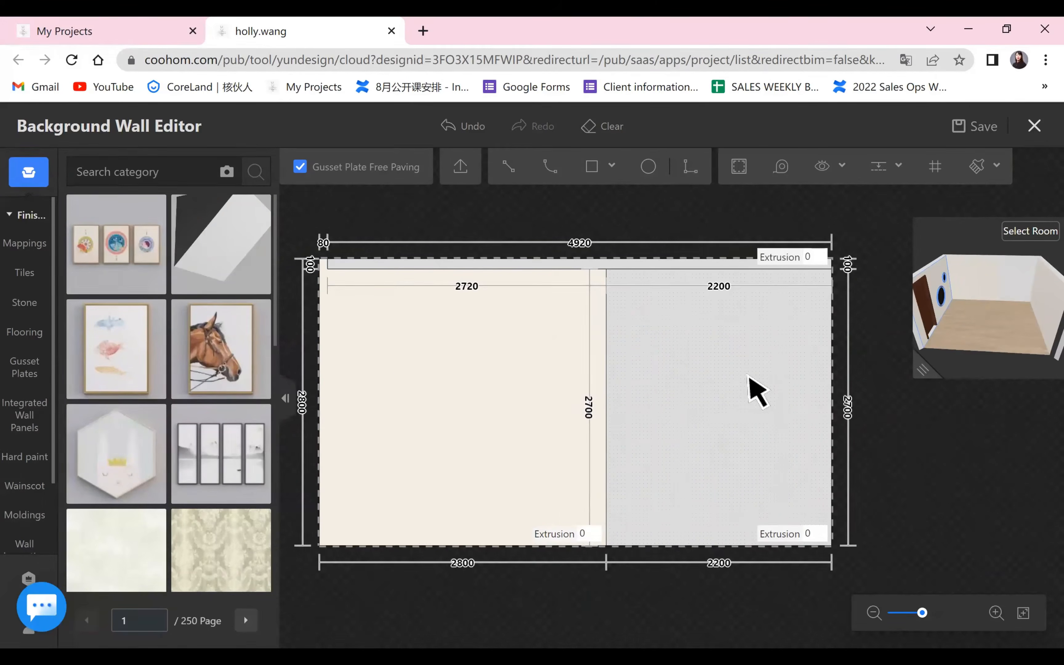
Try a white speckled stone finish on the wall's wide left area and undo it.
click(406, 387)
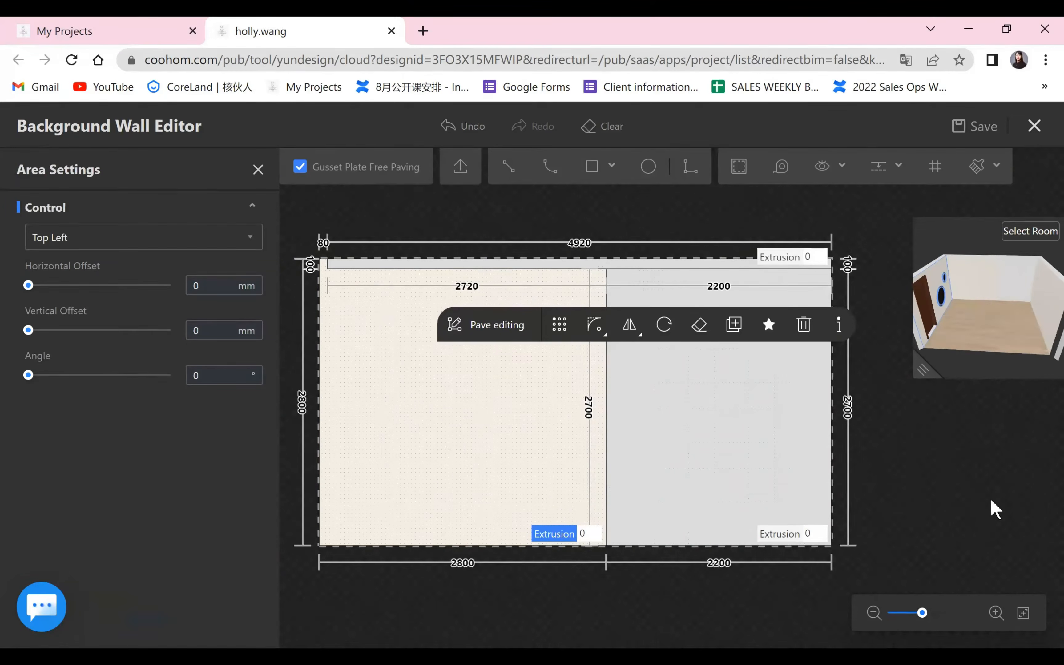
click(259, 170)
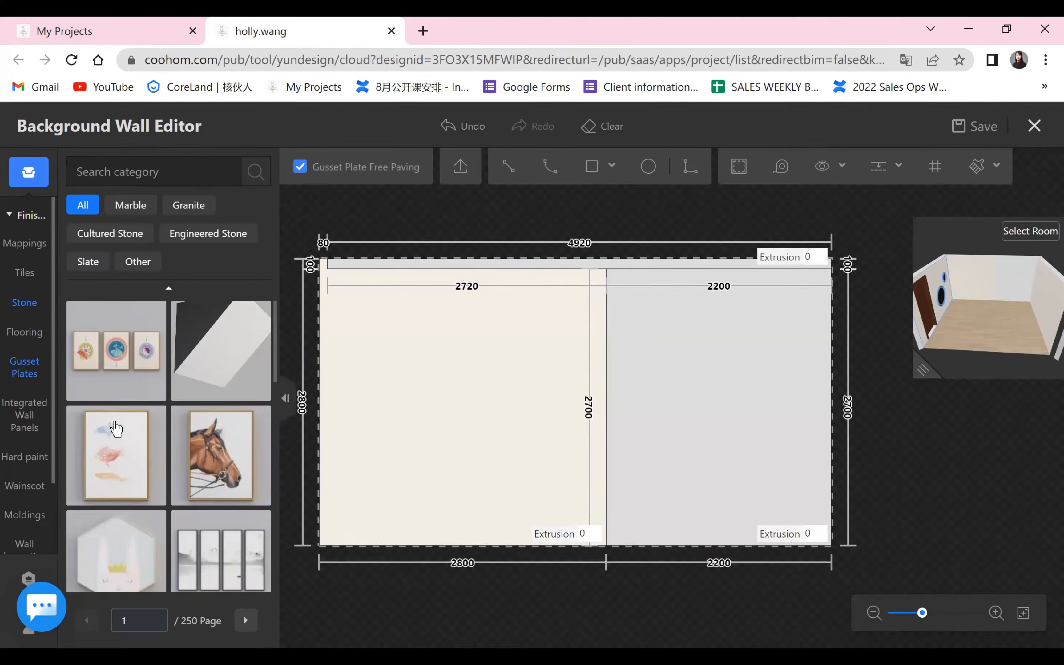
scroll(268, 455, down, 1)
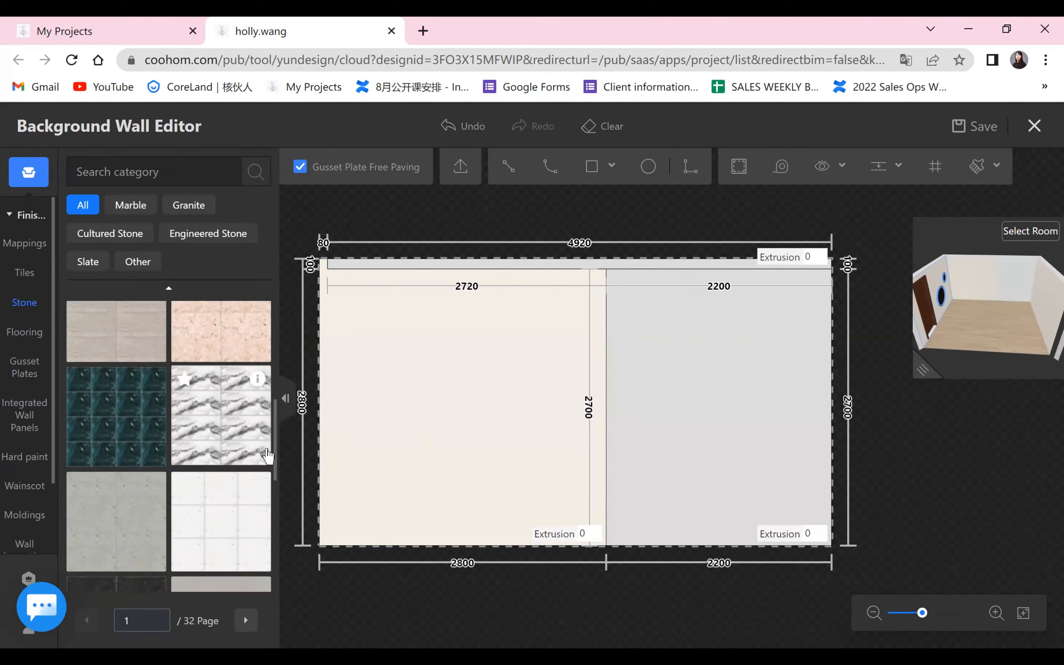
scroll(267, 453, down, 1)
drag(266, 452, 413, 427)
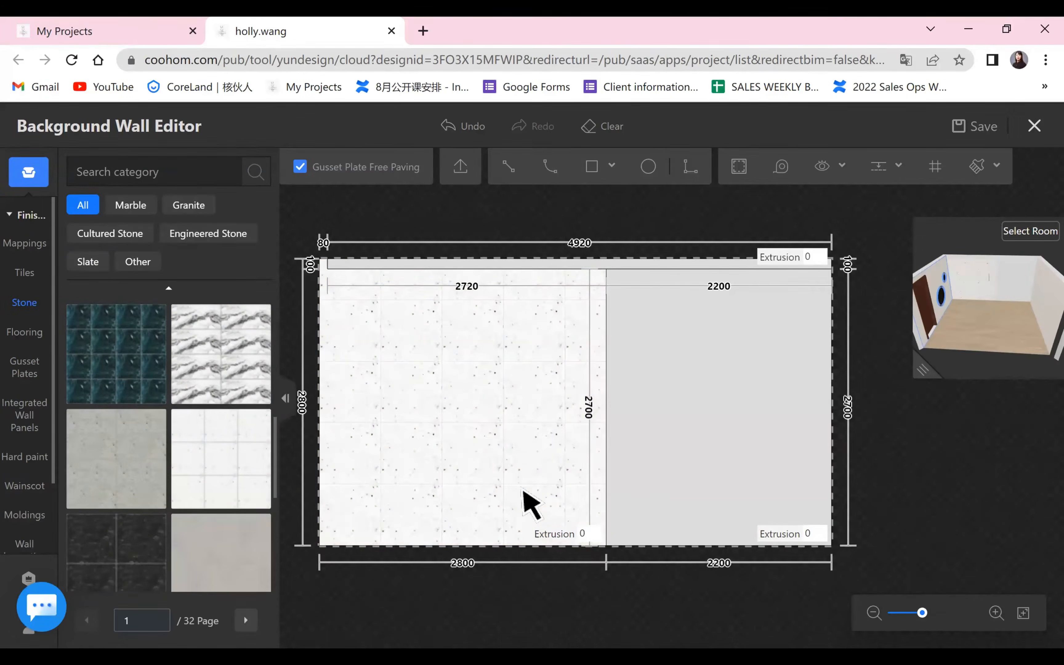
drag(559, 321, 651, 343)
scroll(584, 506, up, 4)
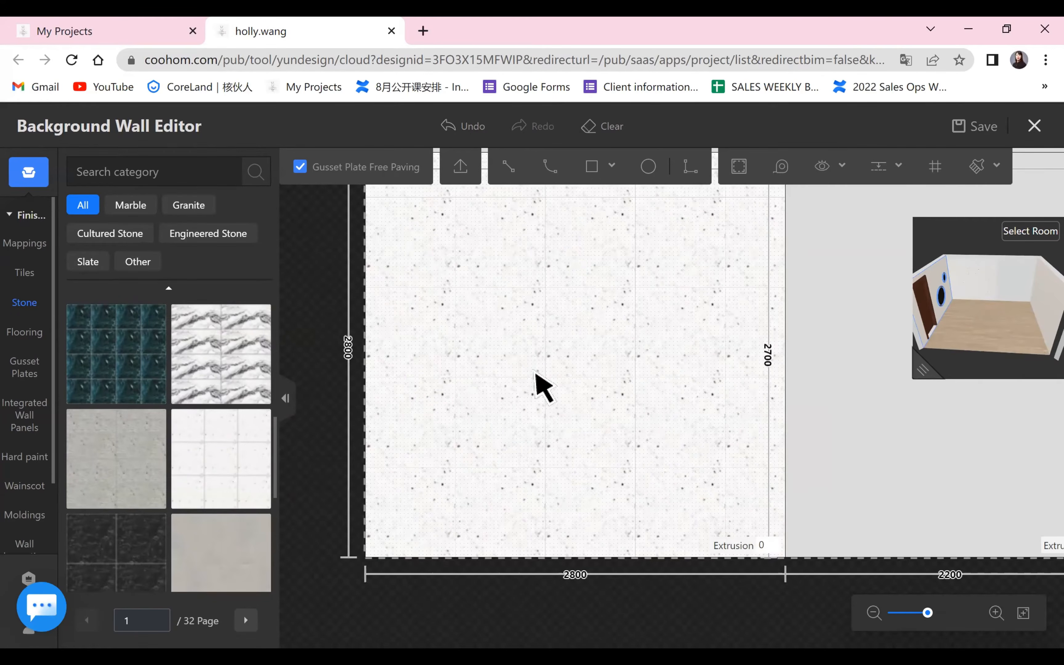
scroll(496, 528, down, 1)
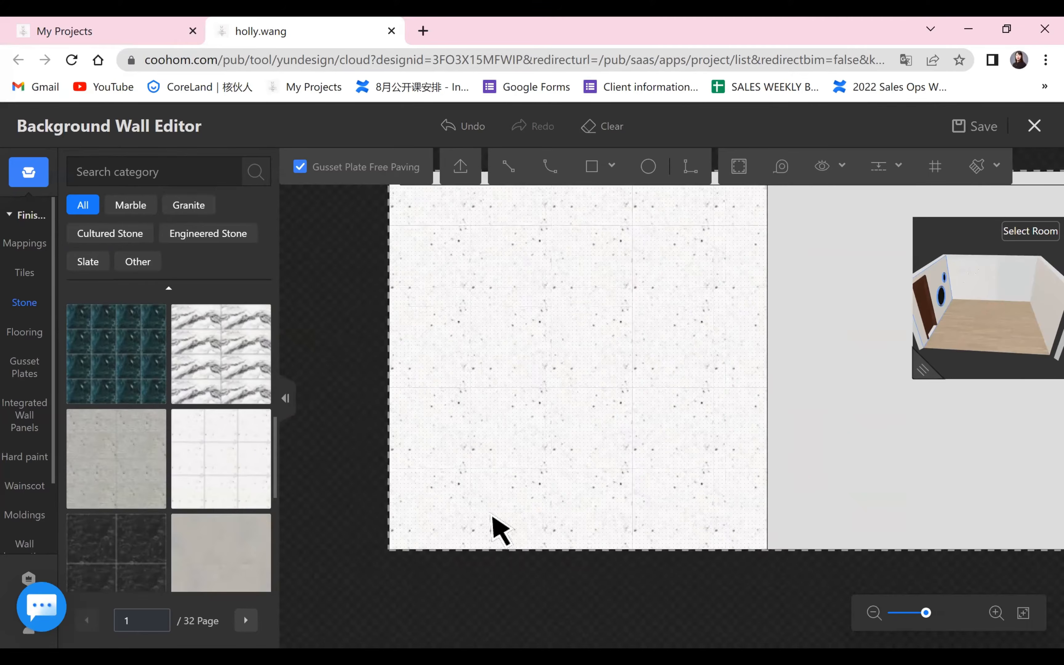
scroll(750, 607, down, 1)
key(ctrl+z)
Try the dark-veined white marble on the wall's wide left area and compare it with the bedroom reference on slide 2 of AD.pptx.
drag(221, 355, 581, 387)
scroll(612, 286, up, 4)
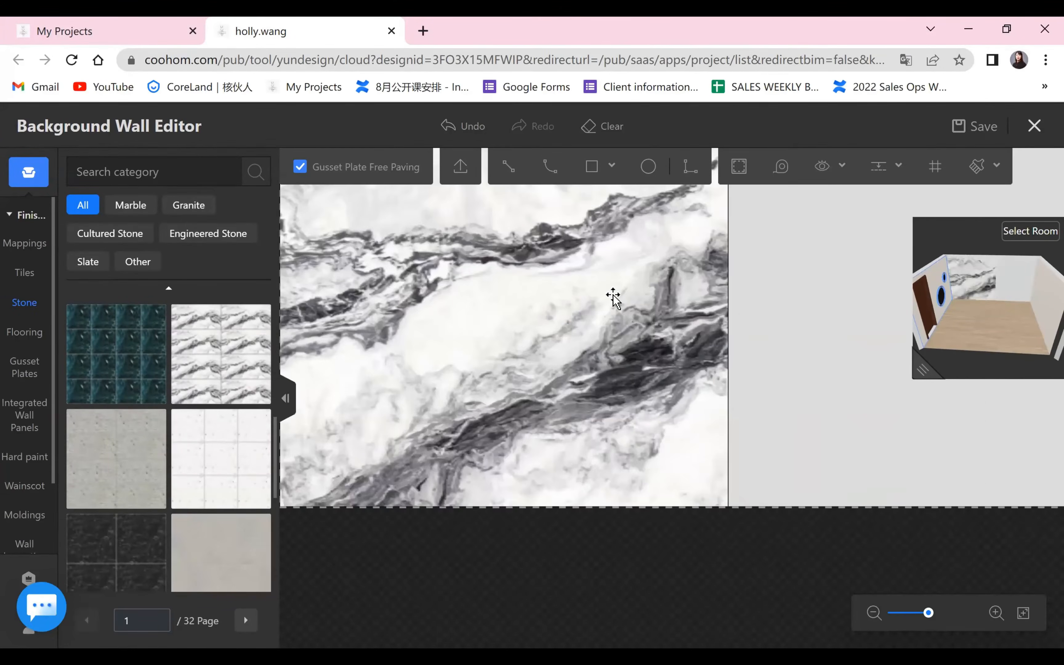
scroll(642, 291, down, 4)
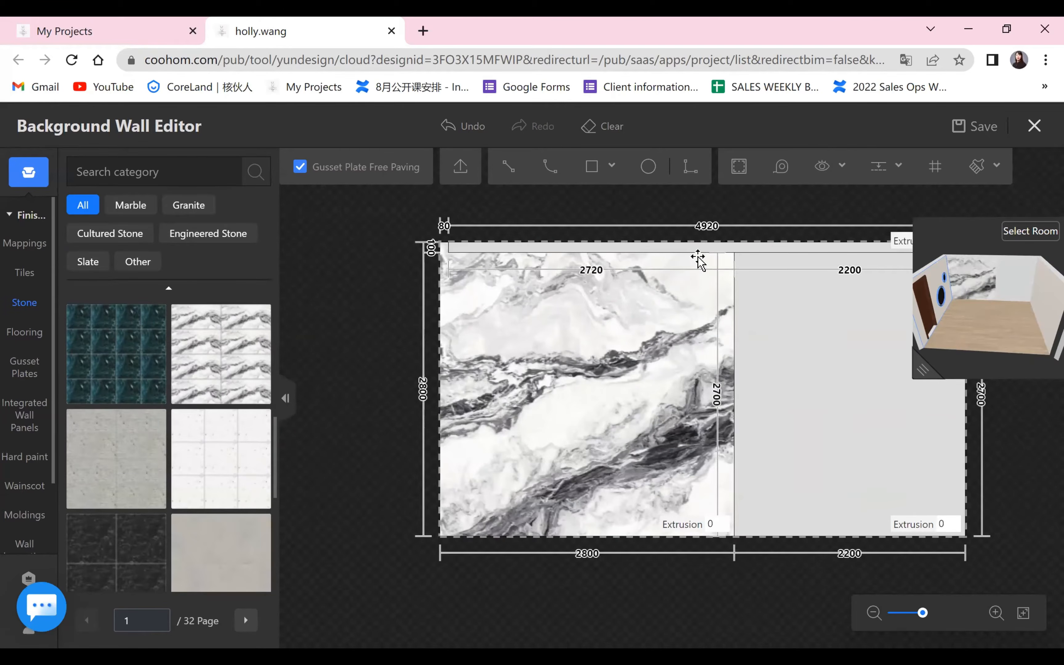
key(alt+Tab)
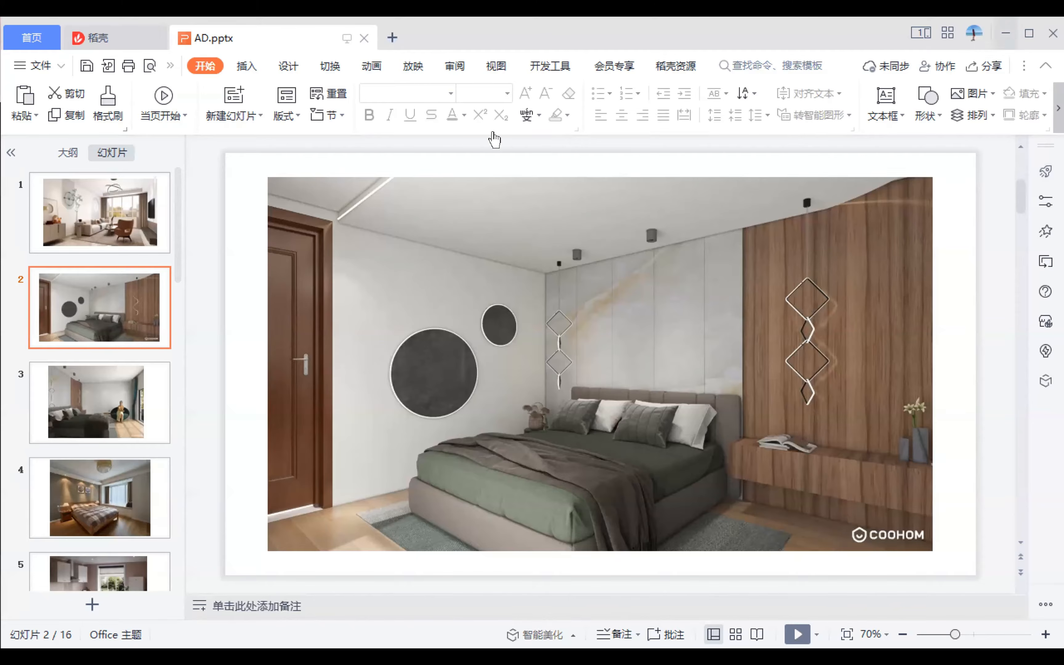
key(alt+Tab)
Revert the trial stone finishes and the clearing of the wall's layout.
click(452, 124)
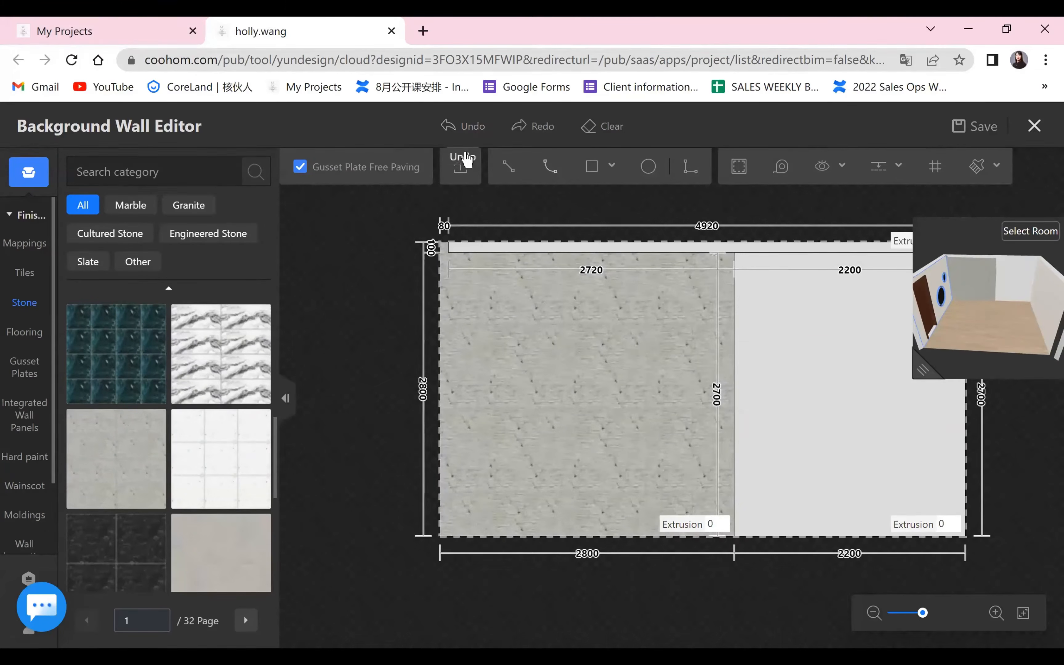
click(609, 127)
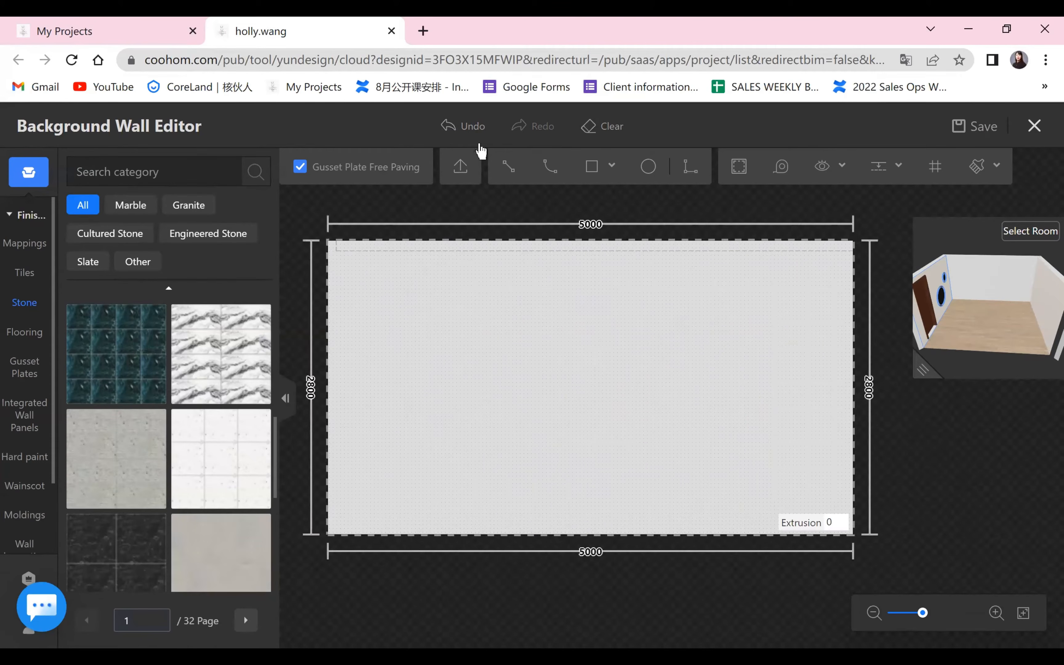
click(448, 128)
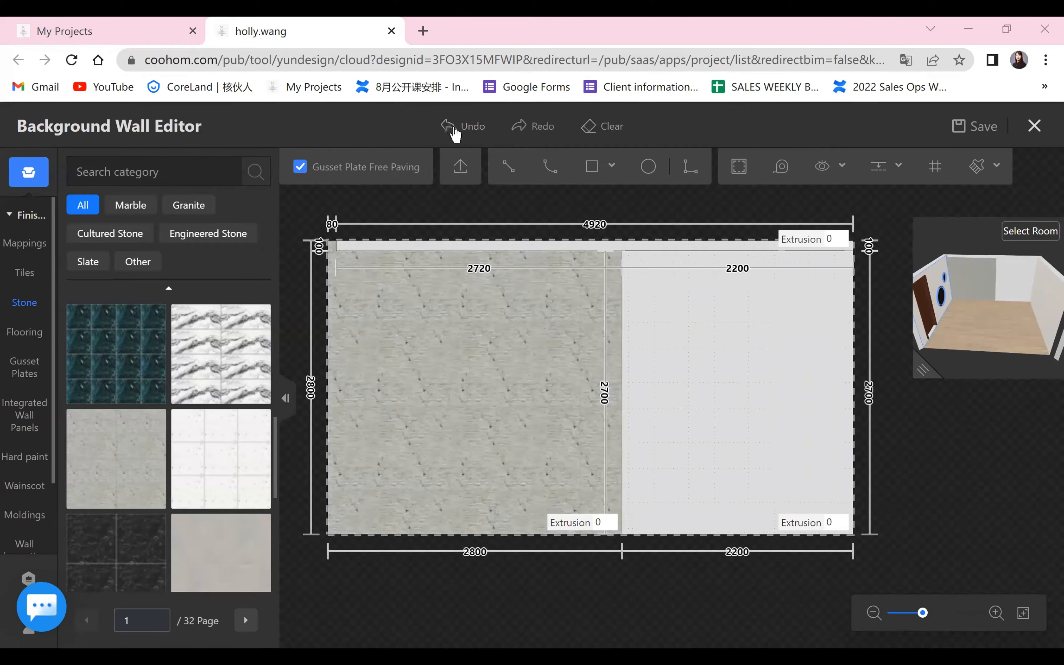
click(455, 132)
click(451, 128)
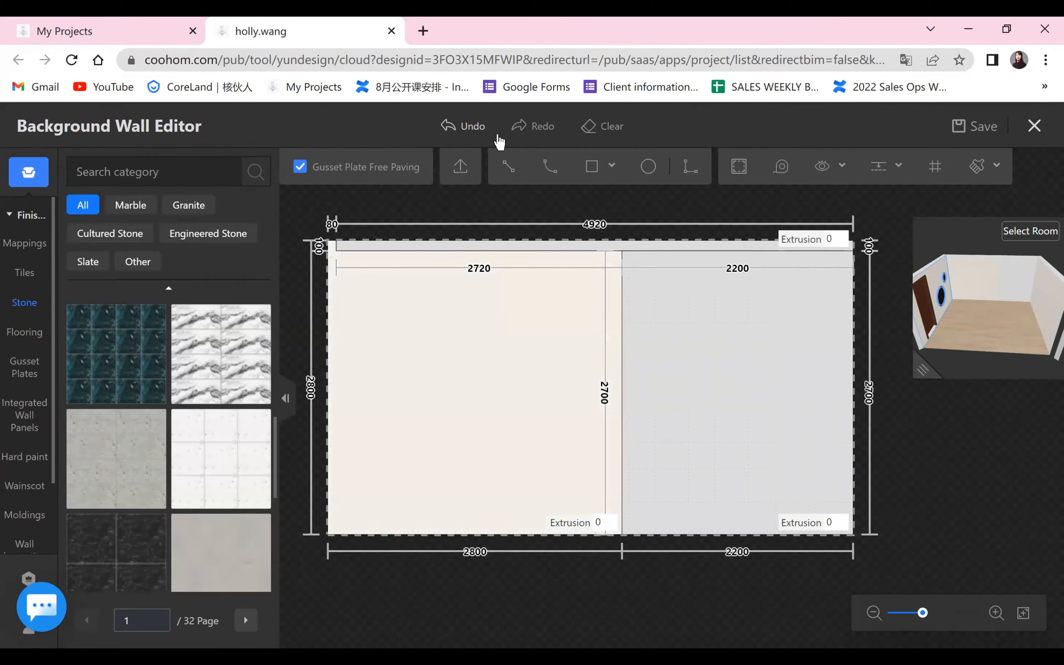
Draw two adjoining rectangles about 417 mm and 696 mm wide from the wall's left edge, running from the upper band to the floor.
click(574, 178)
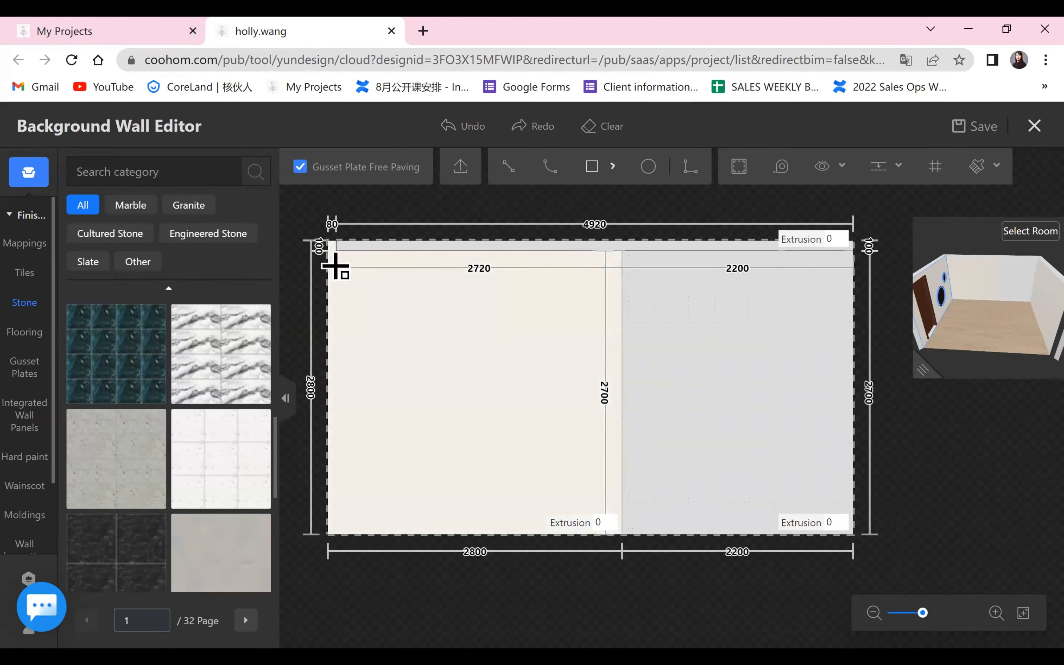
click(328, 246)
click(369, 534)
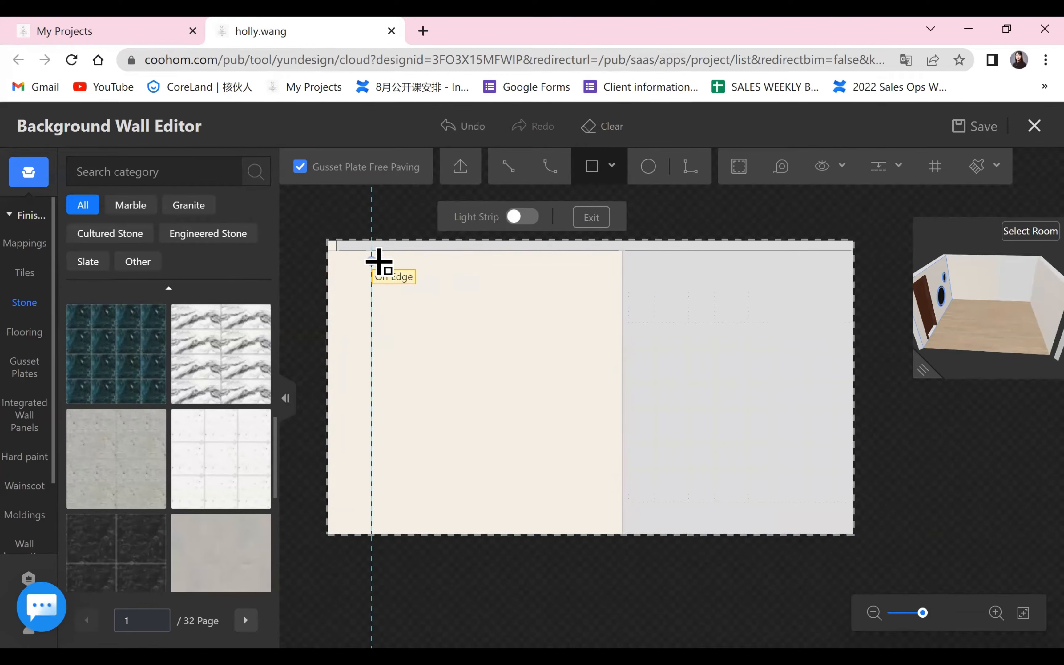
click(371, 247)
click(443, 534)
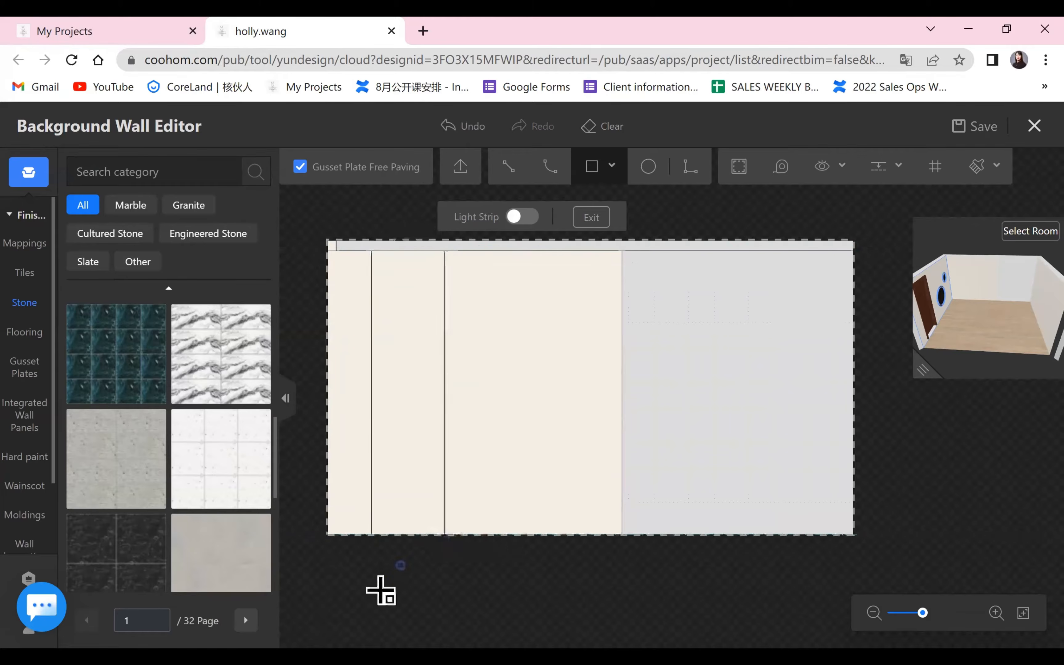
key(Escape)
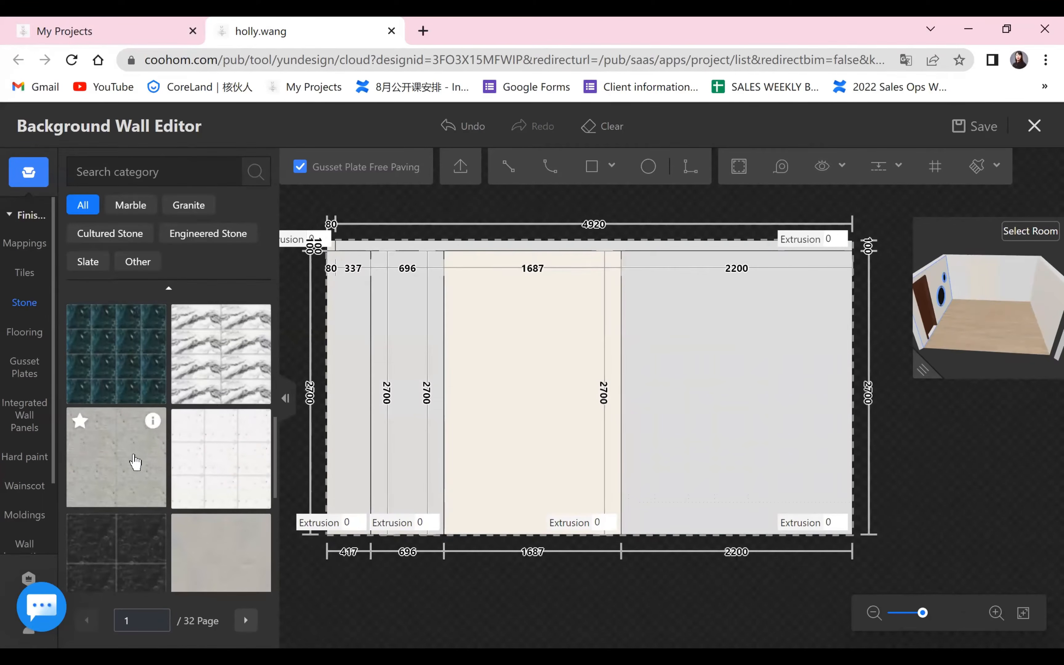
Apply a rough grey stone to the 417 mm strip and a smooth beige-grey stone to the 696 mm strip, checking both in the 3D preview.
drag(218, 444, 340, 434)
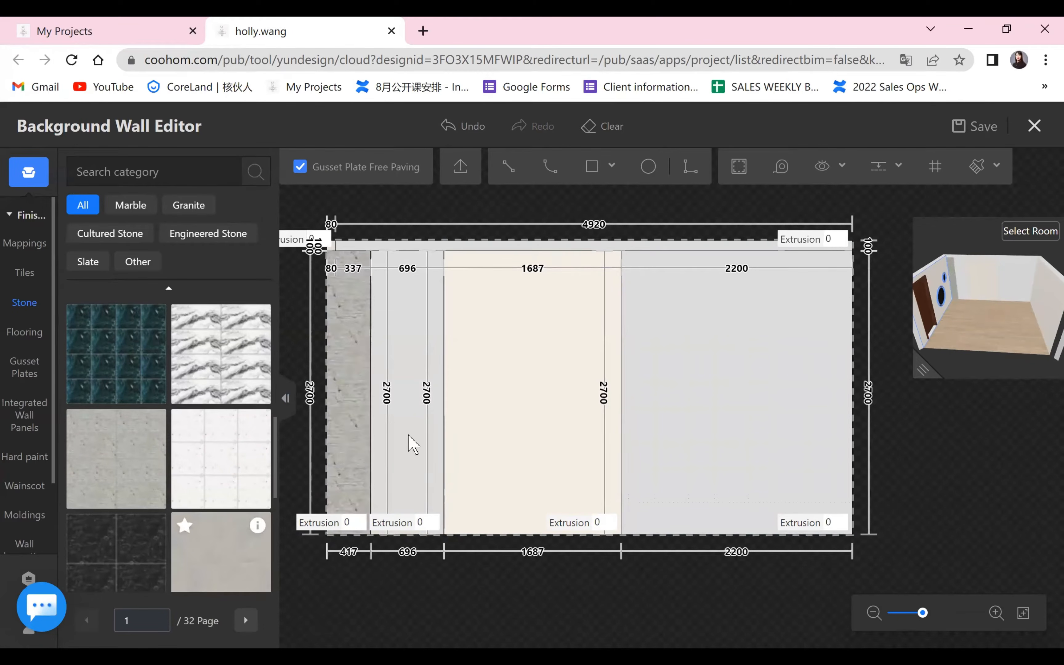
drag(221, 552, 407, 391)
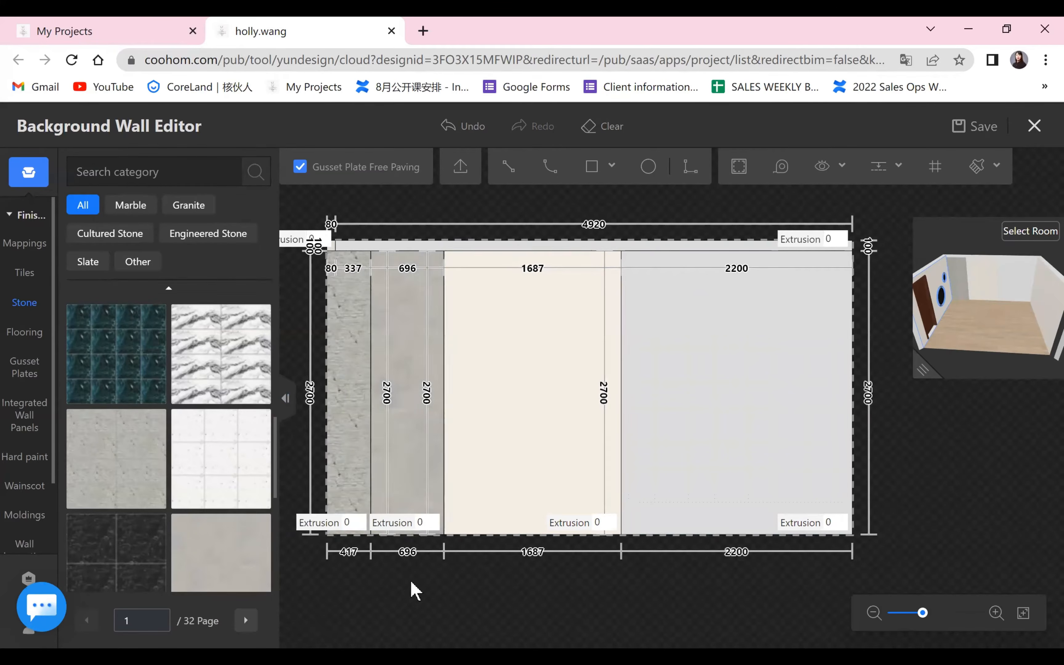
scroll(441, 565, up, 1)
drag(922, 369, 539, 577)
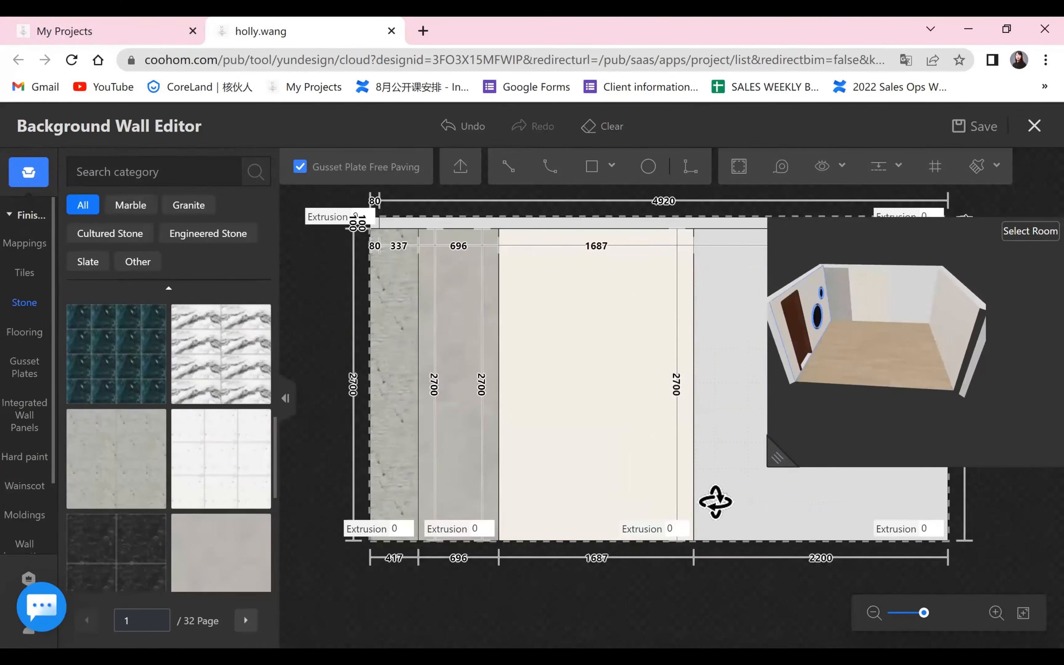
drag(600, 541, 482, 621)
scroll(660, 492, up, 5)
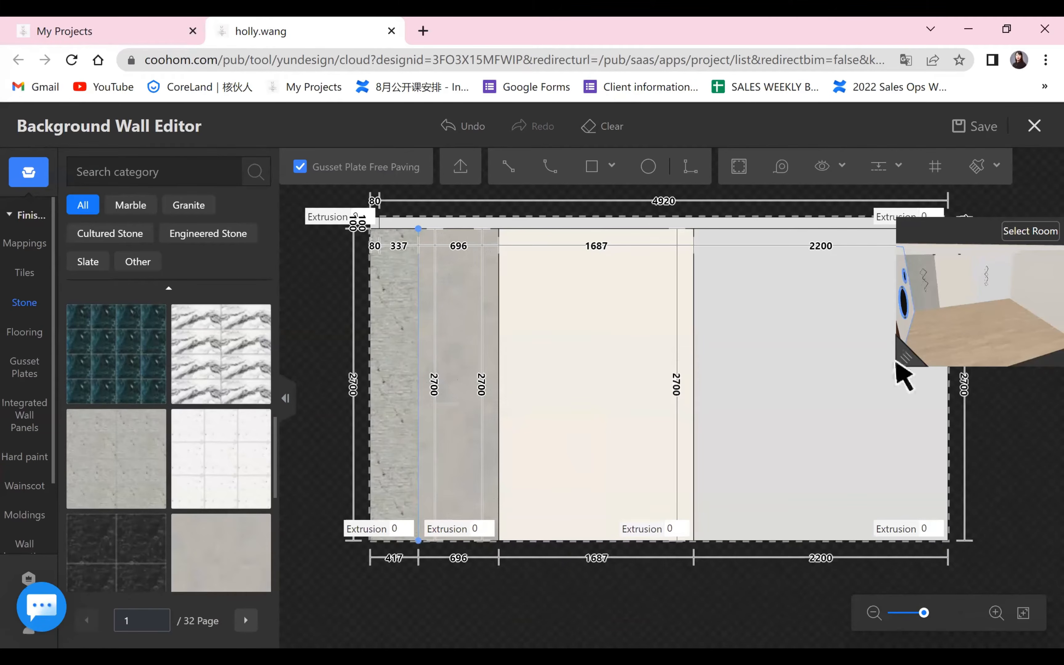
scroll(539, 500, up, 4)
scroll(610, 495, down, 3)
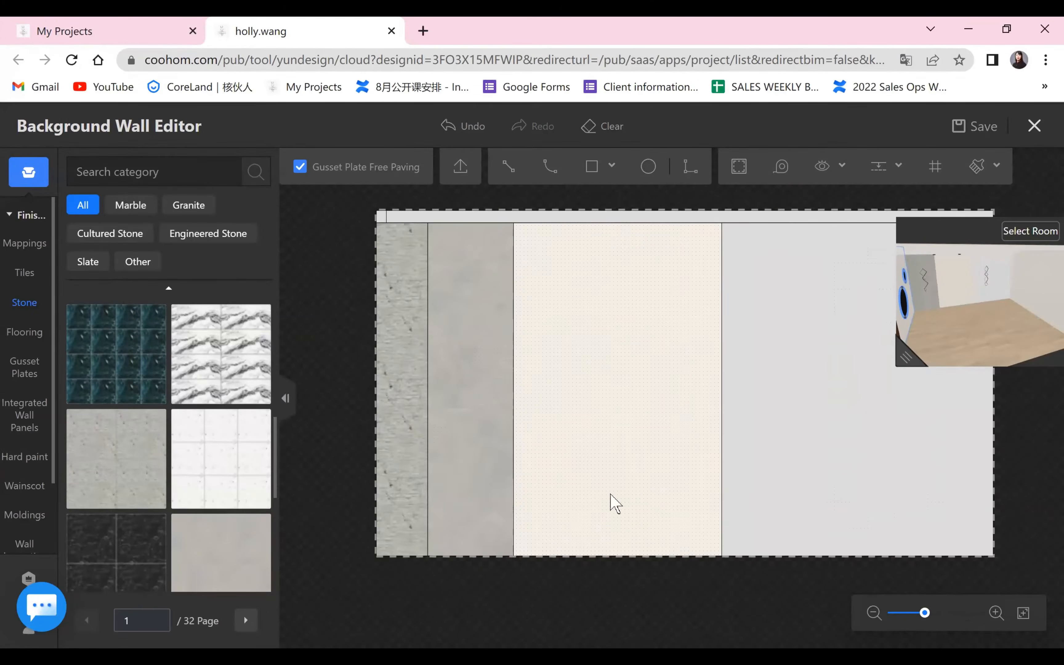
drag(558, 563, 358, 594)
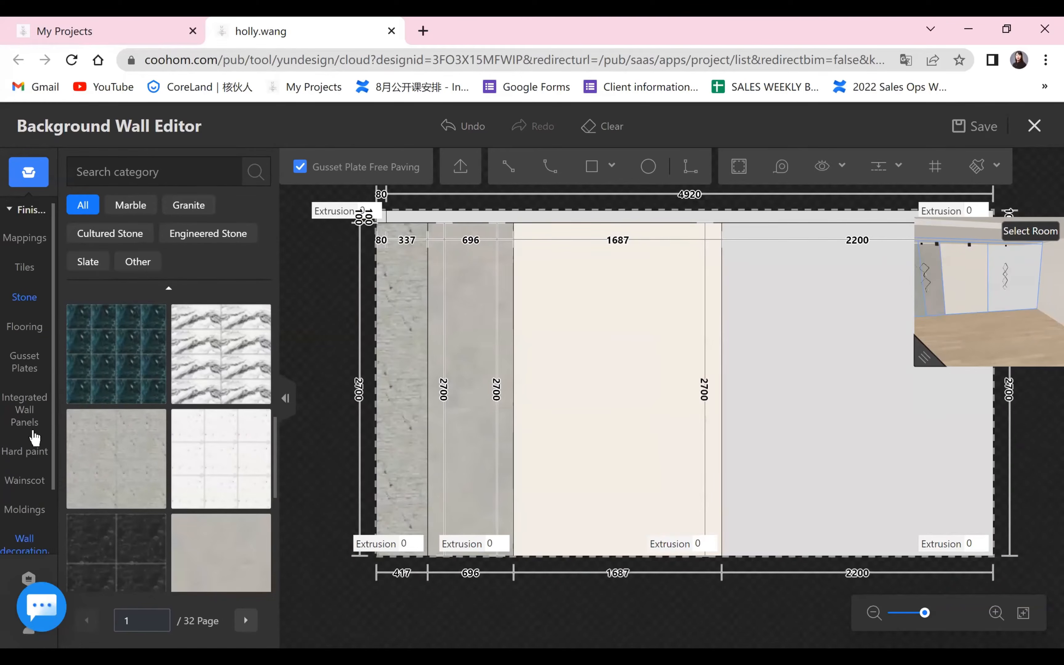
Look through the moldings, corner moldings and favorites for other wall materials.
scroll(34, 437, down, 2)
click(27, 429)
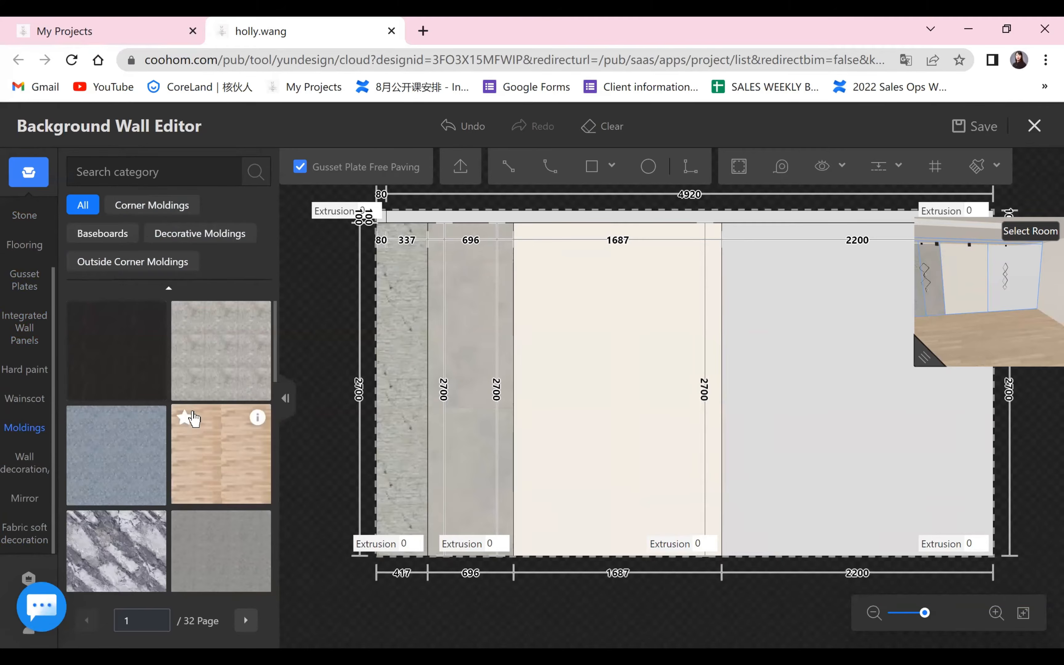
scroll(220, 435, down, 3)
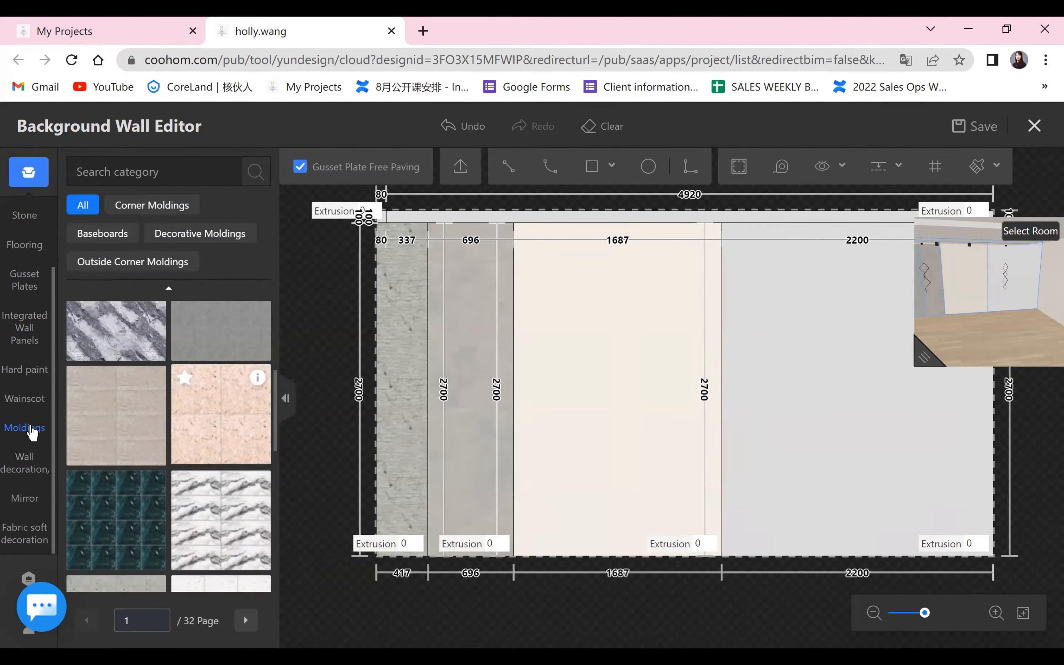
click(160, 207)
click(33, 435)
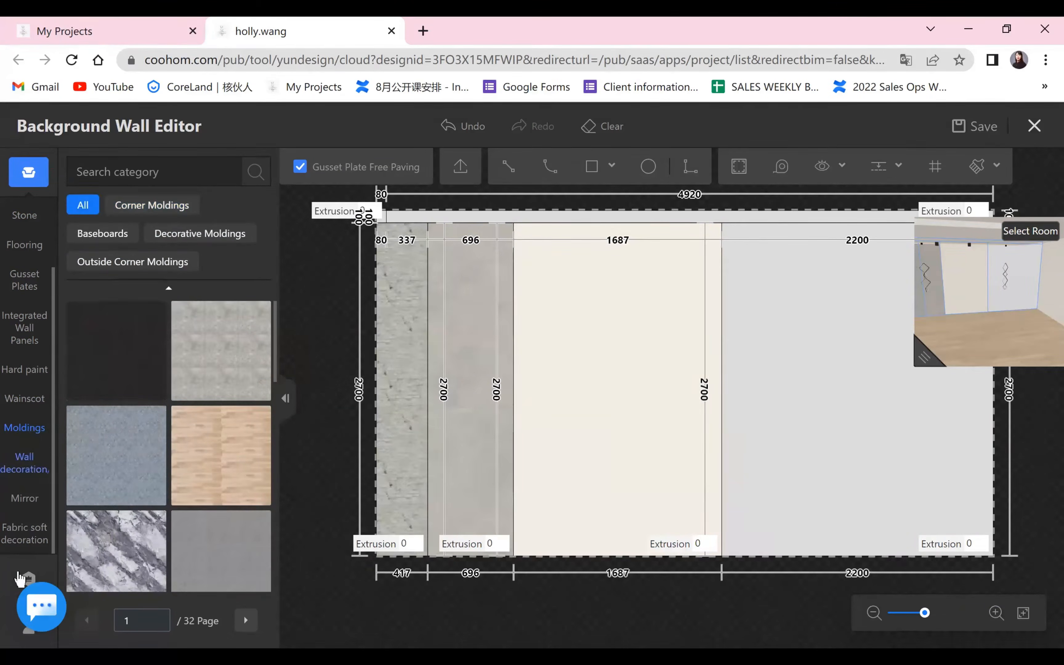
scroll(18, 532, up, 2)
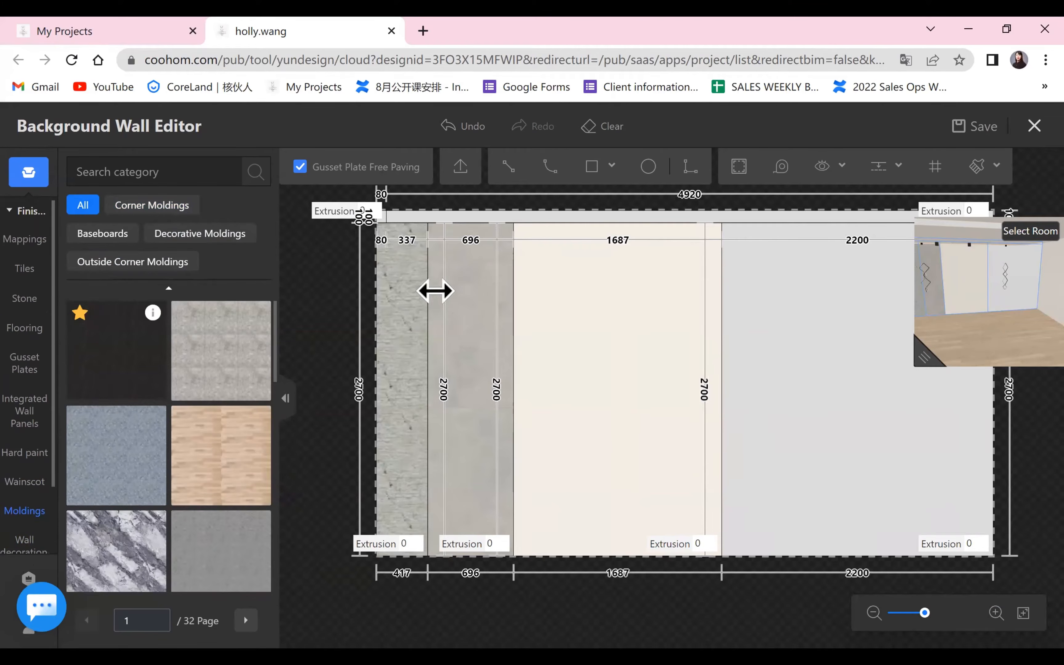
click(428, 264)
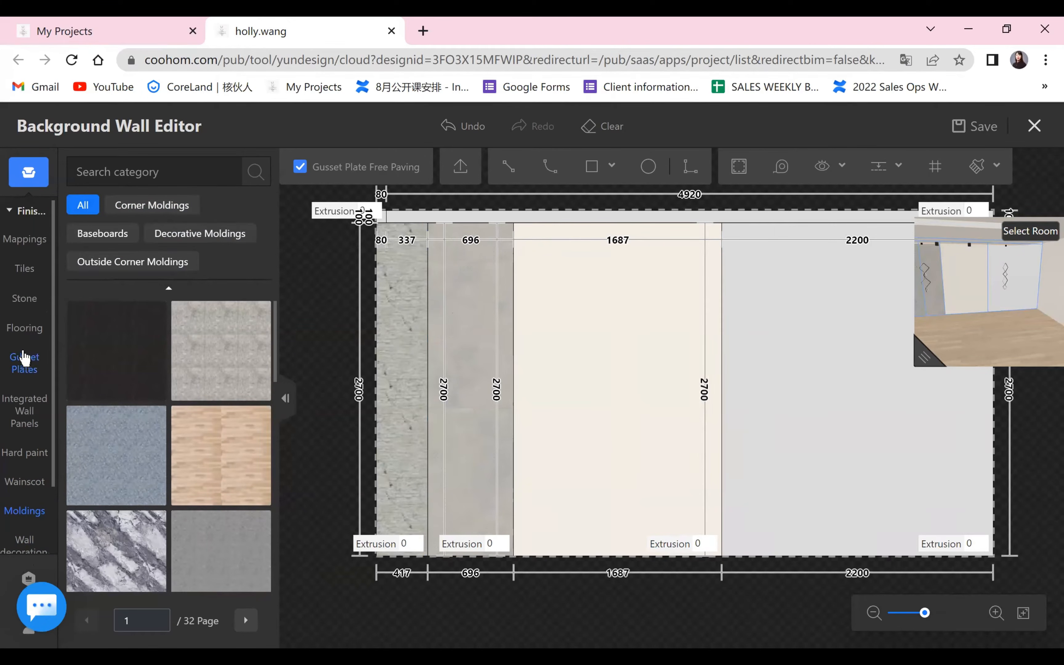
drag(54, 480, 48, 555)
click(28, 636)
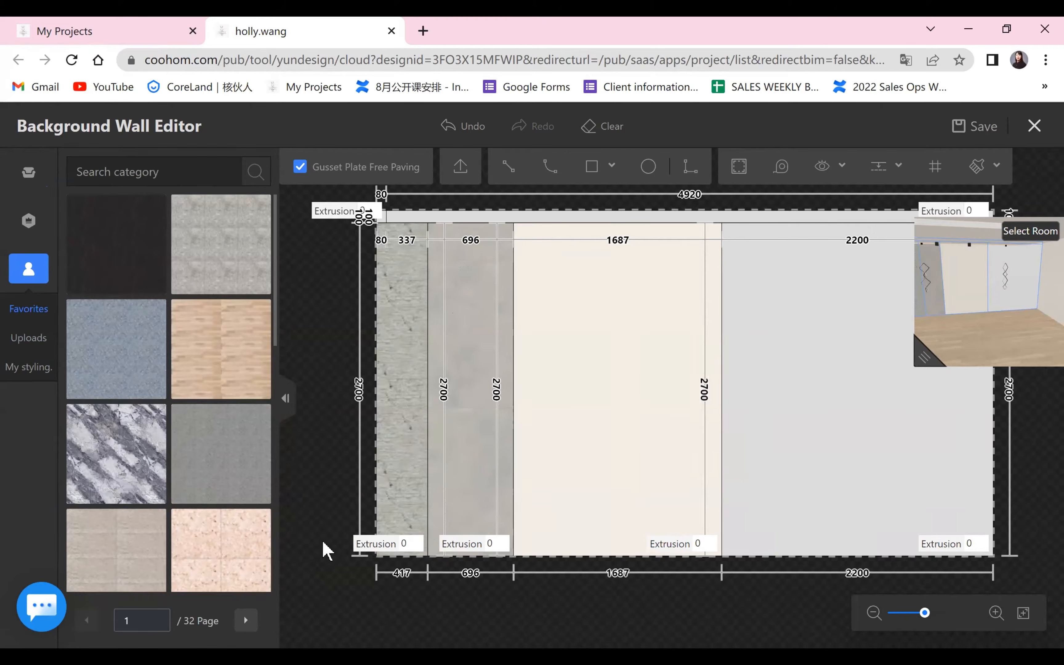
Undo the smooth stone finish on the 696 mm strip and browse the stone catalogue for a replacement.
click(455, 132)
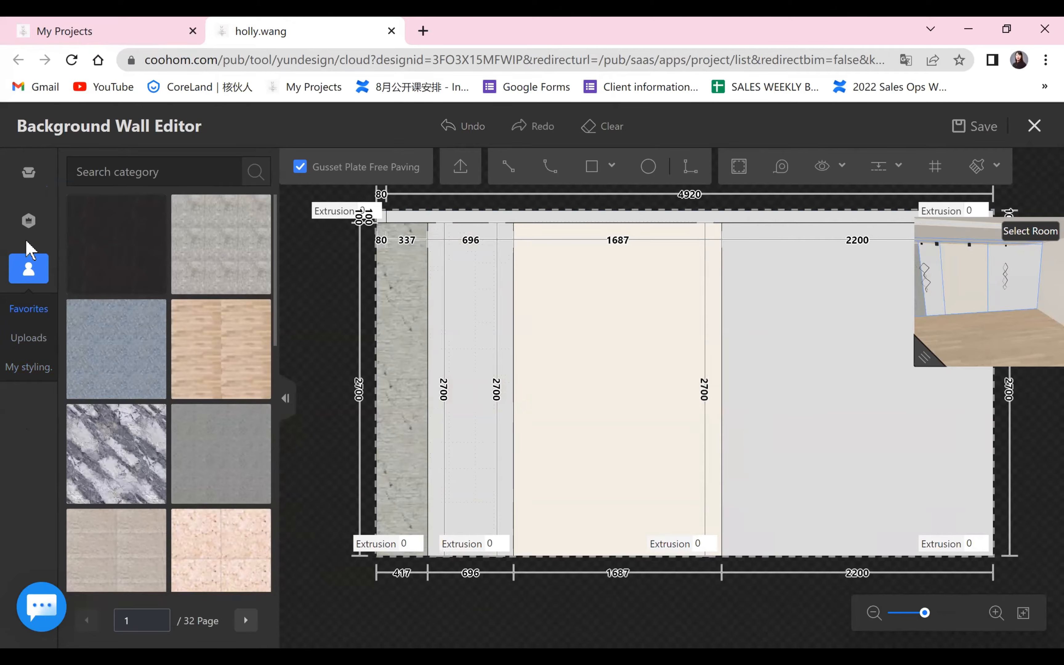
click(31, 174)
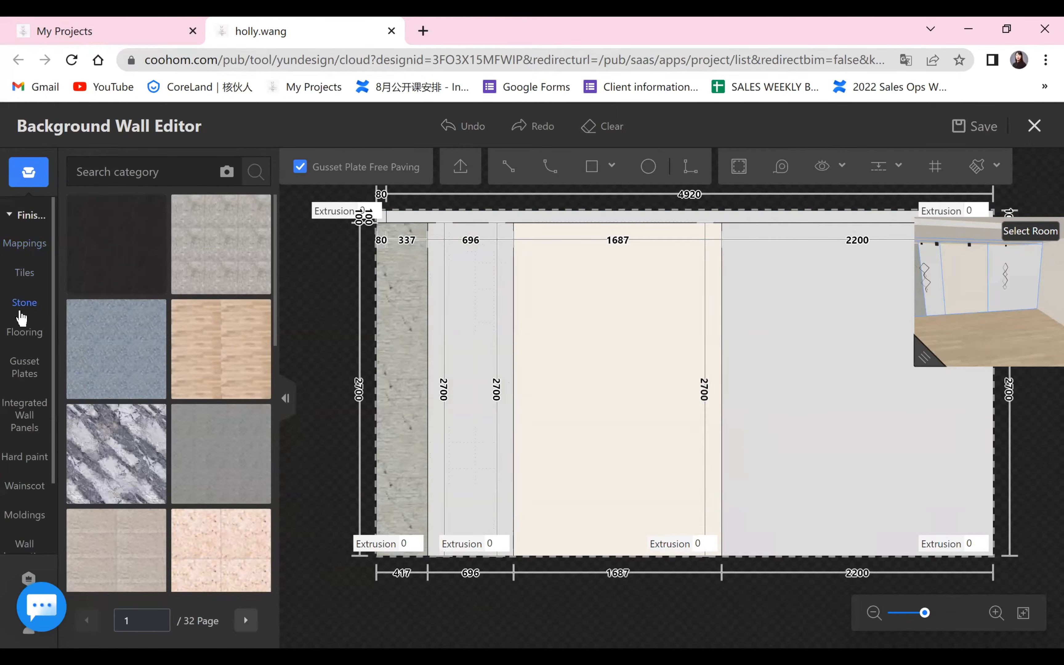
click(24, 303)
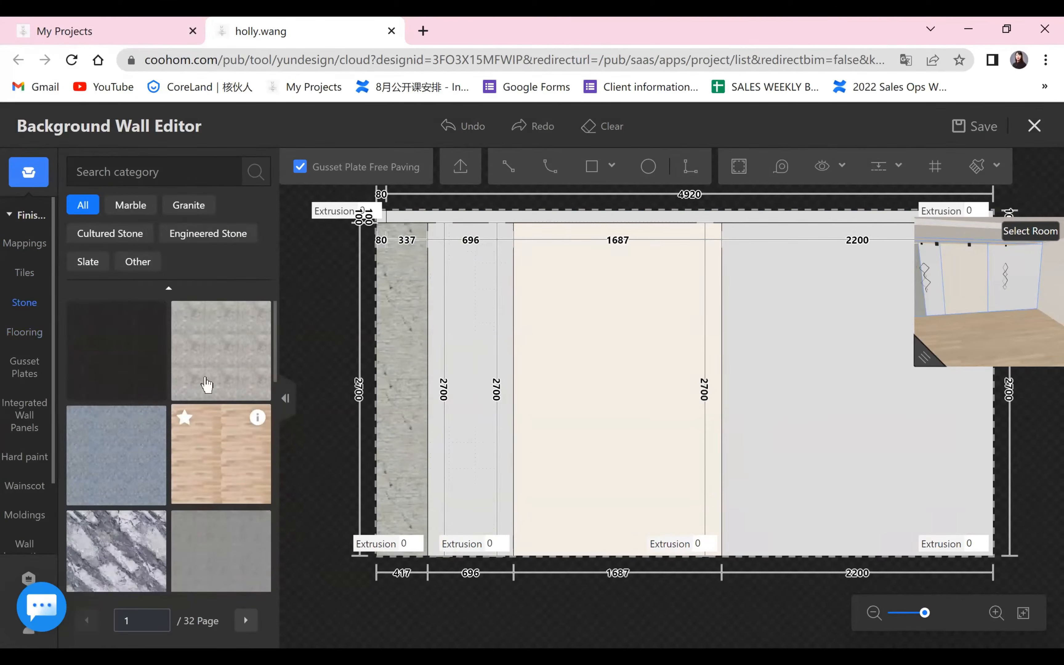
scroll(206, 385, down, 2)
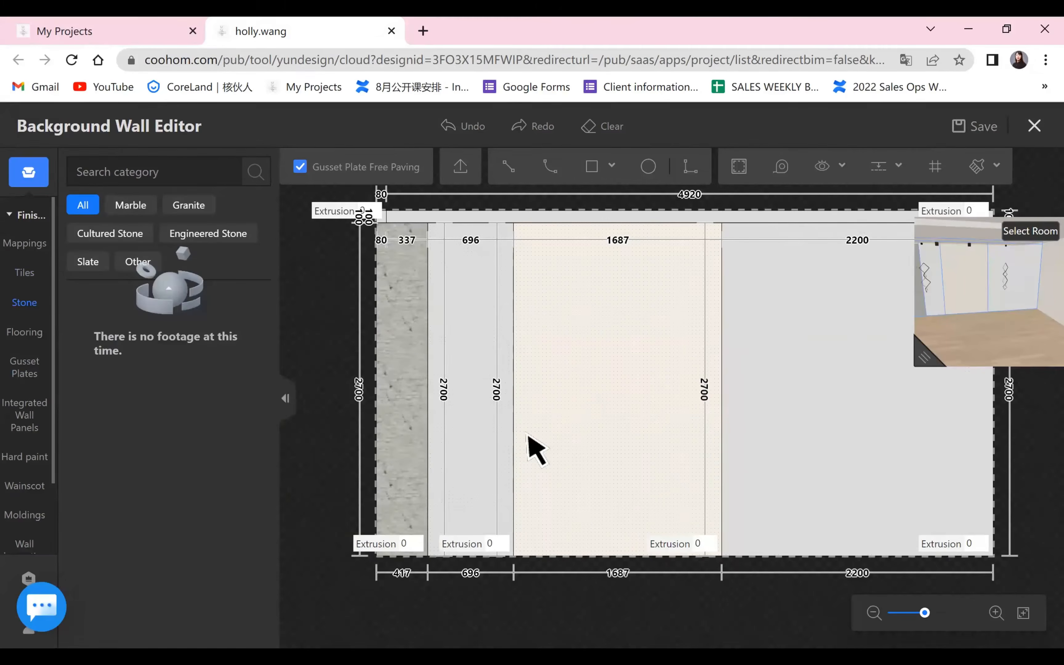
Exit the wall editor and reload the project page to return to the bedroom's 3D view.
click(1033, 127)
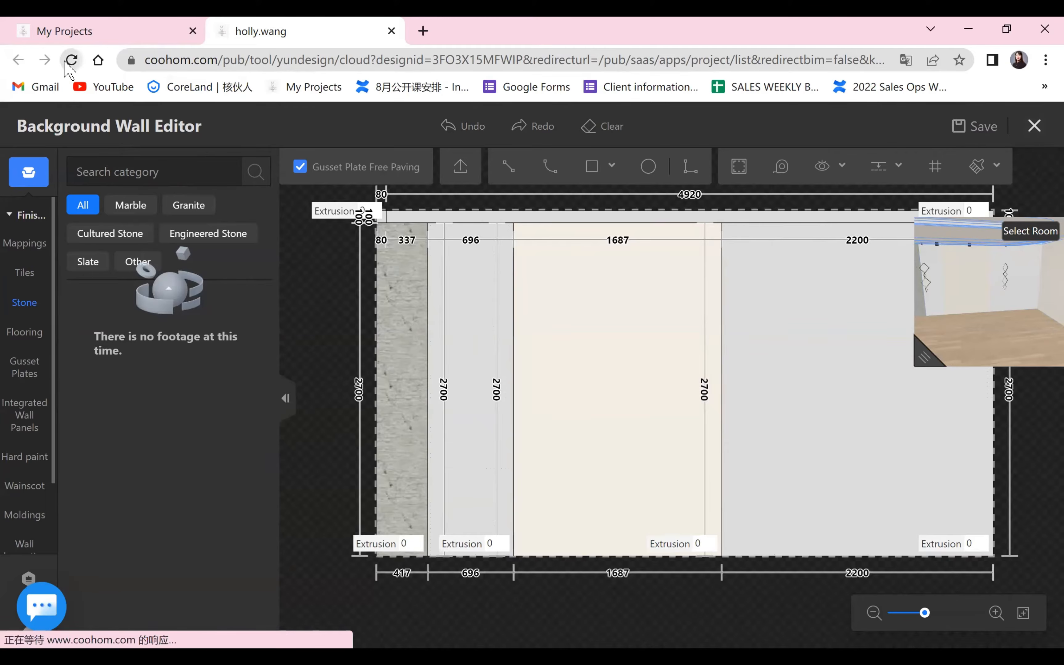
click(615, 156)
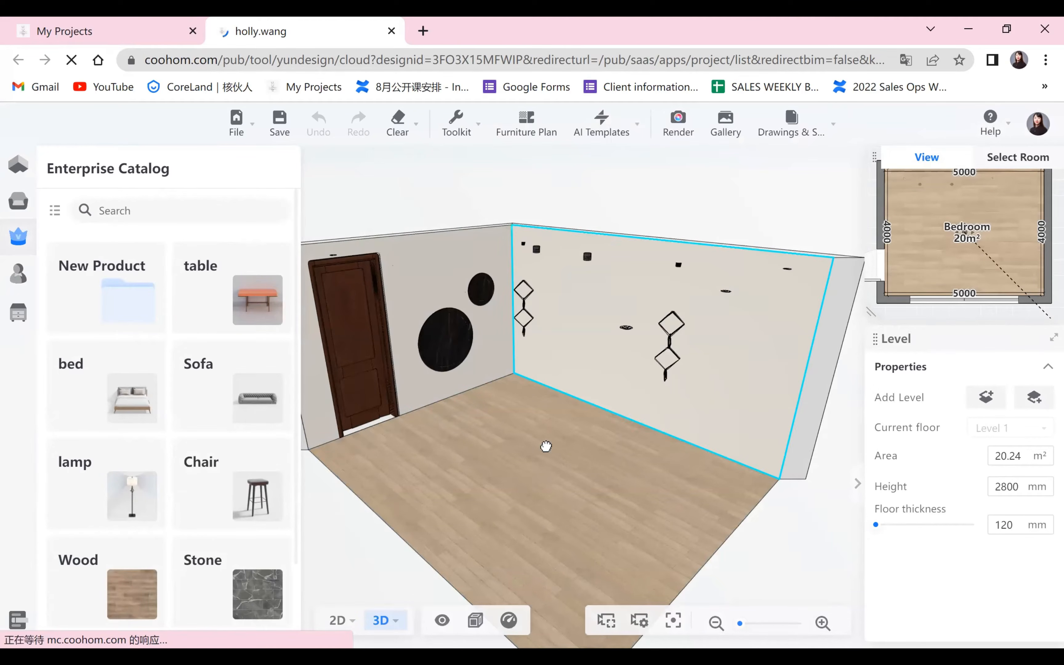
Open the pendant-lamp wall in the background wall editor.
drag(541, 376, 516, 335)
click(516, 335)
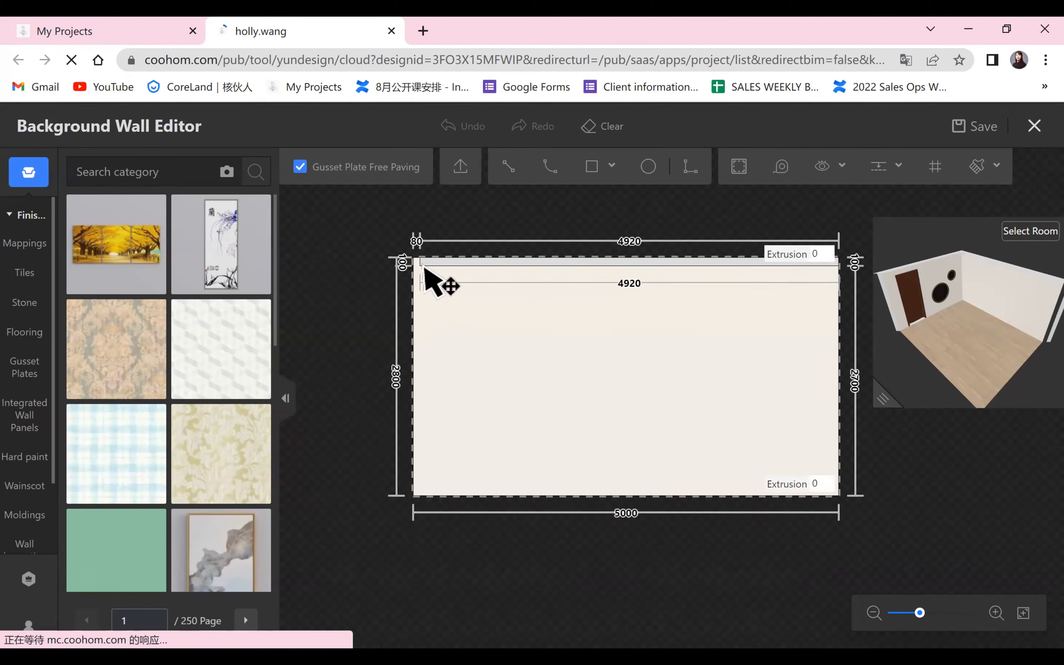
Draw two adjacent full-height rectangular areas, 779 mm and 967 mm wide, starting beside the wall's 80 mm left border strip.
click(593, 166)
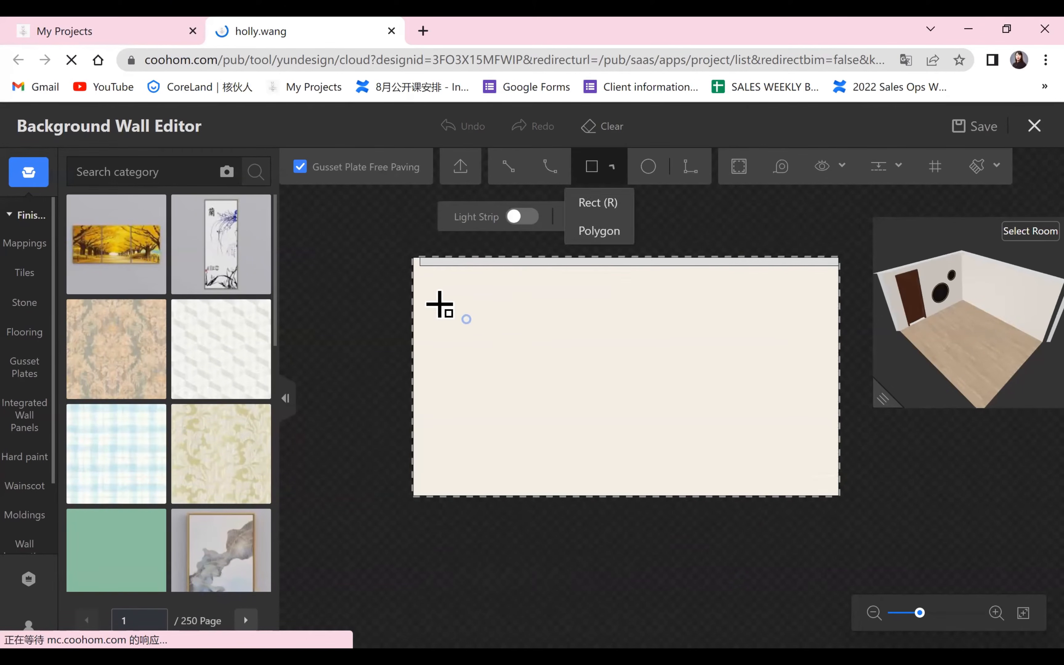
click(459, 307)
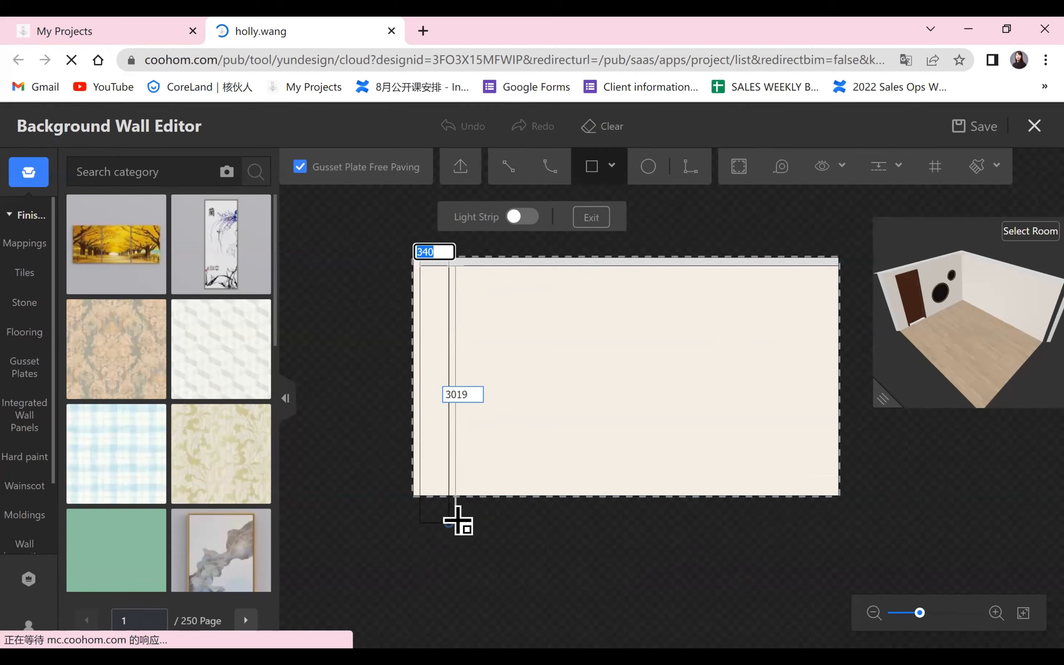
click(486, 496)
click(486, 265)
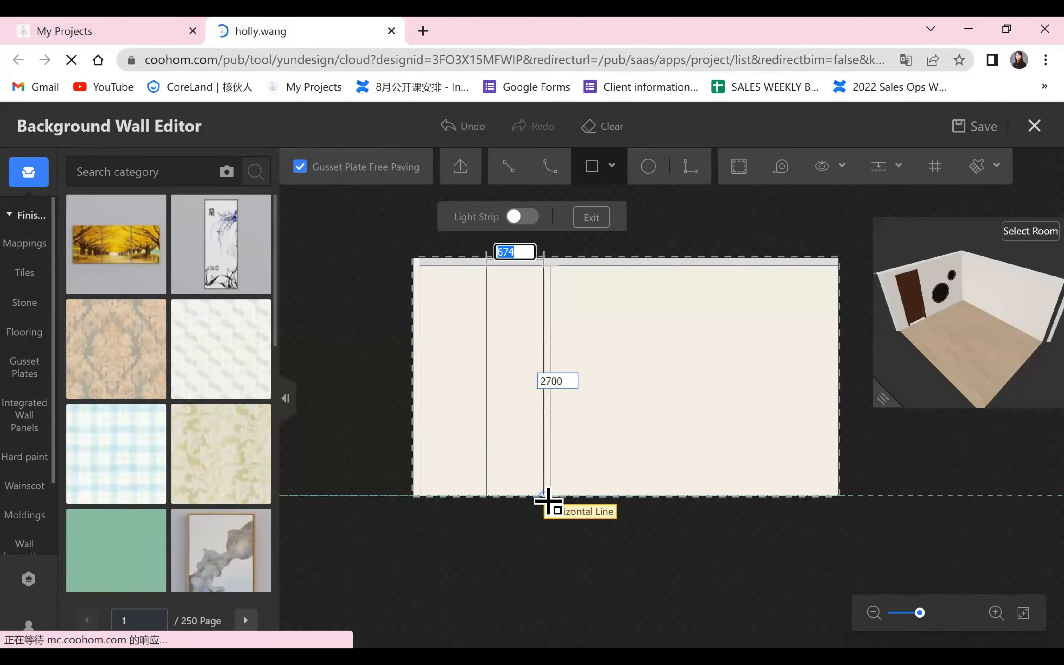
click(568, 495)
right_click(523, 584)
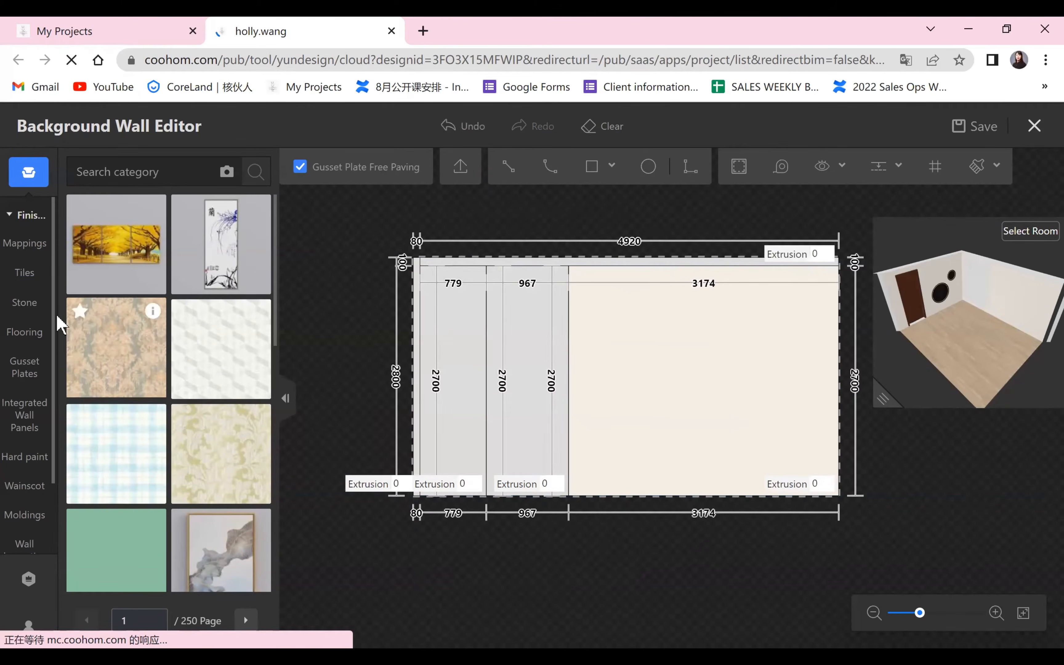
Apply the dark grey veined stone to both the 779 mm and 967 mm areas.
click(26, 306)
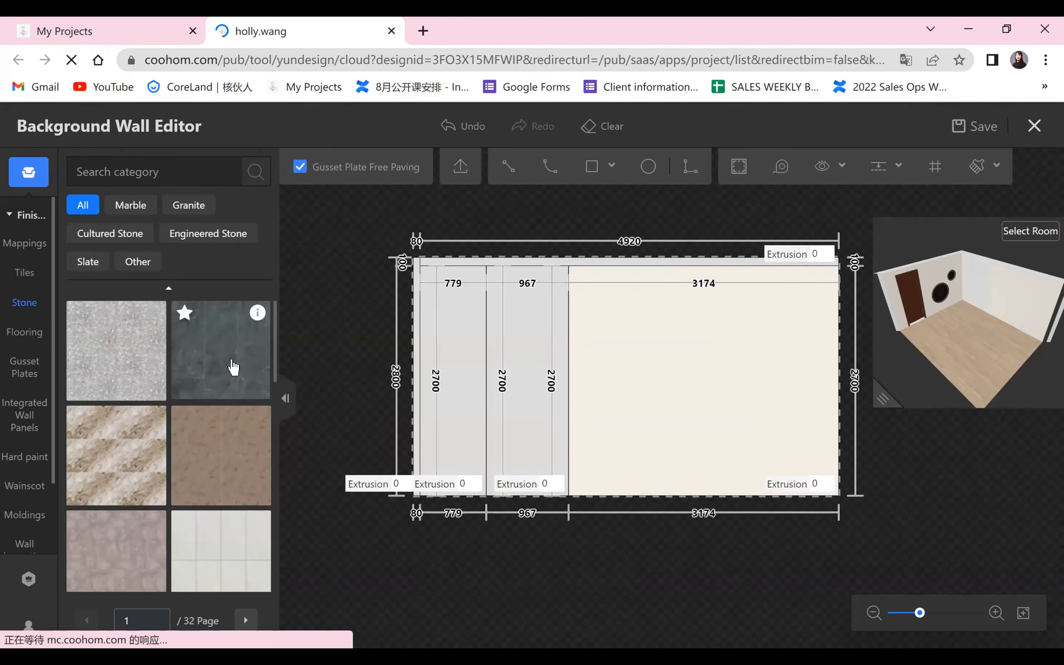
click(256, 374)
click(465, 400)
click(539, 422)
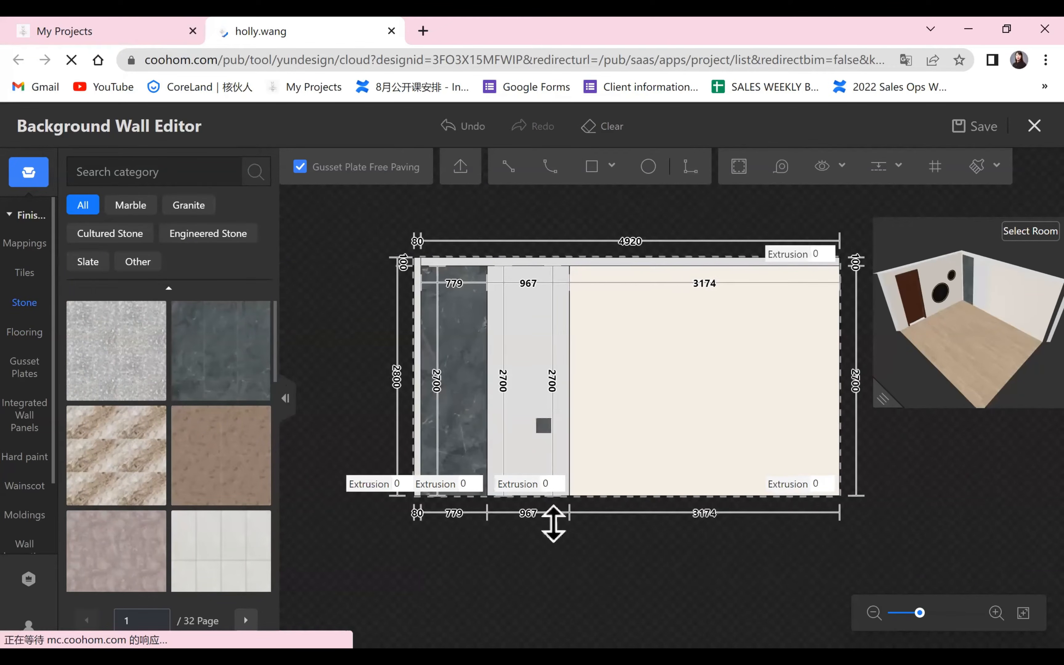
right_click(554, 557)
Examine the dividing line between the two stone areas and view the stone finish in an enlarged 3D preview.
scroll(554, 558, up, 3)
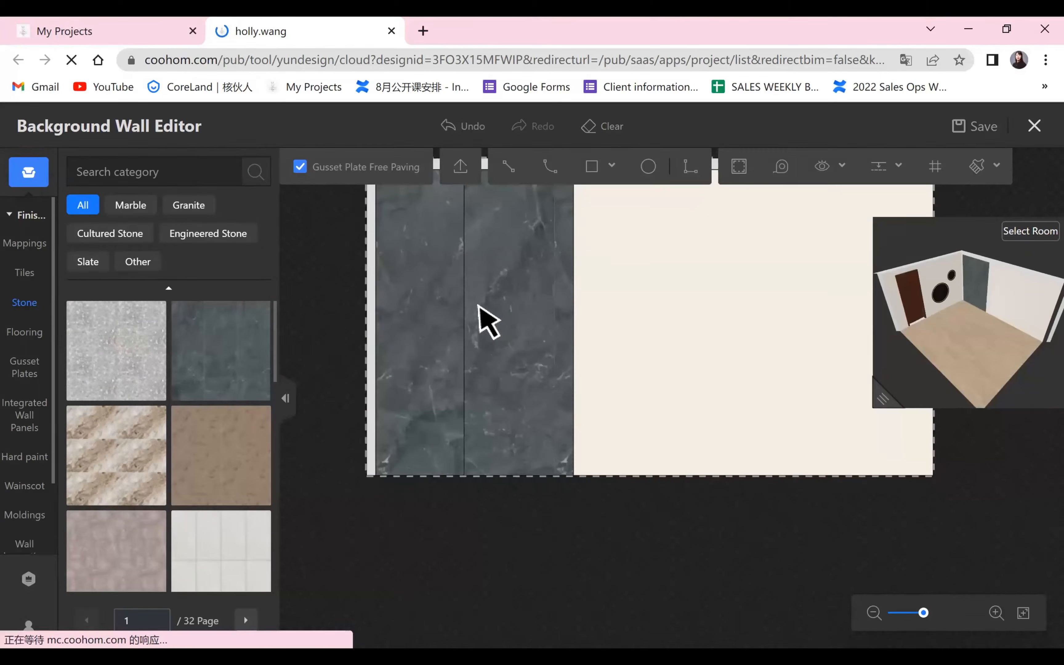
click(462, 280)
drag(893, 400, 357, 633)
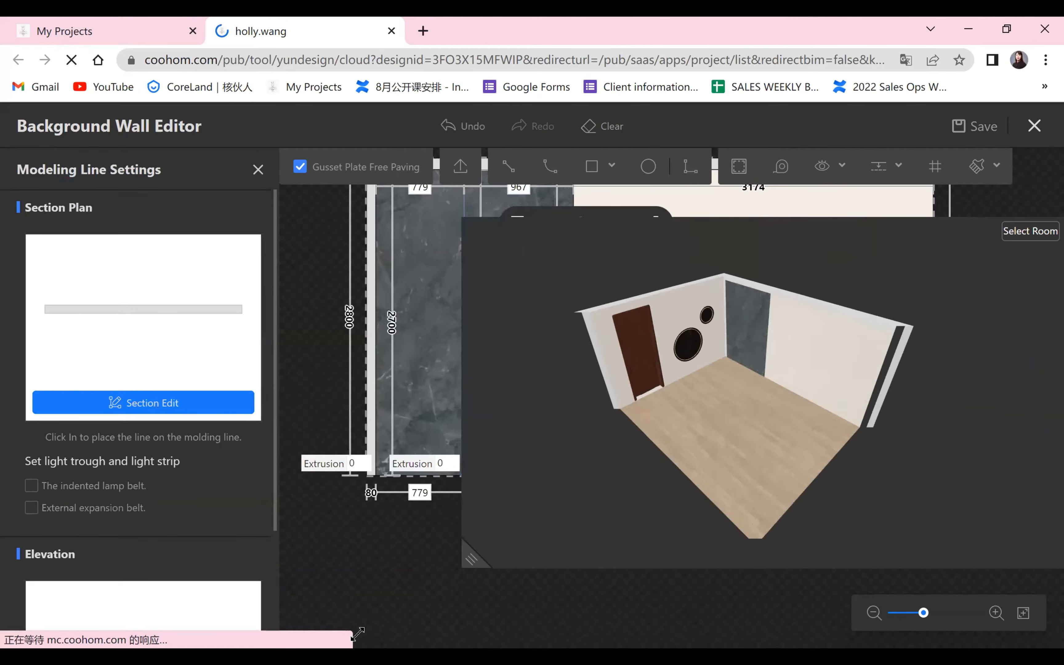
drag(635, 532, 562, 348)
scroll(785, 513, up, 3)
scroll(559, 391, up, 2)
mouse_move(686, 546)
mouse_down()
mouse_move(652, 560)
mouse_move(673, 552)
mouse_up()
drag(361, 631, 864, 396)
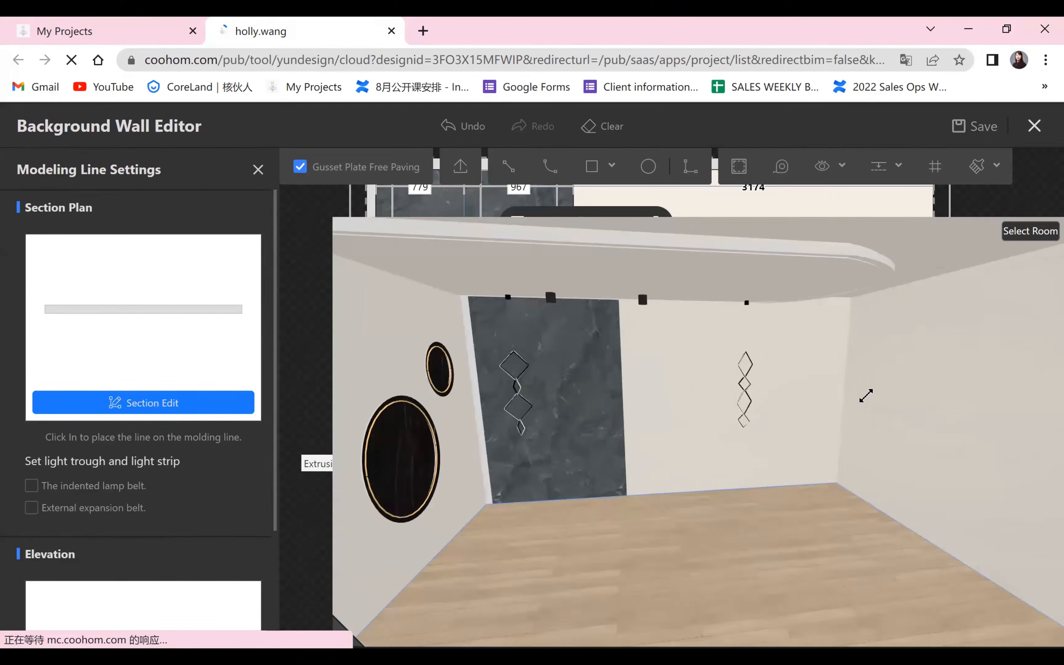
click(258, 169)
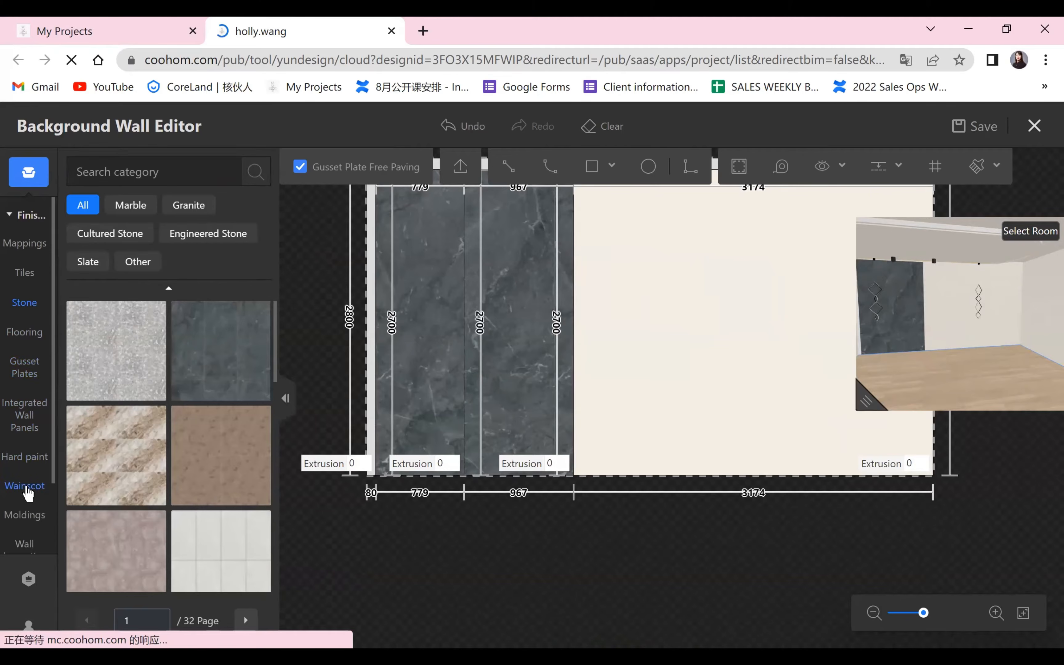
Try a slim dark molding around the 779 mm stone area, and undo it.
click(34, 523)
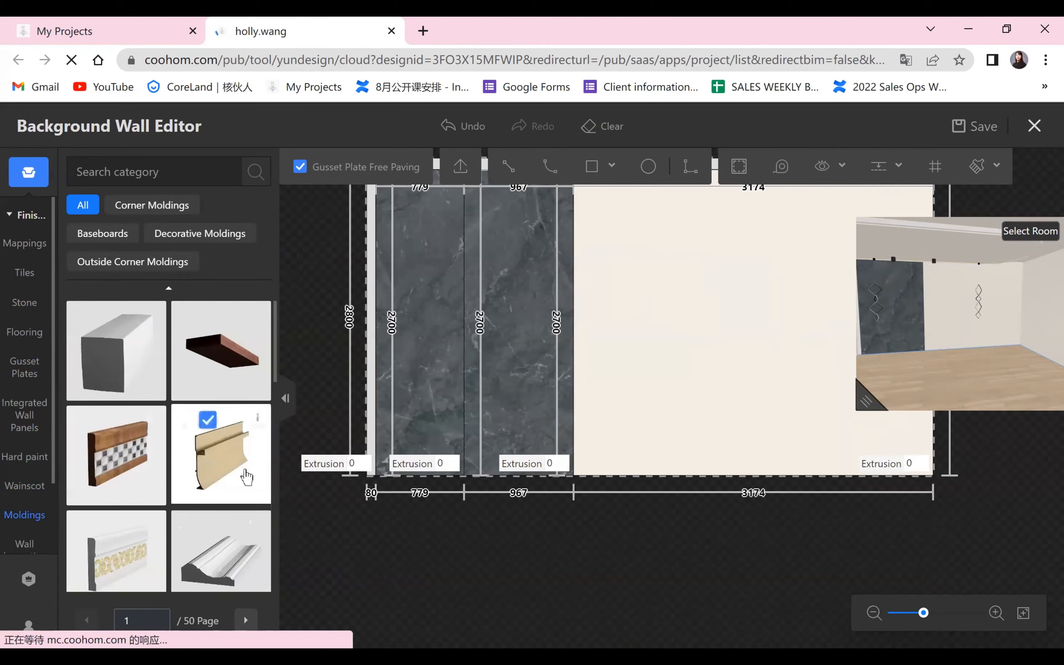
scroll(235, 471, down, 3)
scroll(235, 472, down, 5)
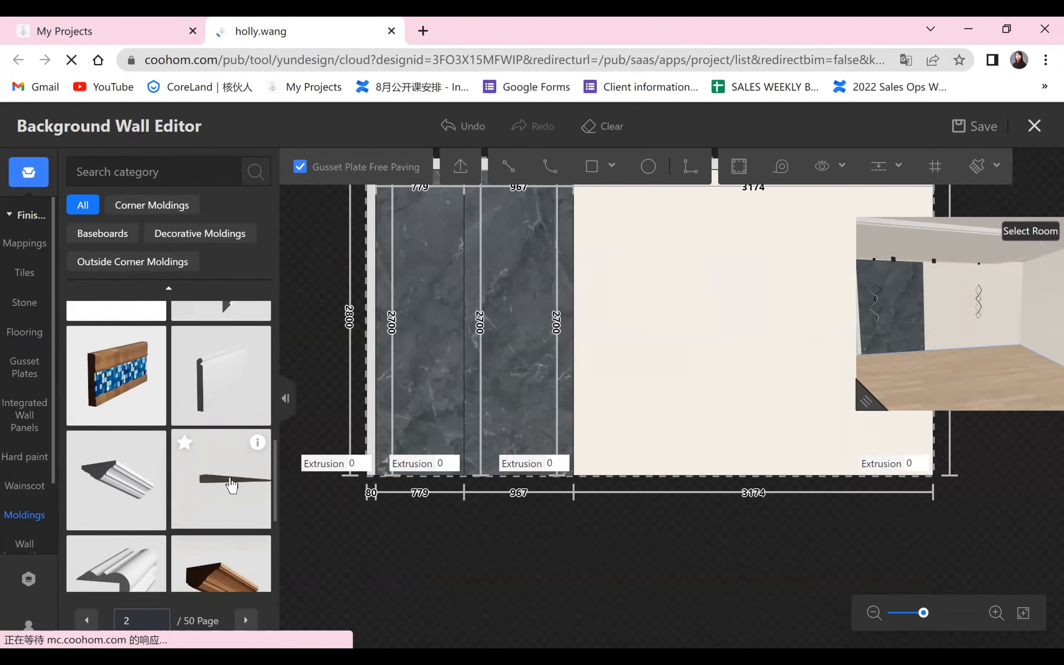
click(215, 481)
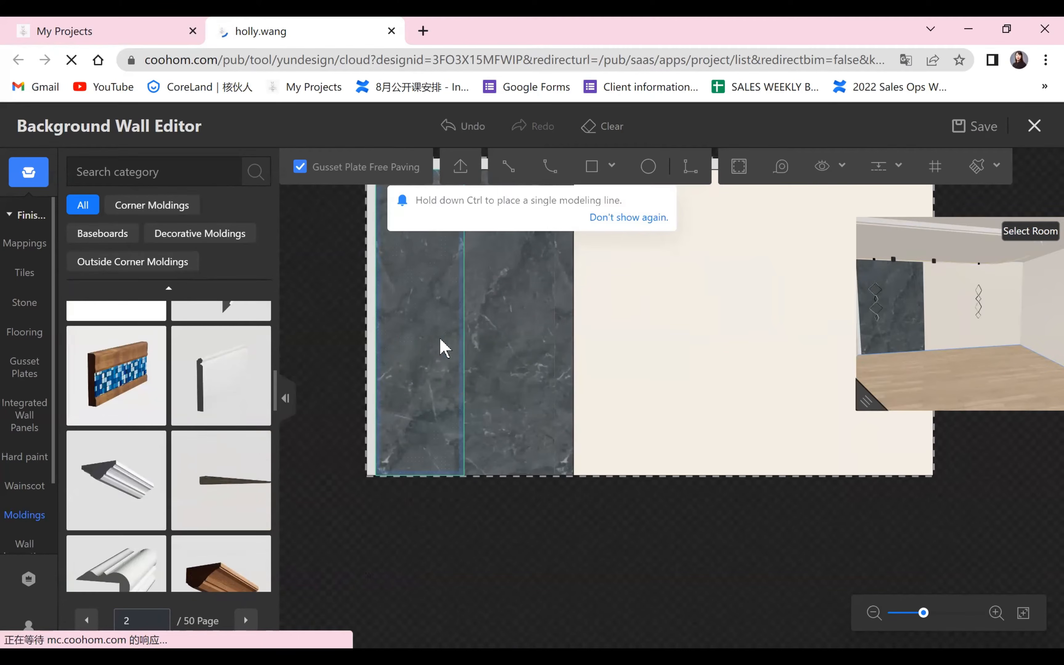
click(465, 333)
scroll(507, 538, up, 2)
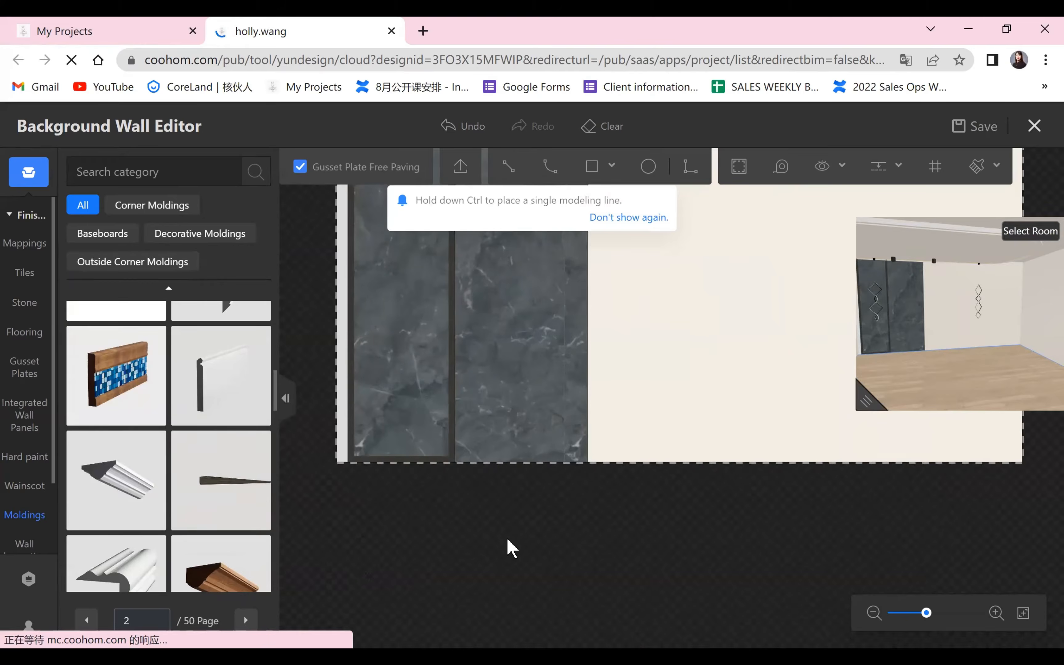
drag(507, 538, 504, 635)
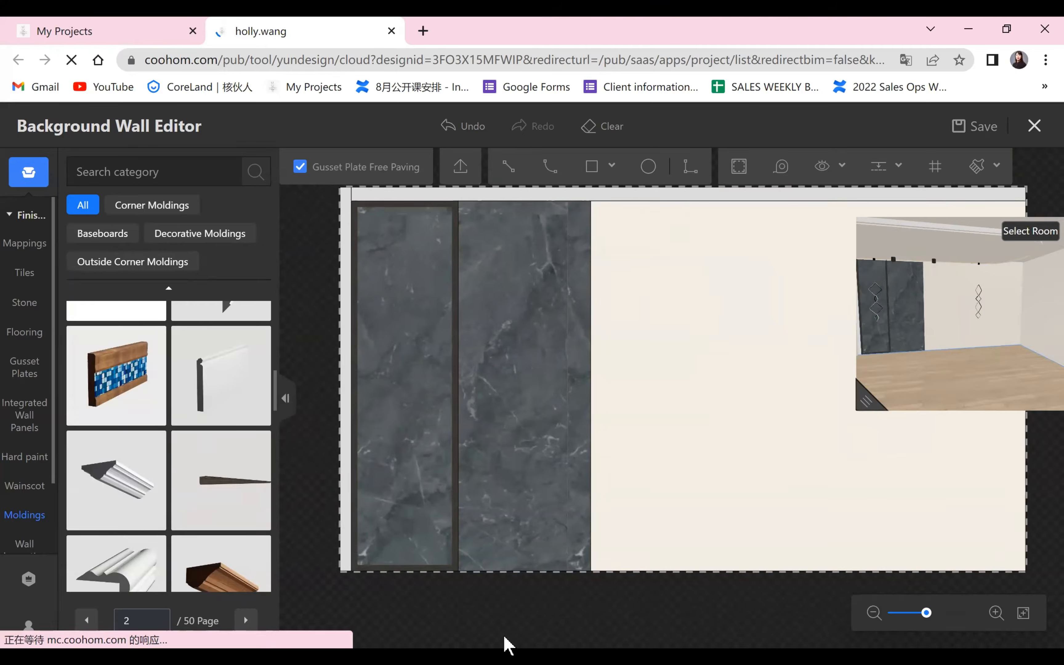
click(447, 129)
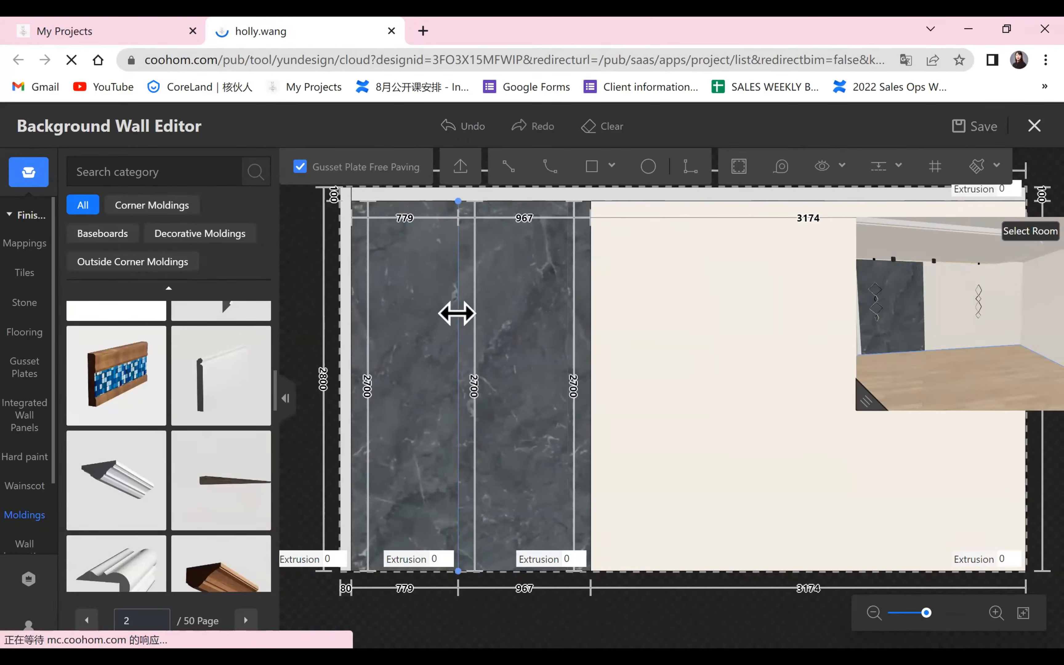
Add a slim dark molding to only the 967 mm side of the line dividing the two stone areas through its section profile.
click(457, 313)
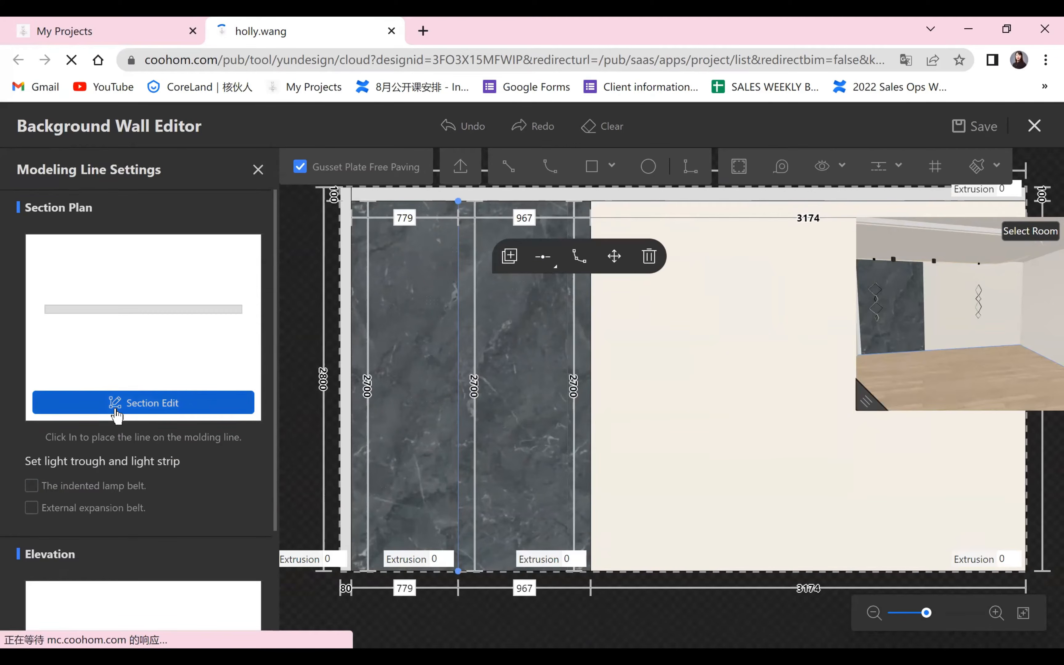
click(116, 412)
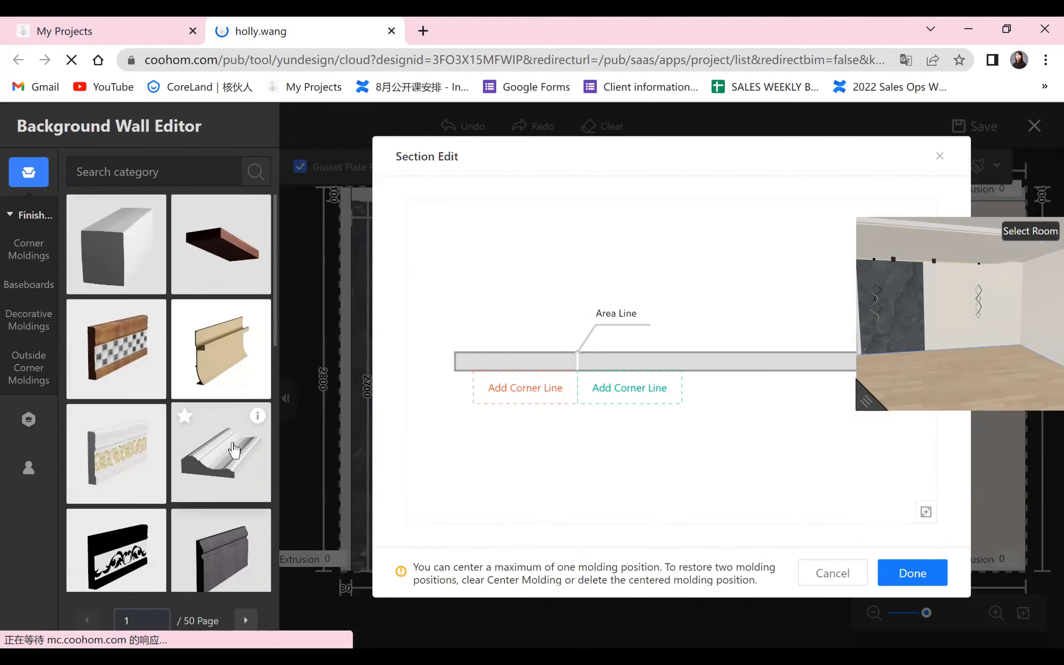
scroll(231, 443, down, 5)
click(233, 445)
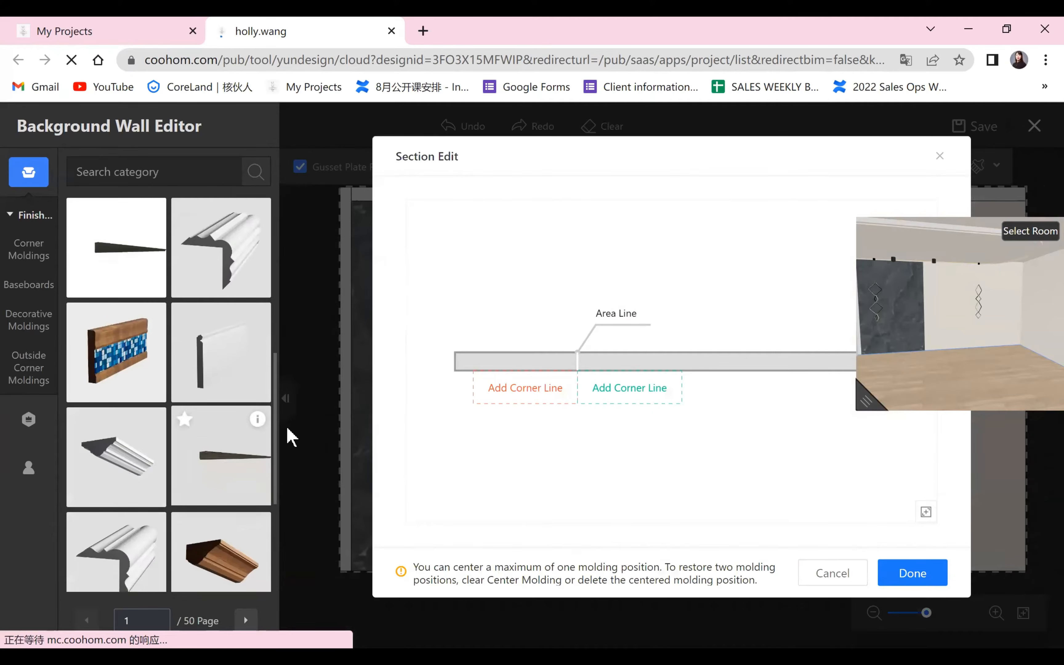
click(623, 396)
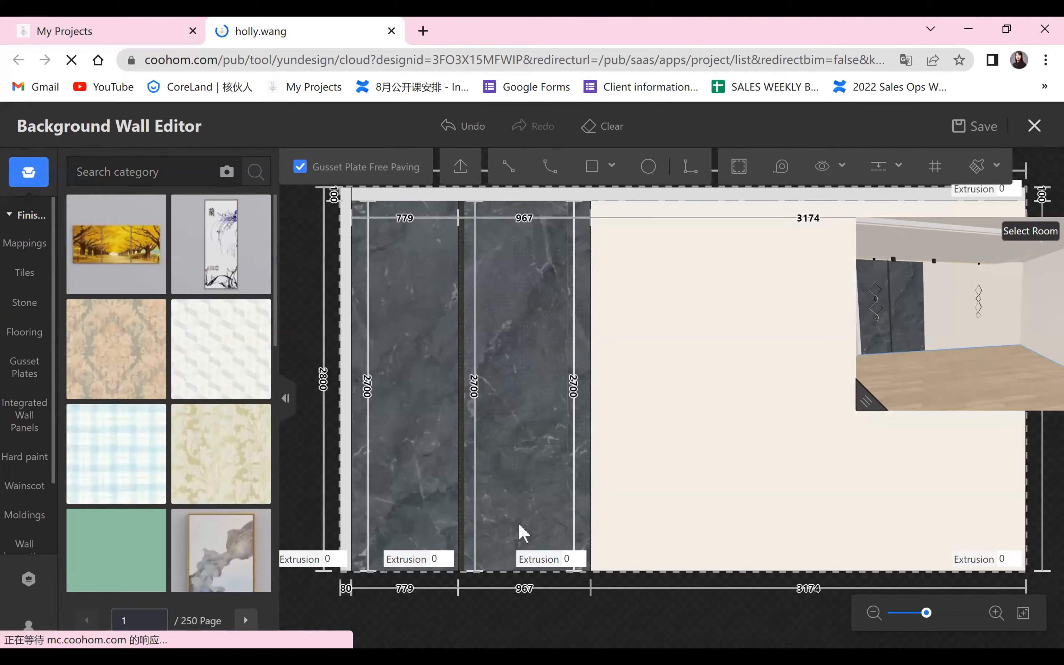
Inspect the single molding strip in the 3D preview and review its profile, offset and material settings.
key(space)
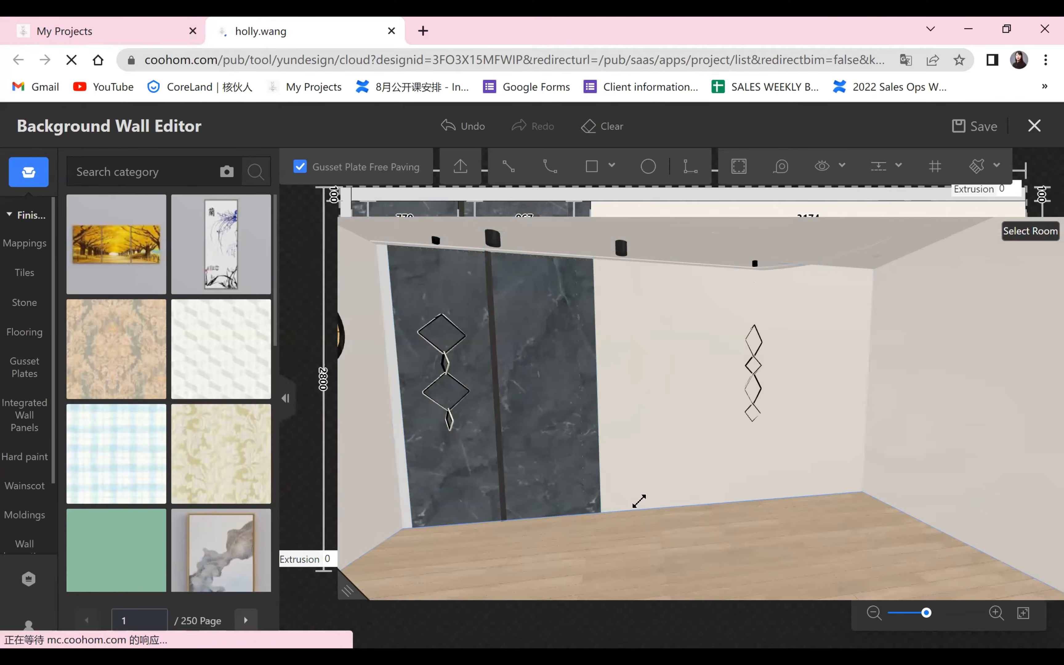
drag(638, 501, 888, 401)
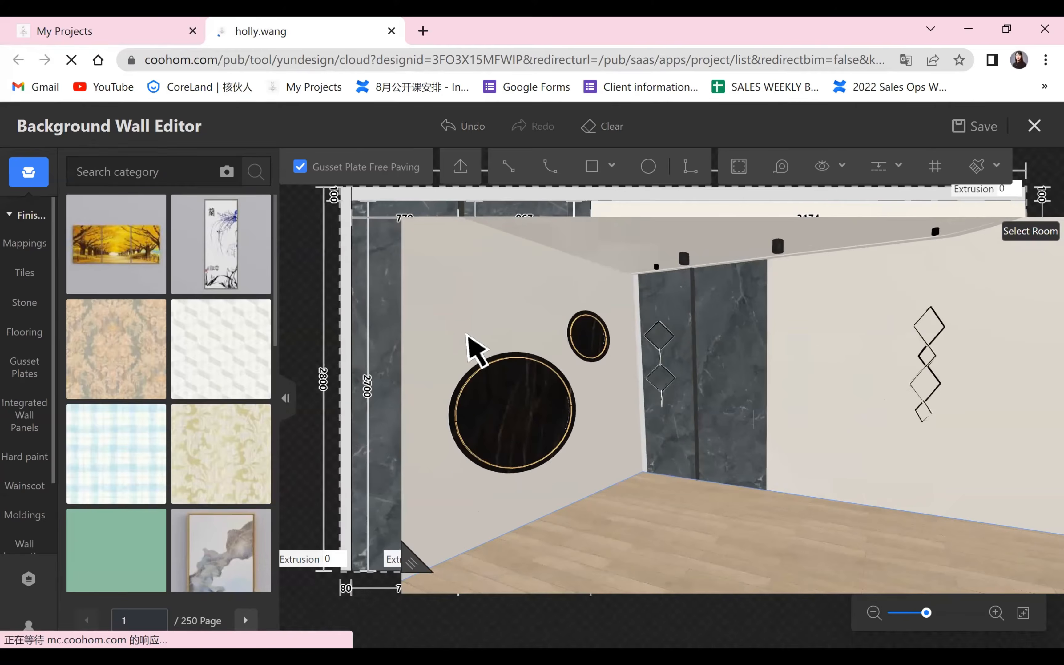
key(space)
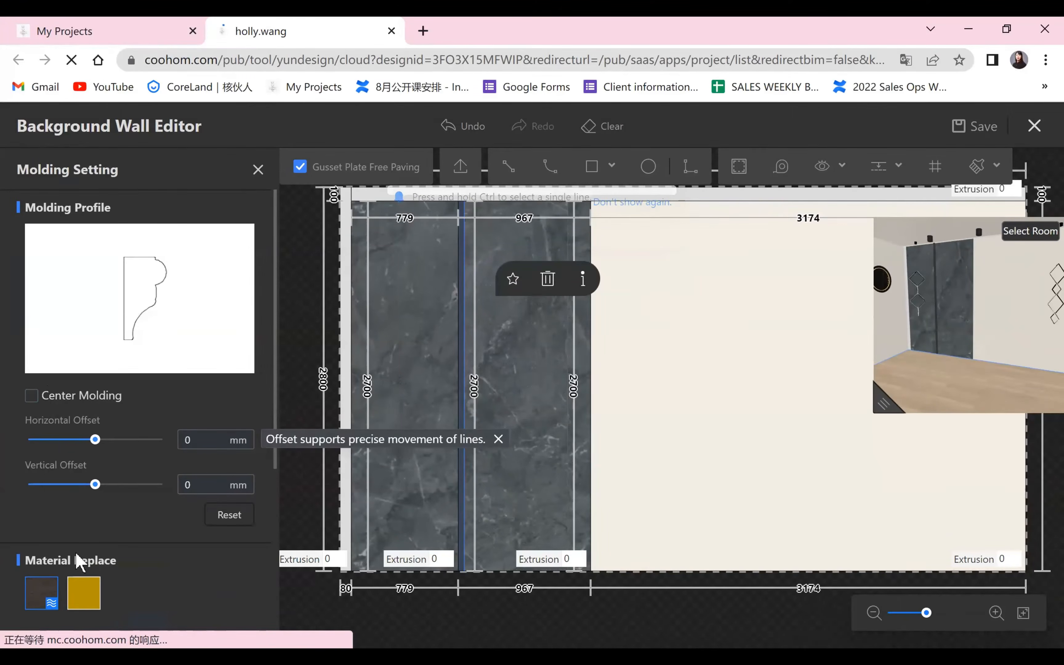
scroll(80, 546, down, 5)
scroll(83, 547, up, 5)
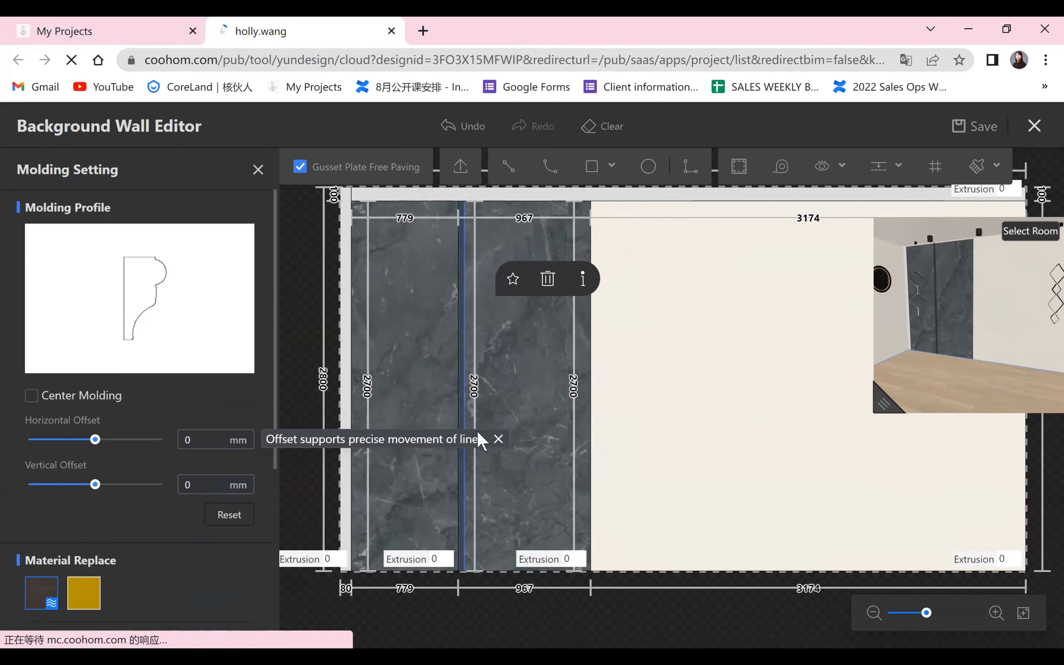
Set the dividing-line molding's width to 30 mm in its section profile.
click(458, 357)
click(143, 403)
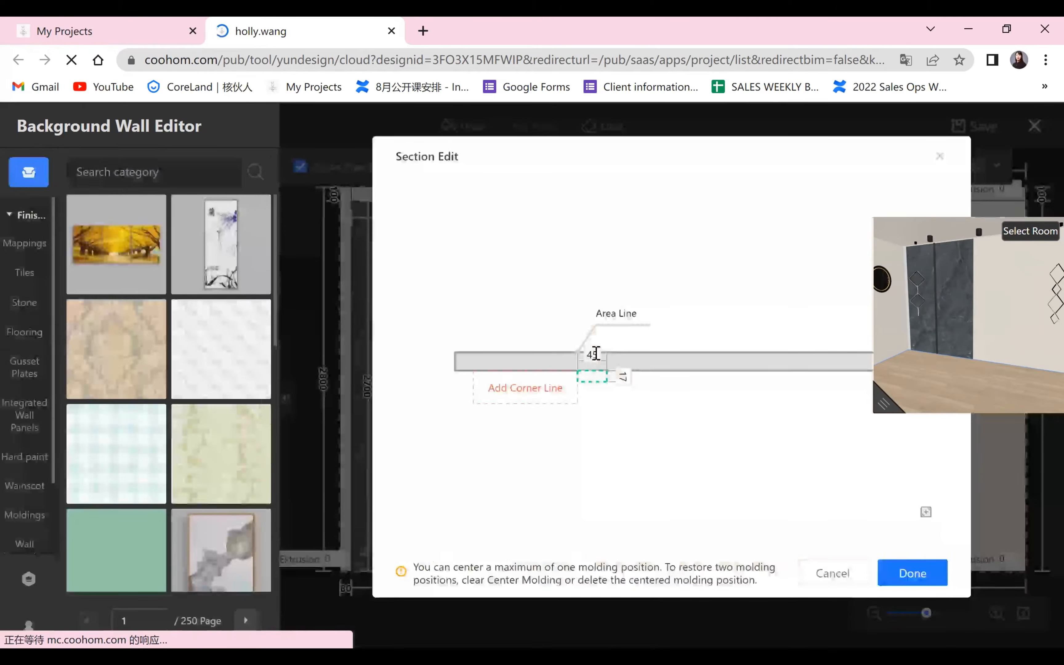
click(592, 354)
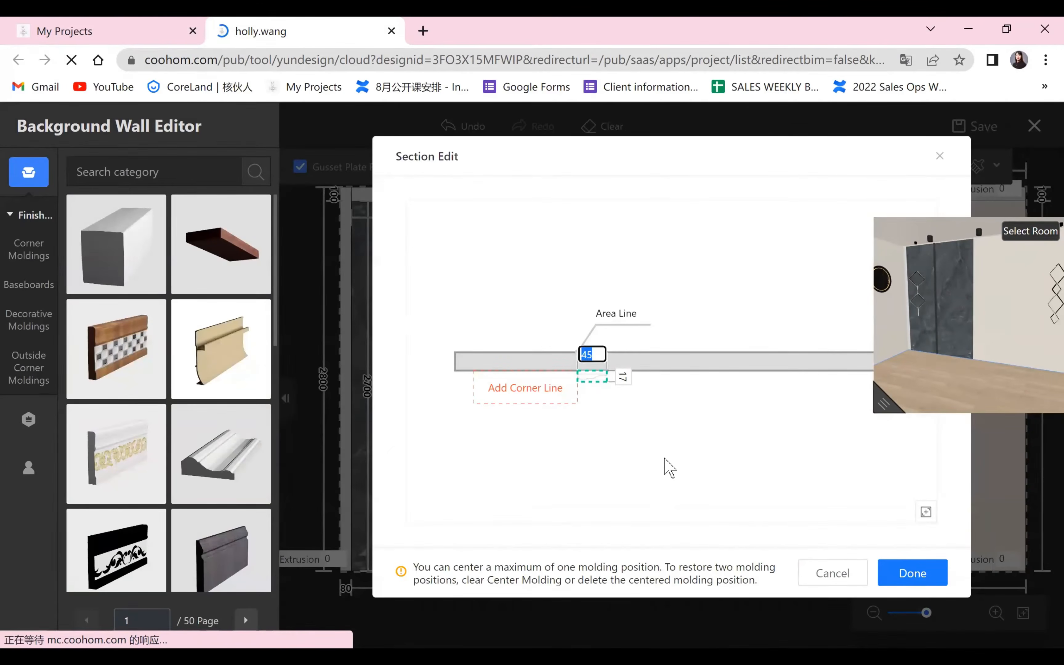
key(Return)
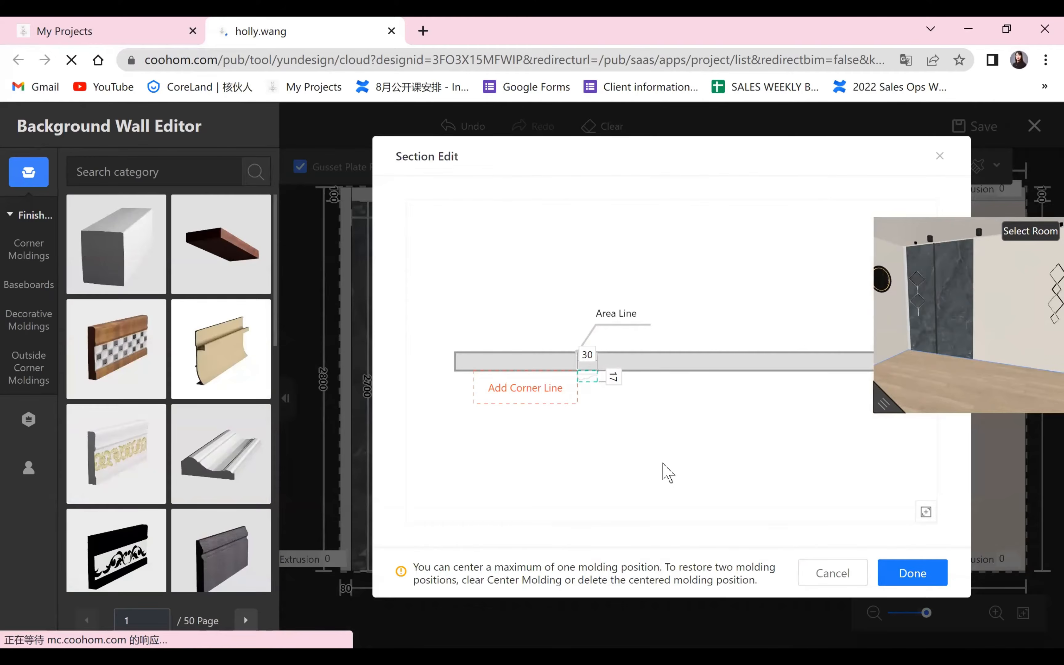
click(901, 580)
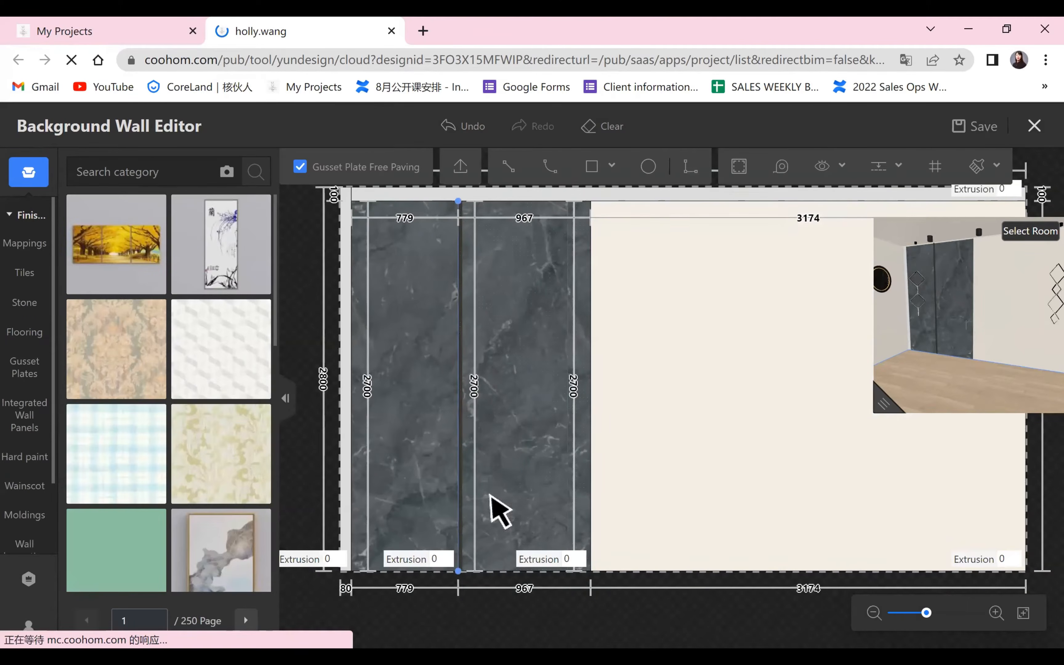
Check the narrowed molding strip between the stone areas, both on the elevation and in the enlarged 3D preview.
scroll(450, 461, up, 5)
scroll(453, 488, down, 4)
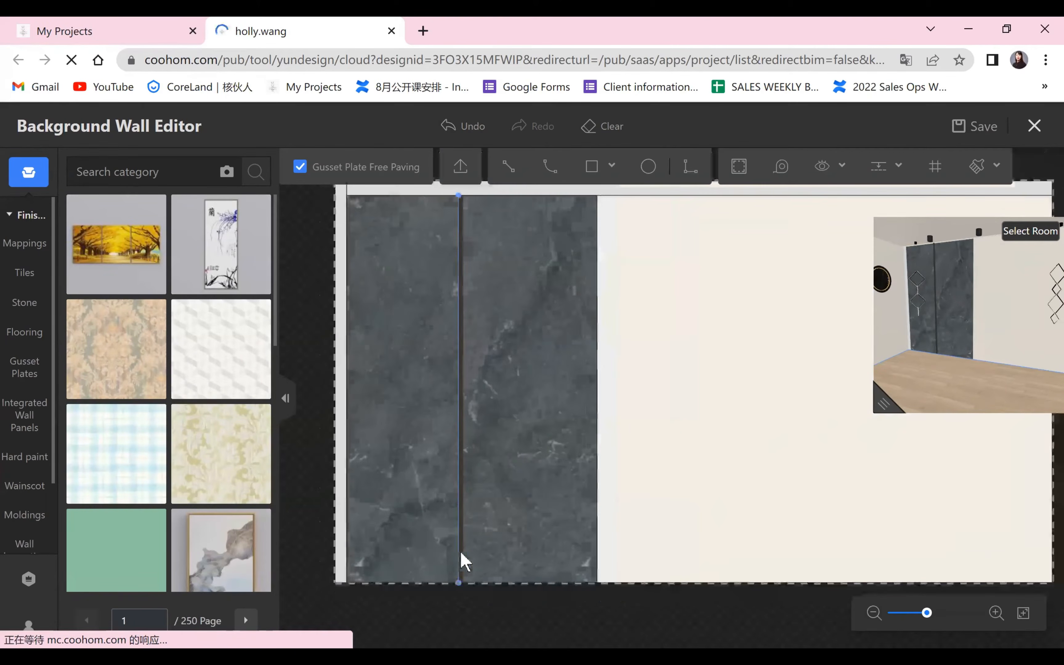
scroll(461, 553, down, 2)
drag(883, 403, 326, 577)
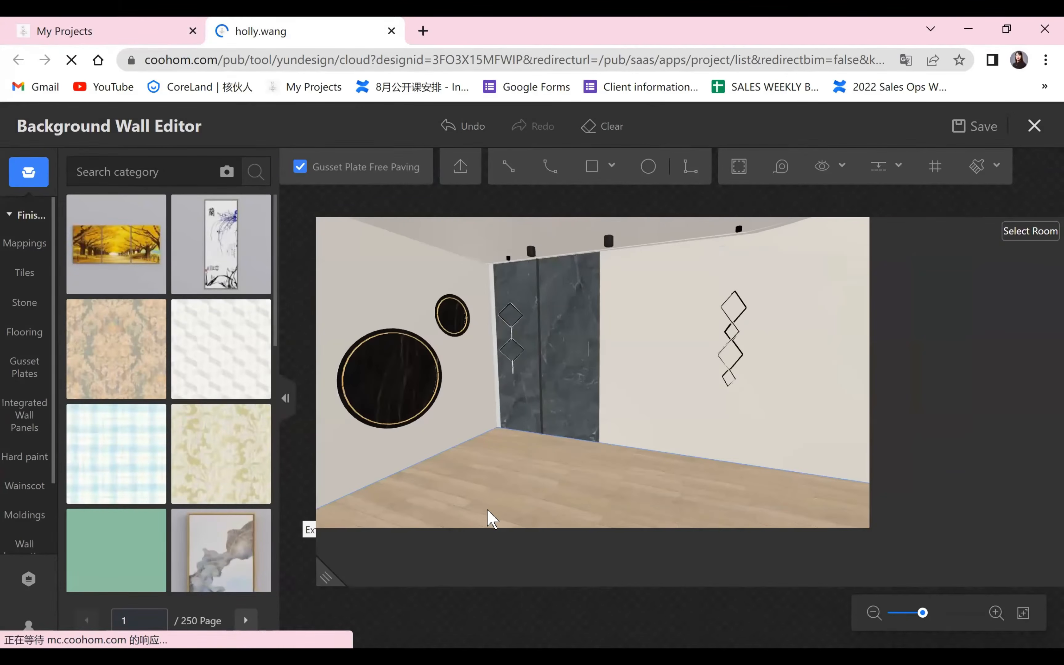
drag(488, 510, 405, 552)
scroll(412, 539, up, 3)
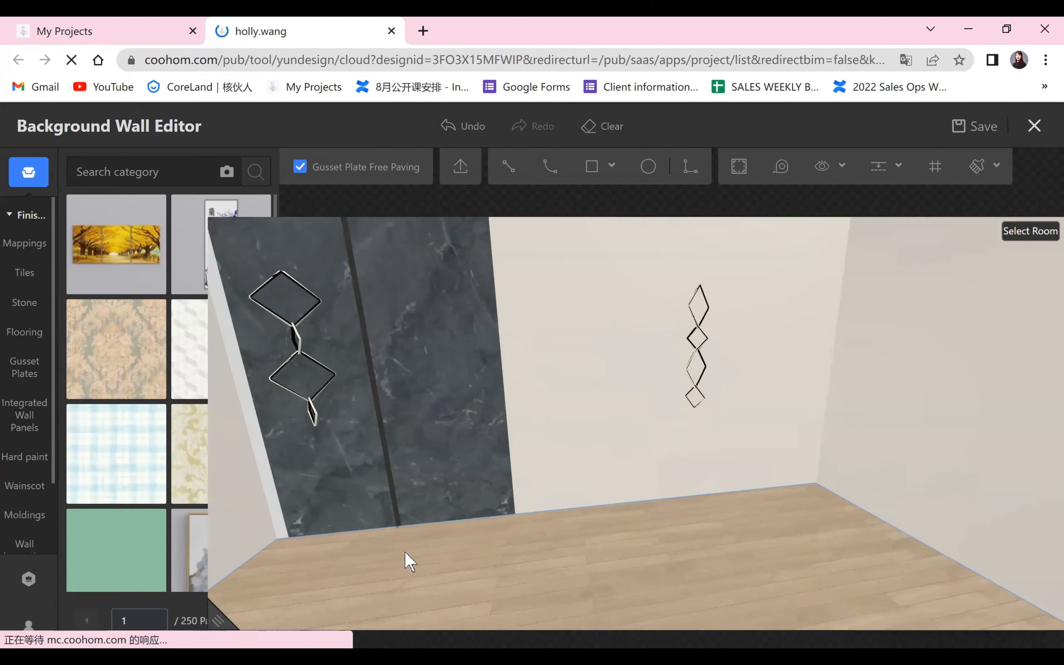
drag(235, 609, 922, 364)
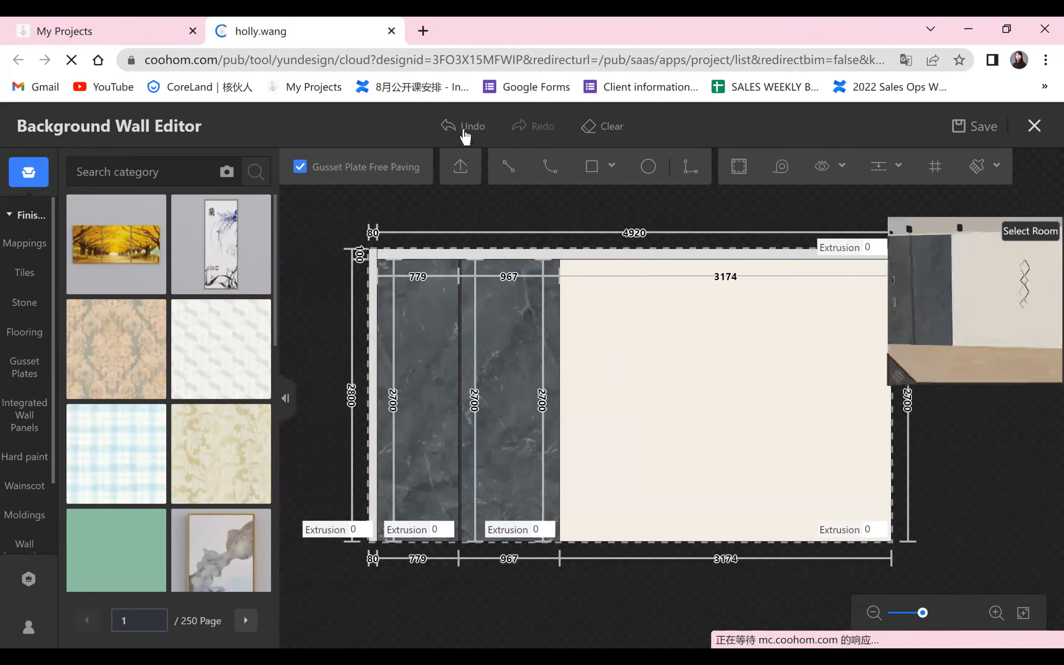
Undo the molding, the stone finishes and both drawn rectangular areas on the pendant-lamp wall.
click(463, 127)
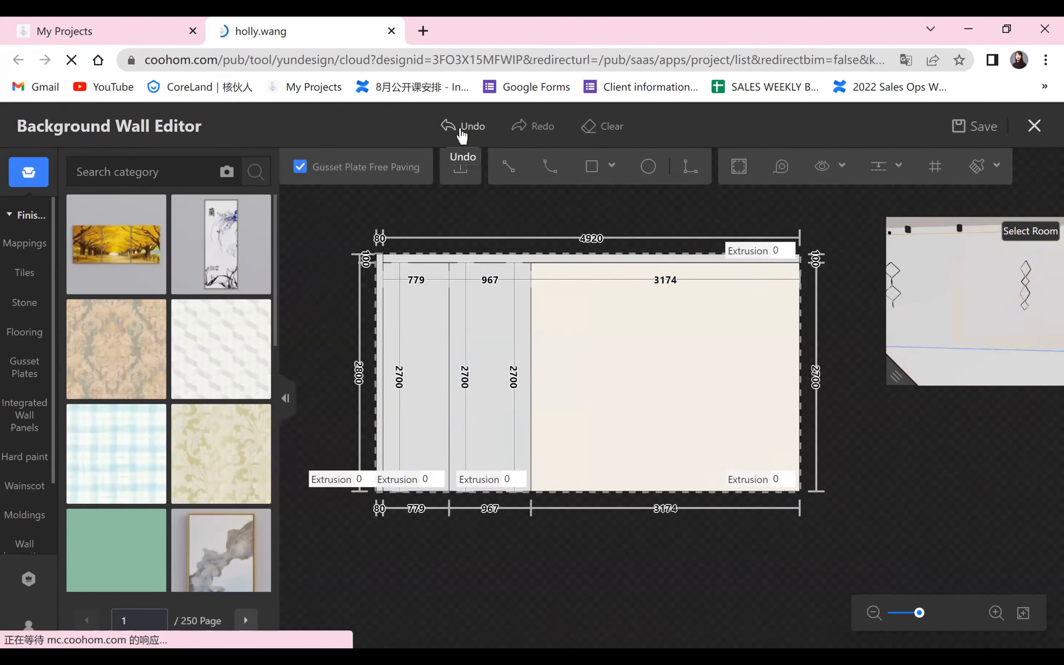
click(461, 130)
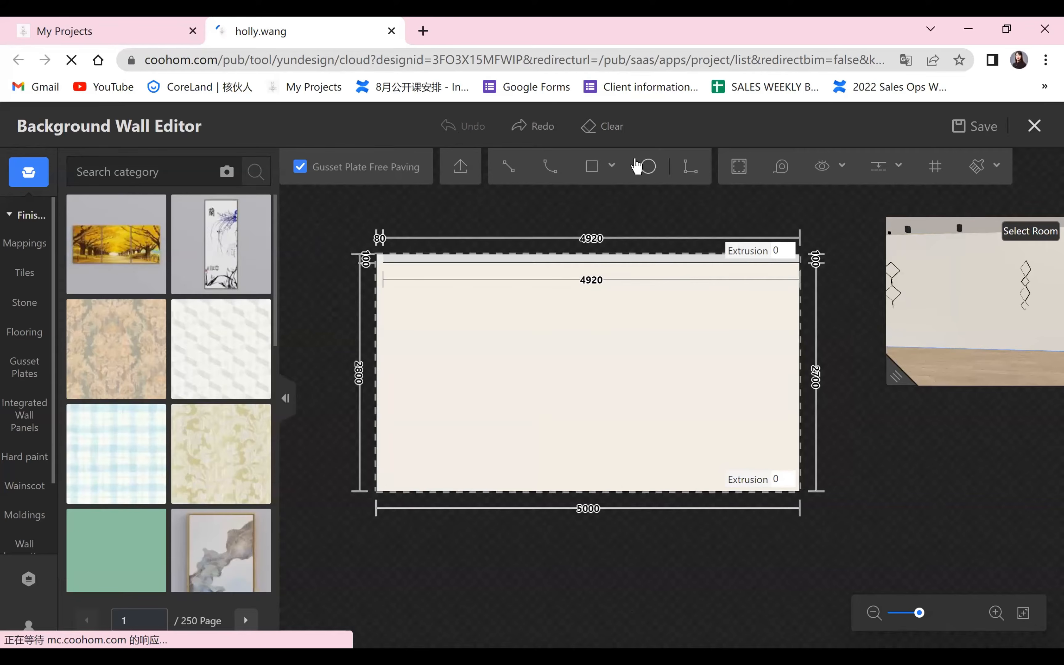
Draw a rectangular area about 2130 mm wide and 2700 mm high at the wall's right end, from the upper band to the floor.
click(591, 166)
click(799, 262)
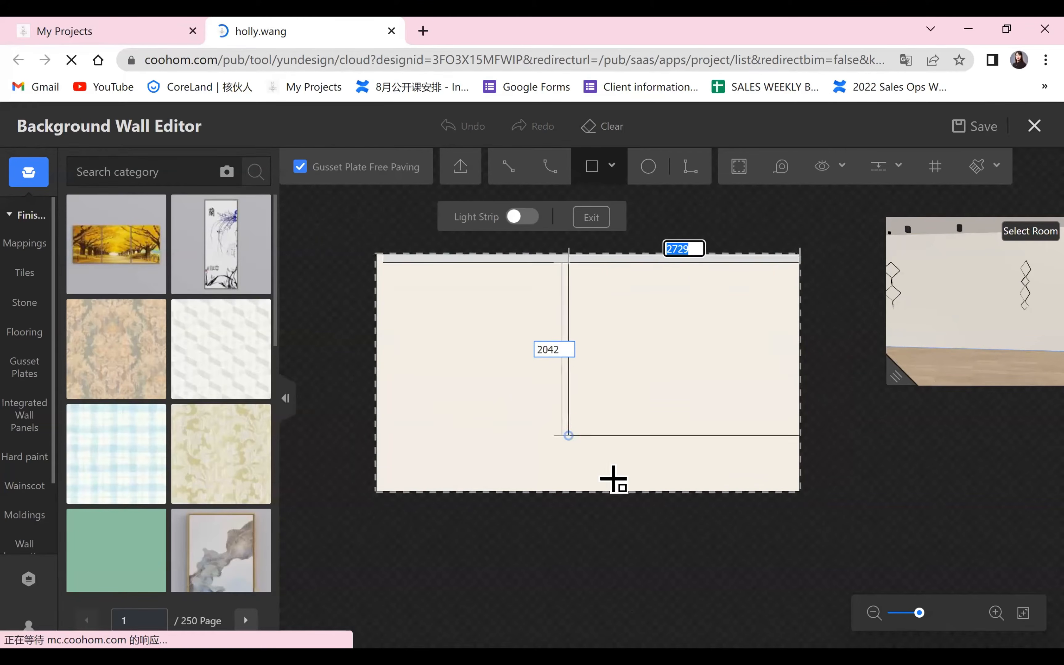
click(619, 490)
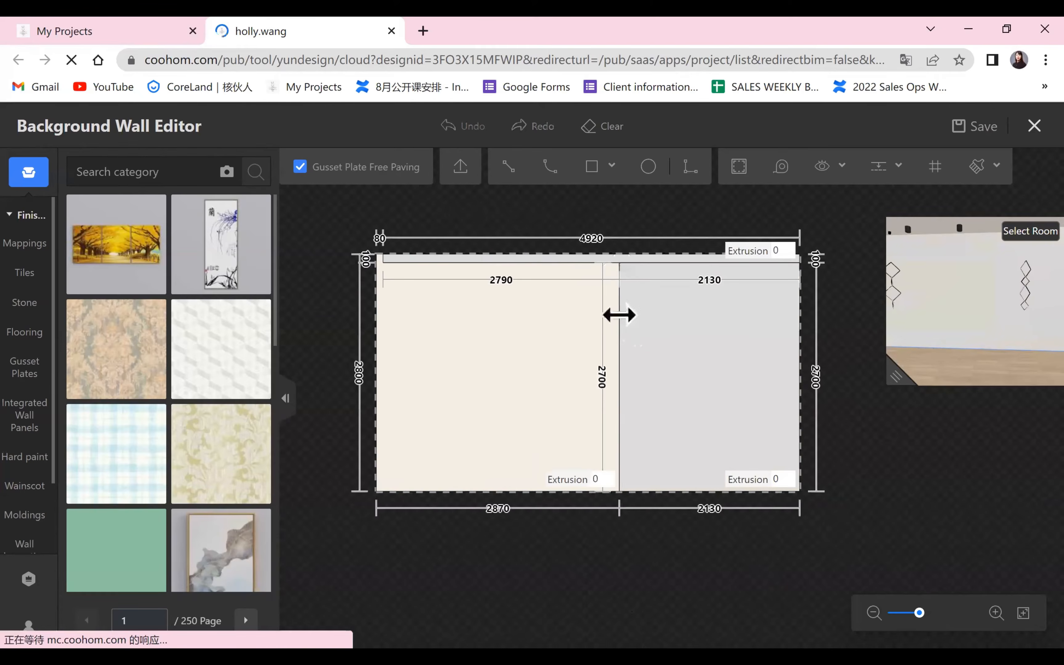
Set the width of the right rectangular wall area to 2200 mm.
click(618, 314)
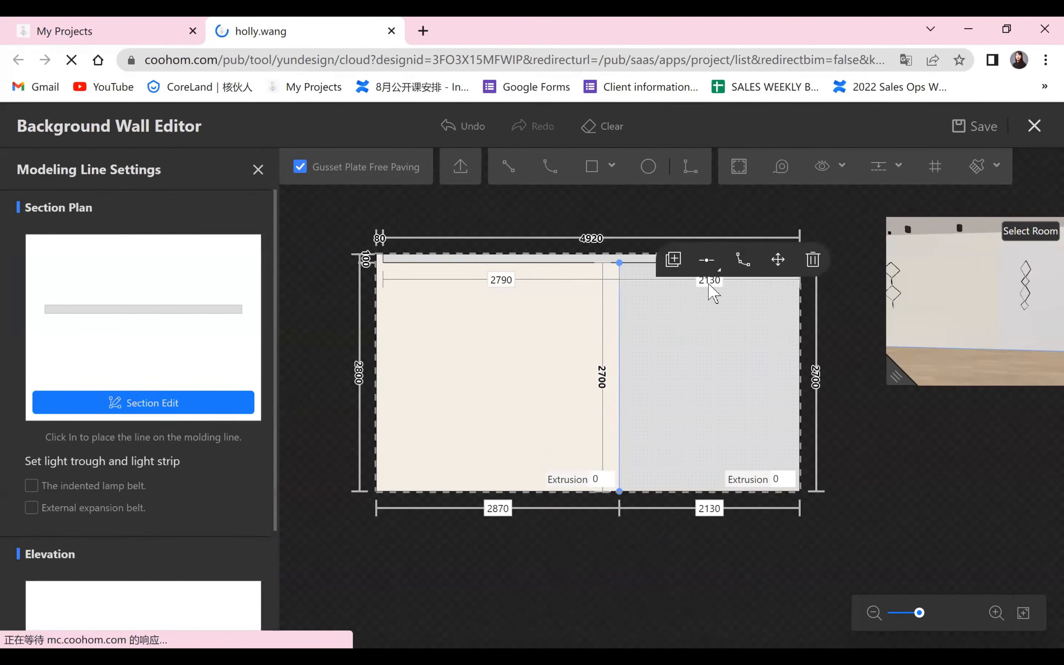
click(710, 283)
right_click(710, 284)
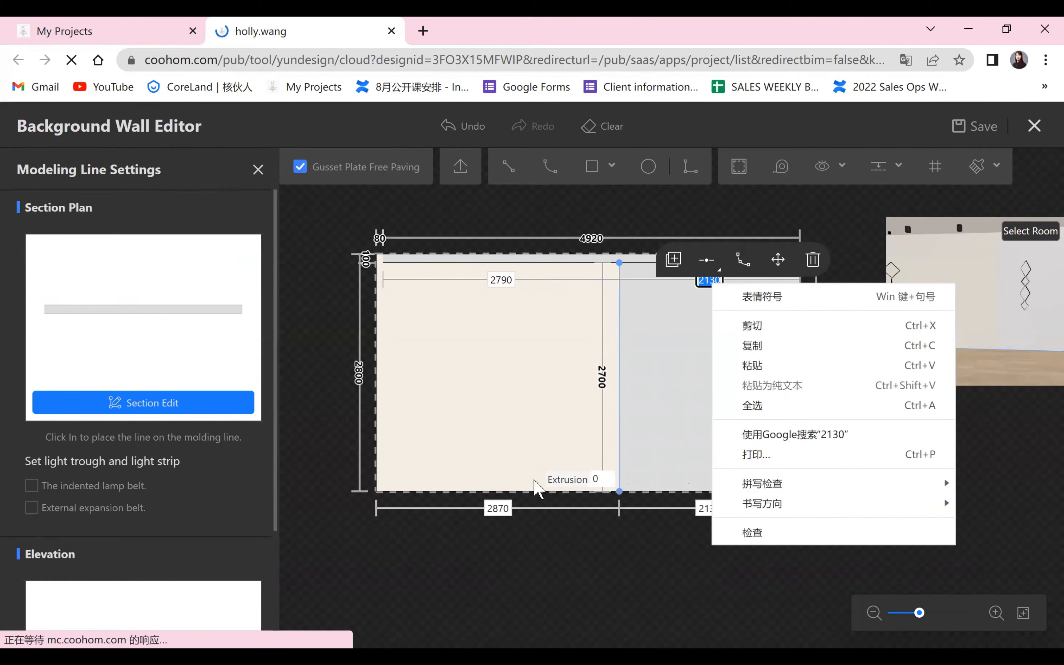
click(709, 510)
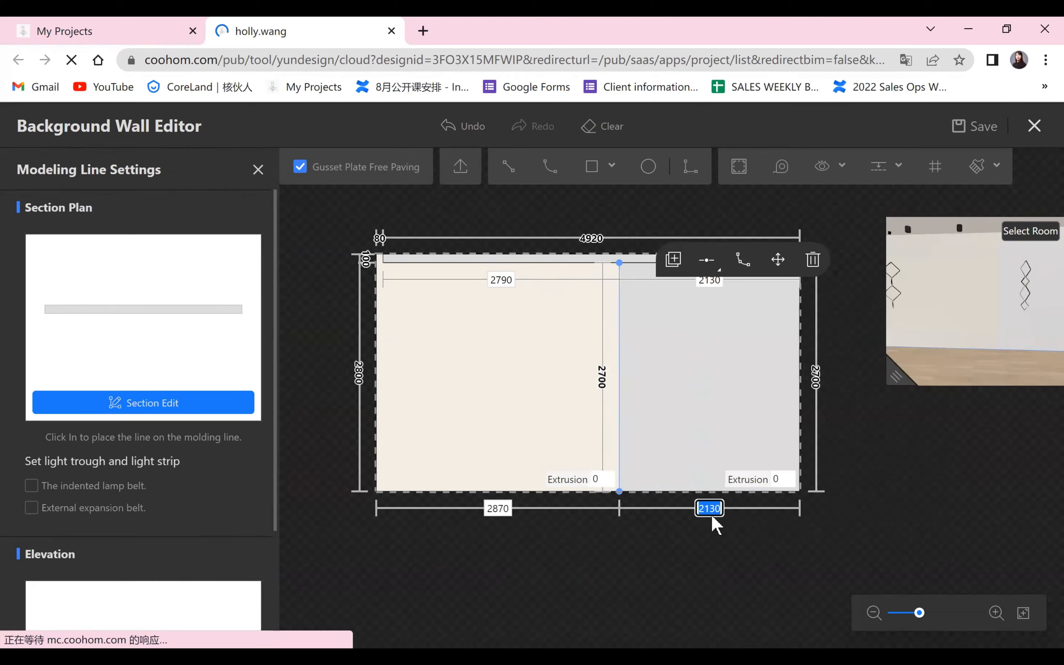
text(2200)
click(667, 593)
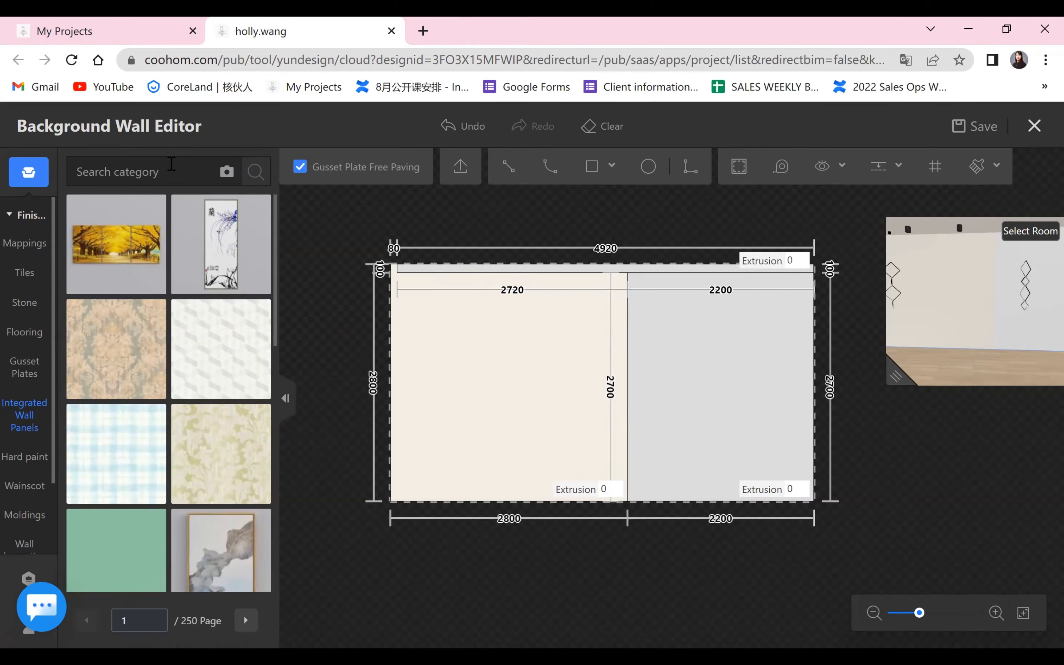
Reload the design page in the browser.
click(73, 59)
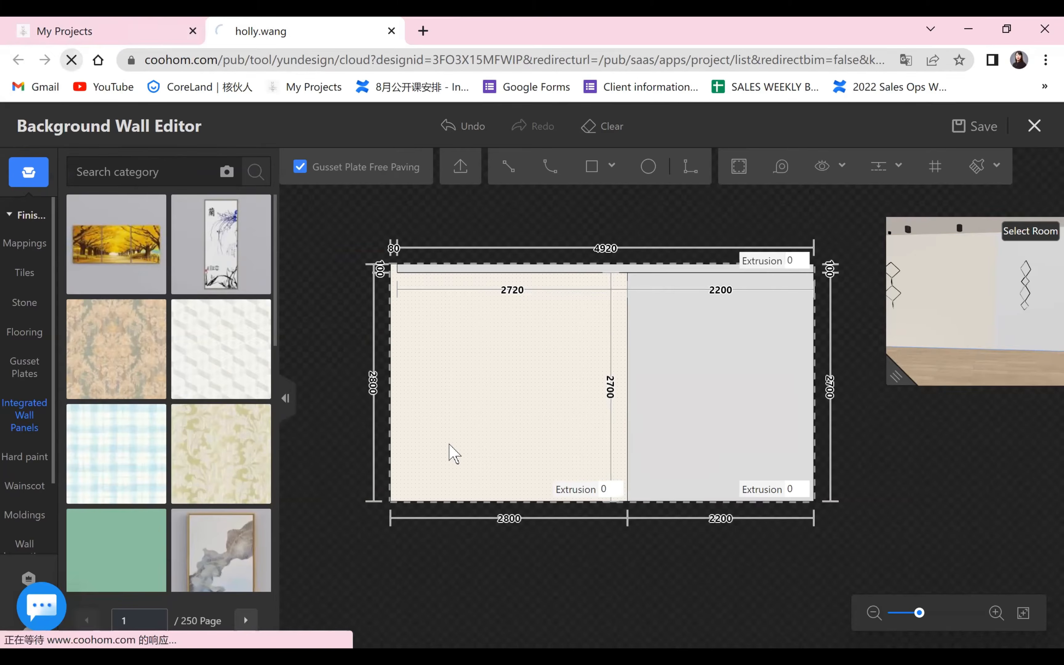
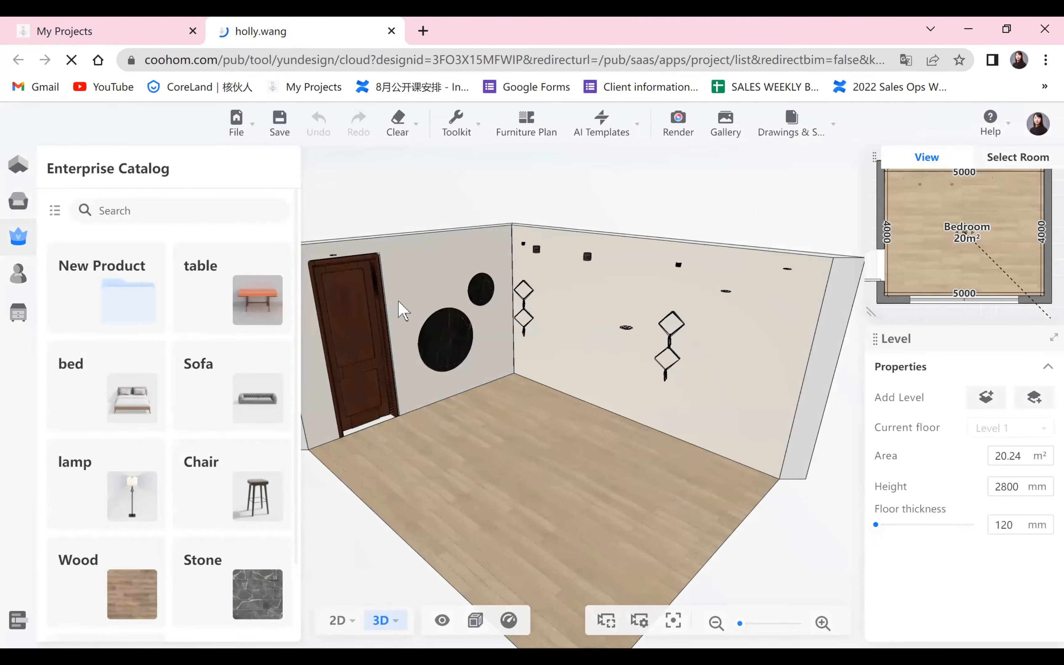
Open the pendant-lamp wall for editing, save the project and start a rectangular area.
drag(567, 365, 523, 176)
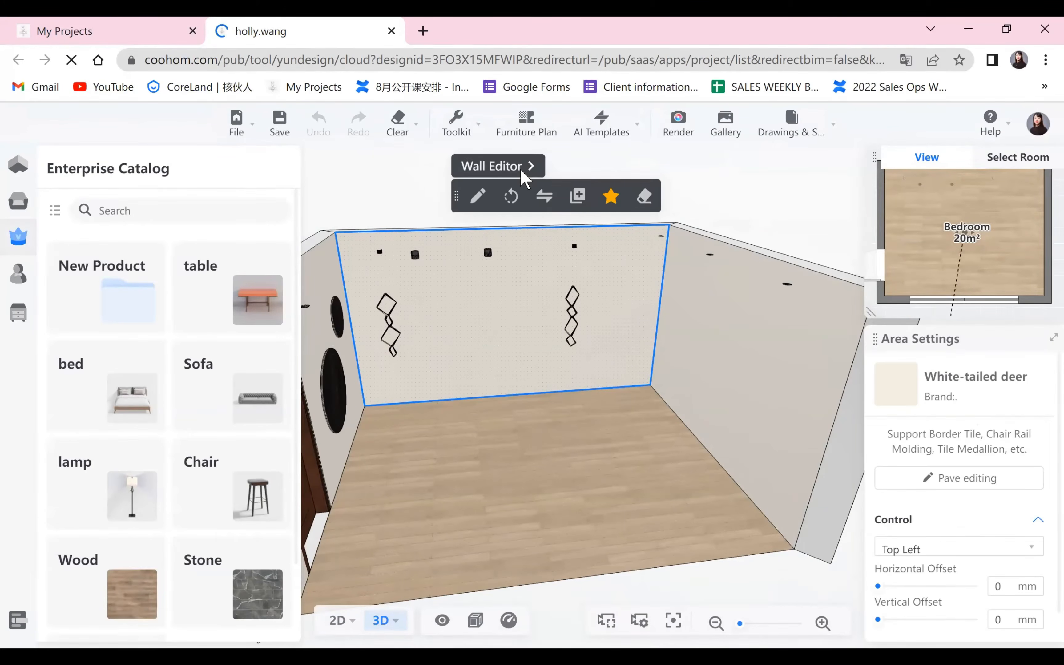
key(ctrl+s)
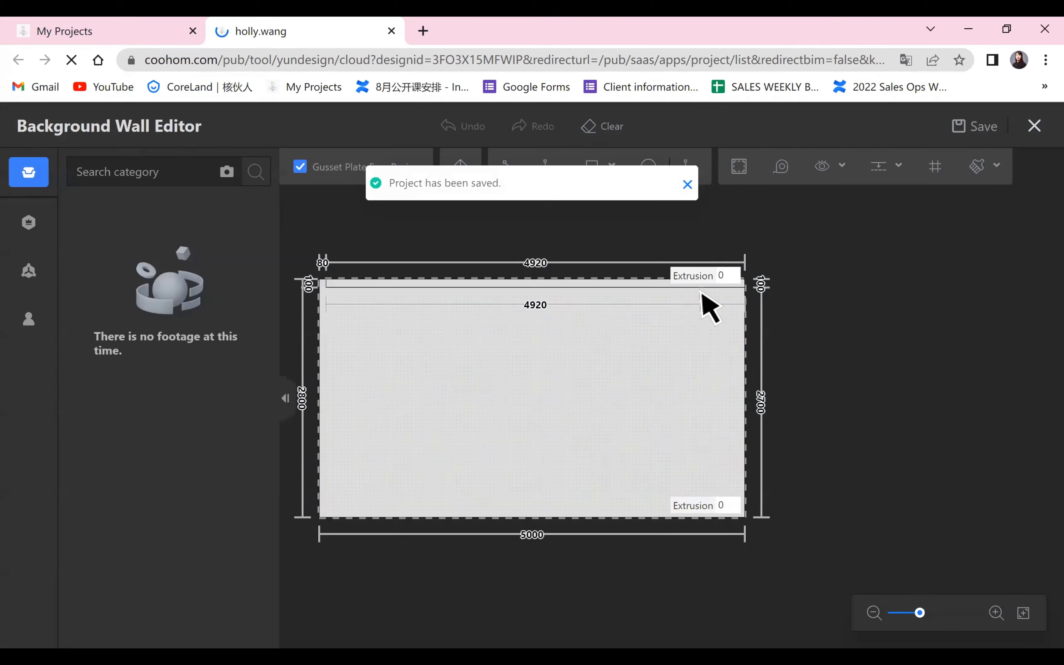
click(592, 167)
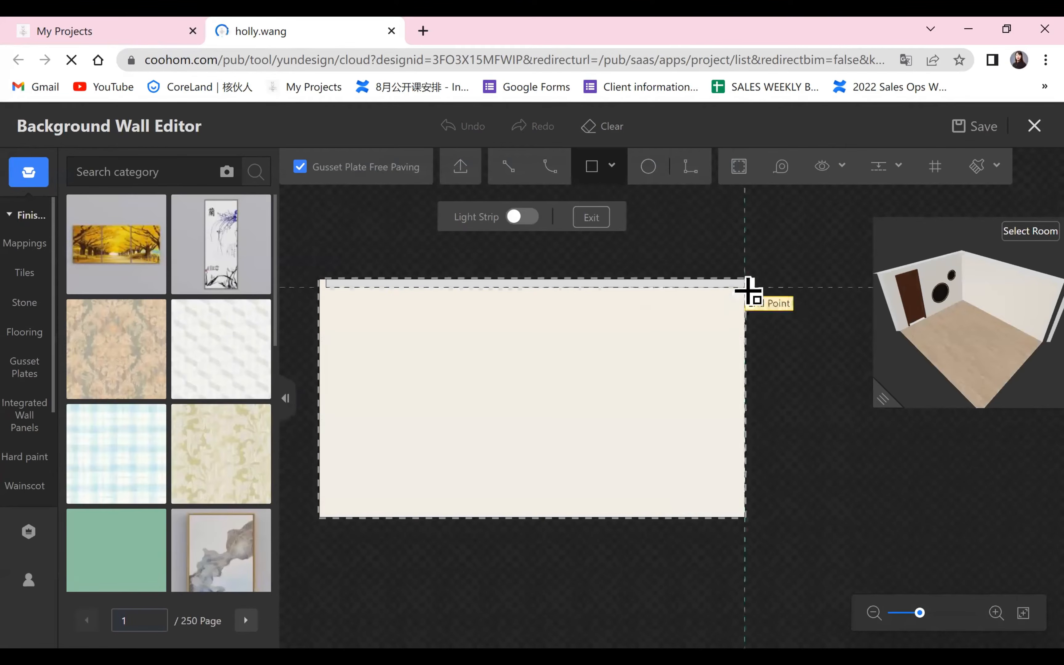
click(589, 295)
click(557, 508)
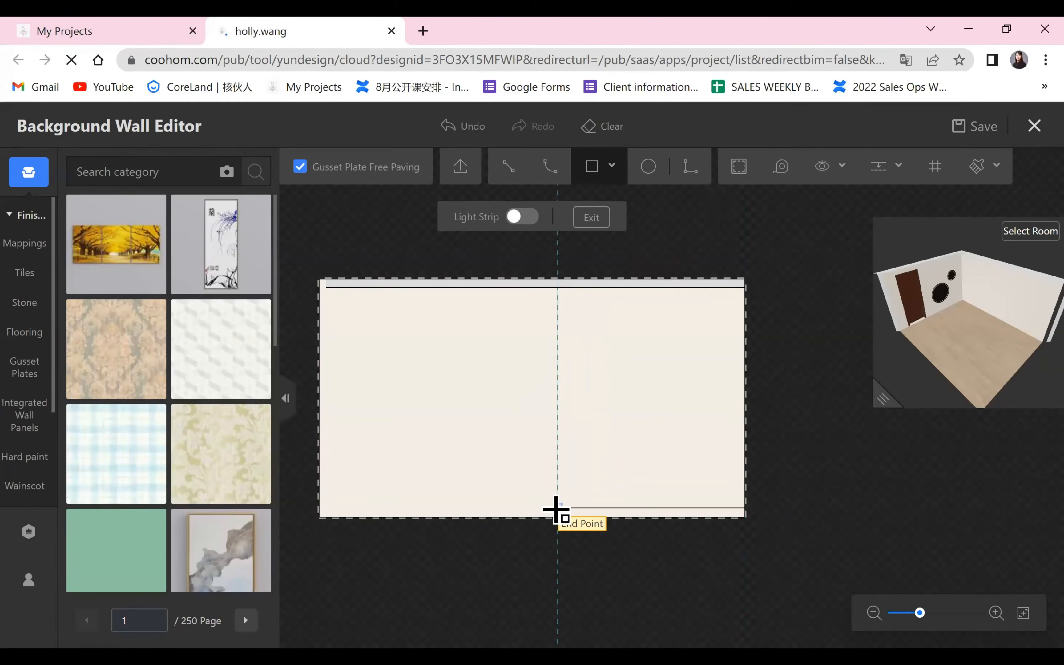
click(459, 128)
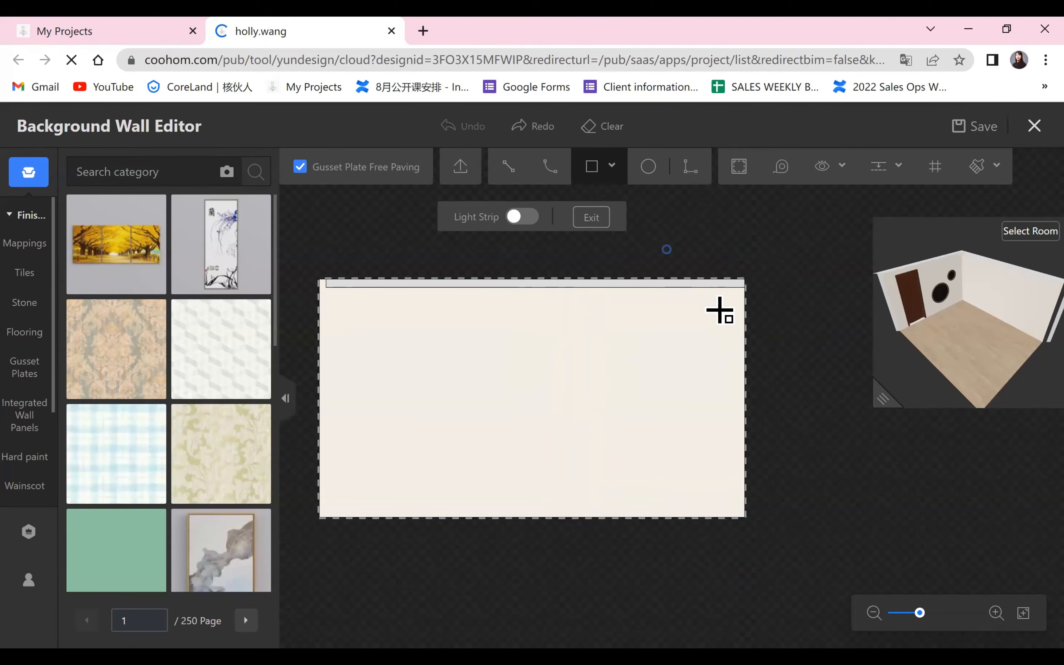
Draw a 2700 mm high rectangular area at the wall's right end, from the upper band to the floor, and set its width to 2200 mm.
click(739, 286)
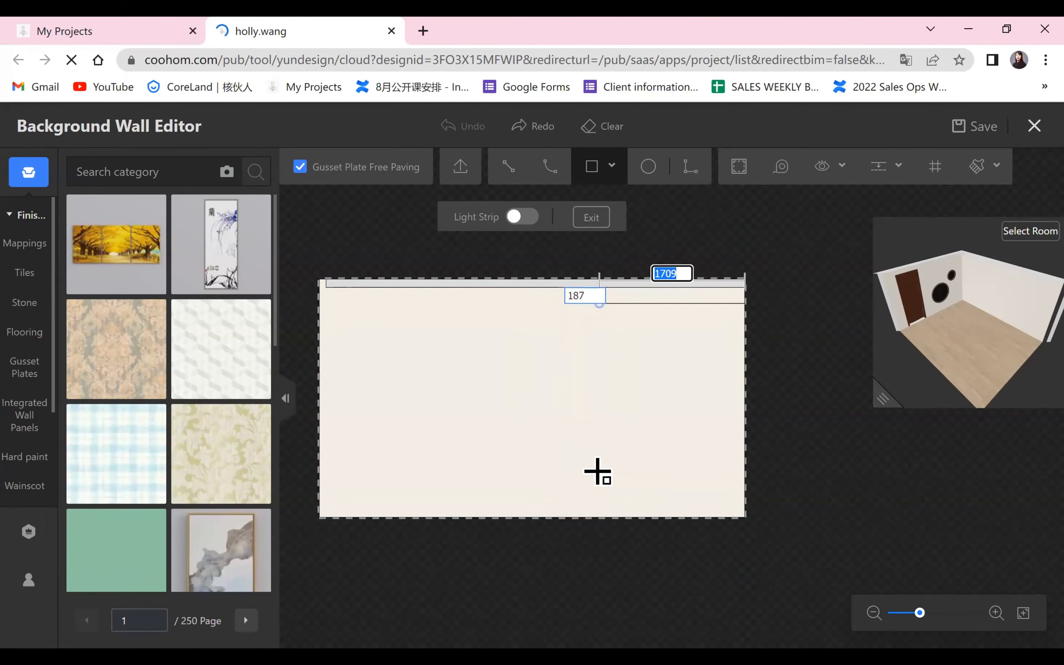
click(553, 519)
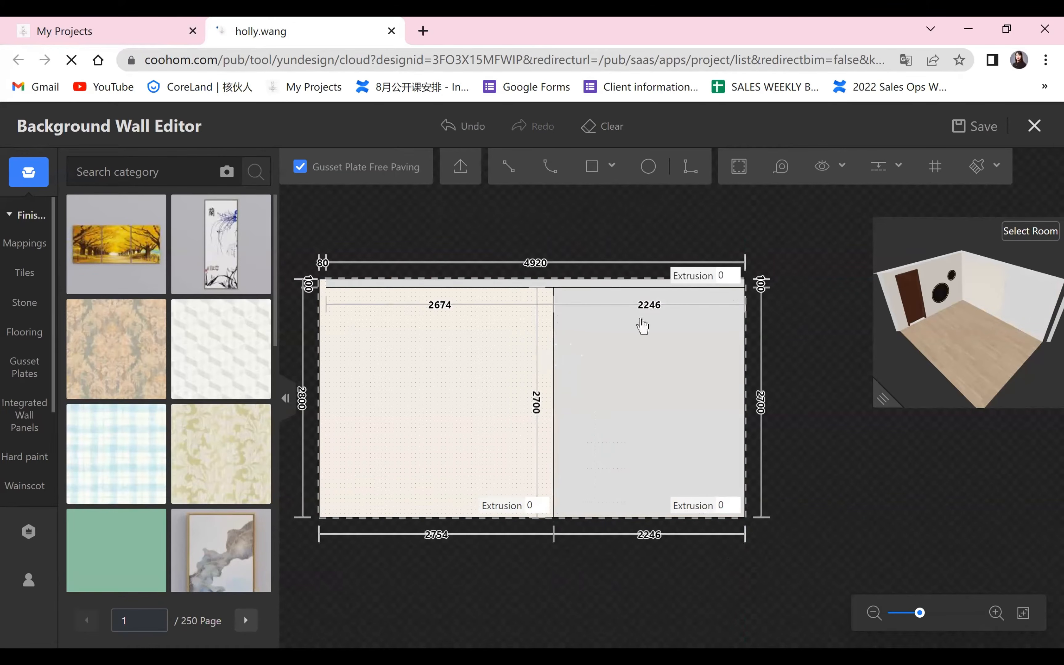
click(635, 367)
click(663, 534)
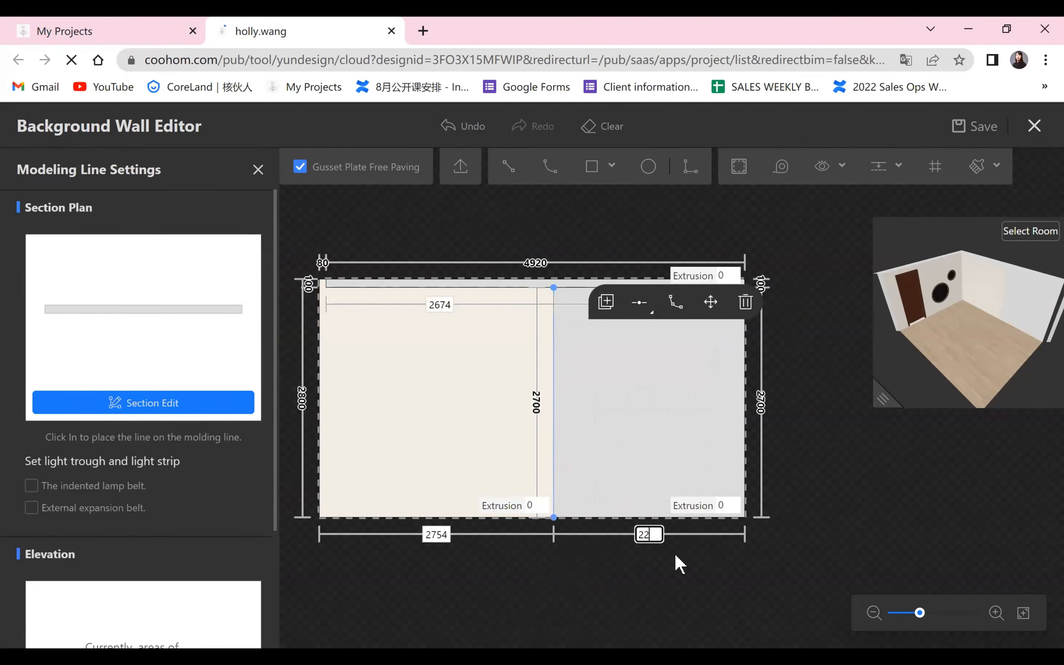
key(Return)
drag(603, 578, 683, 589)
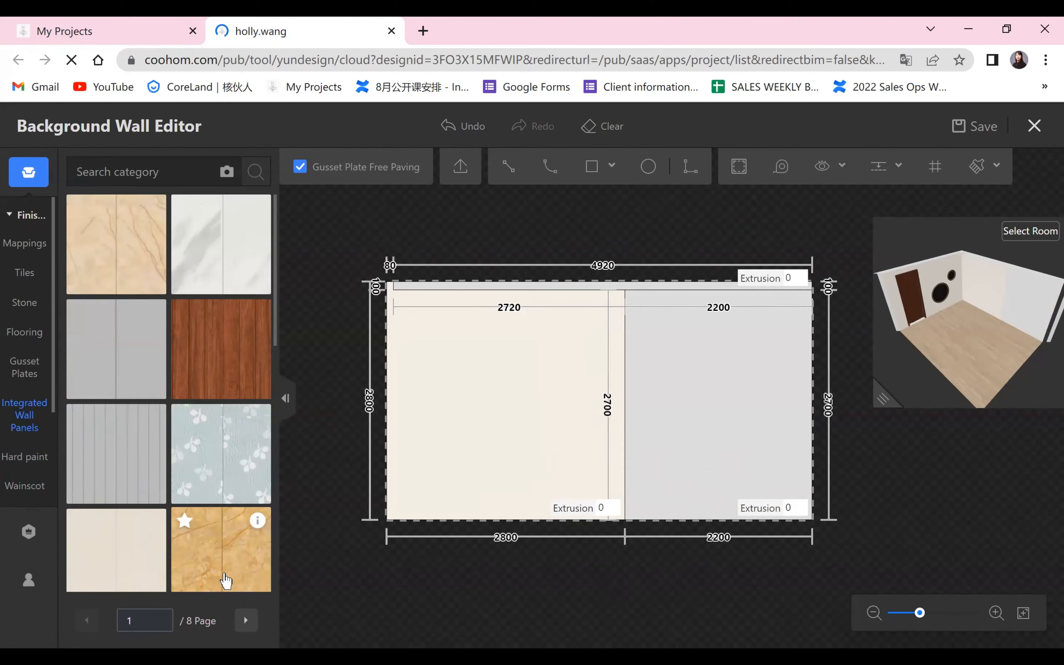
Find the Thousand wood-600 wall plate 3 among the integrated wall panels and apply it to the wall's left area.
scroll(192, 555, down, 5)
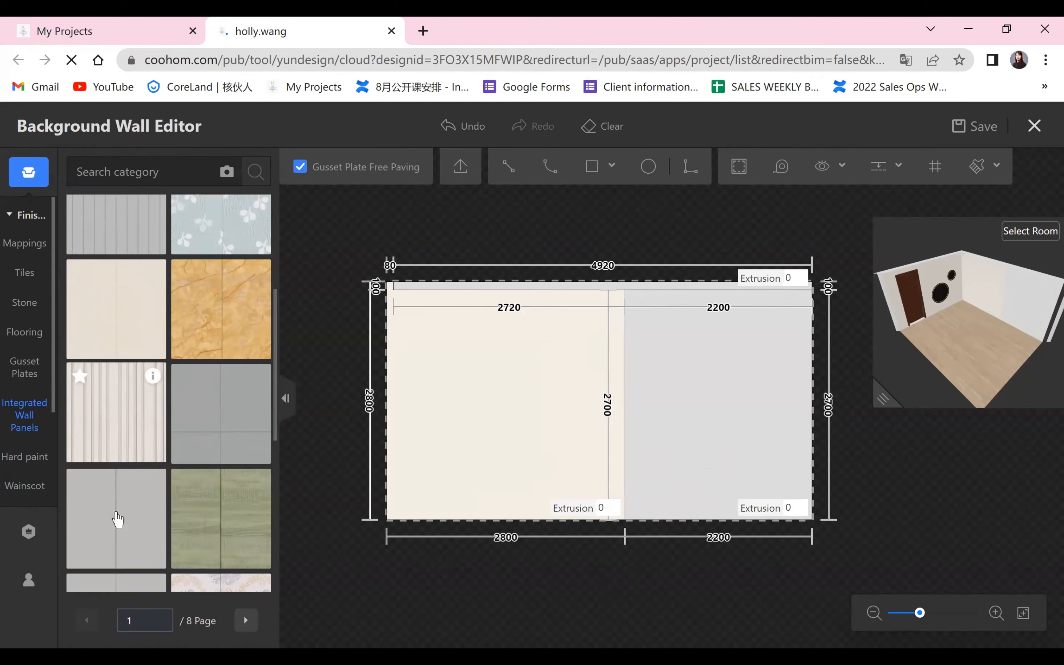
scroll(125, 541, down, 6)
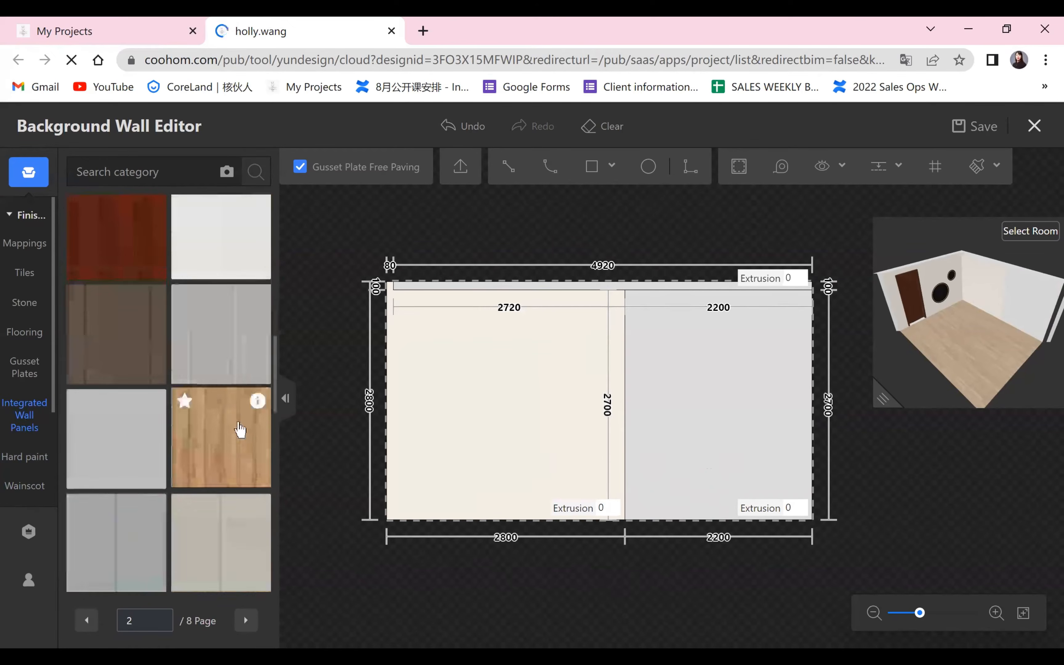
scroll(144, 511, down, 4)
mouse_move(257, 340)
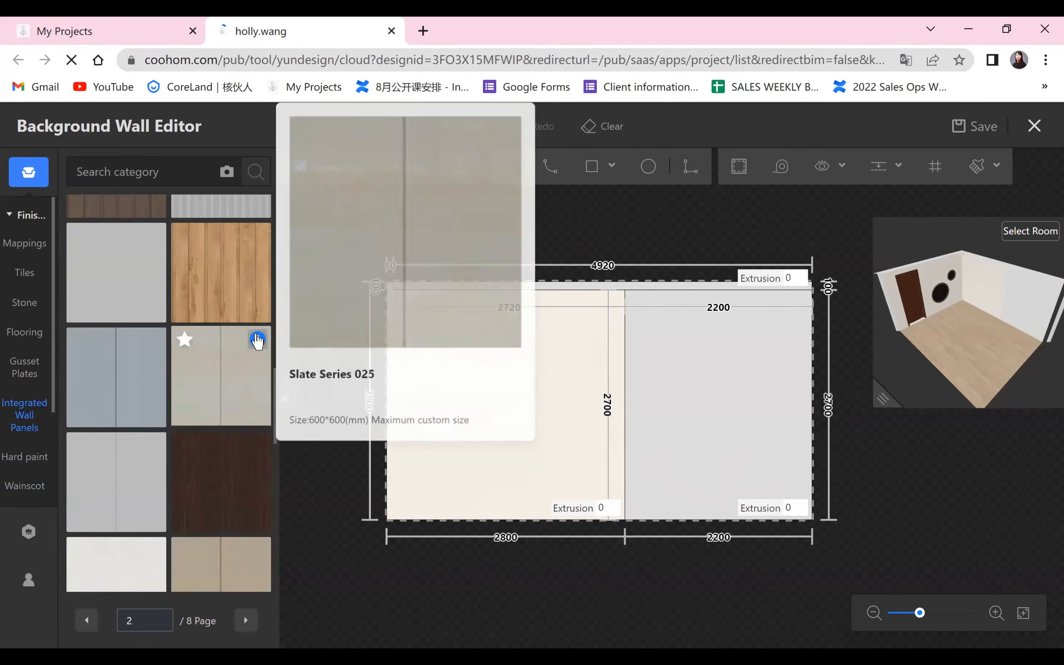
scroll(221, 429, down, 6)
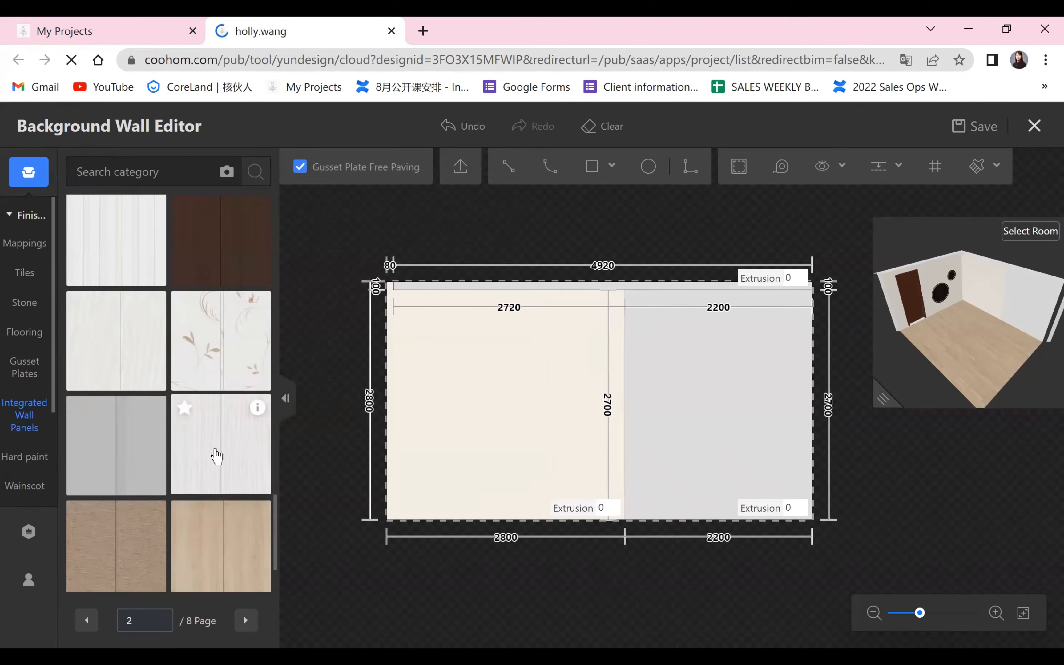
scroll(218, 458, down, 6)
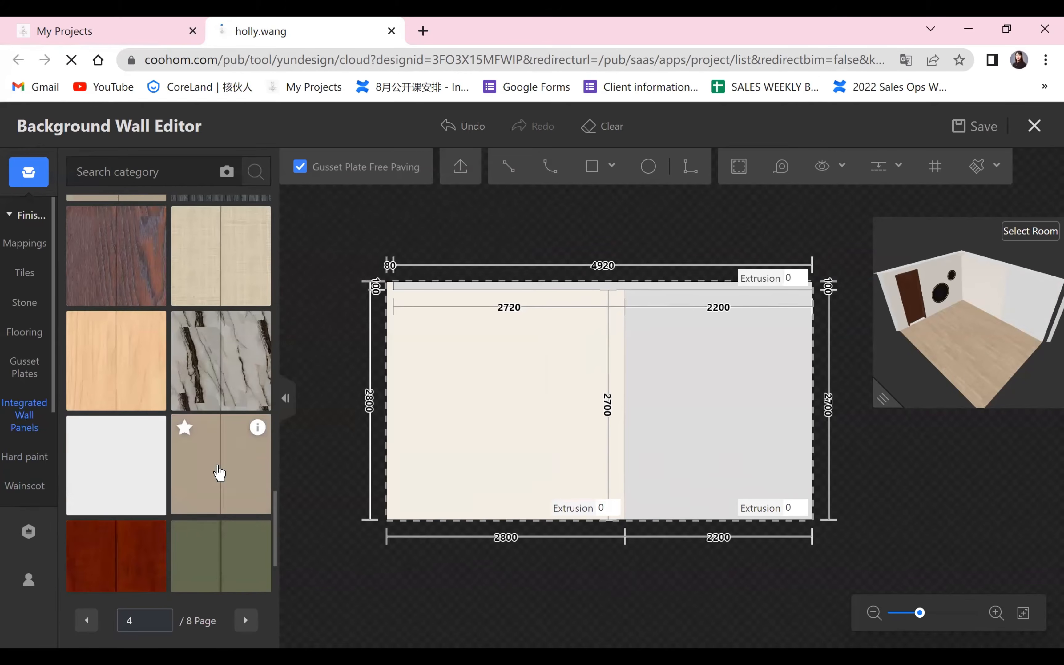
scroll(219, 474, down, 10)
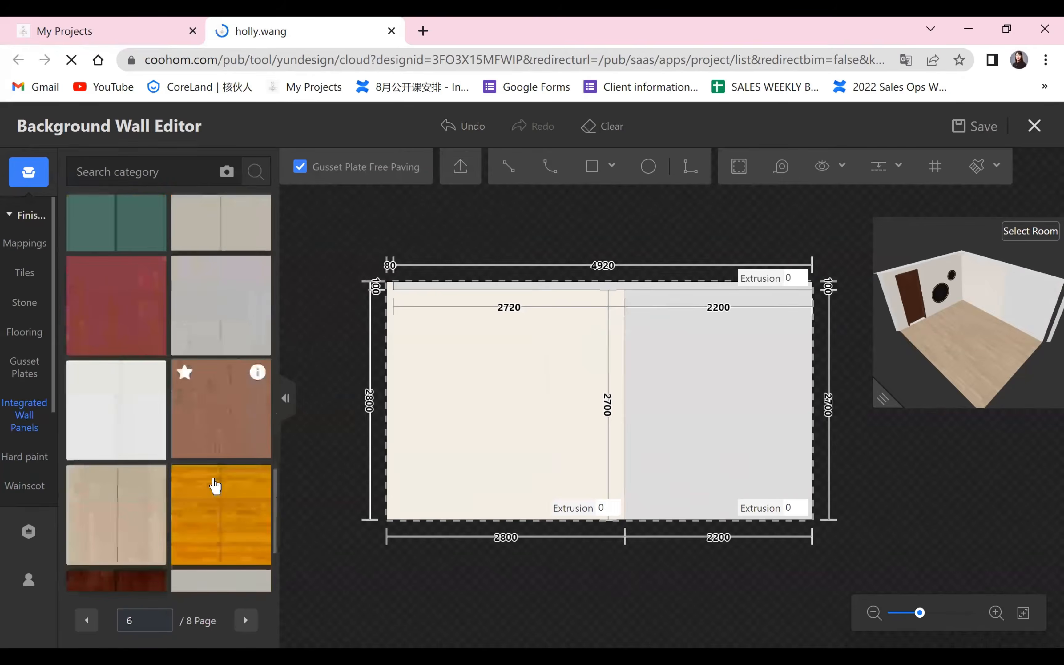
scroll(214, 488, down, 5)
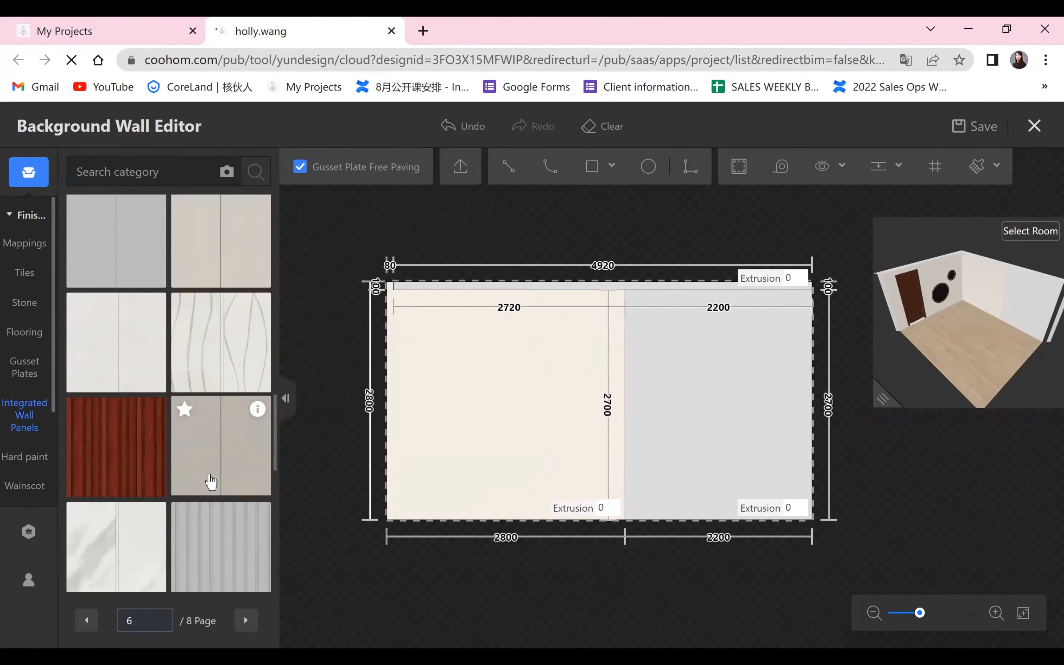
scroll(206, 481, down, 4)
scroll(203, 486, down, 6)
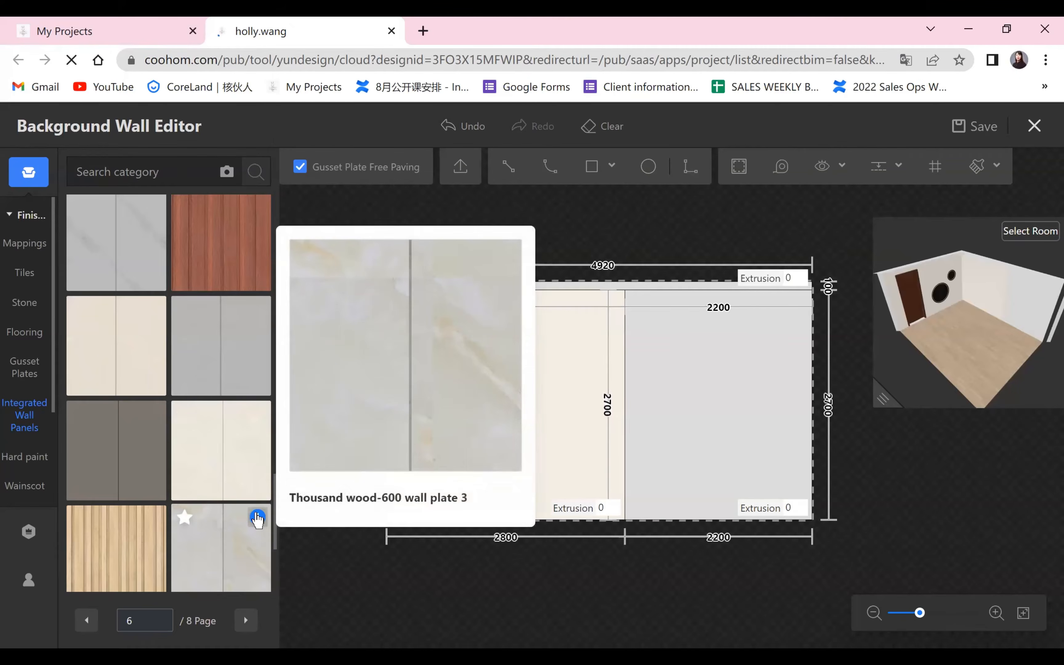
drag(233, 561, 457, 460)
drag(521, 582, 542, 431)
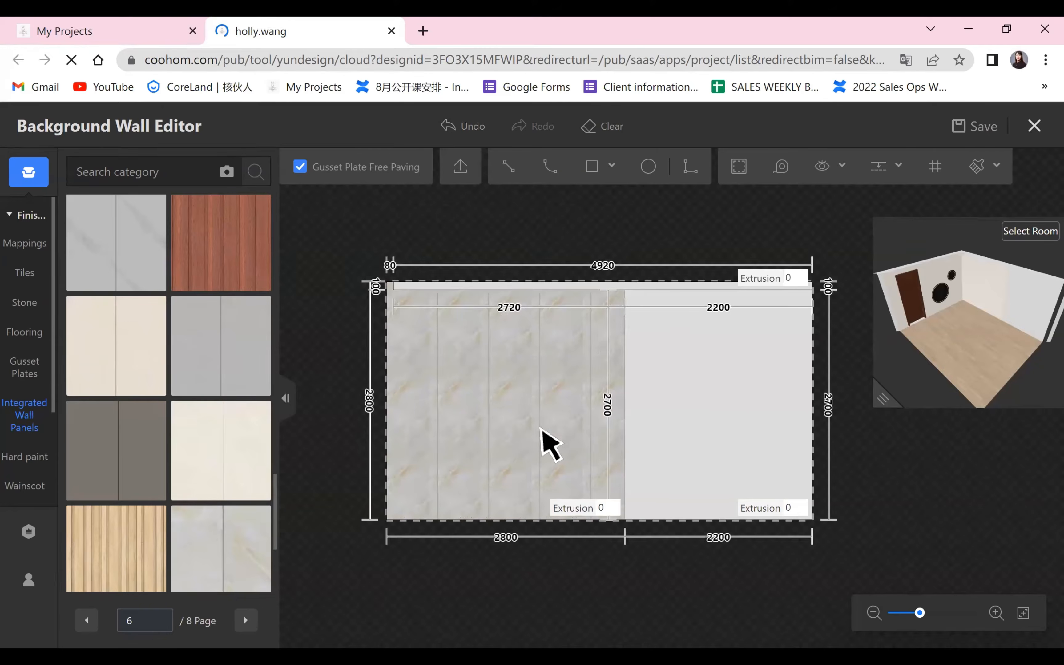
Enable texture customization with Autostretch for the marble panel finish on the wall's left area.
click(542, 431)
click(244, 445)
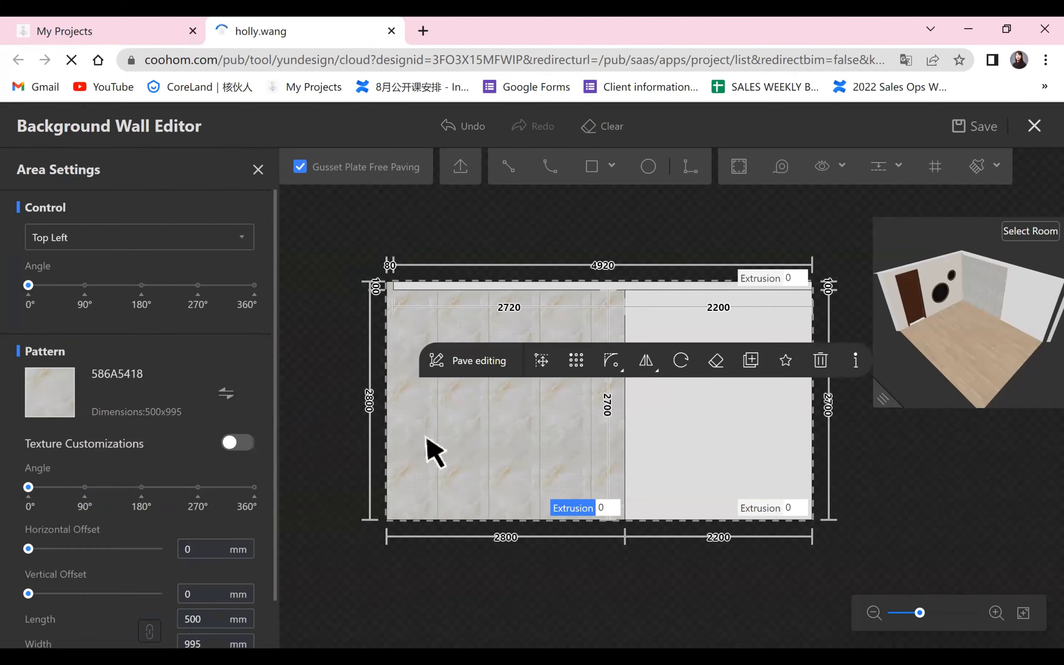
click(495, 590)
Examine the stretched marble panels on the pendant-lamp wall in an enlarged 3D preview of the room.
scroll(503, 576, up, 3)
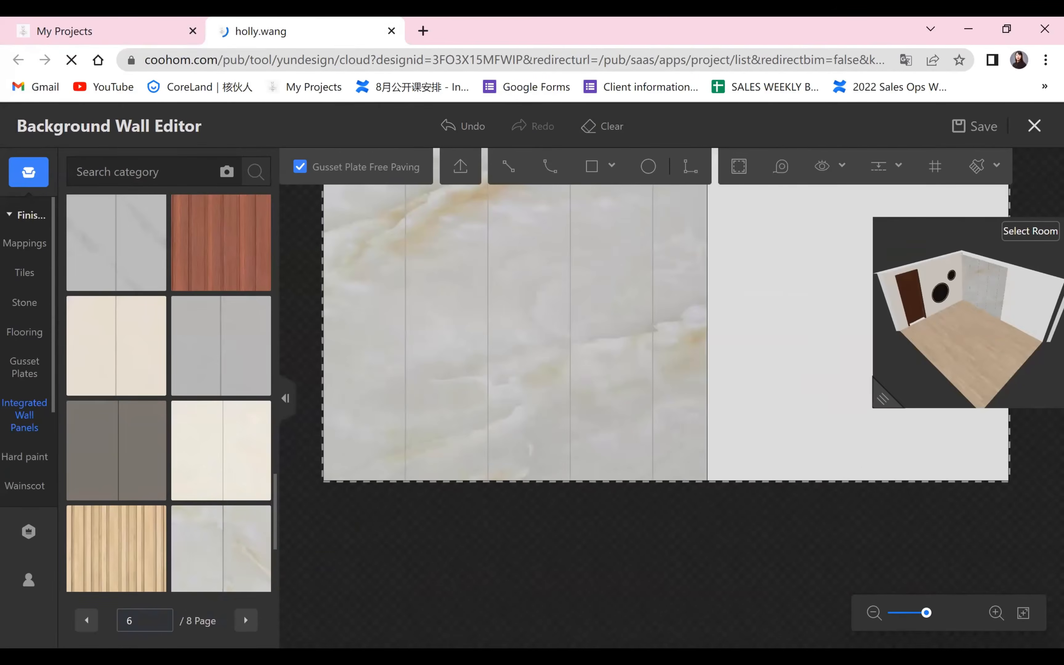
drag(883, 423, 887, 493)
drag(882, 399, 123, 616)
scroll(589, 488, up, 3)
drag(651, 497, 577, 434)
scroll(457, 395, up, 2)
drag(119, 609, 68, 406)
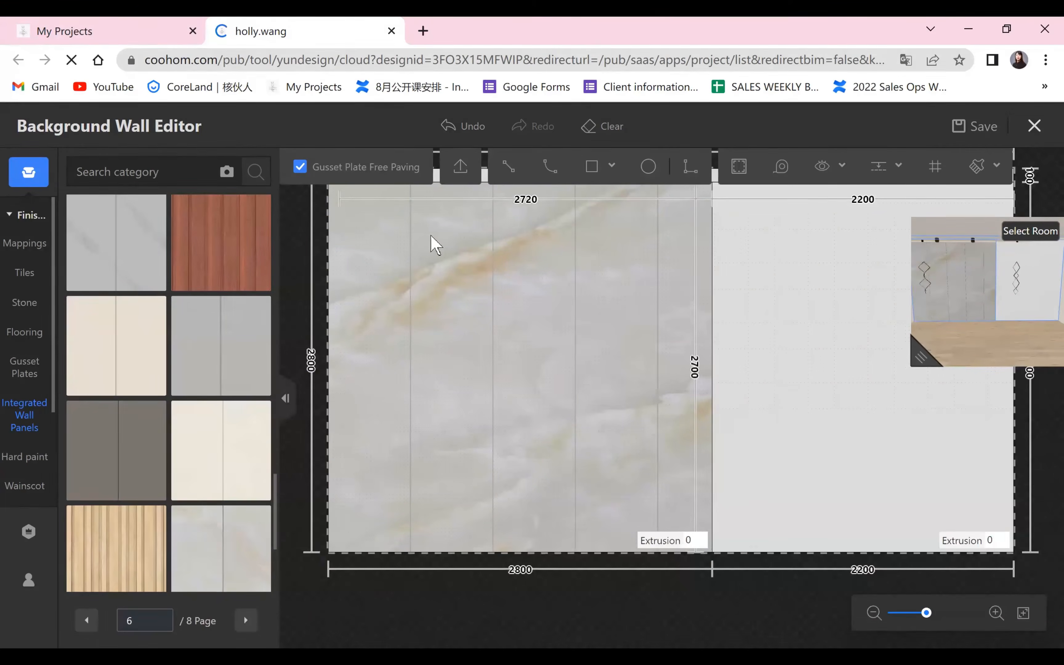
Browse the Model Catalog for replacement patterns for the left area's panel finish, keeping the current pattern.
click(431, 242)
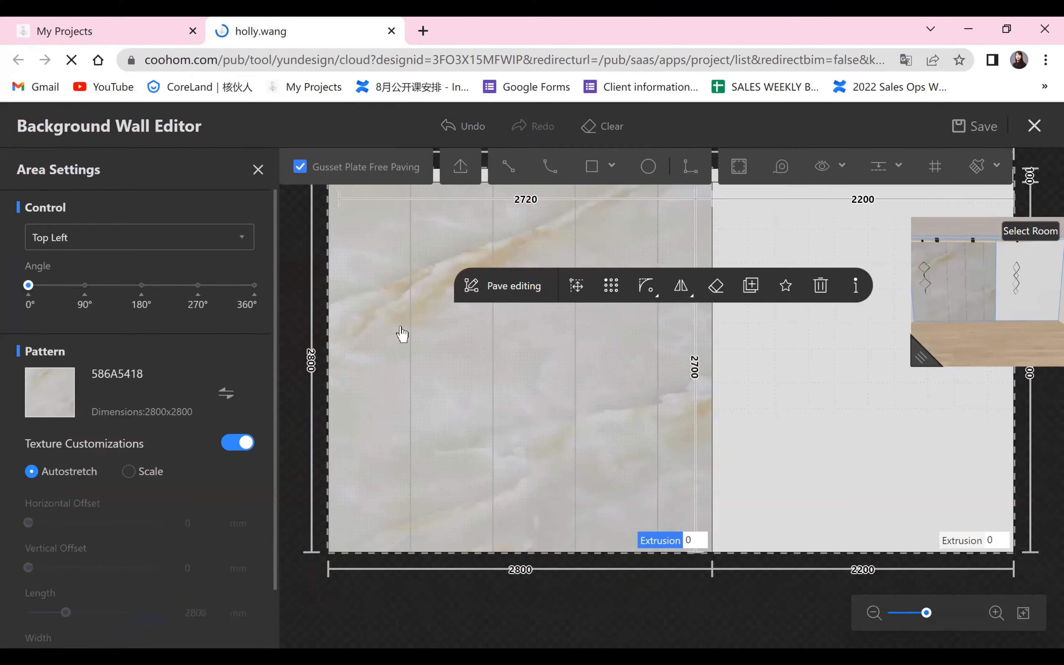
click(226, 392)
click(418, 164)
scroll(430, 488, down, 3)
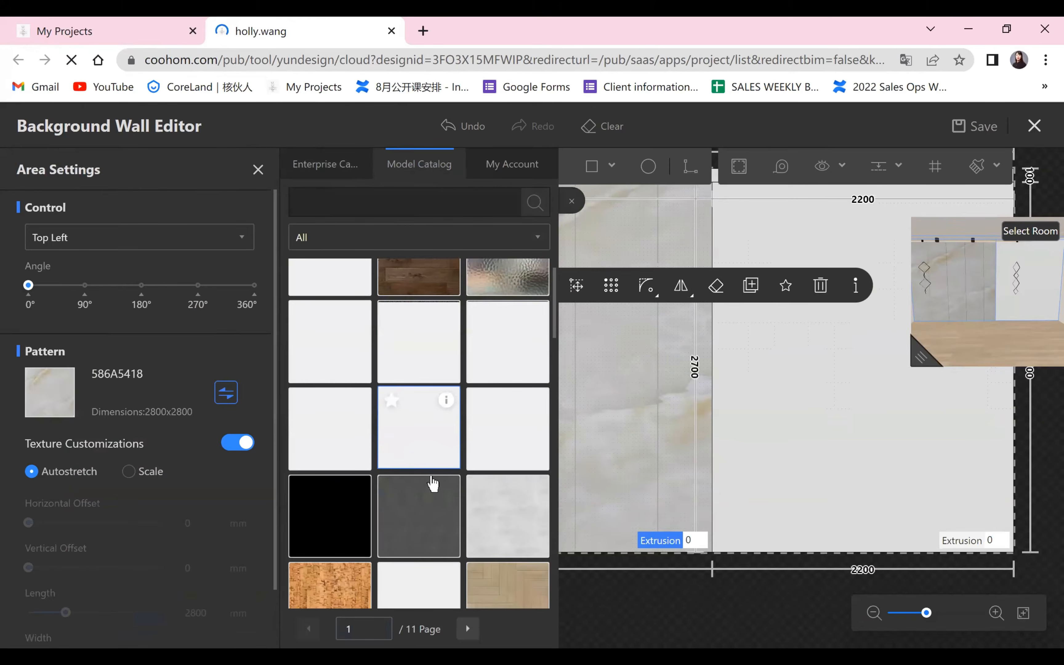
scroll(425, 488, down, 5)
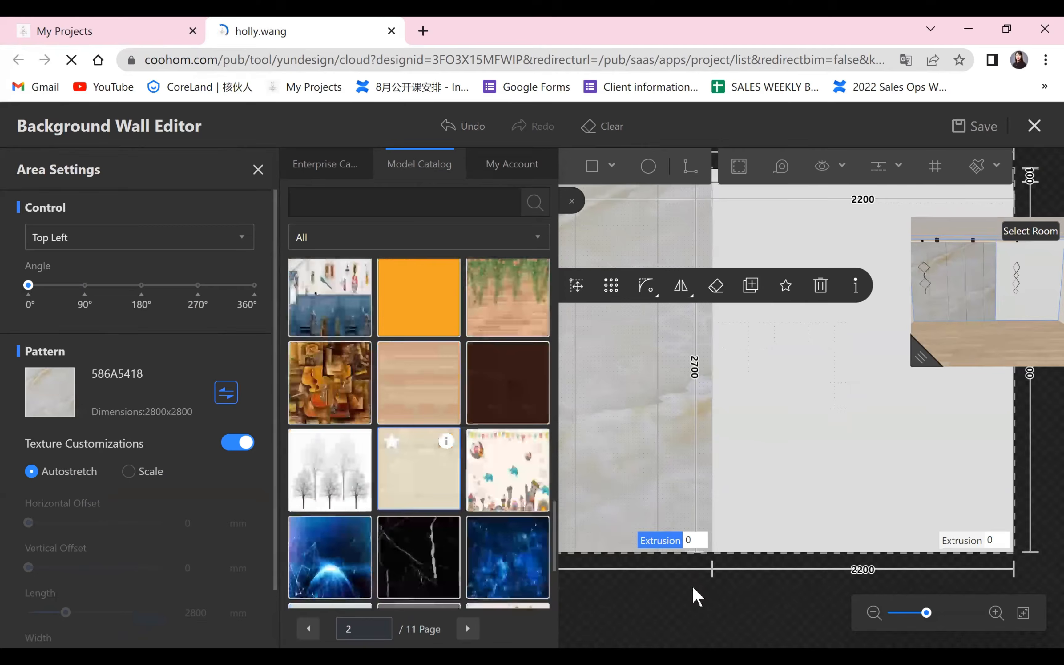
click(660, 586)
scroll(661, 586, down, 3)
drag(664, 416, 608, 365)
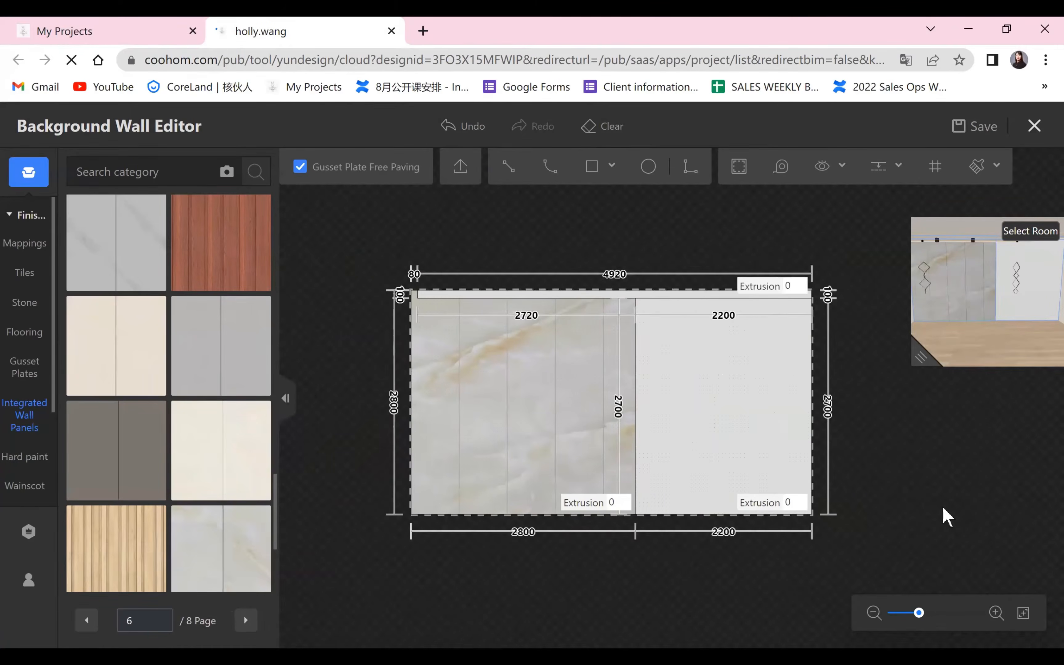
scroll(942, 507, up, 2)
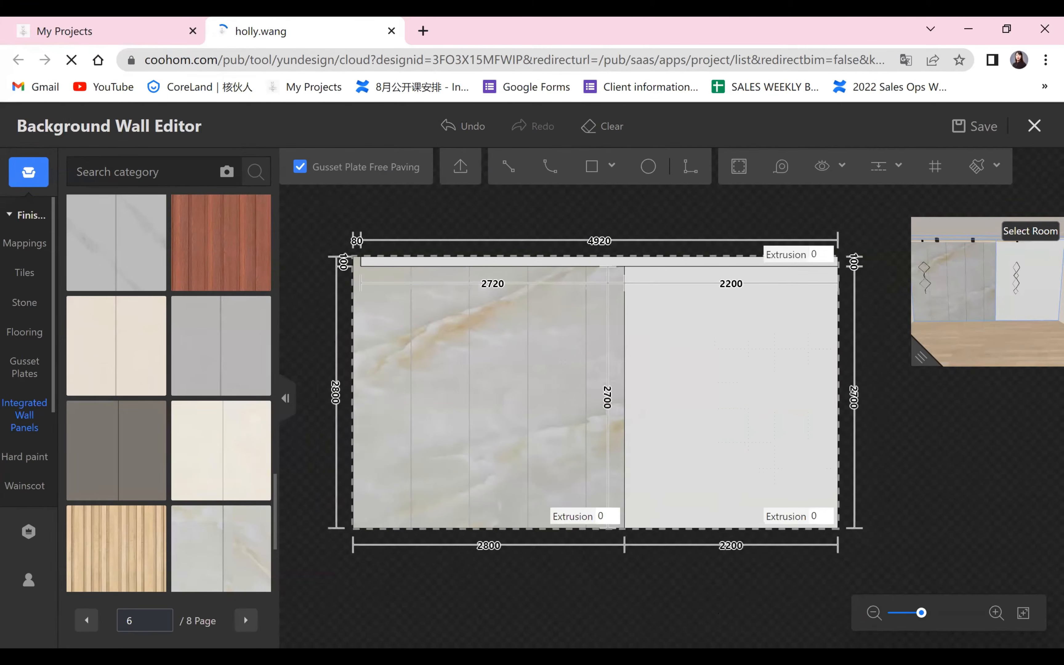
Switch to the AD.pptx presentation and examine the reference bedroom's wood wall and floating cabinet full screen on slide 2.
key(alt+Tab)
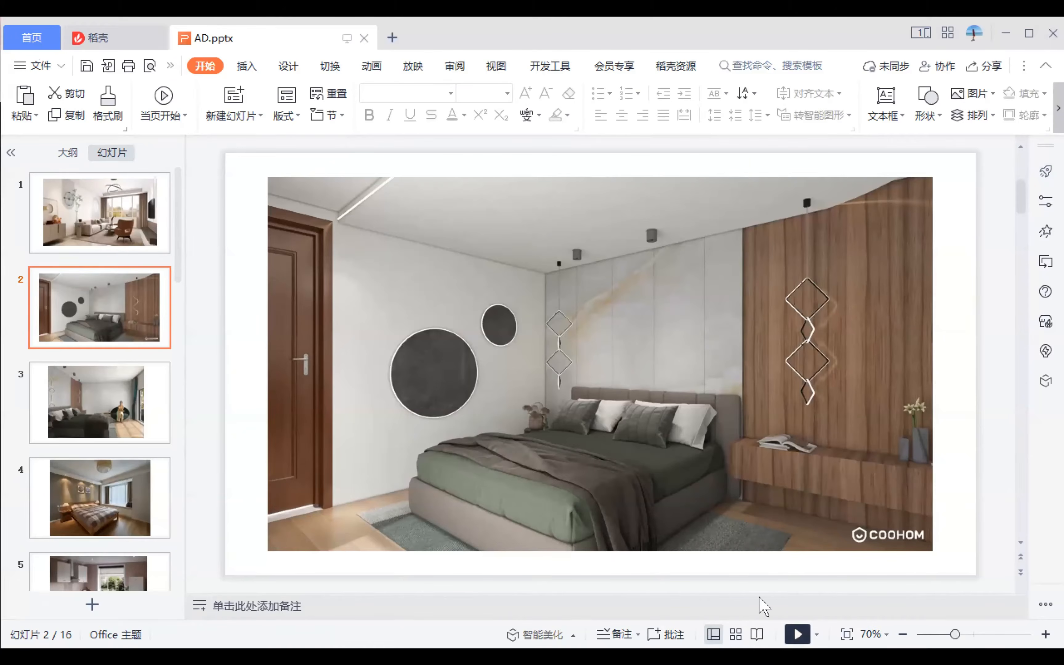
key(shift+F5)
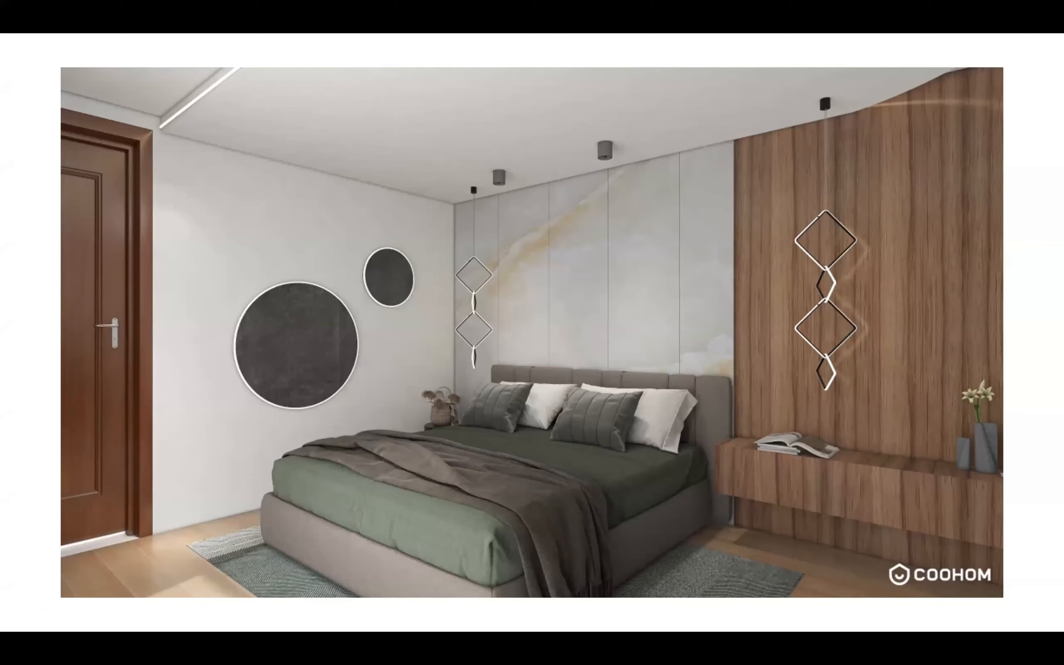
key(Escape)
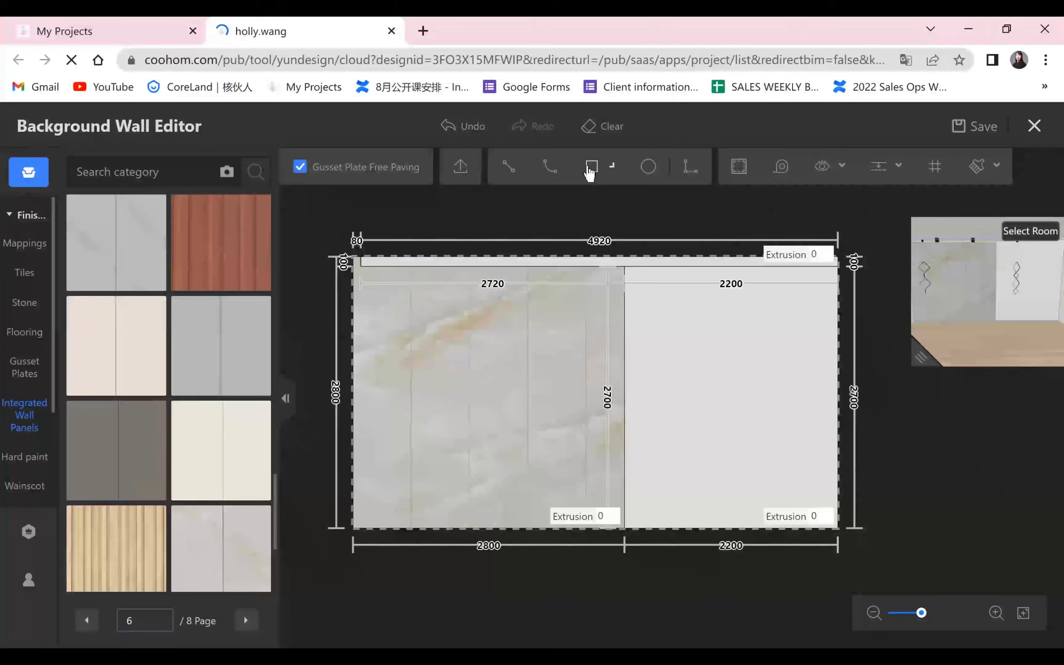
Back in the wall editor, draw a horizontal rectangle about 386 mm high across the right area and set its lower edge 300 mm above the floor.
click(592, 169)
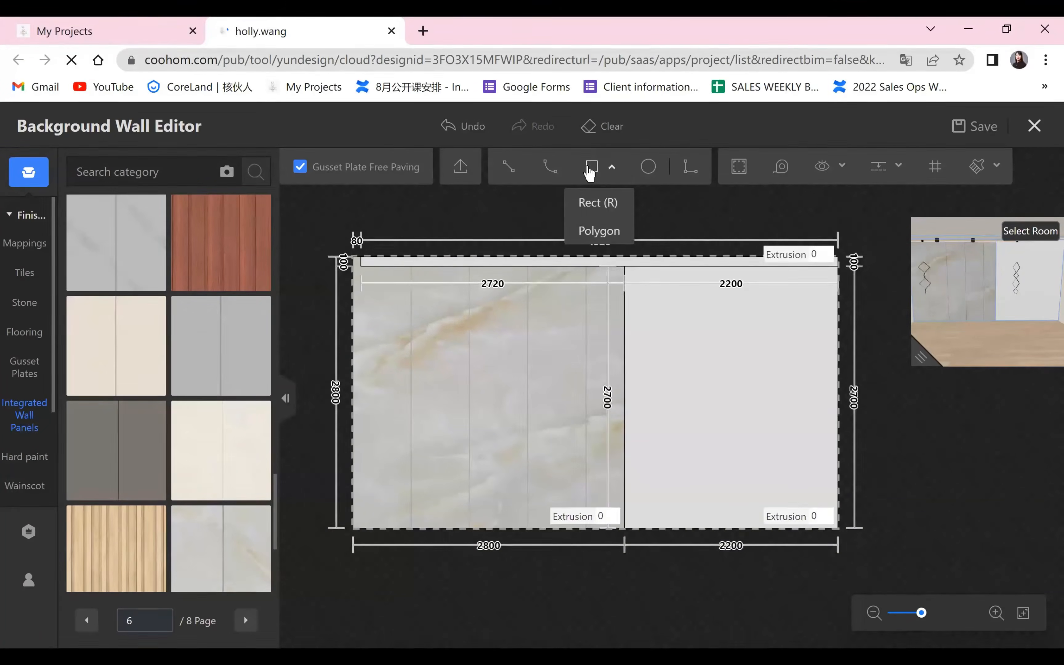
click(624, 438)
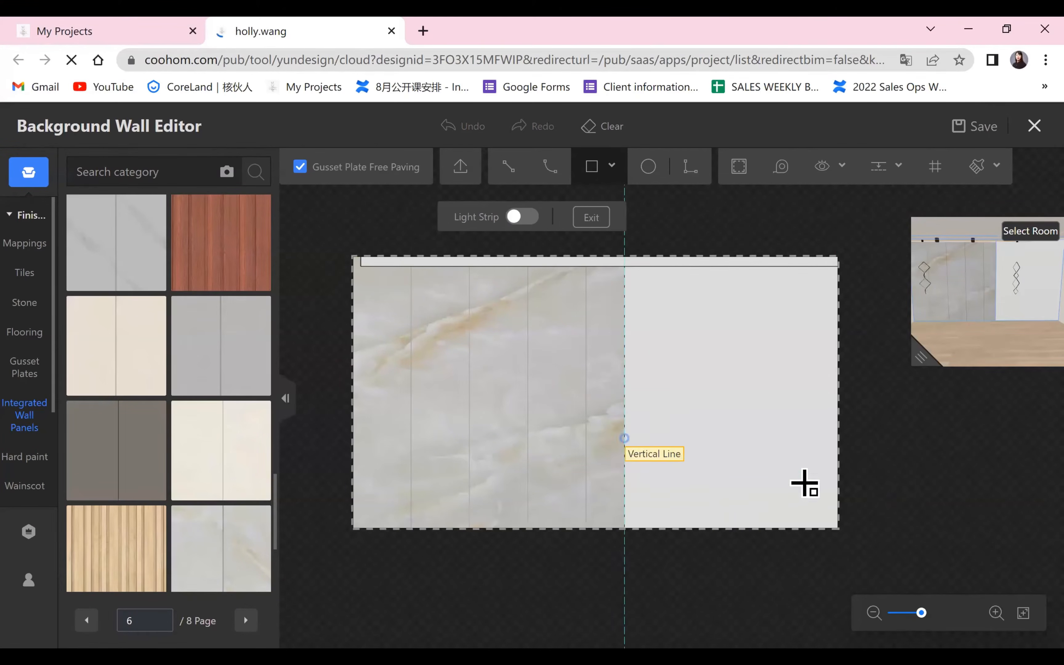
click(839, 475)
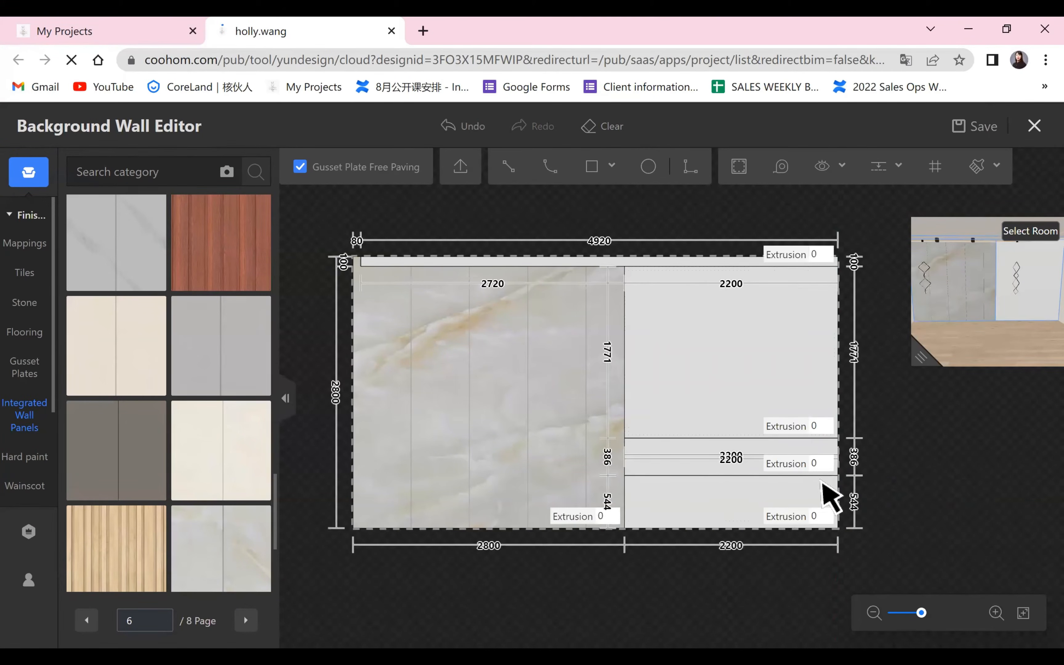
click(844, 501)
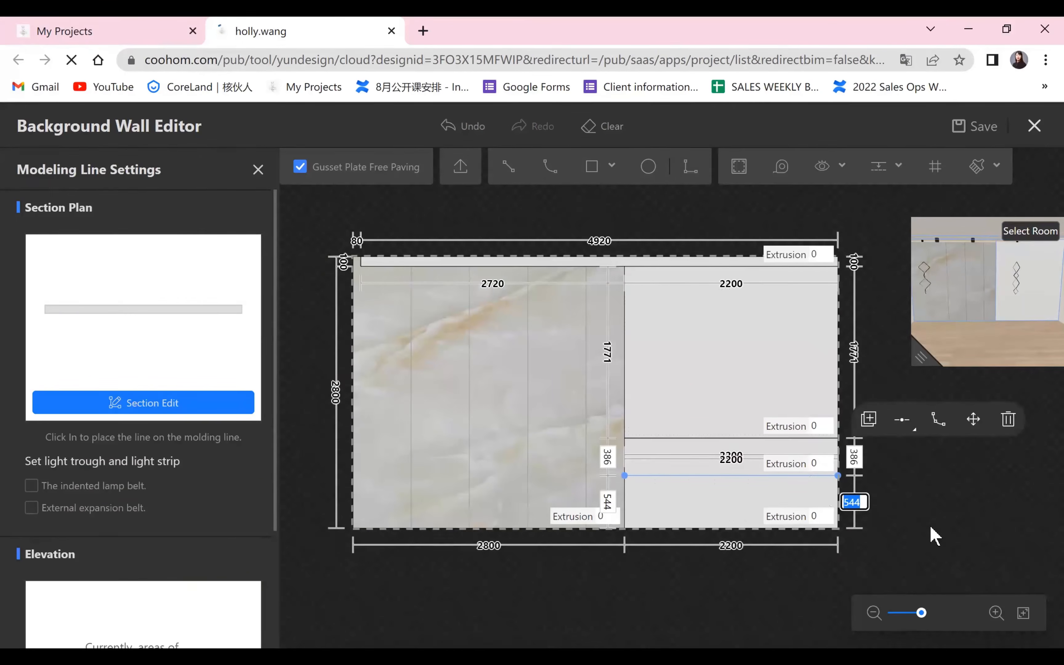
text(300)
key(Return)
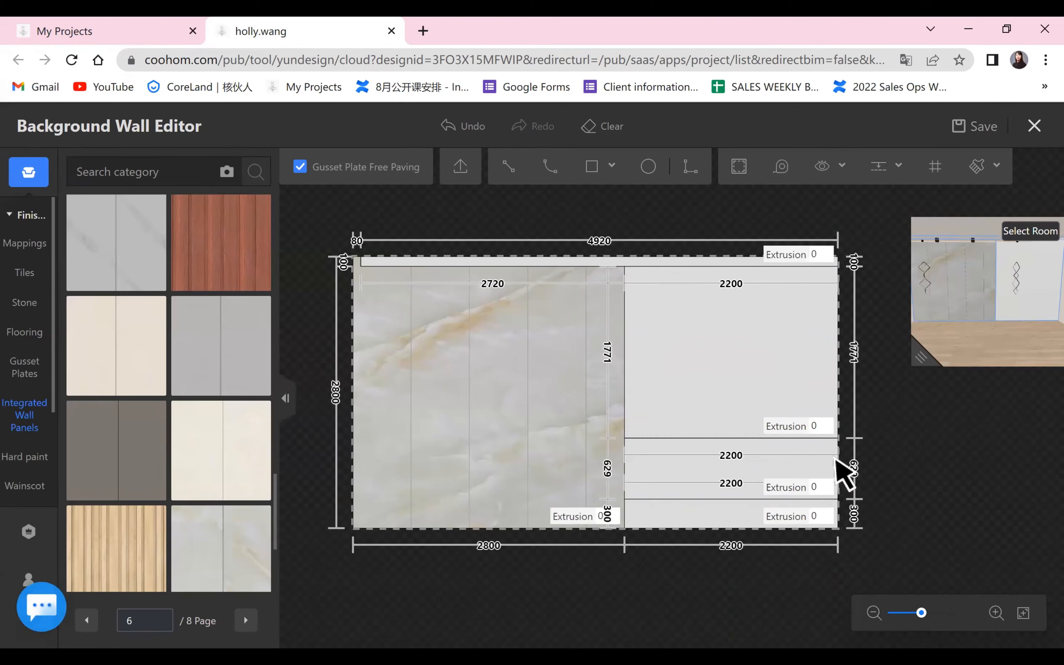
Set the floating cabinet area's height to 300 mm and its extrusion to 350, and inspect it in the 3D preview.
click(829, 438)
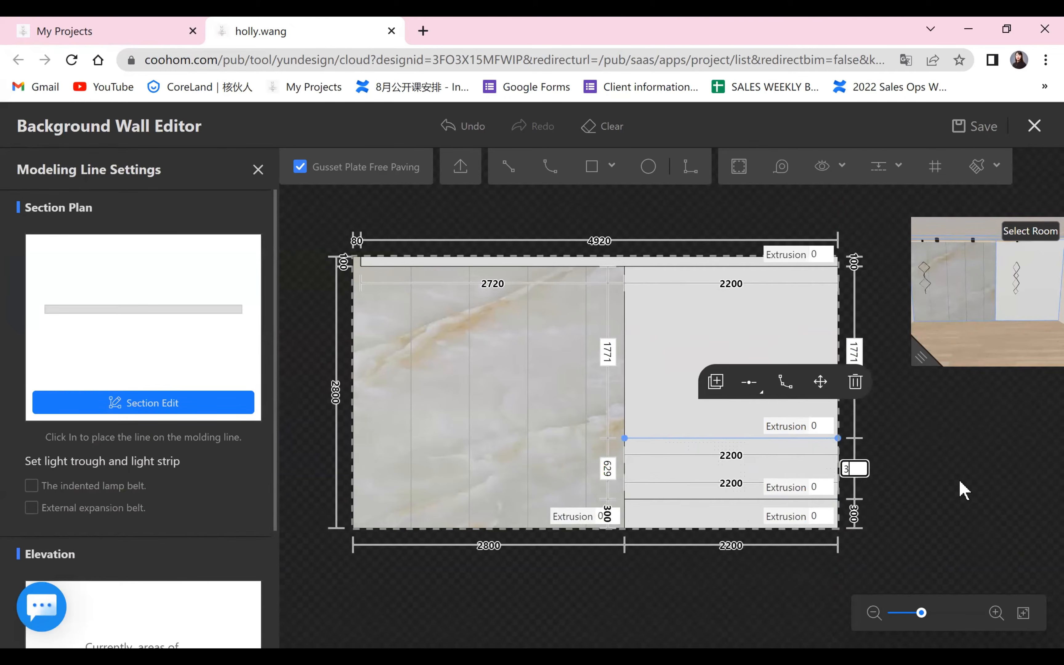
key(Return)
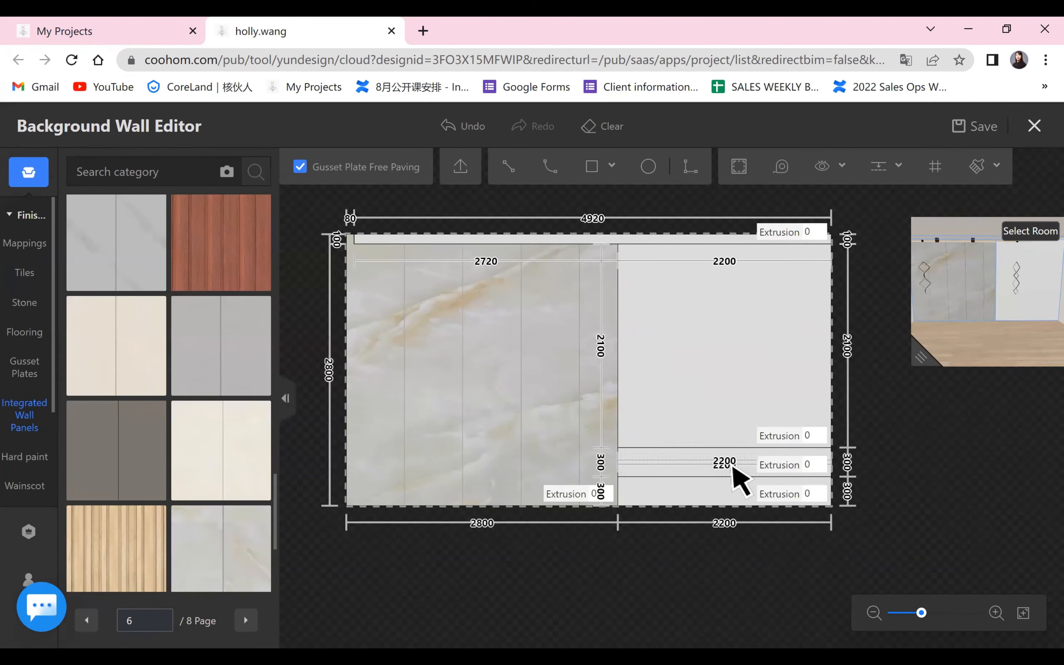
click(811, 465)
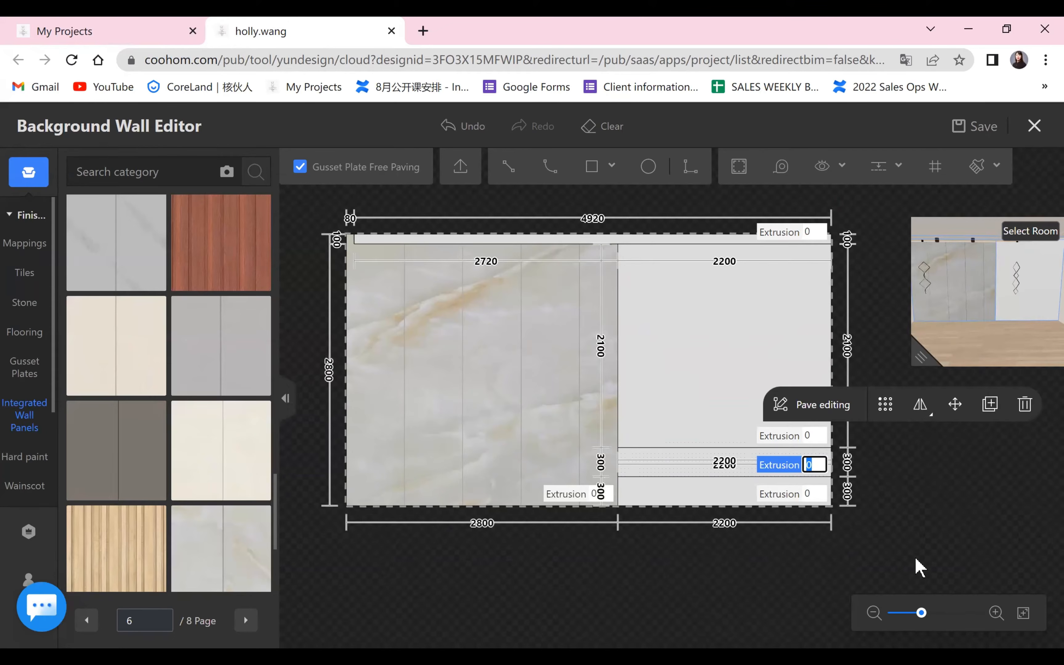
key(Return)
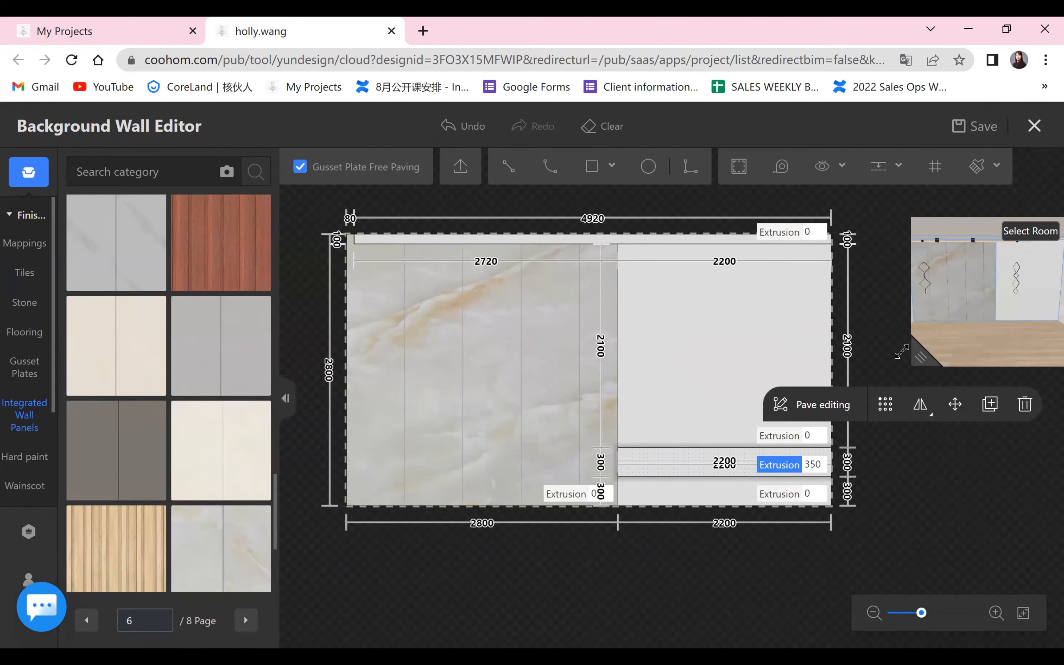
drag(901, 352, 435, 493)
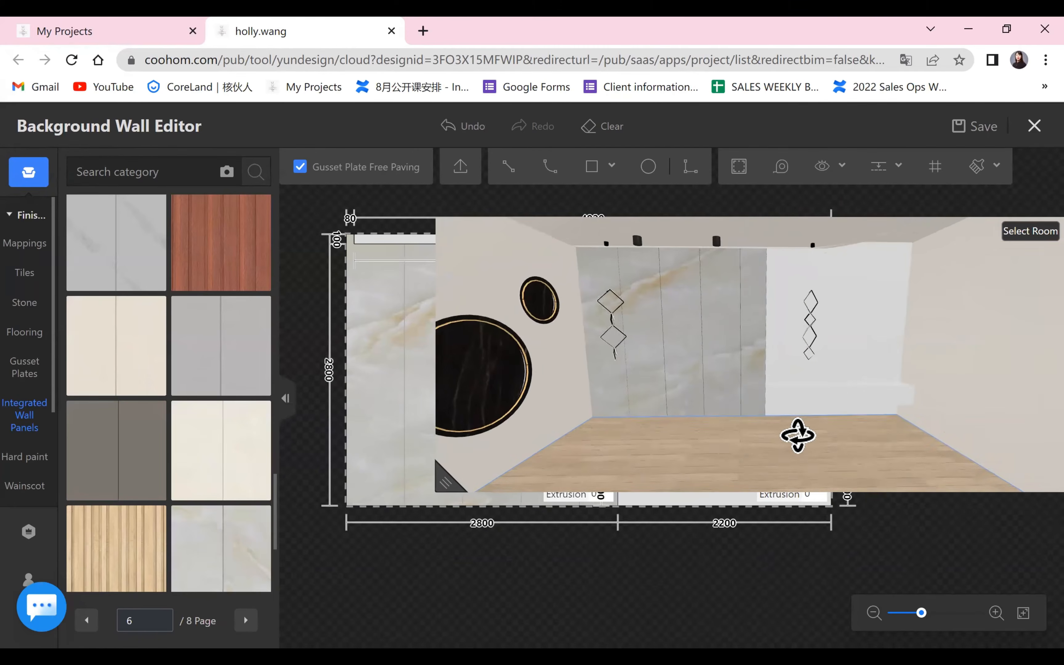
drag(797, 435, 720, 433)
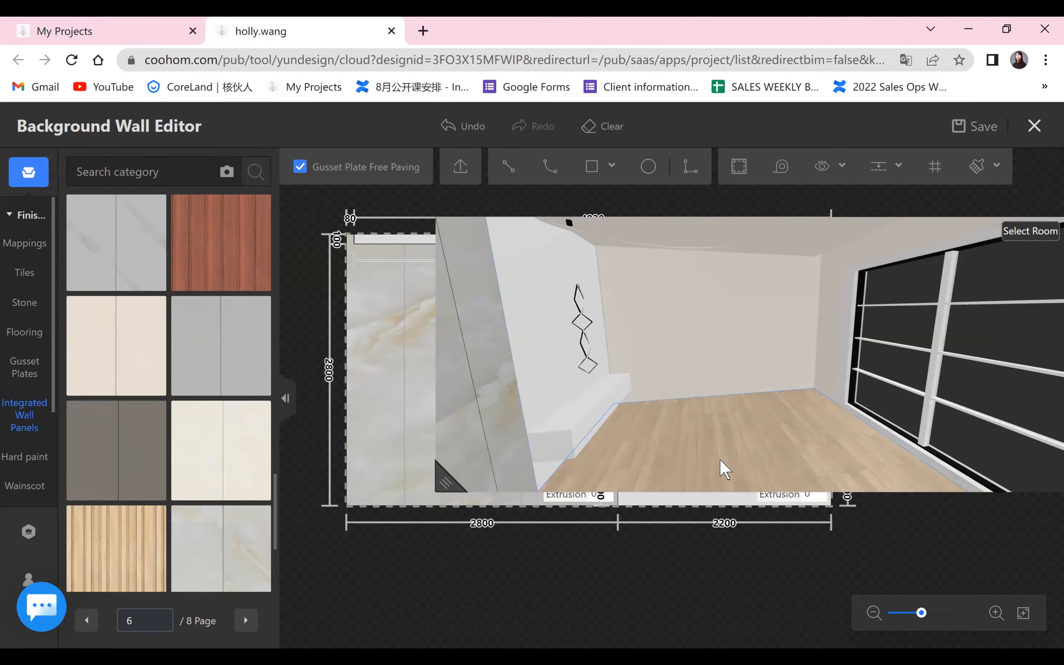
drag(754, 440, 872, 309)
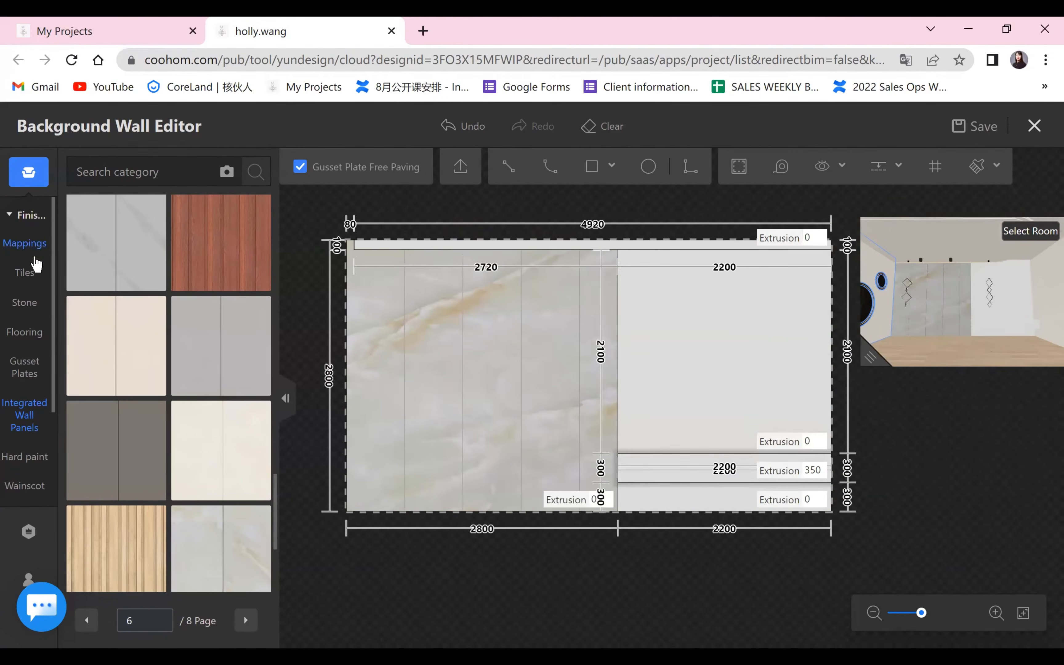
Apply the New teak, PVC-53, Korea wood veneer to the upper panel, the cabinet front and the area below the cabinet.
click(109, 263)
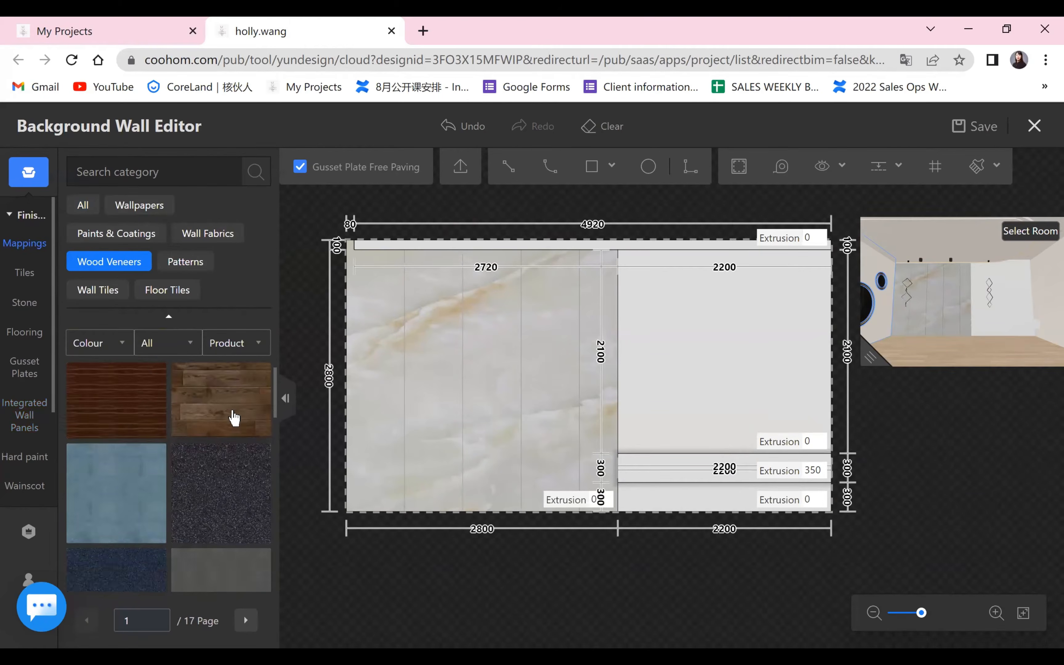
scroll(228, 426, down, 5)
scroll(220, 435, down, 4)
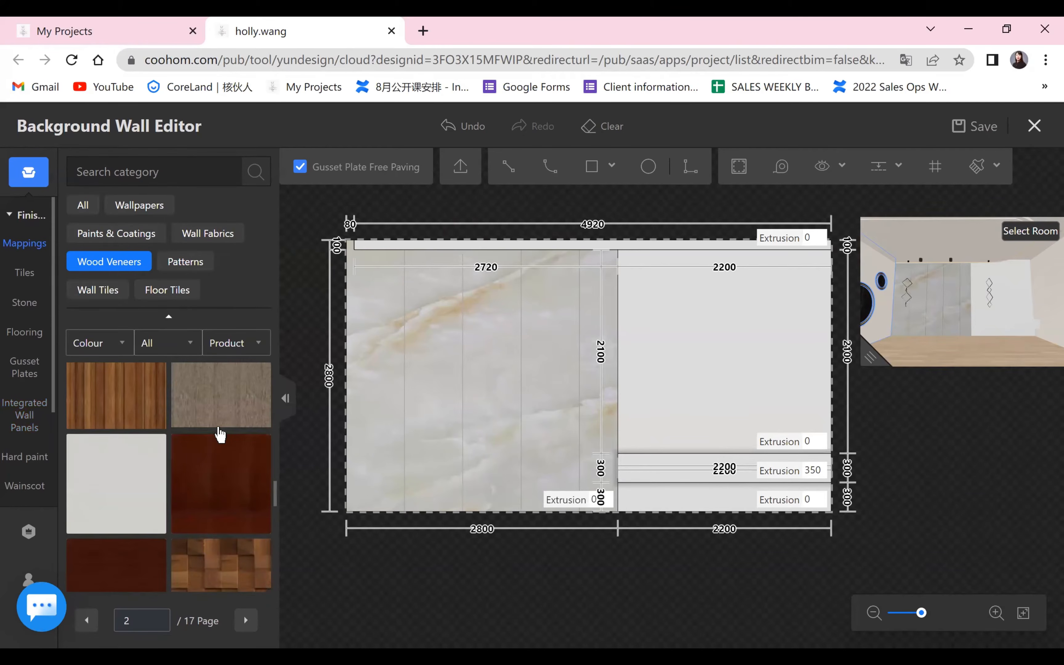
scroll(220, 435, down, 3)
mouse_move(258, 411)
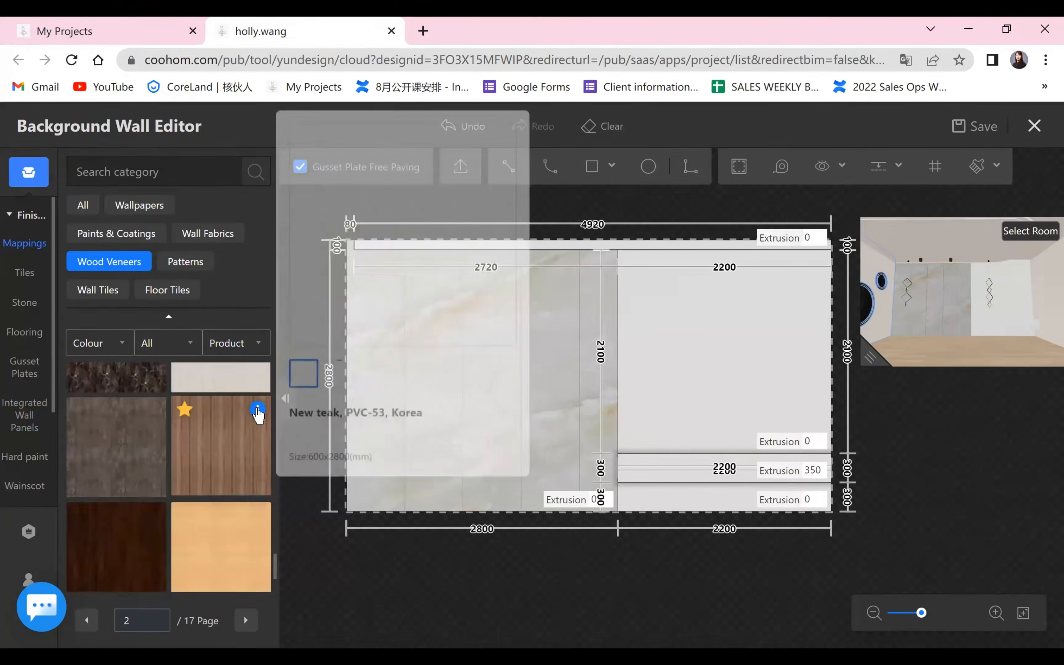
scroll(229, 479, down, 5)
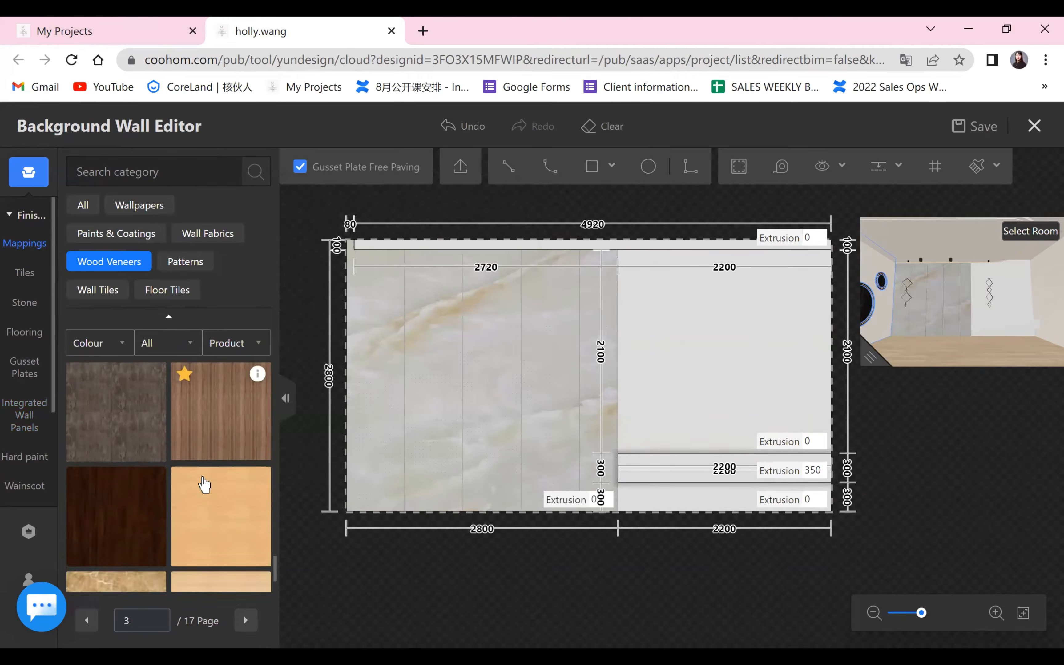
scroll(223, 478, down, 4)
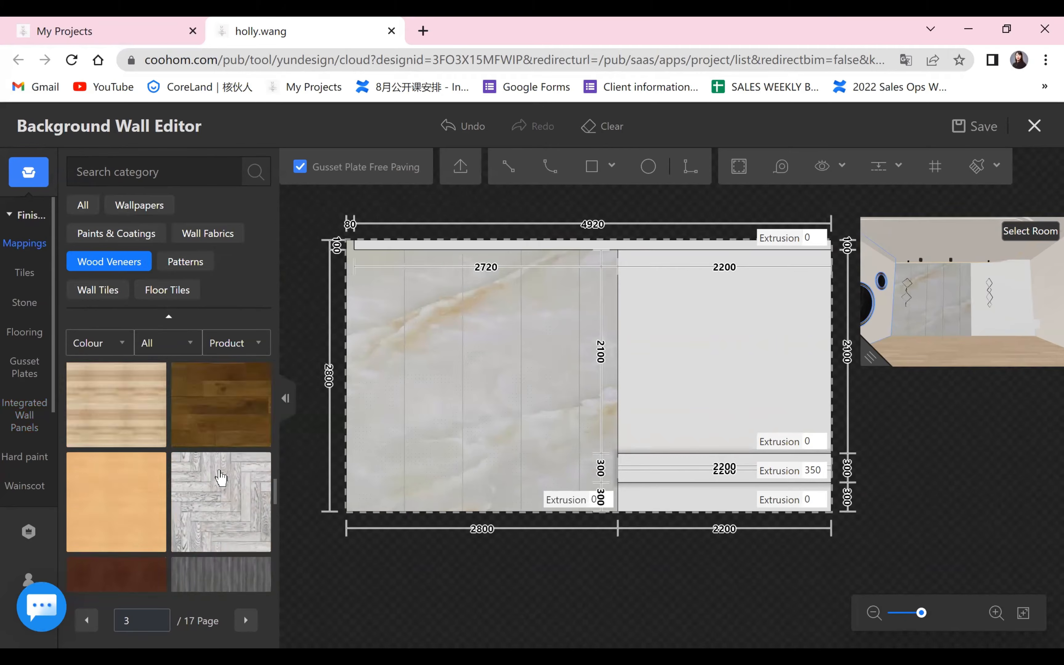
drag(258, 389, 701, 369)
drag(697, 474, 699, 471)
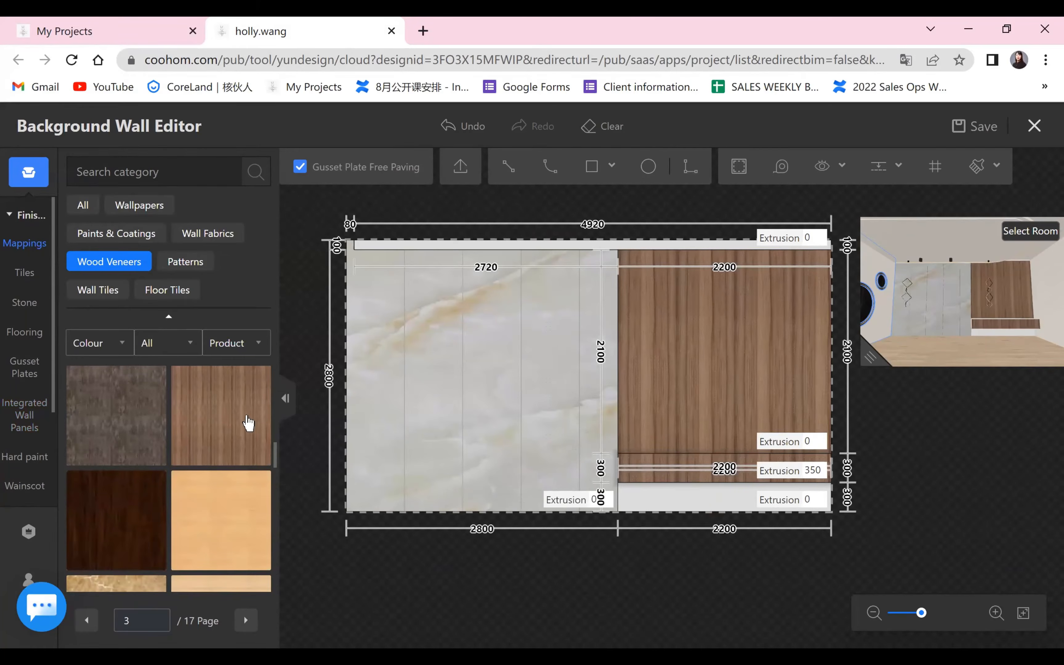
click(698, 506)
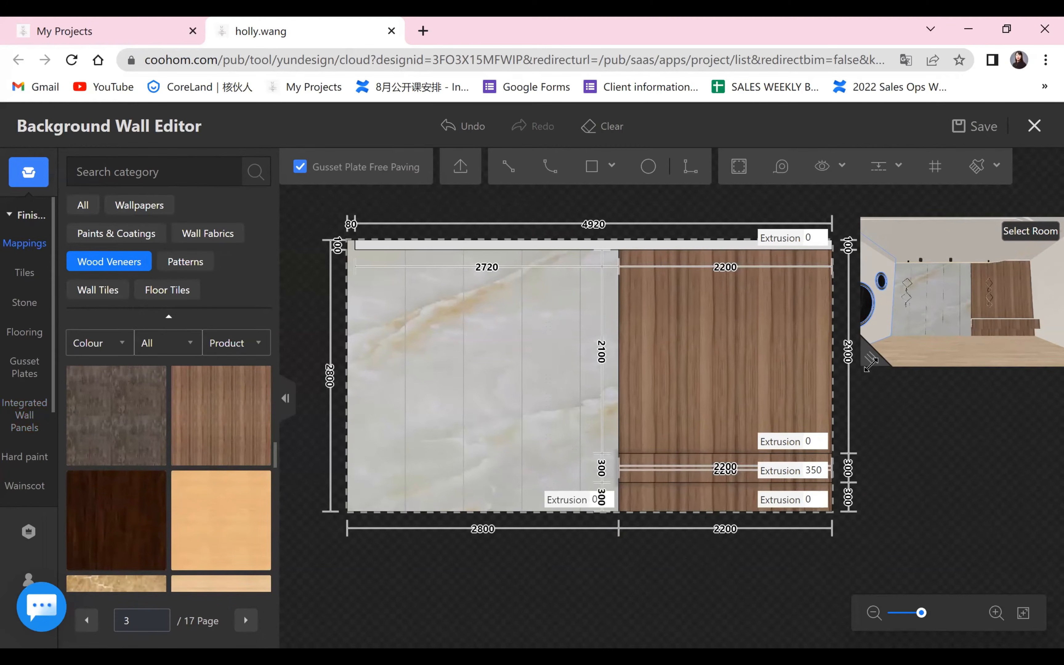
Inspect the cabinet in the 3D preview and apply the favourite teak finish to its bare top face through Edit Elevation.
drag(869, 404, 397, 568)
scroll(859, 409, down, 1)
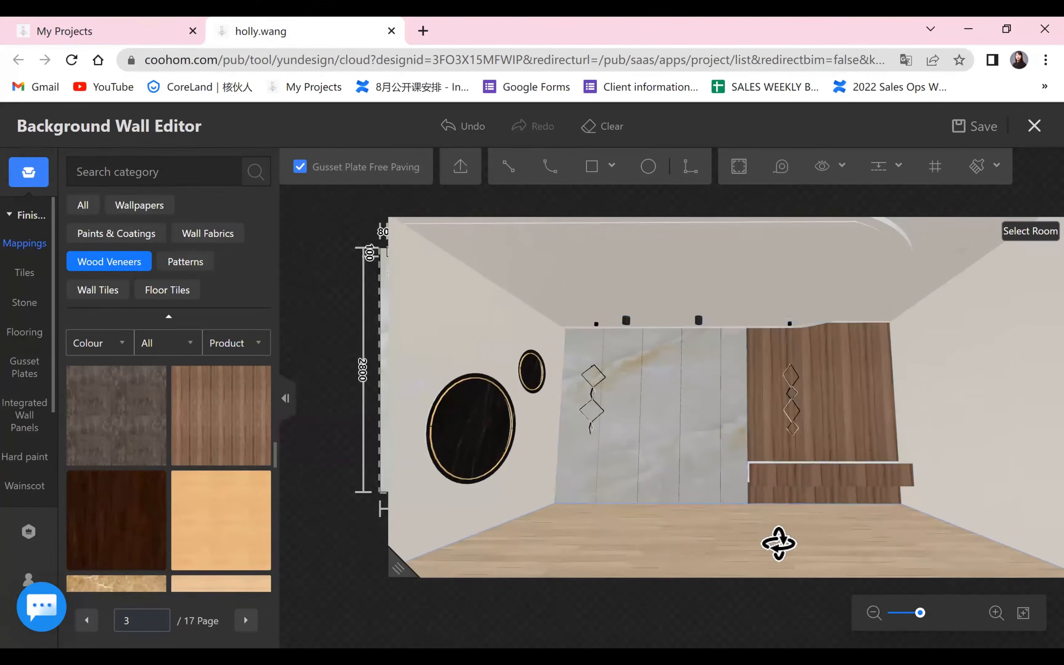
drag(776, 544, 927, 505)
drag(679, 533, 867, 468)
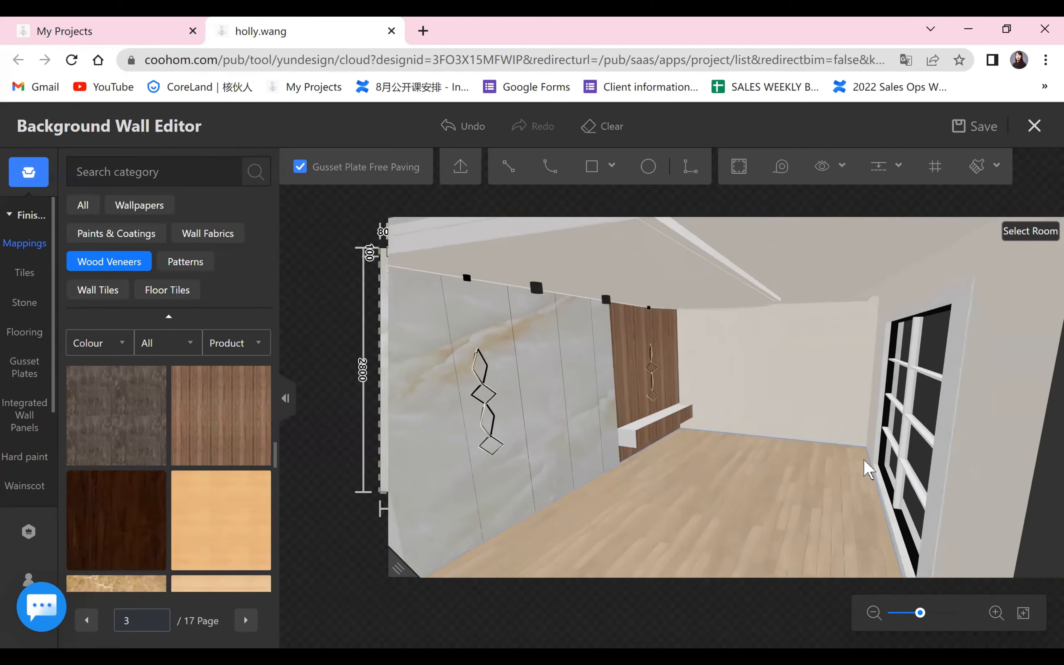
drag(397, 567, 819, 357)
scroll(660, 432, up, 4)
click(658, 430)
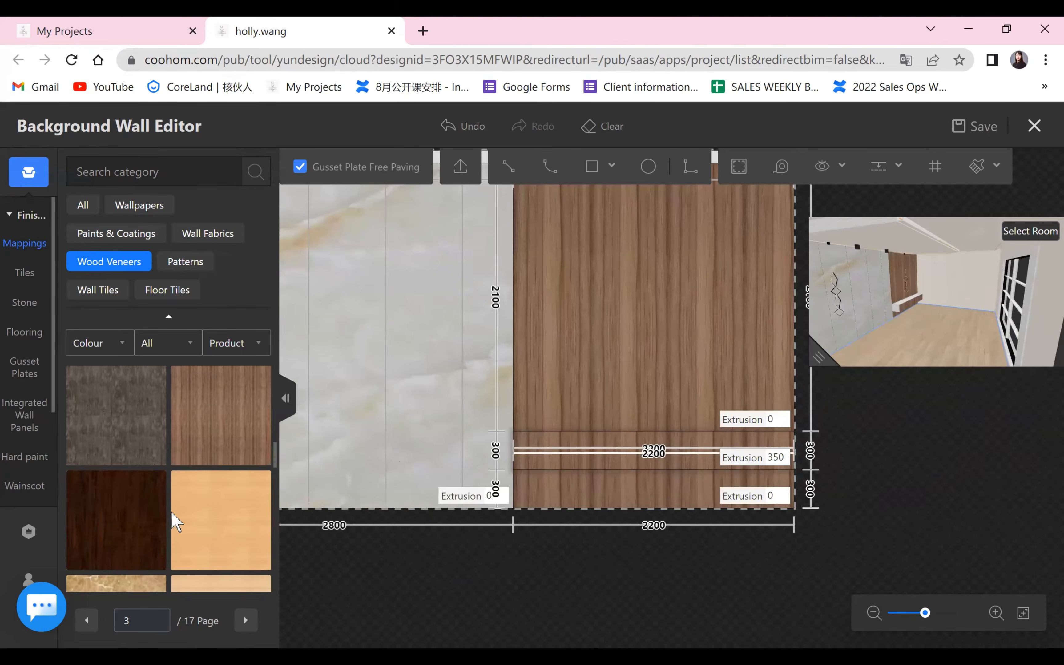
scroll(132, 586, down, 3)
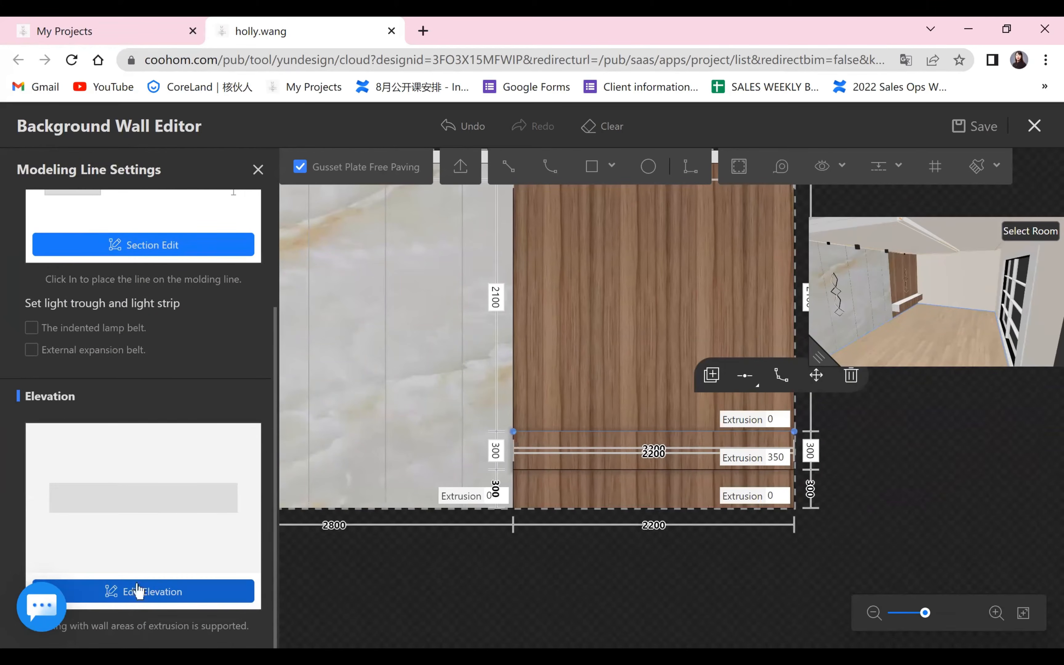
click(165, 516)
click(30, 483)
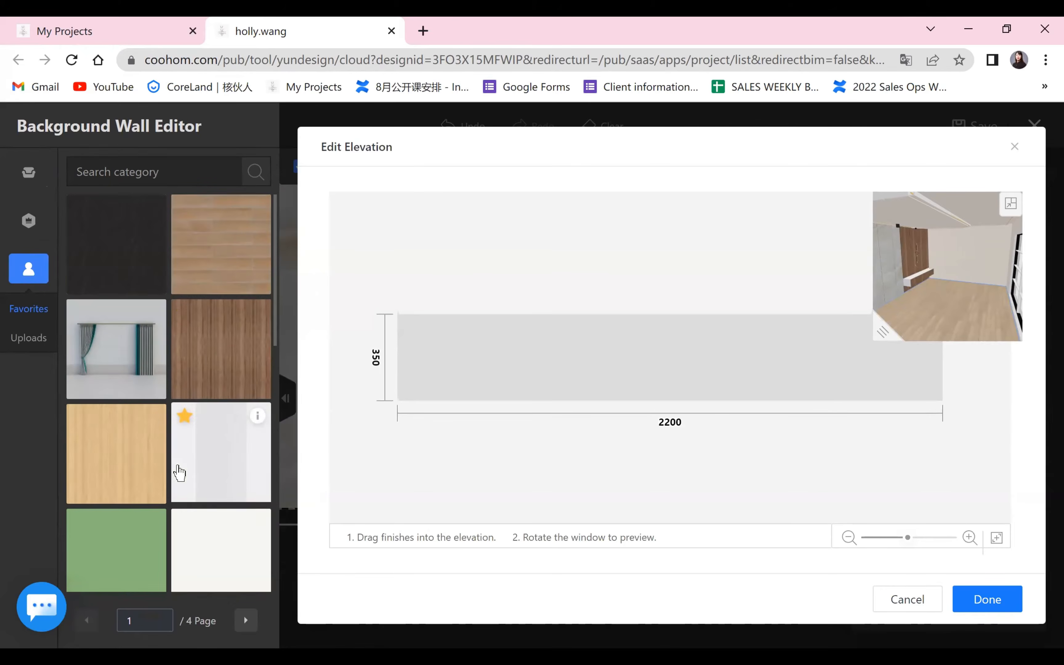
drag(252, 389, 477, 359)
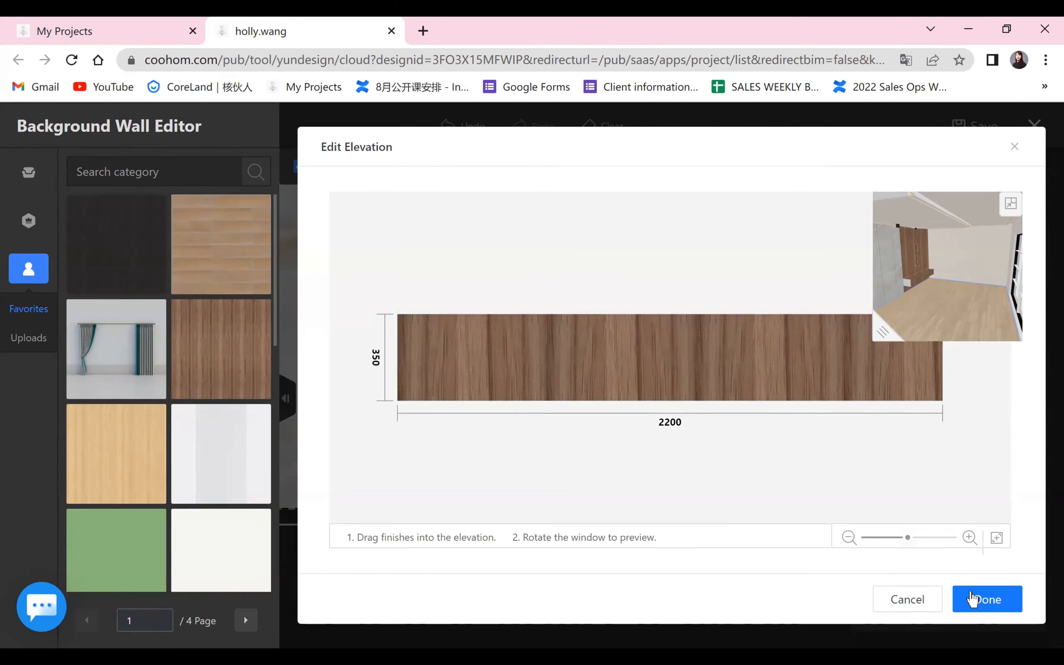
click(972, 599)
Duplicate the cabinet top's teak finish onto its left and bottom edges.
drag(814, 360, 430, 532)
scroll(858, 488, up, 2)
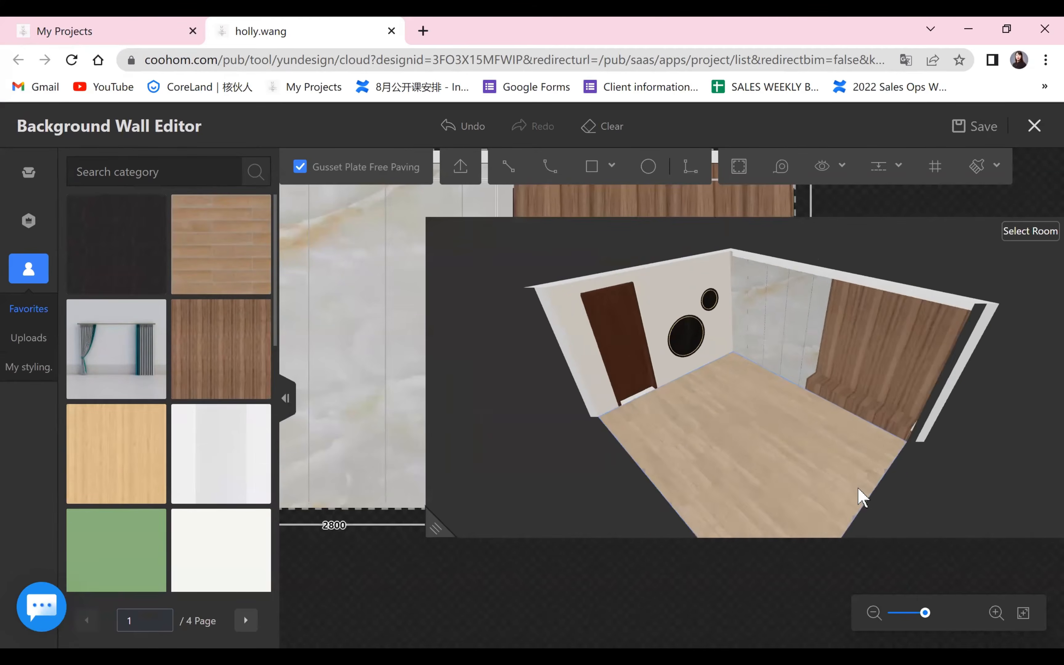
drag(861, 497, 651, 409)
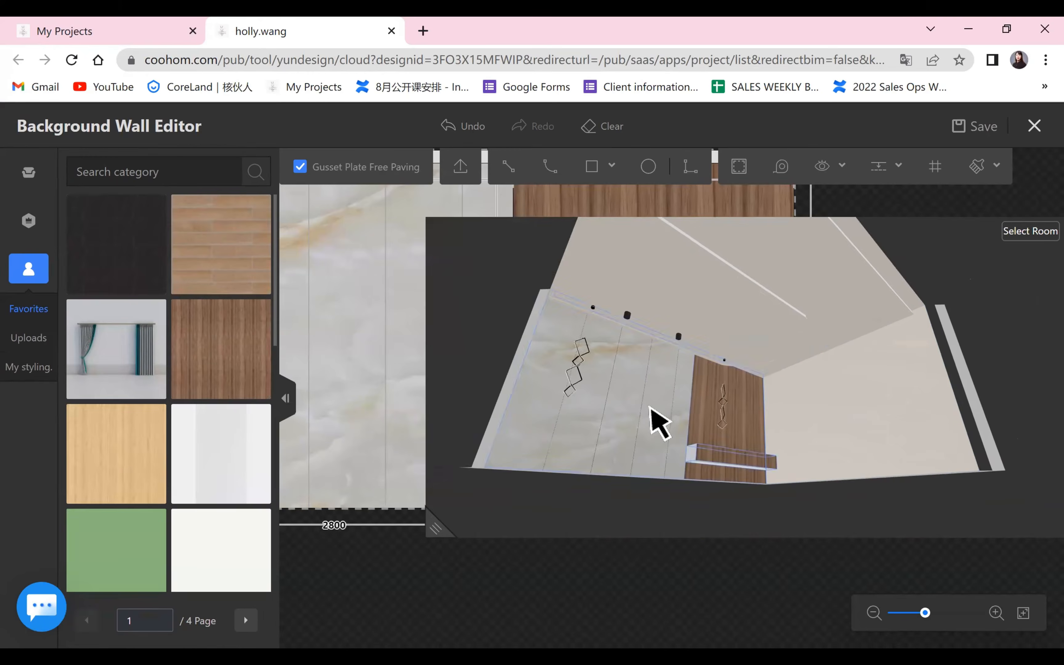
drag(434, 529, 823, 360)
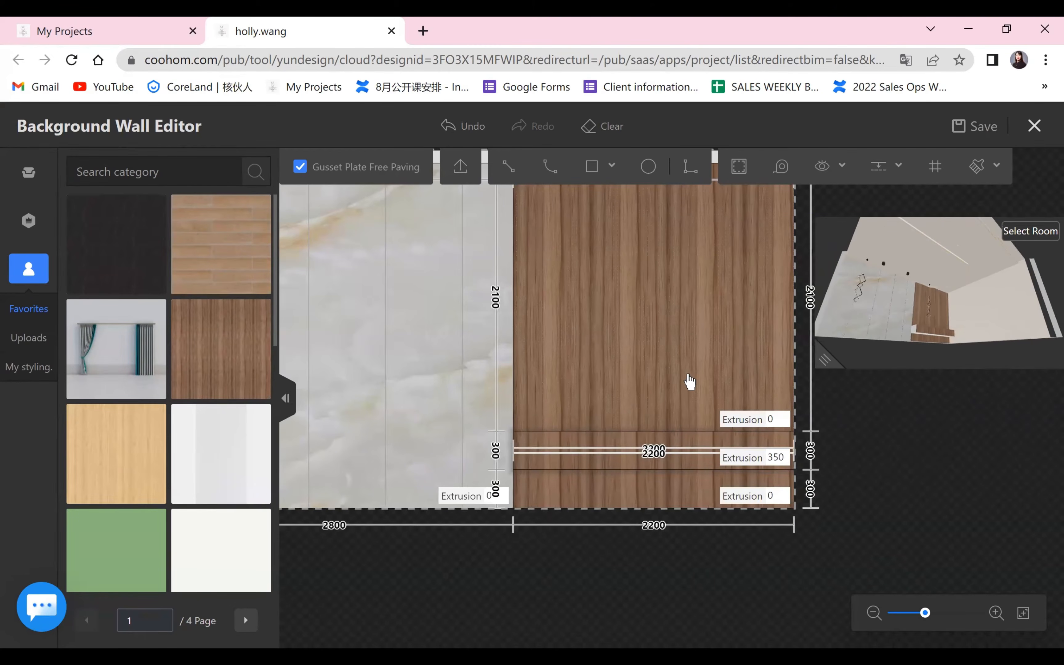
click(515, 437)
click(538, 469)
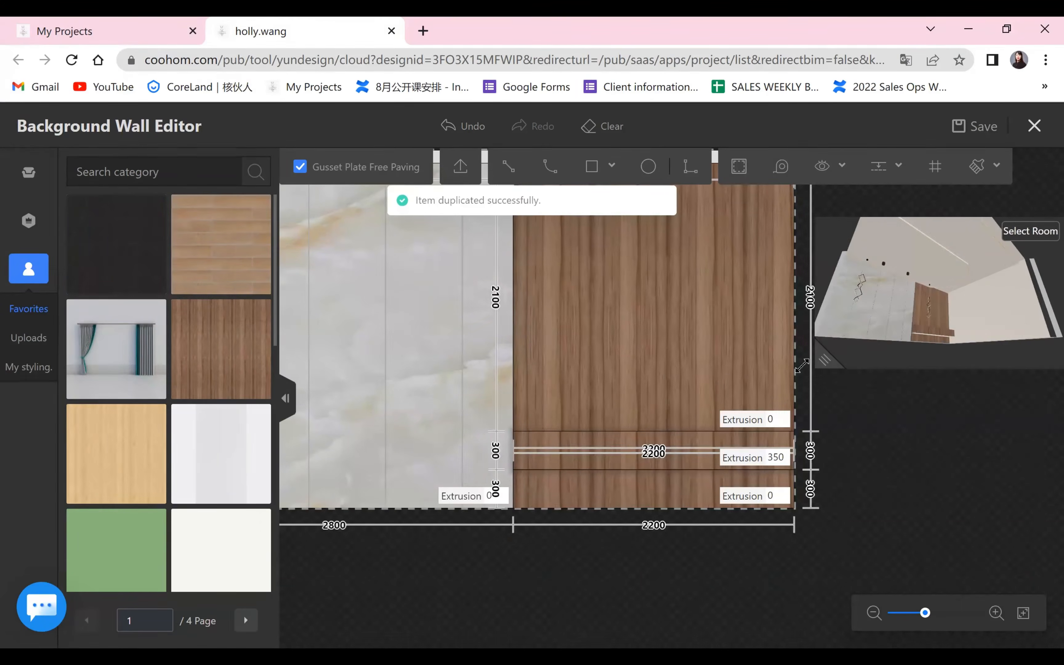
Check the finished cabinet in the enlarged 3D preview, save the wall design and view it in the room.
drag(802, 365, 274, 570)
scroll(549, 566, up, 1)
drag(652, 546, 780, 377)
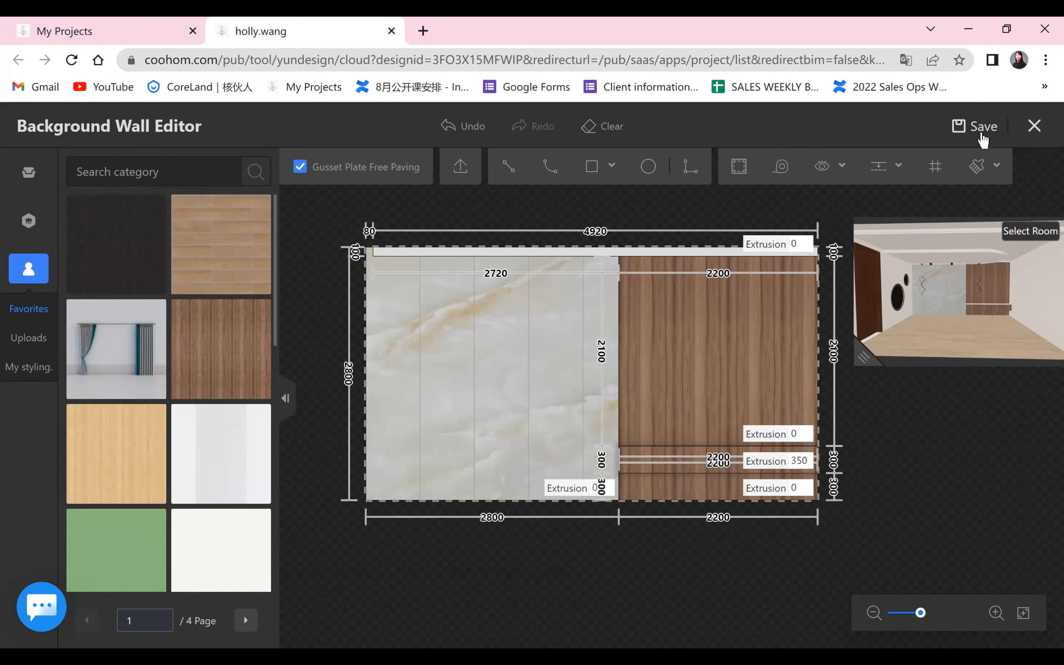
click(978, 129)
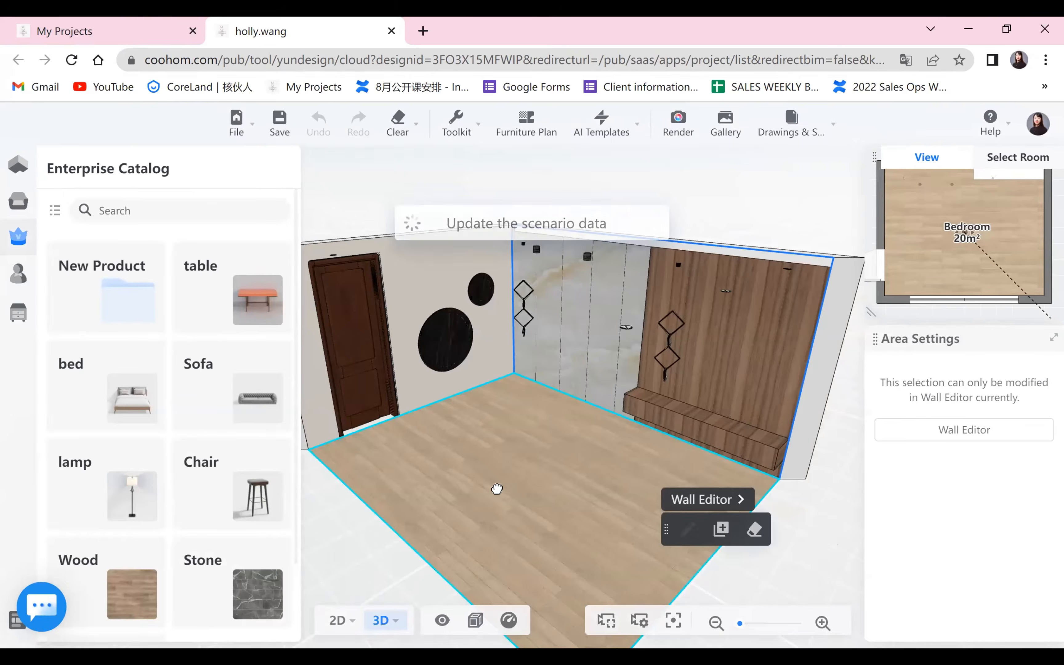
drag(496, 487, 413, 512)
scroll(321, 545, down, 2)
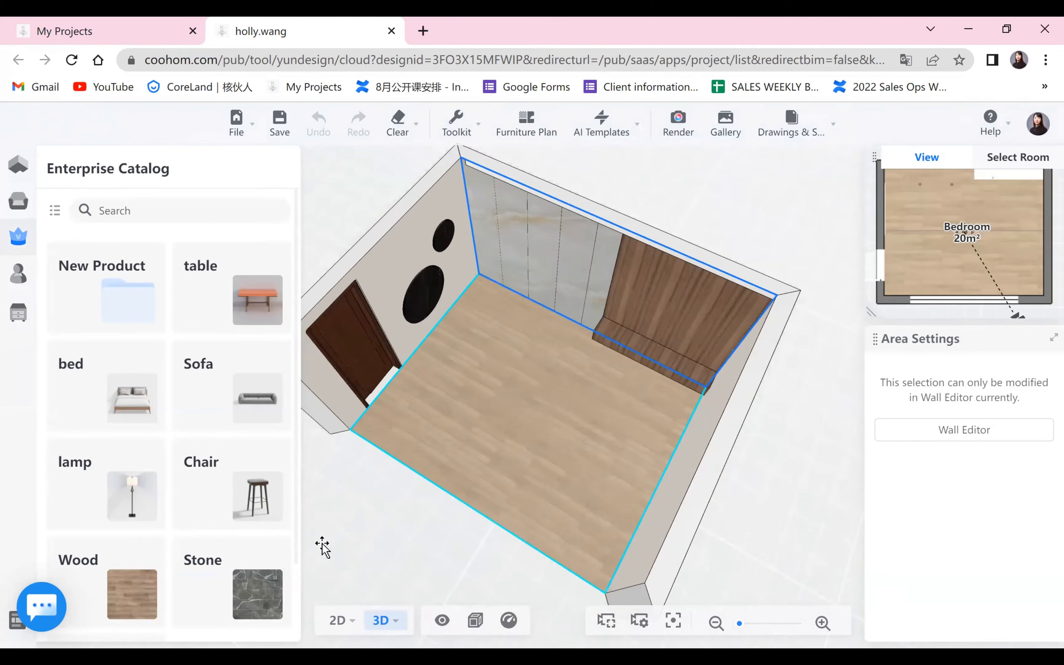
scroll(526, 396, up, 5)
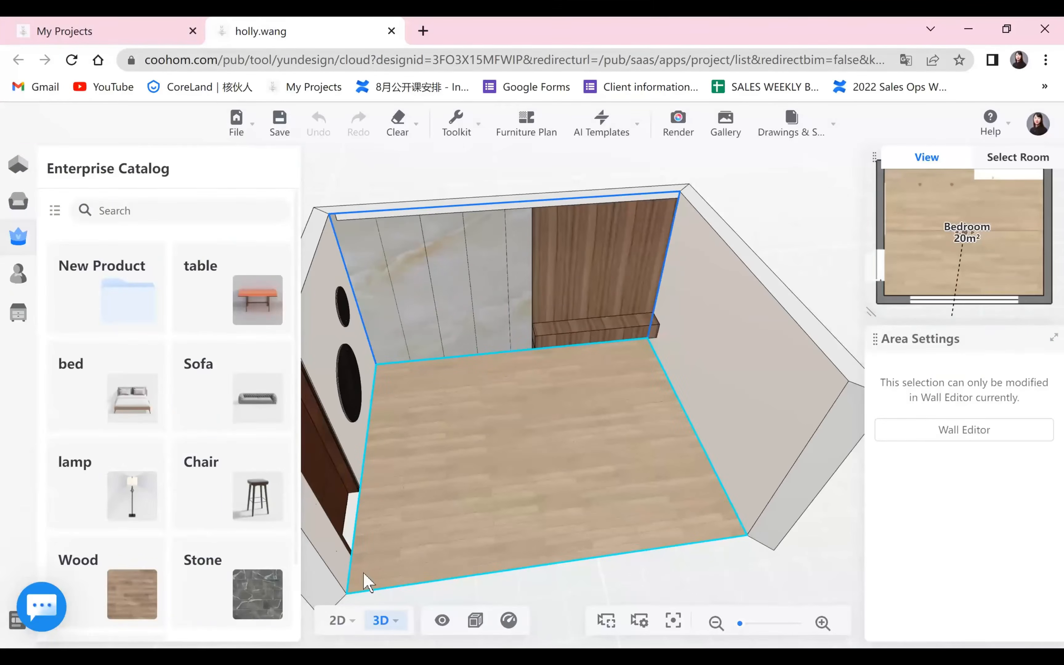
Replace the bedroom floor's finish with the light brown herringbone wood pattern from Flooring Textures.
click(443, 515)
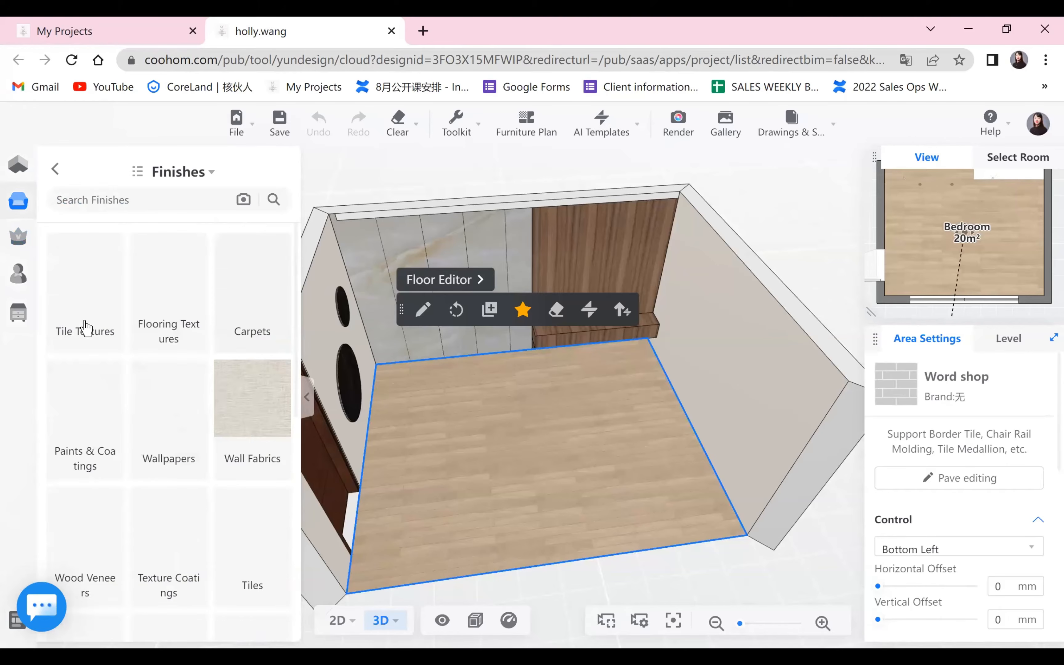
click(168, 305)
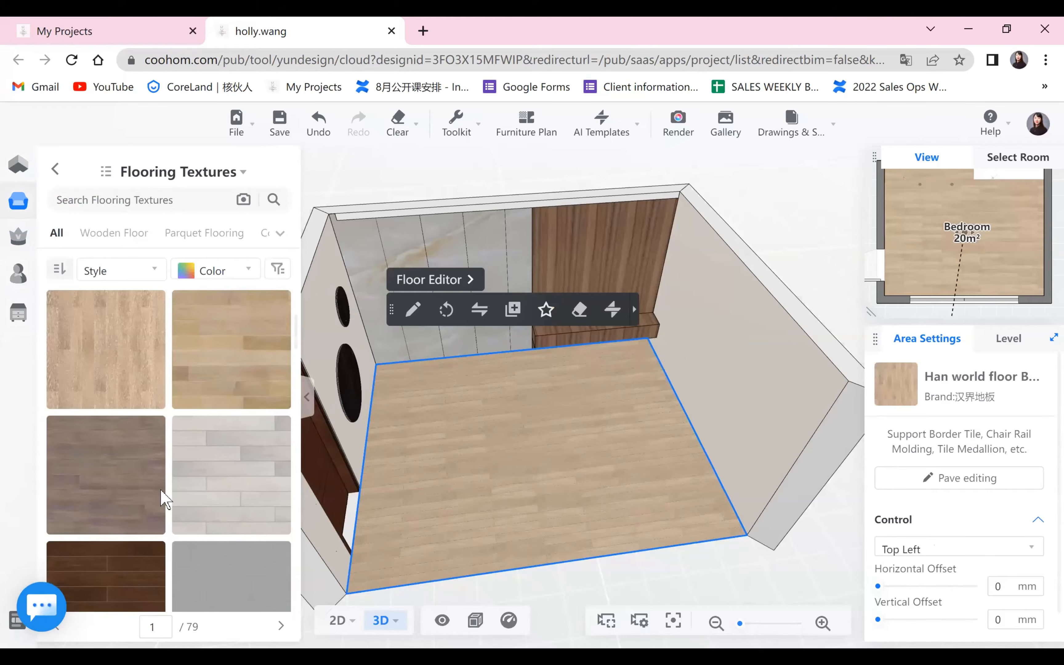
scroll(165, 497, down, 5)
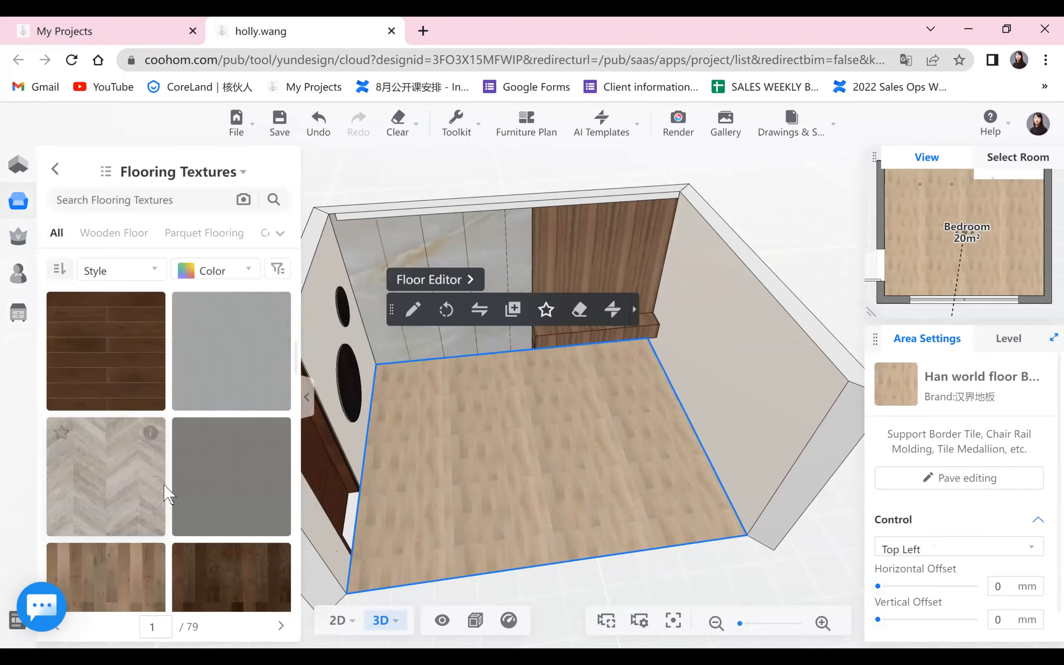
scroll(134, 442, down, 3)
scroll(272, 555, up, 3)
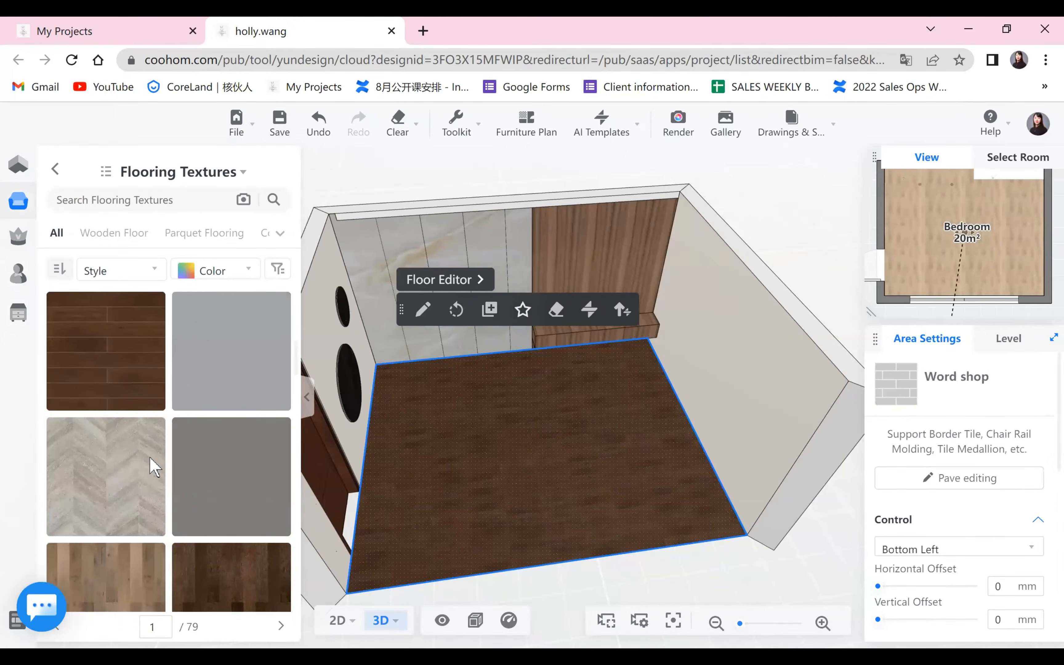
scroll(145, 479, down, 5)
scroll(145, 473, down, 1)
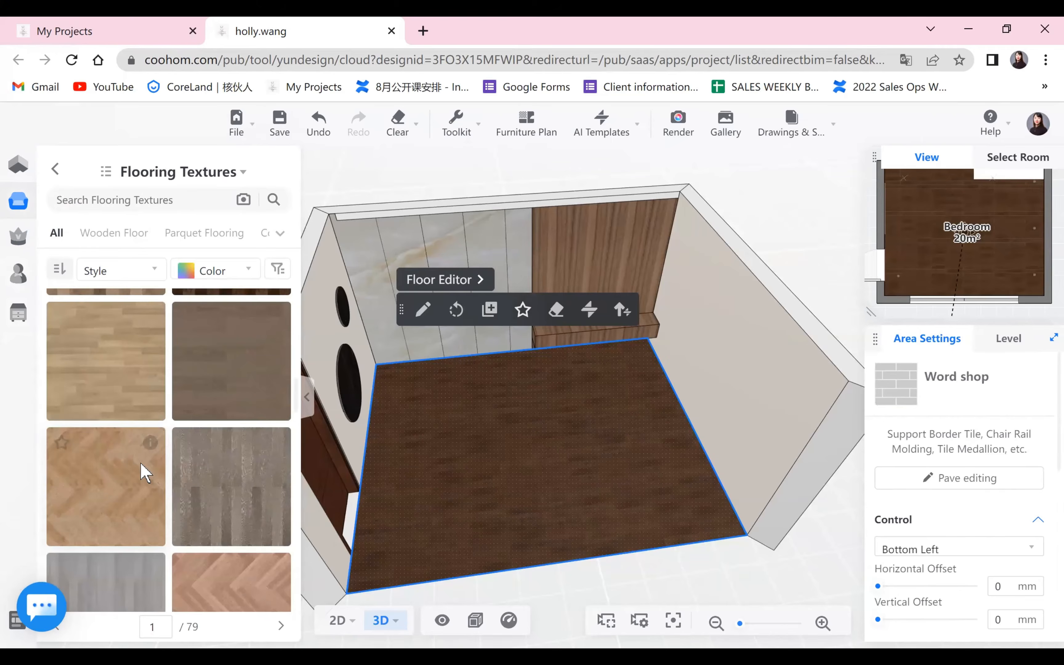
scroll(70, 444, down, 1)
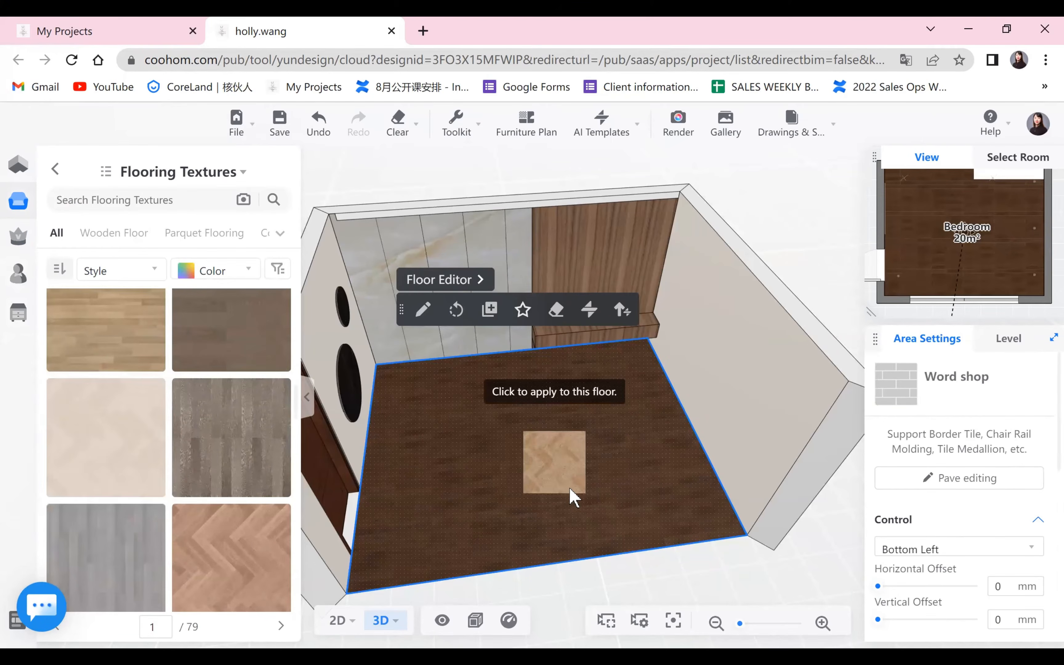
click(595, 505)
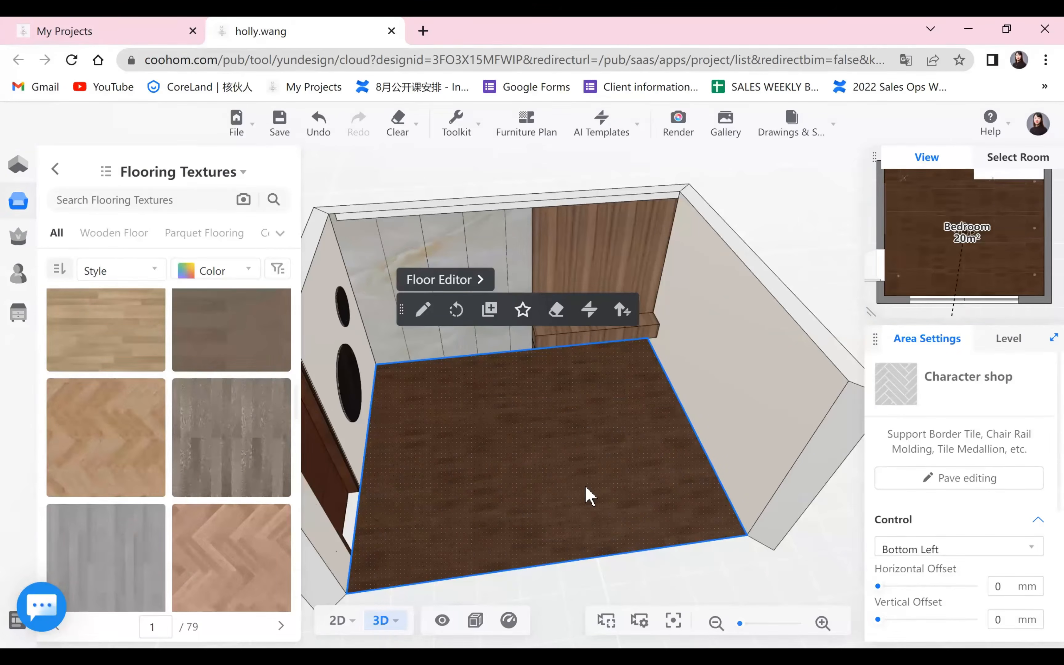
Save the design and open the bedroom floor in the floor editor.
key(ctrl+s)
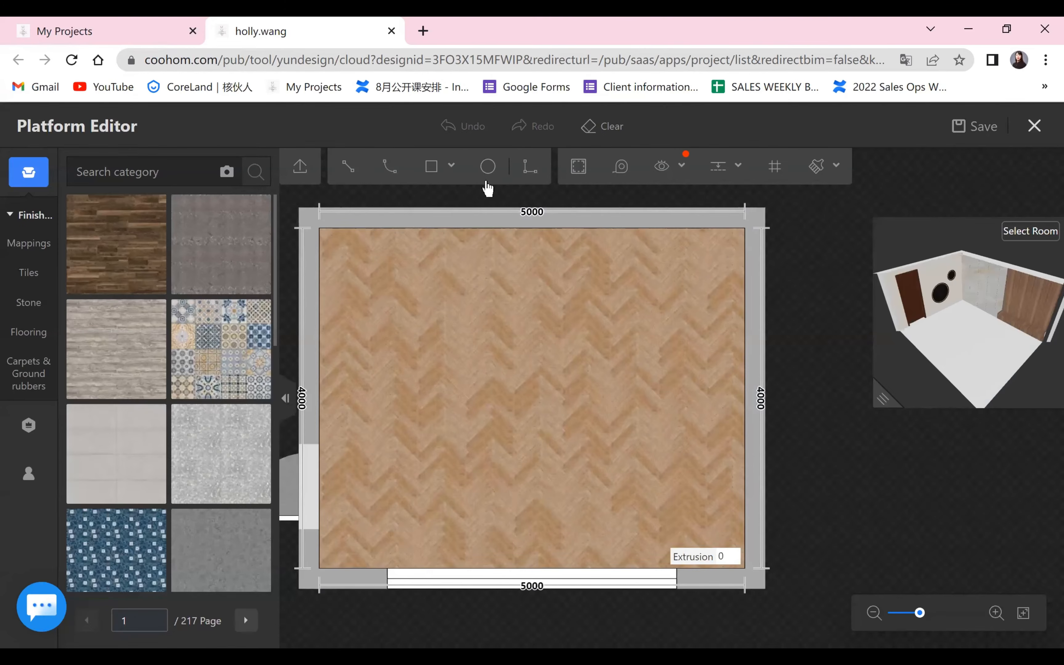
Try splitting the floor with a 2500 mm wide rectangle, paving the door-side half in dark wood plank, and undo it.
click(743, 231)
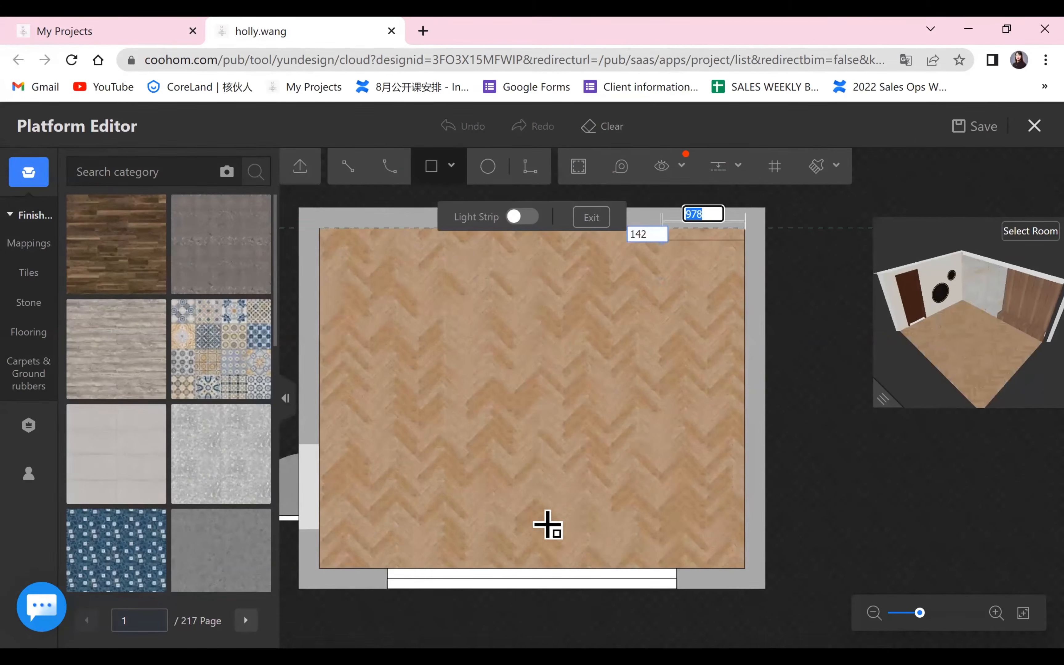
click(549, 568)
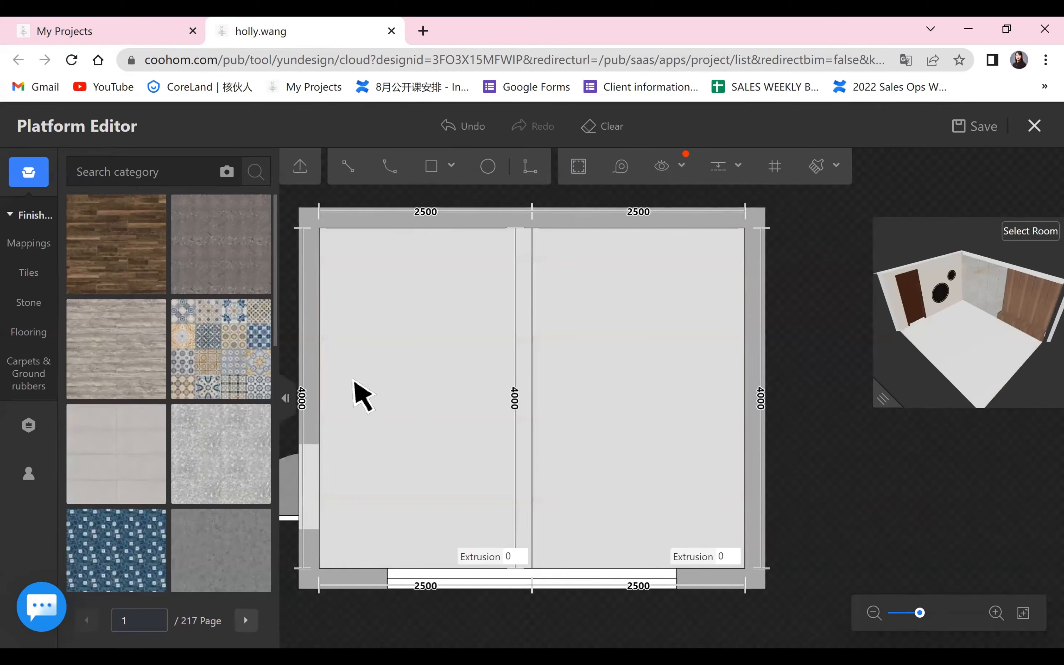
drag(125, 260, 472, 383)
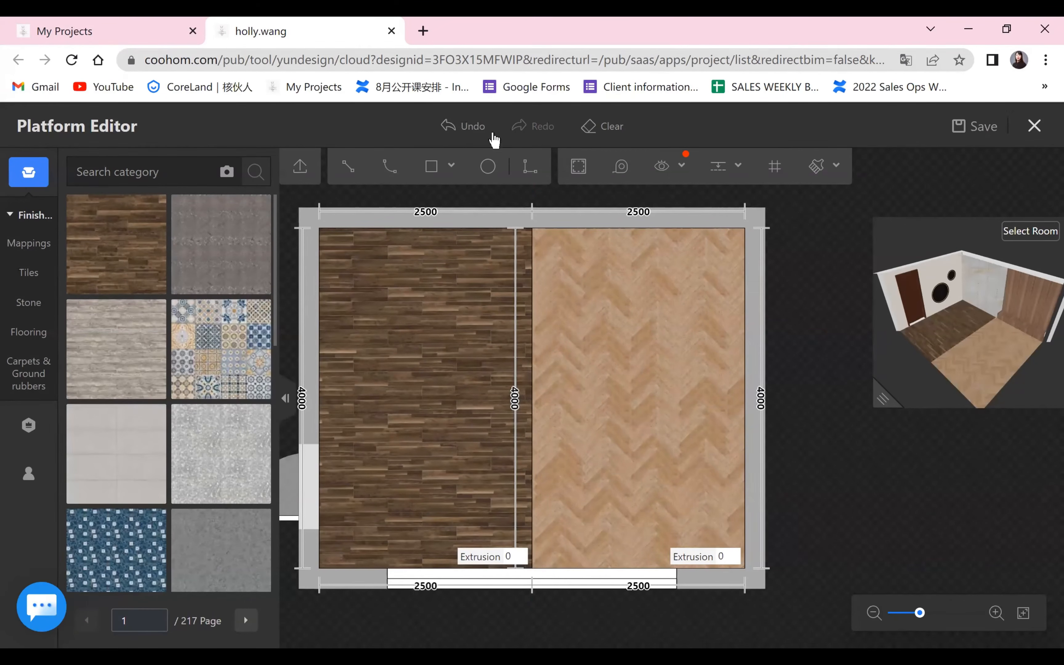
click(467, 128)
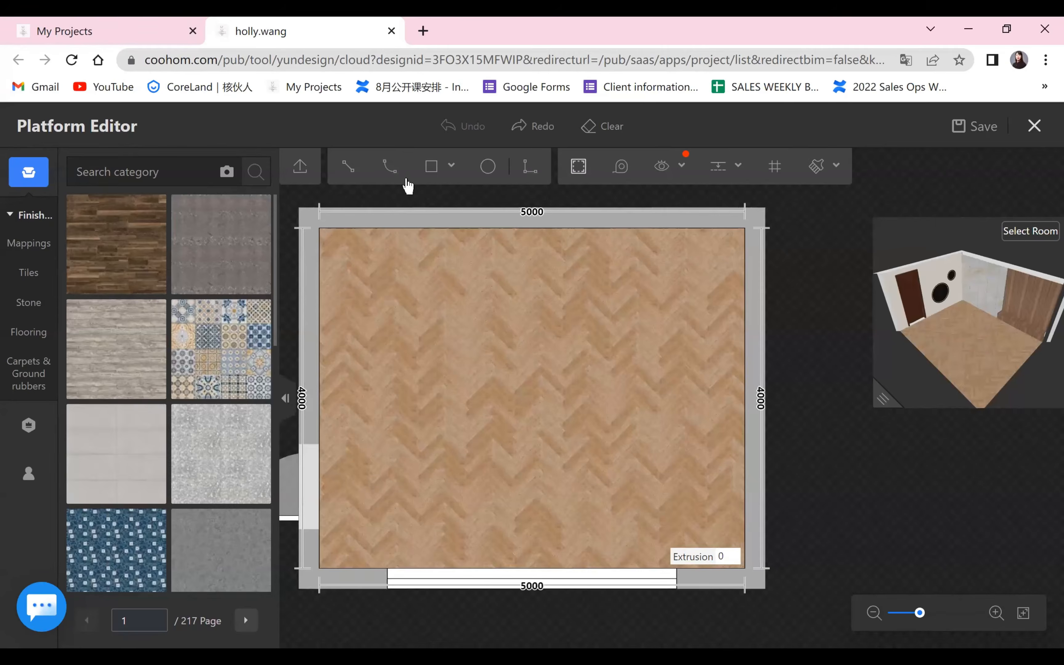
Try drawing a rectangle about 412 by 1511 mm in the upper-right corner of the floor plan.
click(437, 170)
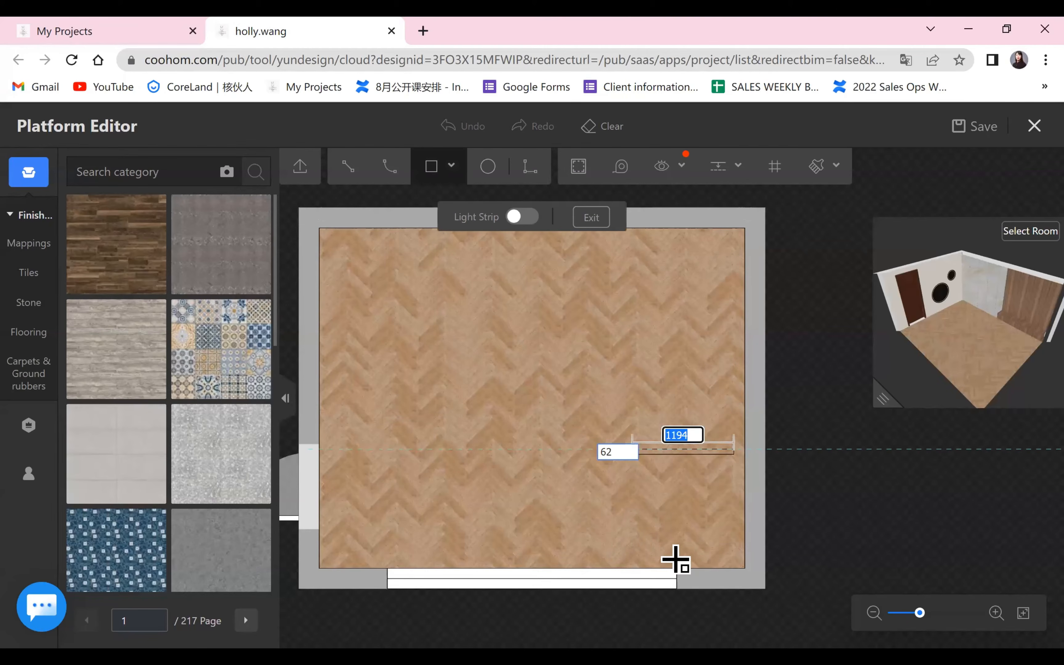
click(446, 173)
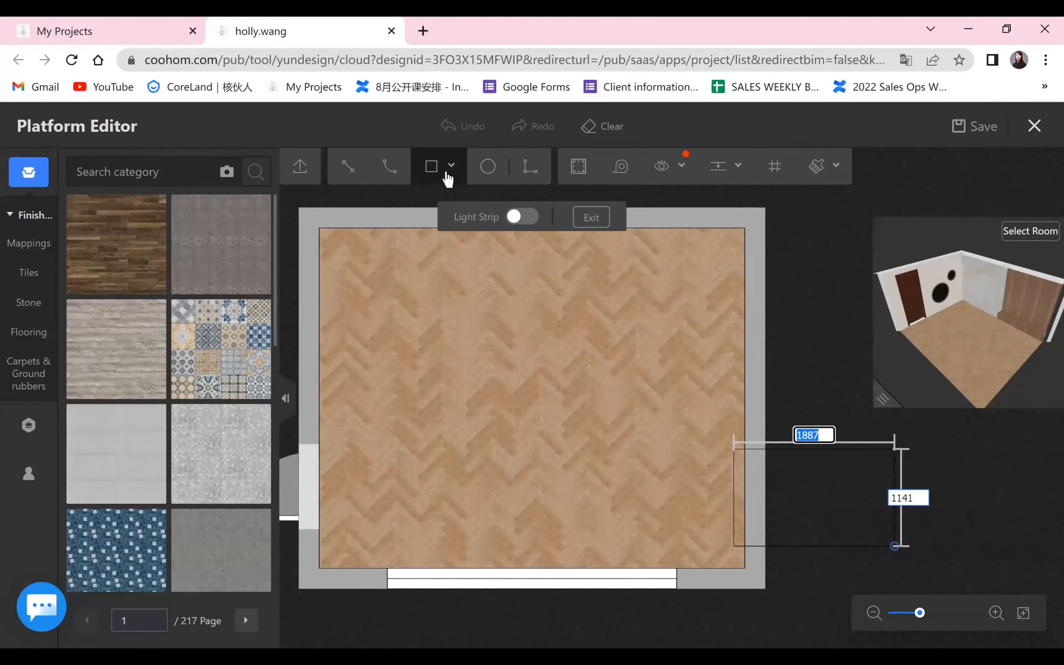
click(718, 355)
key(Escape)
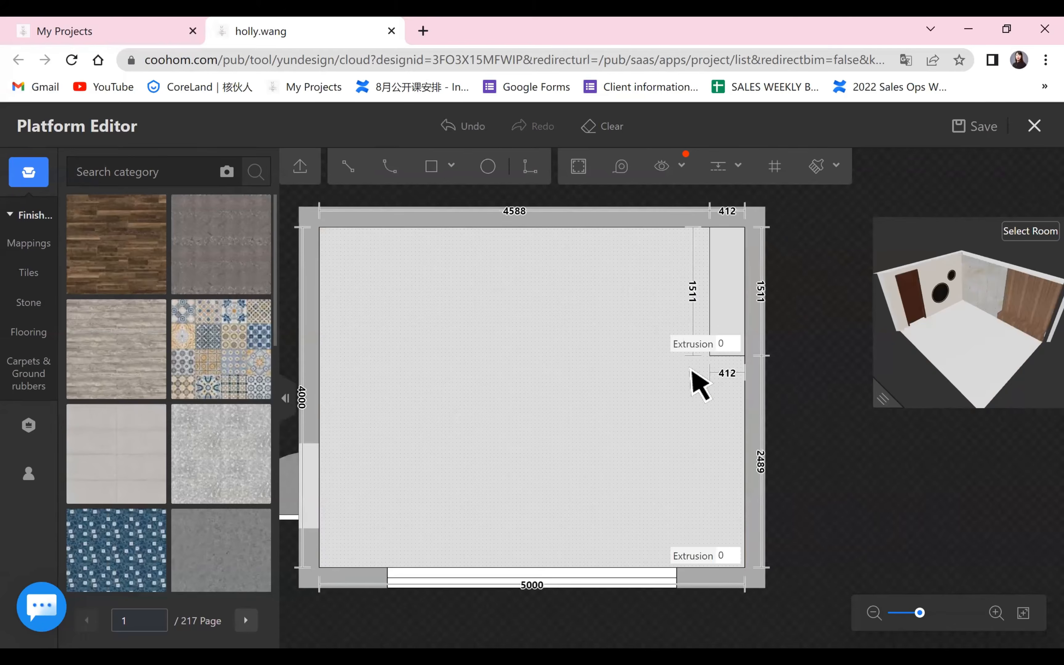
Try a 200 mm extrusion on the remaining herringbone floor, check it in the enlarged 3D preview, and undo the floor changes.
click(735, 555)
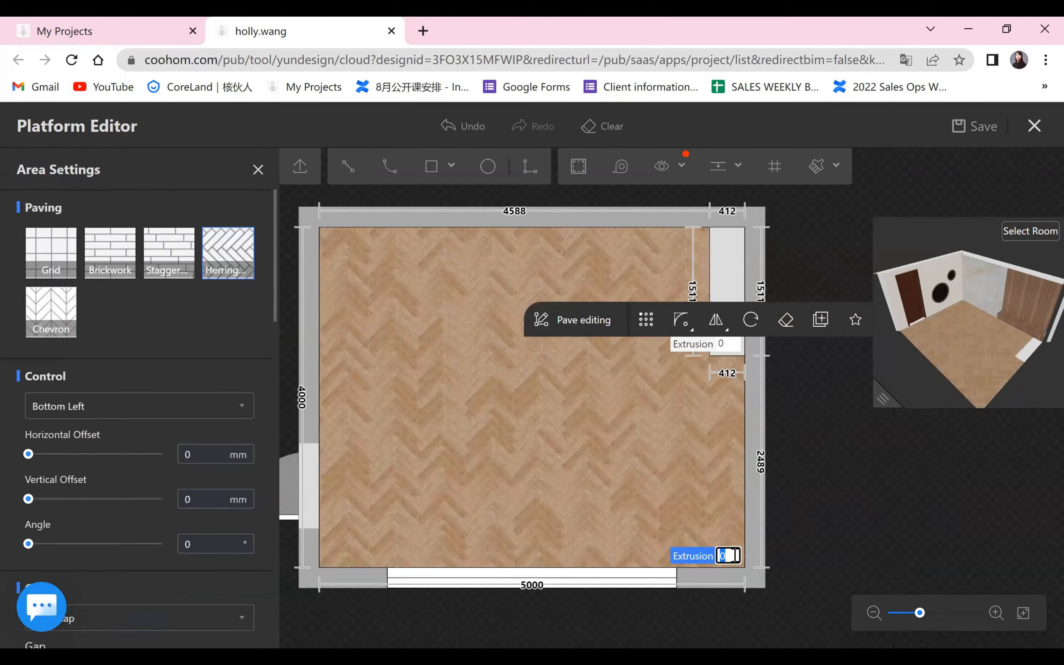
text(200)
drag(882, 398, 386, 550)
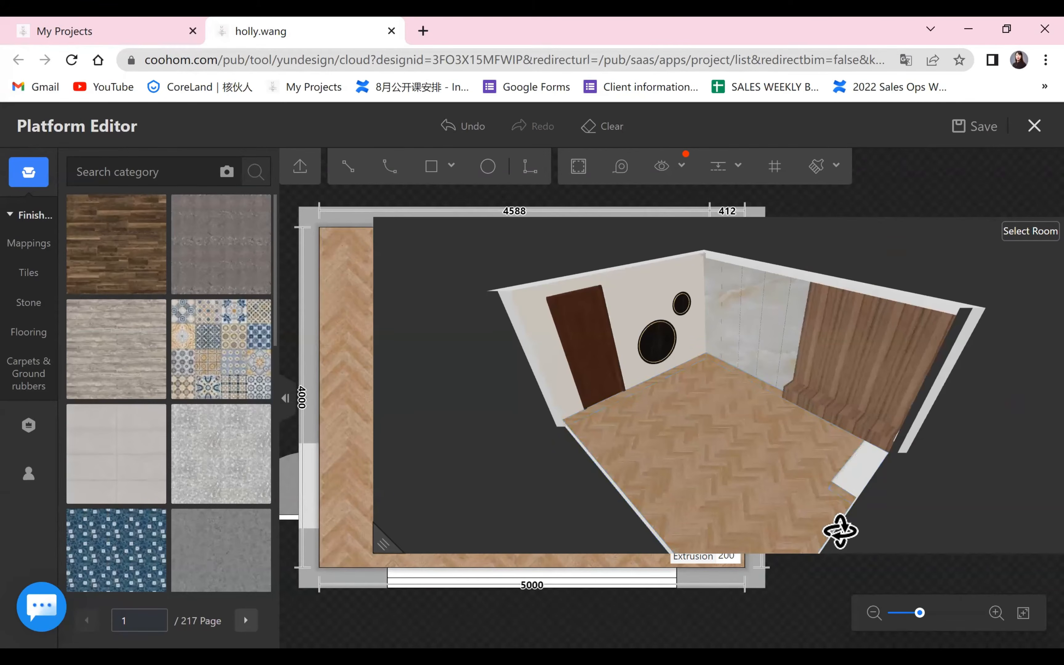
drag(379, 547, 872, 348)
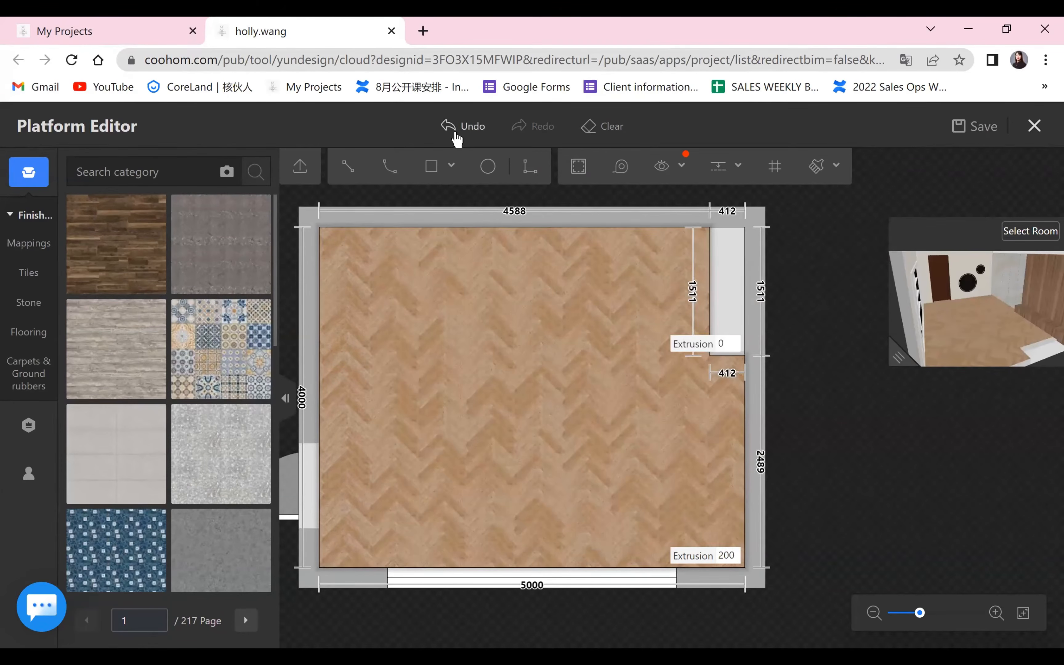
click(460, 132)
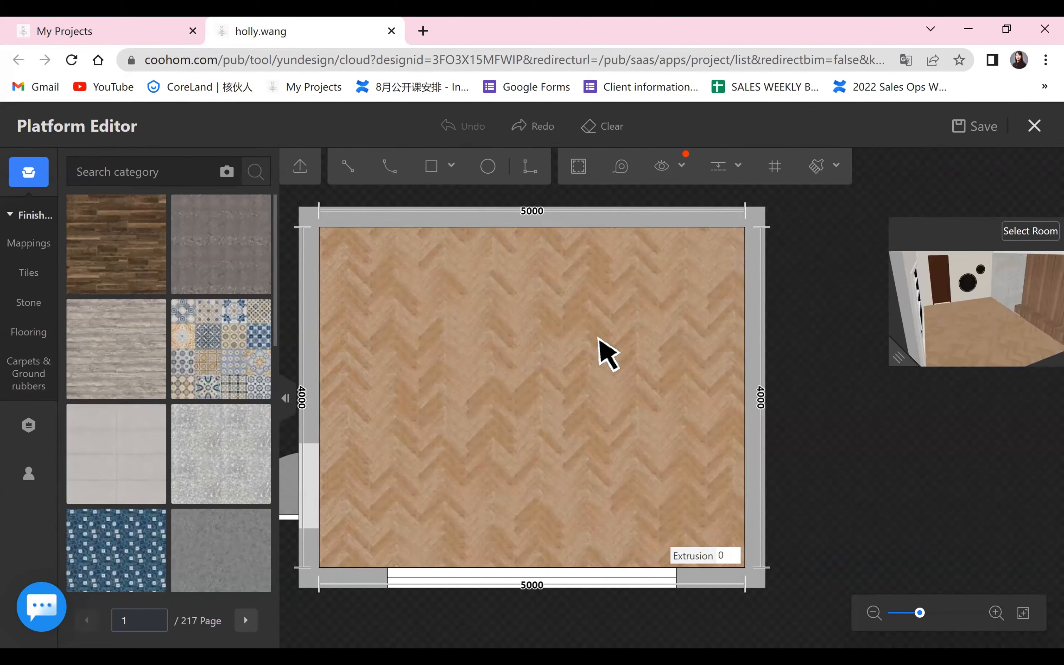
Try the Brickwork paving on the floor, examine it up close and return to the Herringbone paving.
click(623, 326)
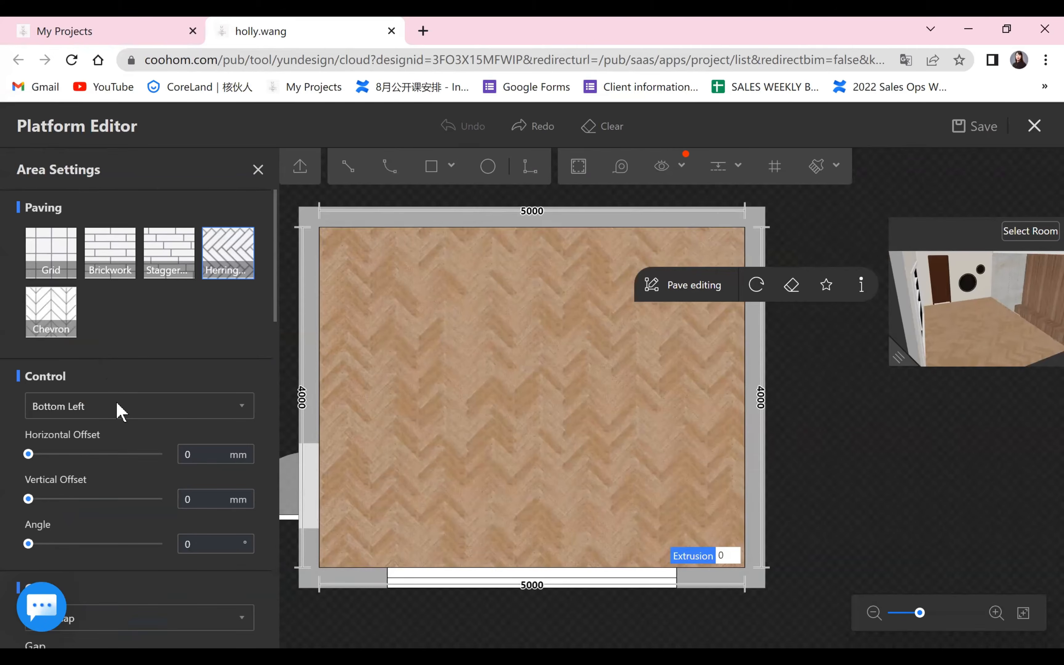
scroll(117, 403, down, 6)
scroll(115, 401, up, 5)
scroll(114, 402, up, 3)
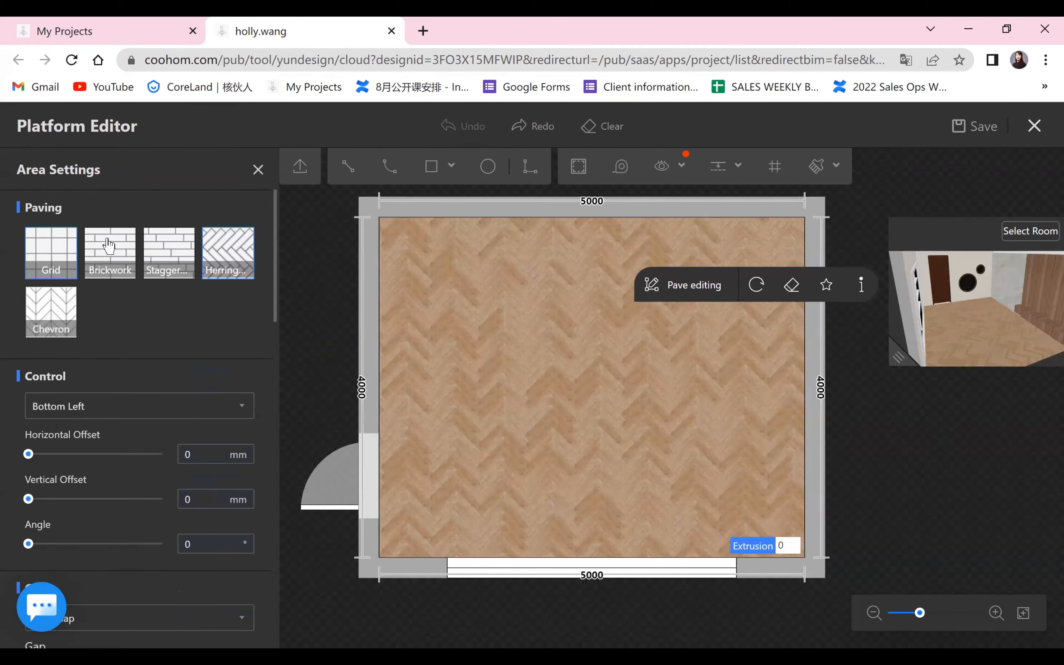
click(132, 252)
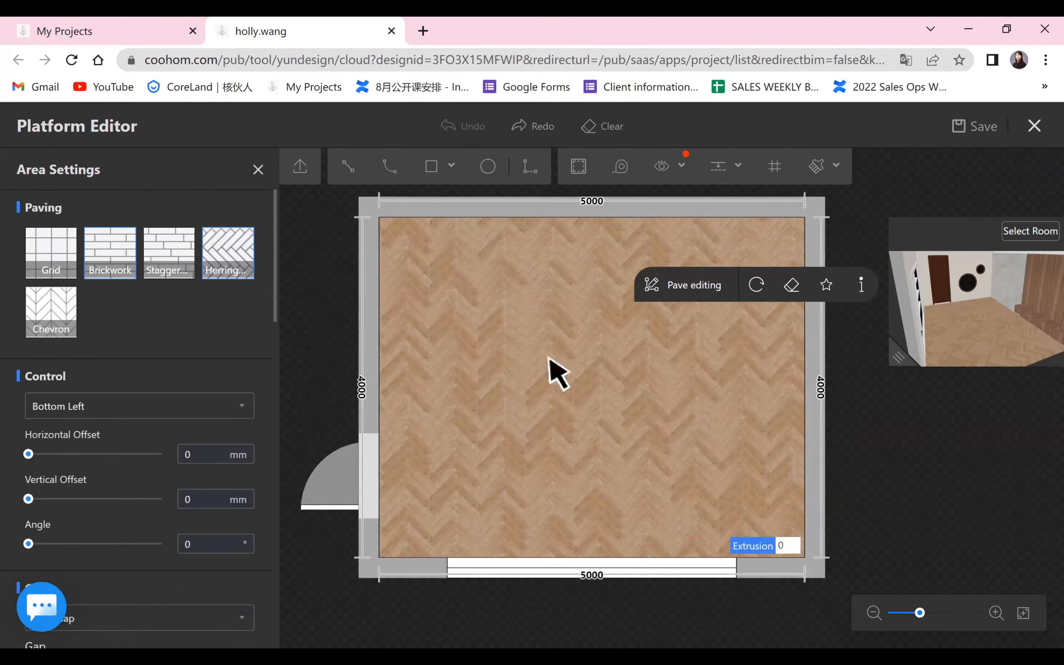
scroll(452, 434, up, 3)
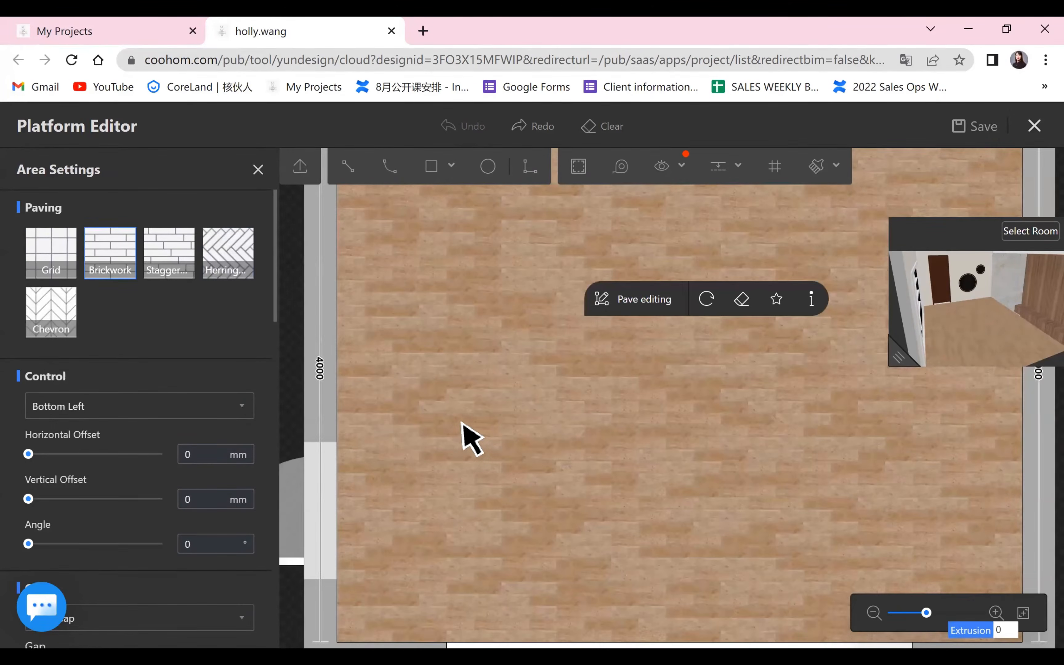
scroll(460, 437, down, 3)
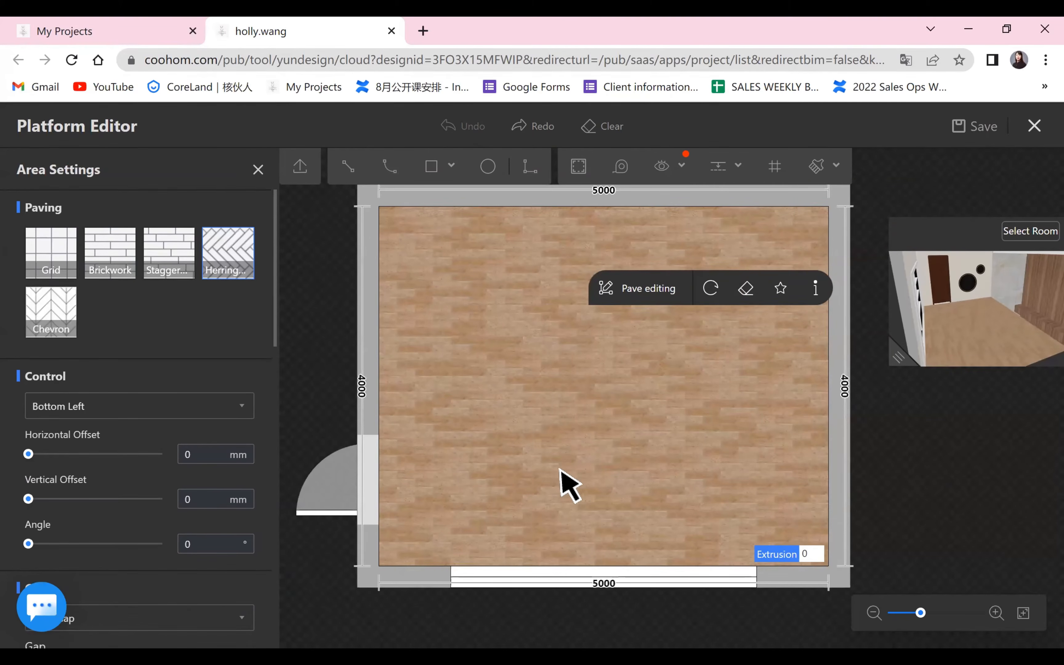
Set the starting point of the floor's paving to Top Right.
click(175, 415)
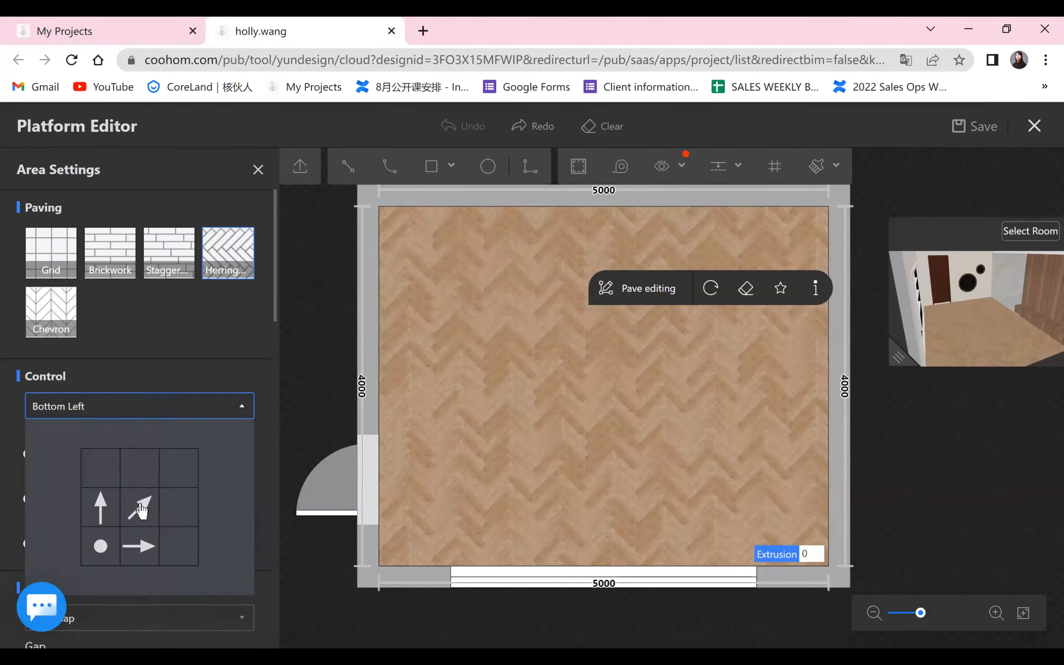
click(105, 467)
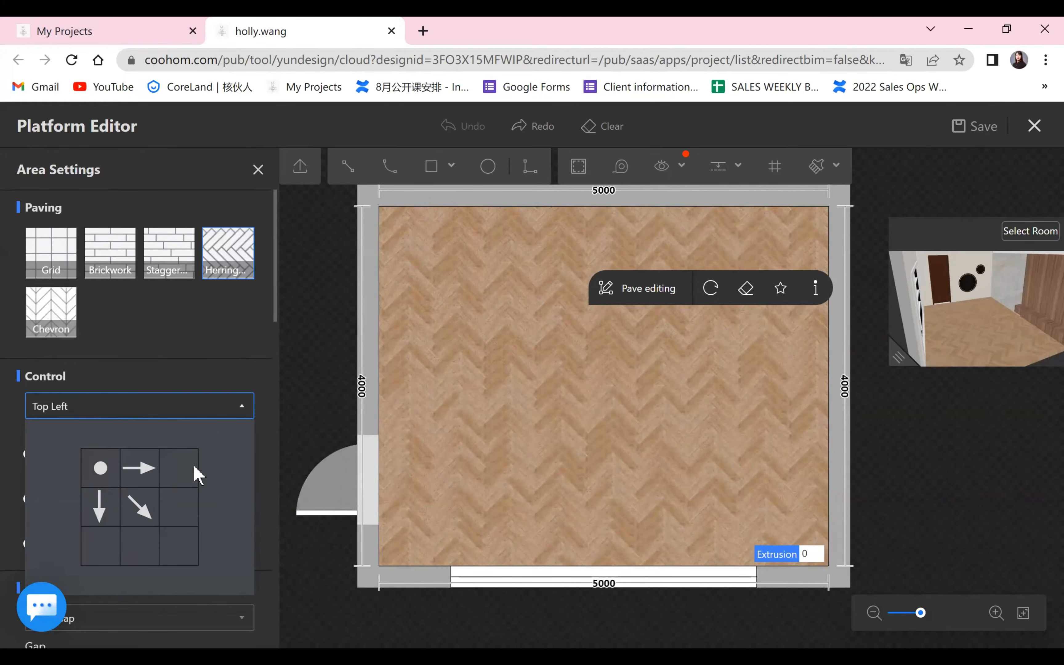
click(178, 475)
click(201, 407)
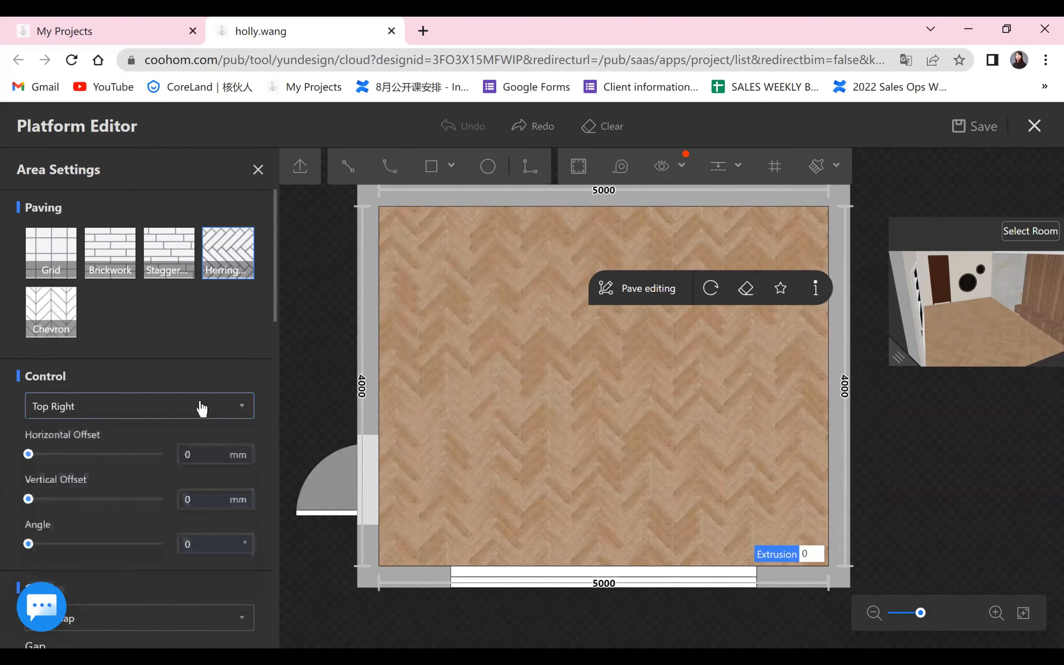
Try a 3665 mm horizontal offset, 2484 mm vertical offset and 203° angle on the paving, and reset all three to 0.
scroll(181, 408, down, 1)
scroll(52, 295, down, 3)
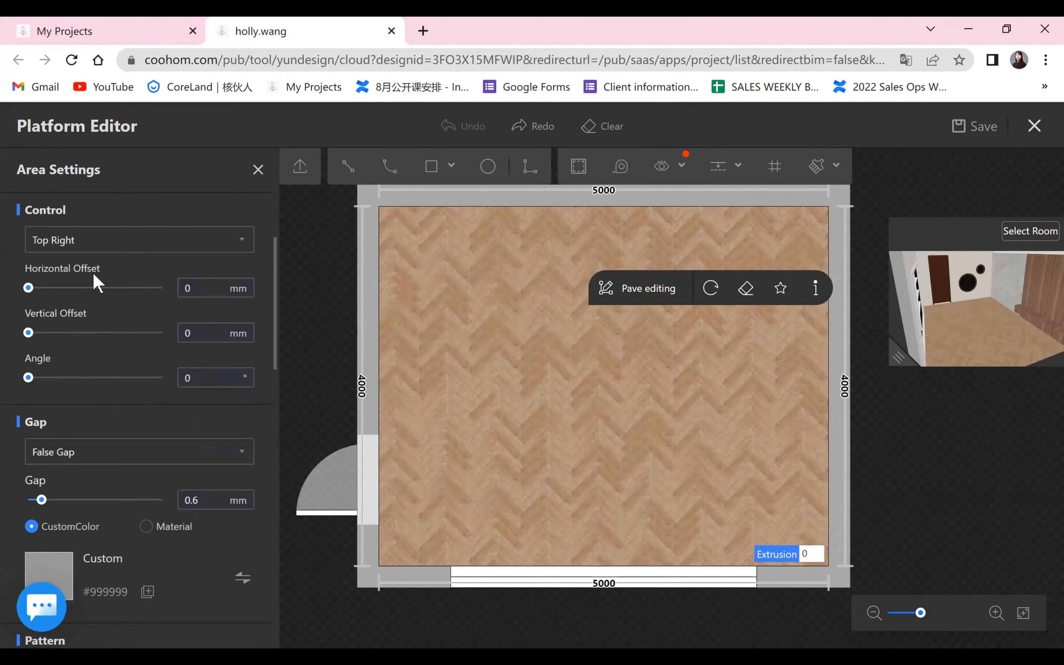
drag(29, 288, 122, 286)
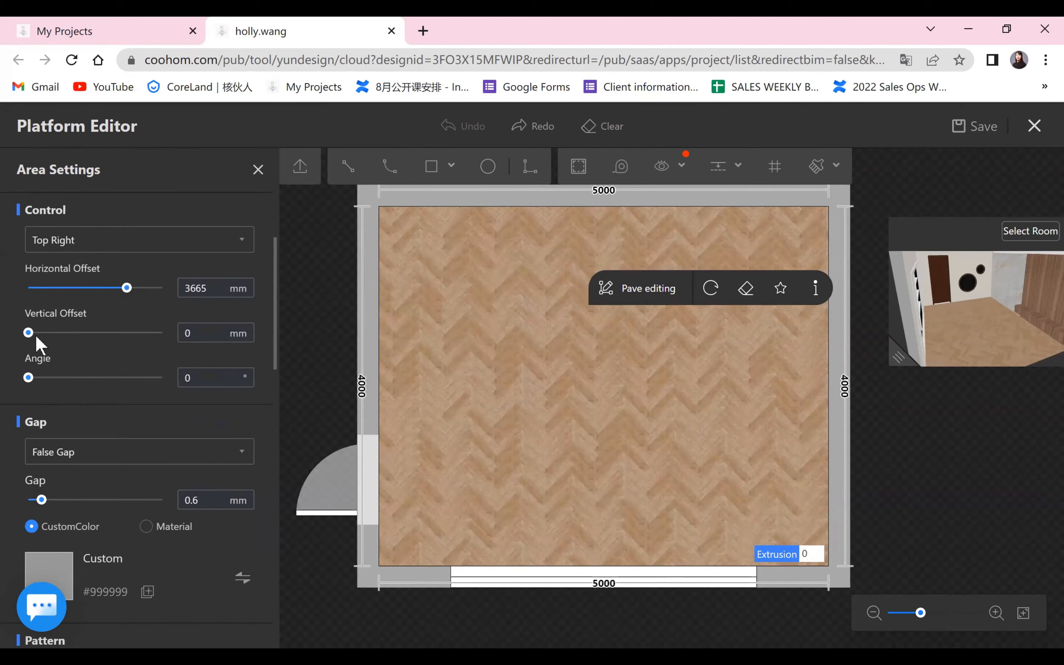
drag(28, 334, 69, 333)
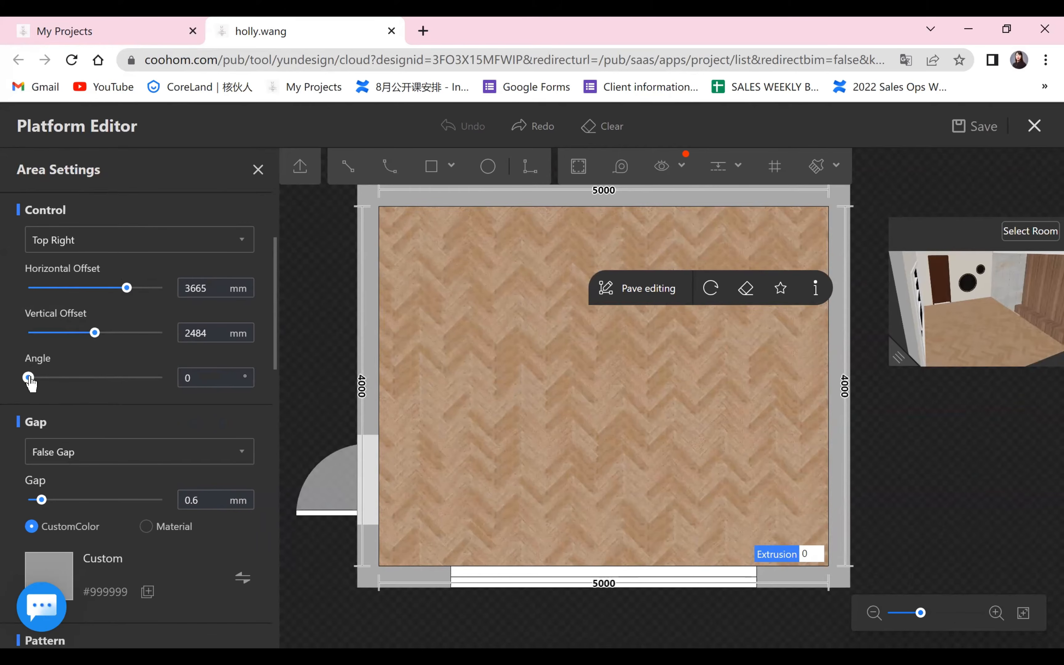
drag(29, 378, 104, 378)
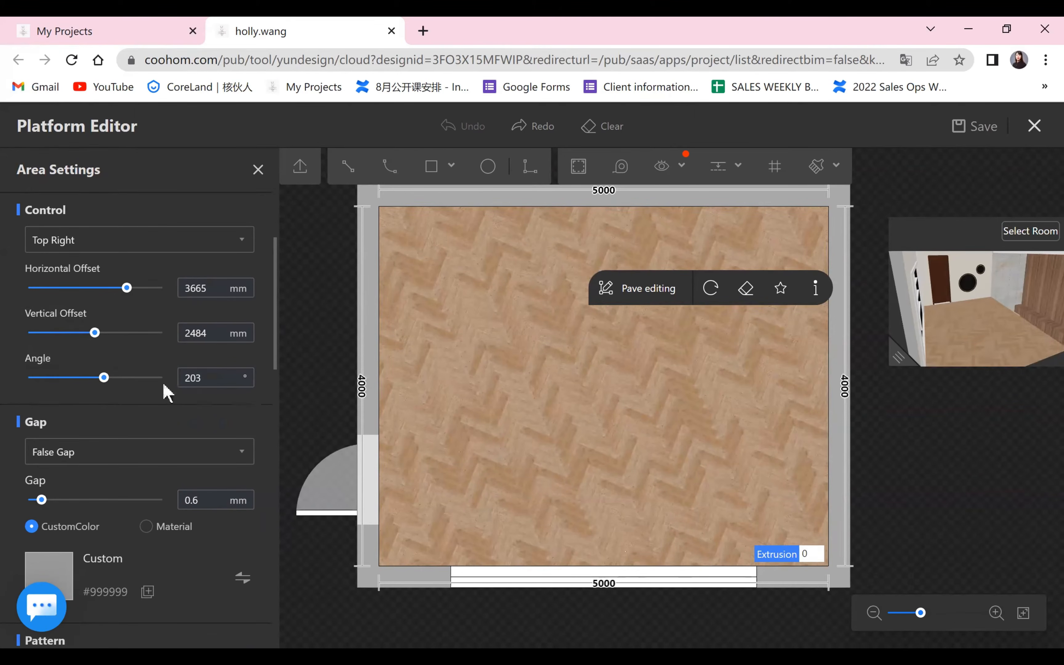
drag(107, 377, 7, 361)
drag(95, 332, 7, 336)
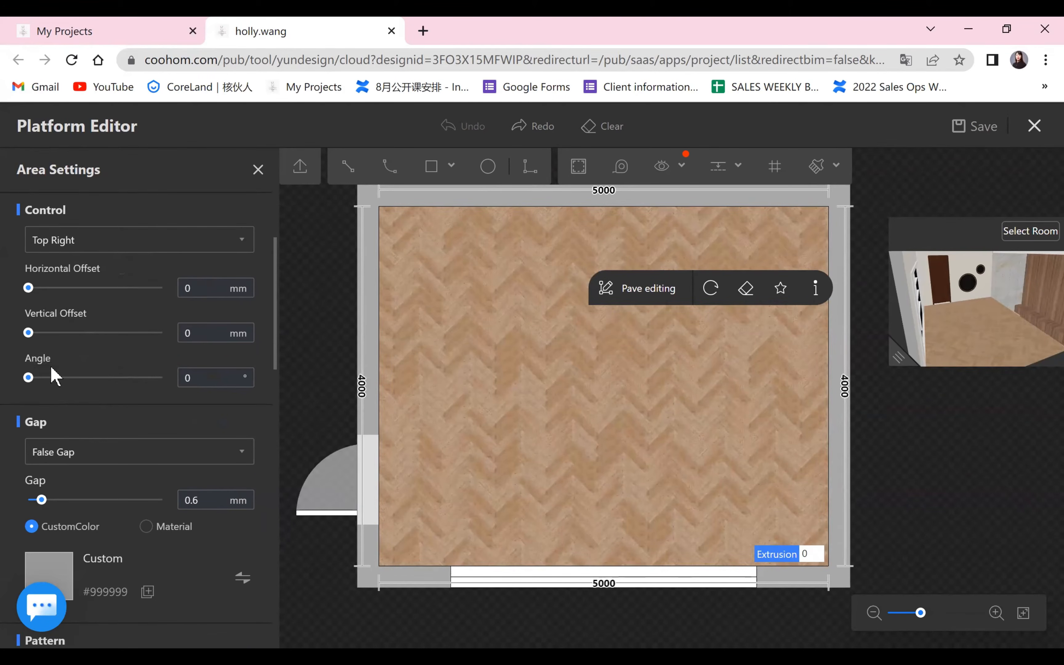
Keep the paving's gap type as False Gap and set the gap width to 3 mm.
scroll(52, 375, down, 4)
click(153, 299)
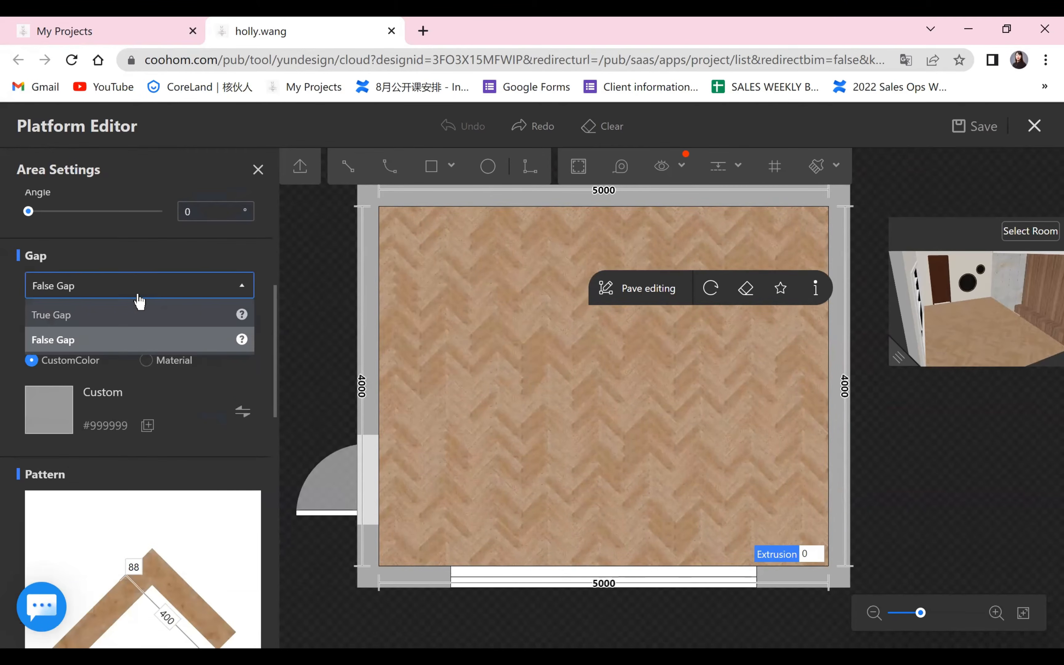
click(98, 293)
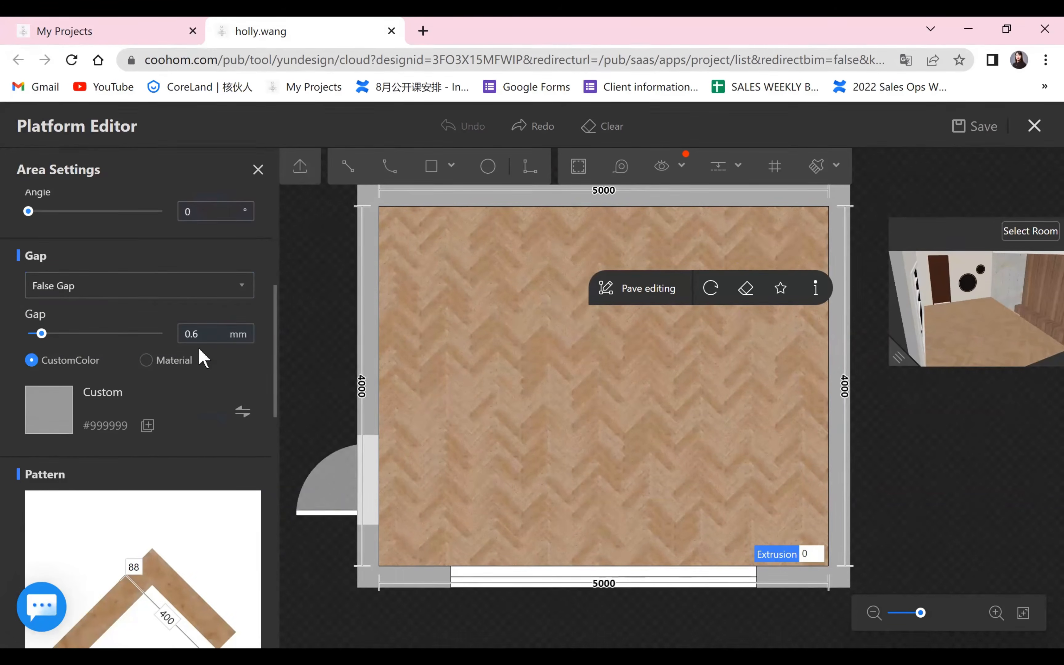
click(233, 334)
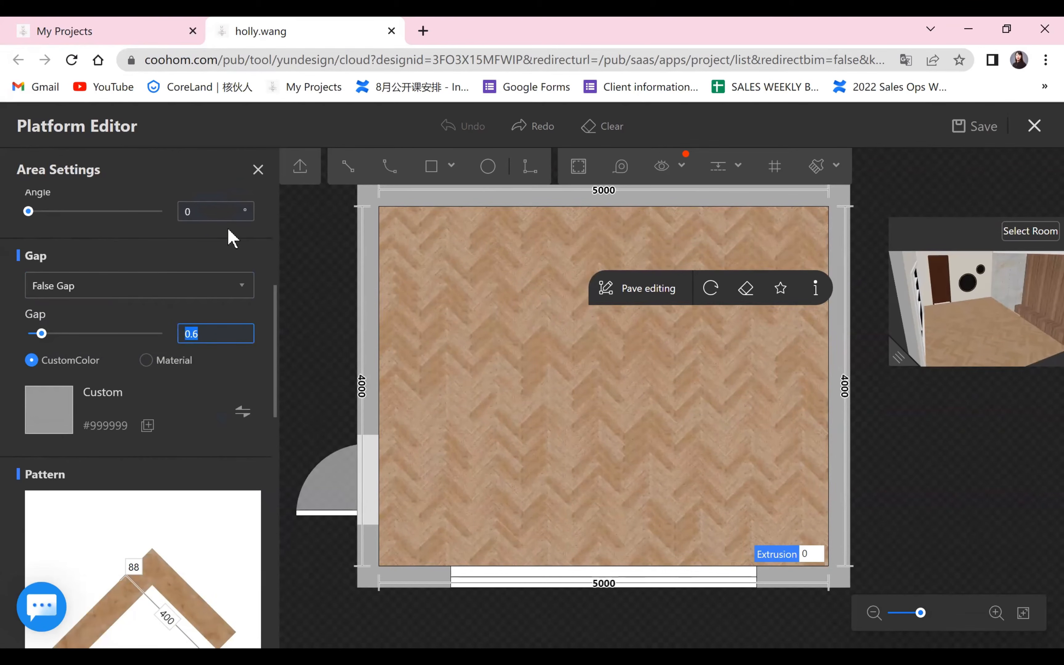
text(3)
key(Return)
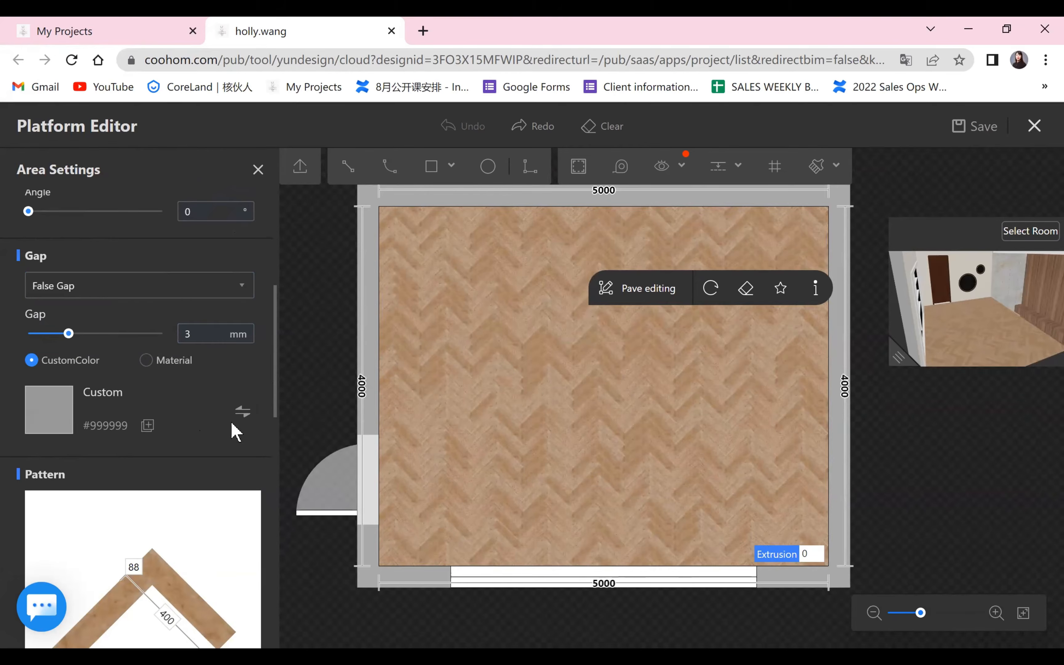
Change the paving gap's custom color to dark gray #333232.
click(242, 411)
click(276, 414)
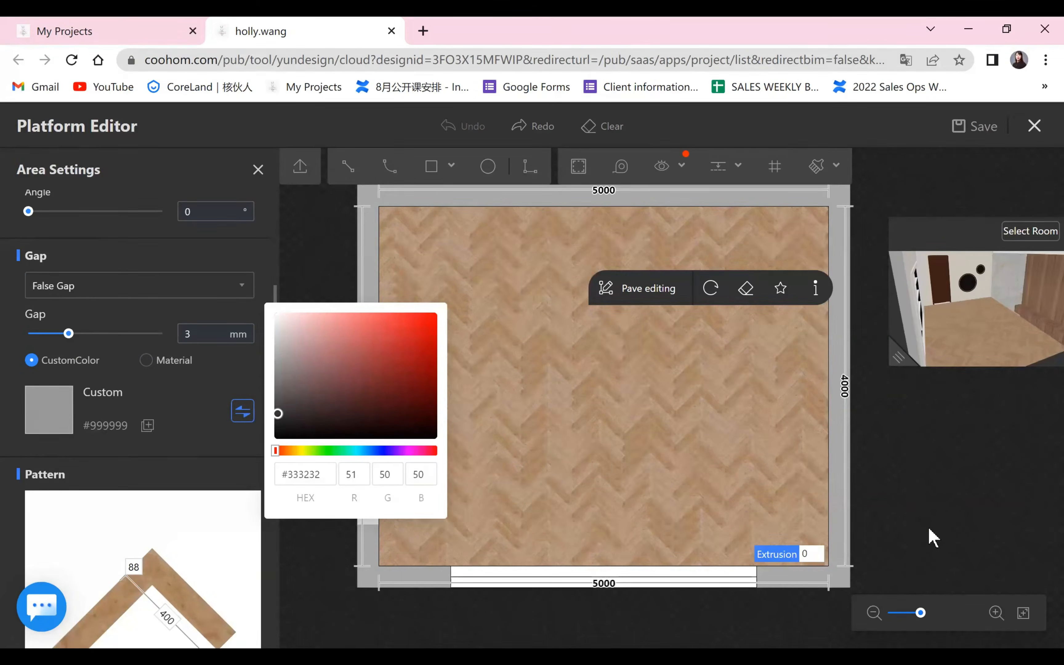
click(933, 532)
click(932, 532)
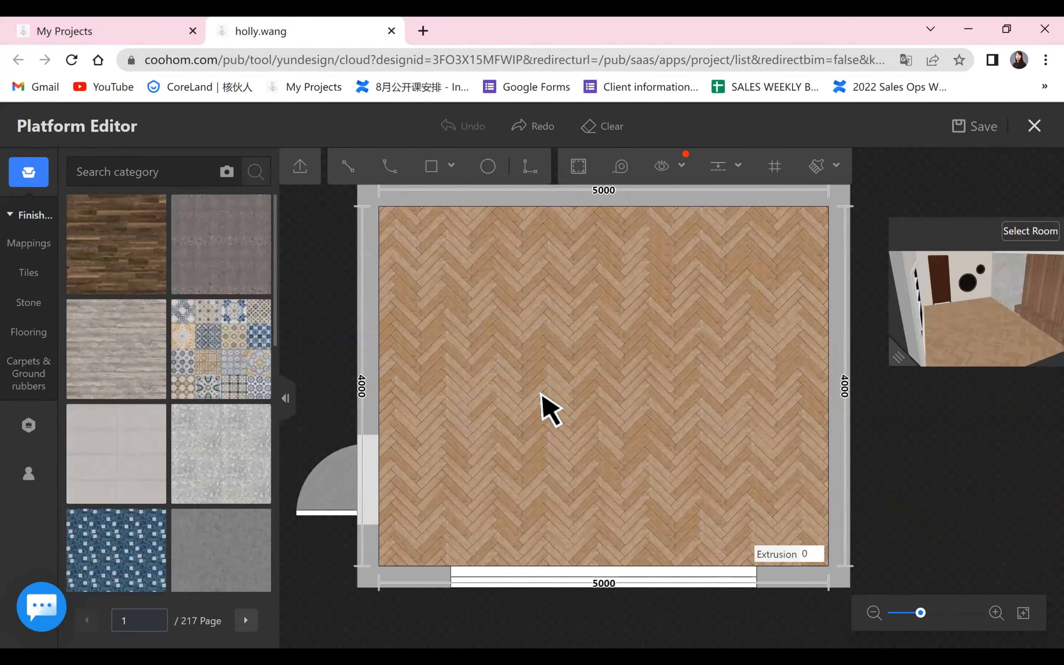
Examine the herringbone floor's gap lines up close, and view the floor's gap and pattern settings.
scroll(545, 409, up, 5)
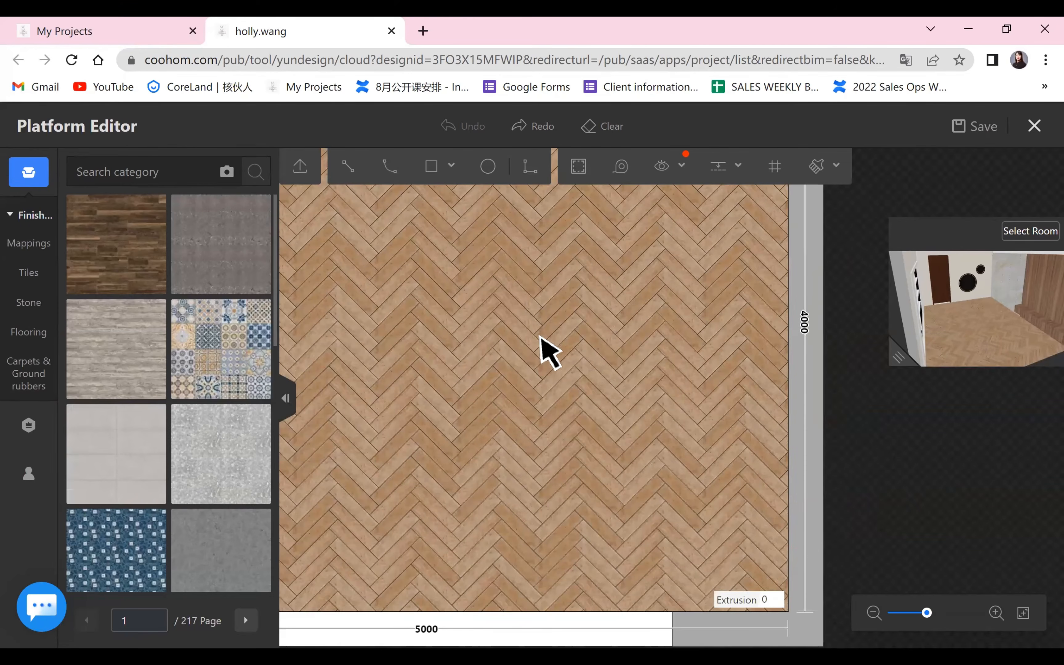
scroll(841, 458, down, 3)
scroll(174, 466, up, 5)
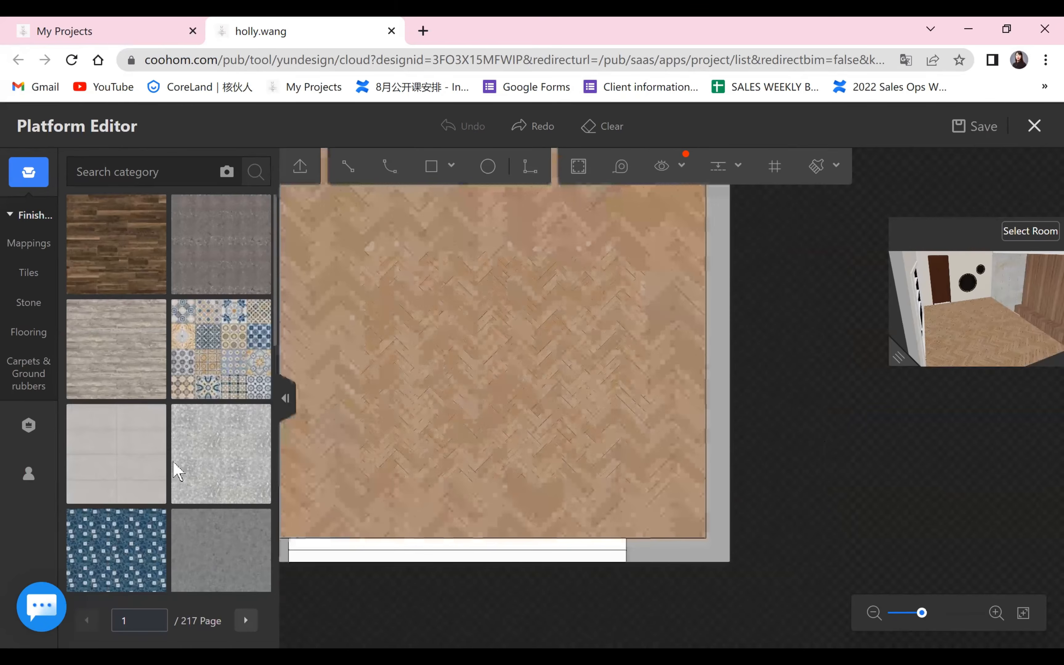
scroll(184, 448, down, 1)
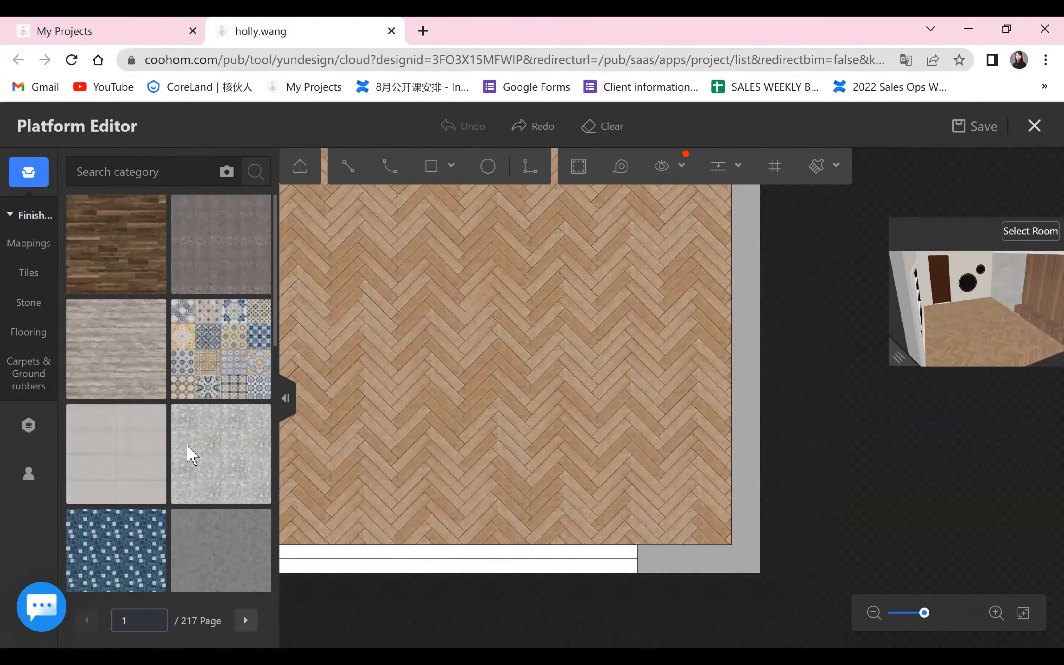
scroll(188, 445, down, 7)
scroll(149, 251, up, 3)
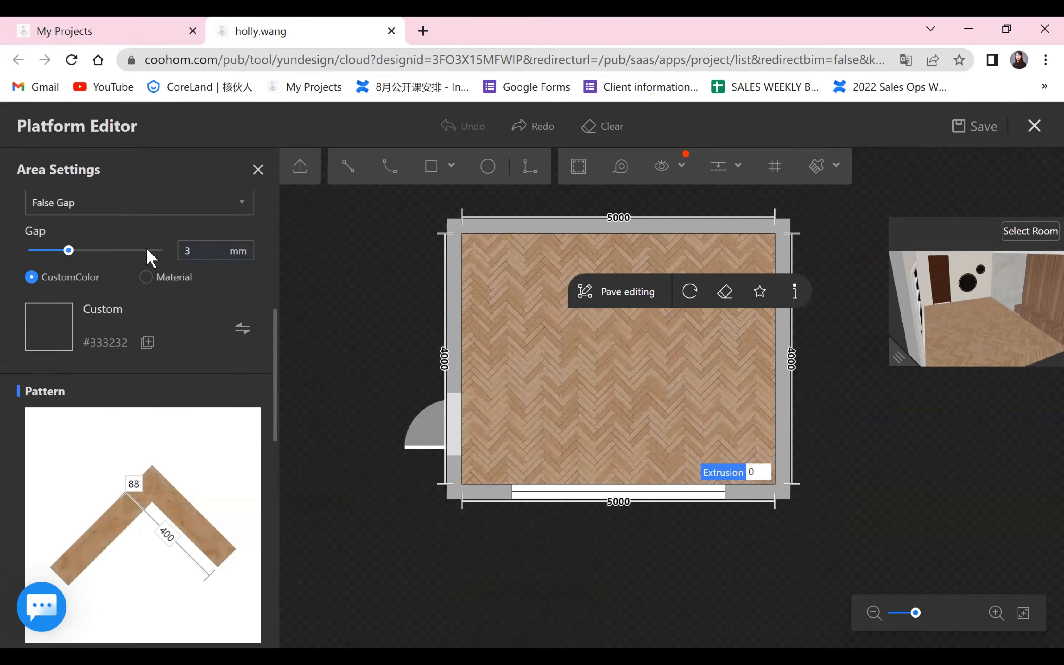
Set the plank width in the floor's herringbone pattern to 200 mm.
scroll(147, 320, down, 7)
scroll(47, 324, up, 4)
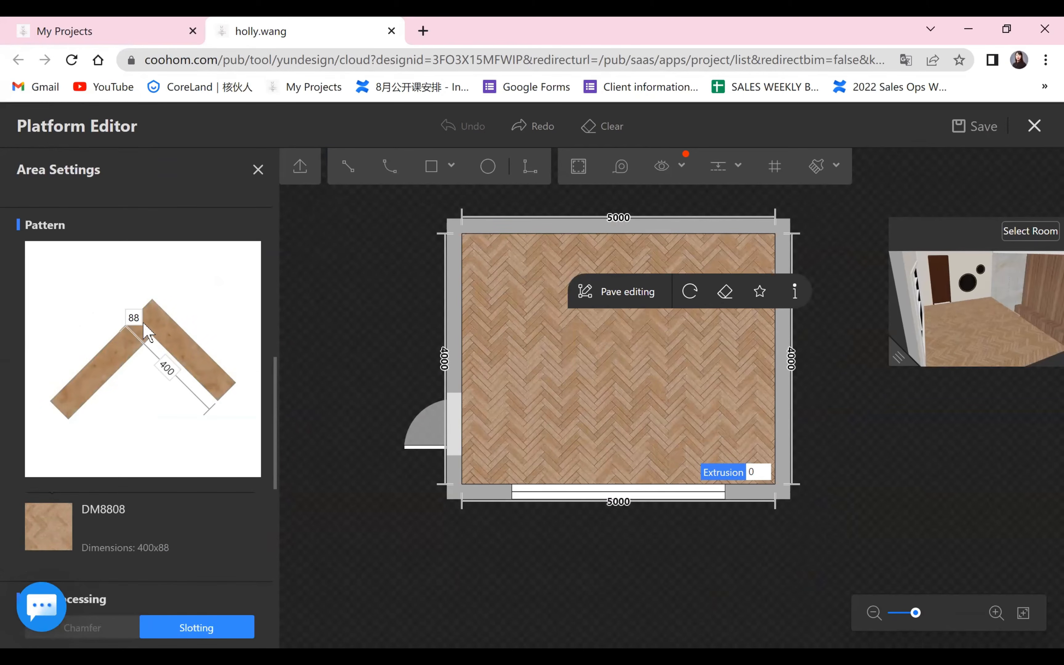
click(133, 317)
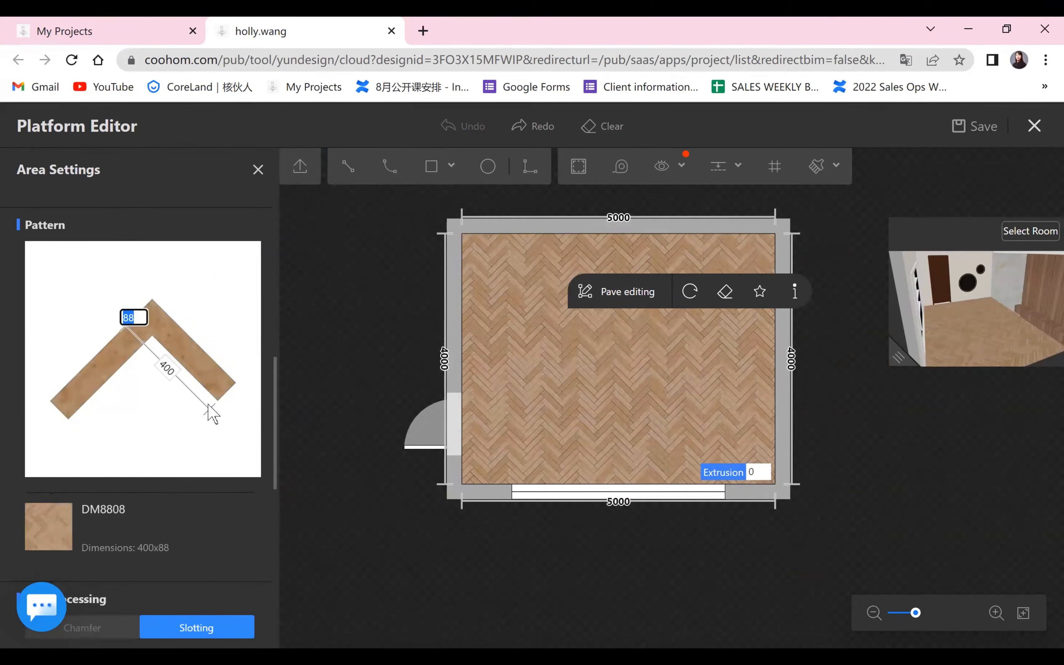
text(200)
key(Return)
scroll(860, 417, up, 1)
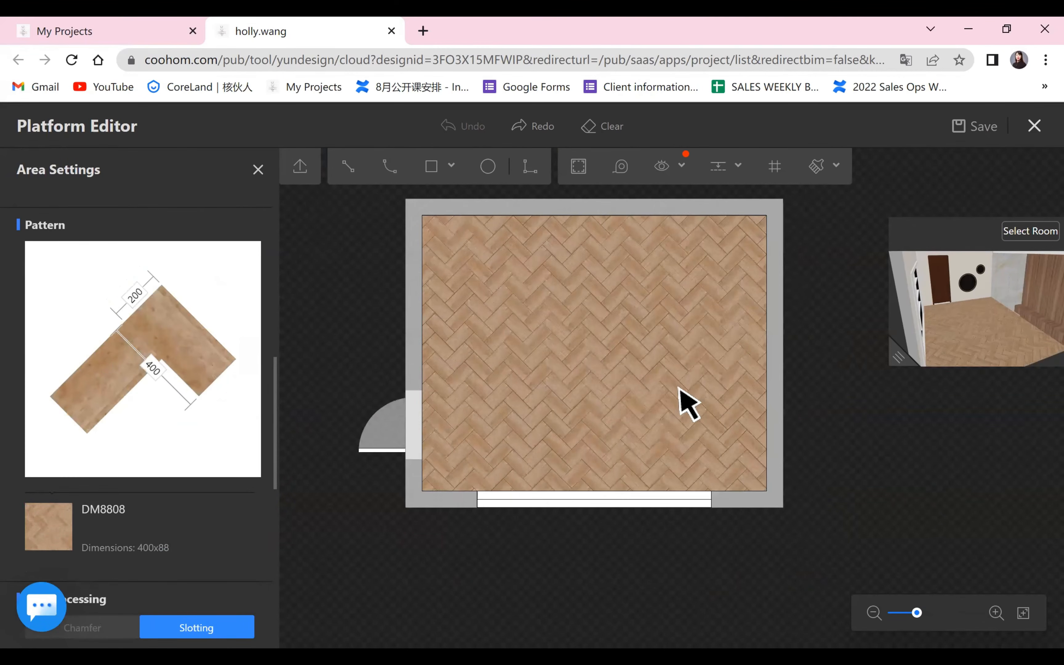
scroll(679, 387, up, 4)
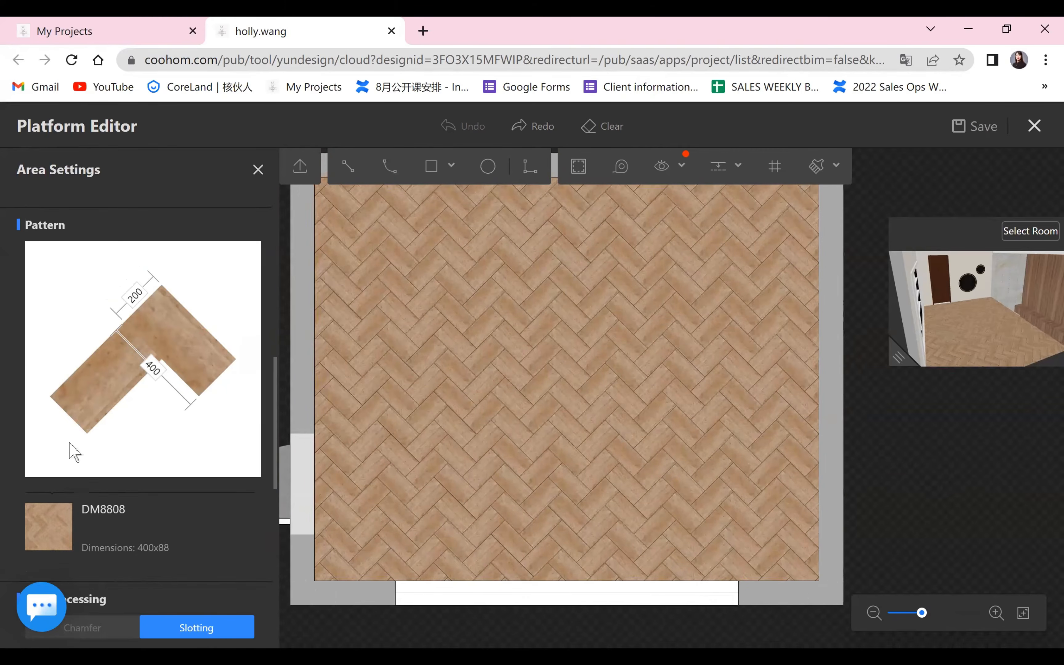
Look for a replacement material for the DM8808 tile in the enterprise and model catalogs, filtering the model catalog by Flooring.
scroll(51, 365, down, 3)
click(49, 360)
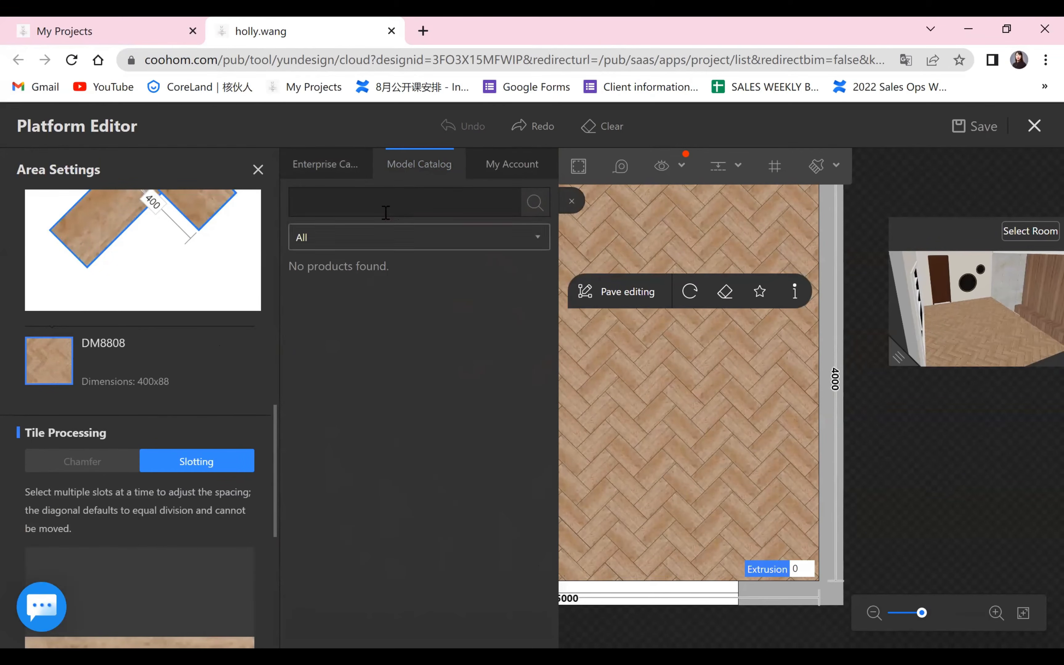
click(345, 169)
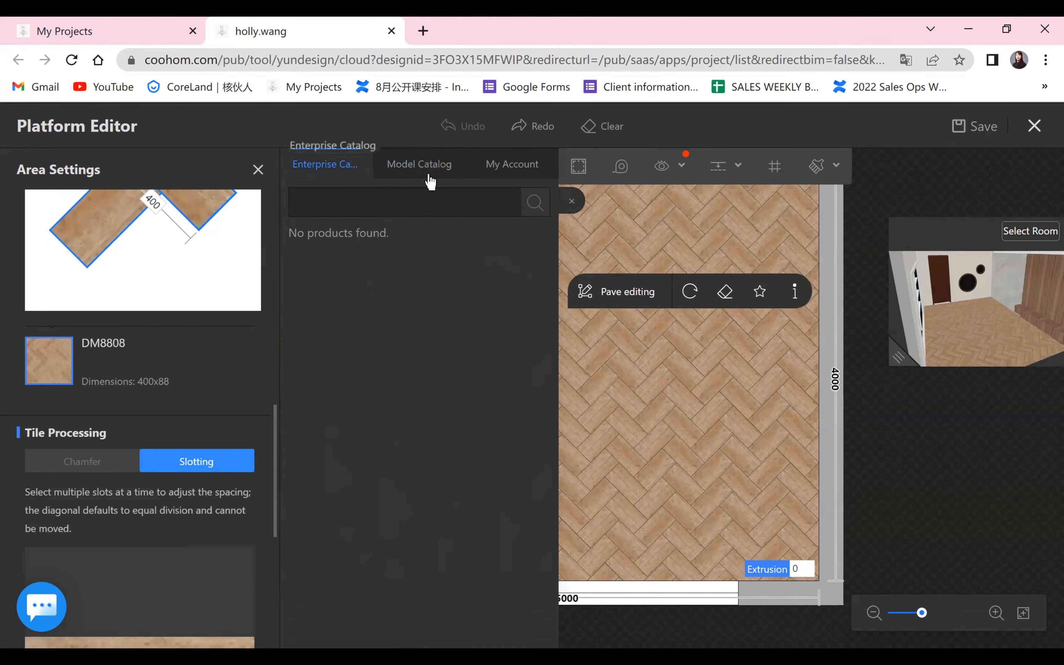
click(430, 178)
click(528, 243)
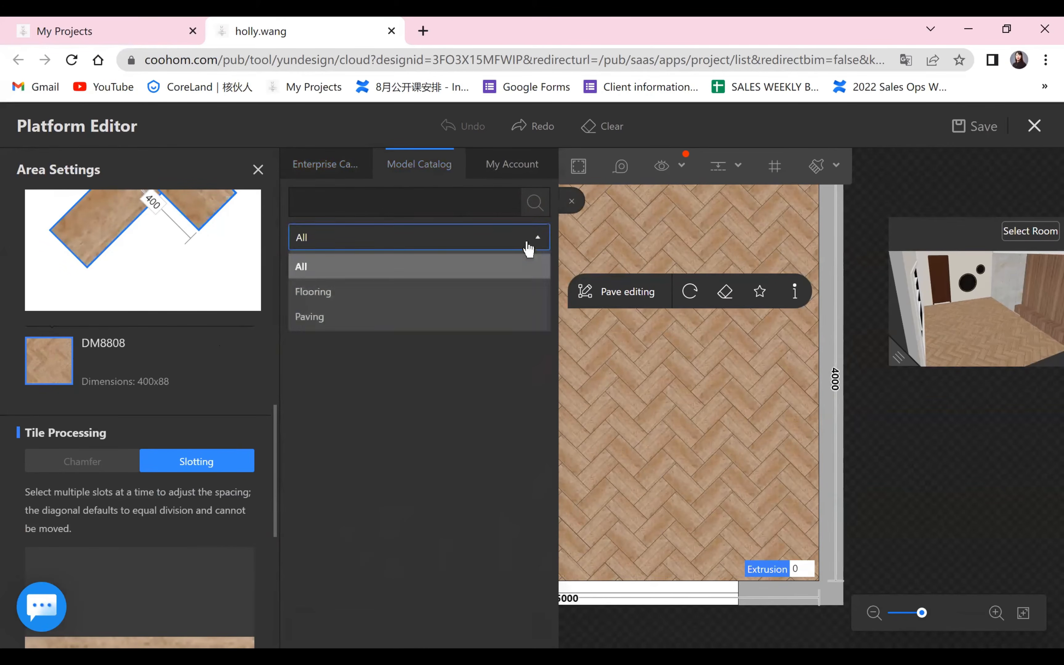
click(383, 299)
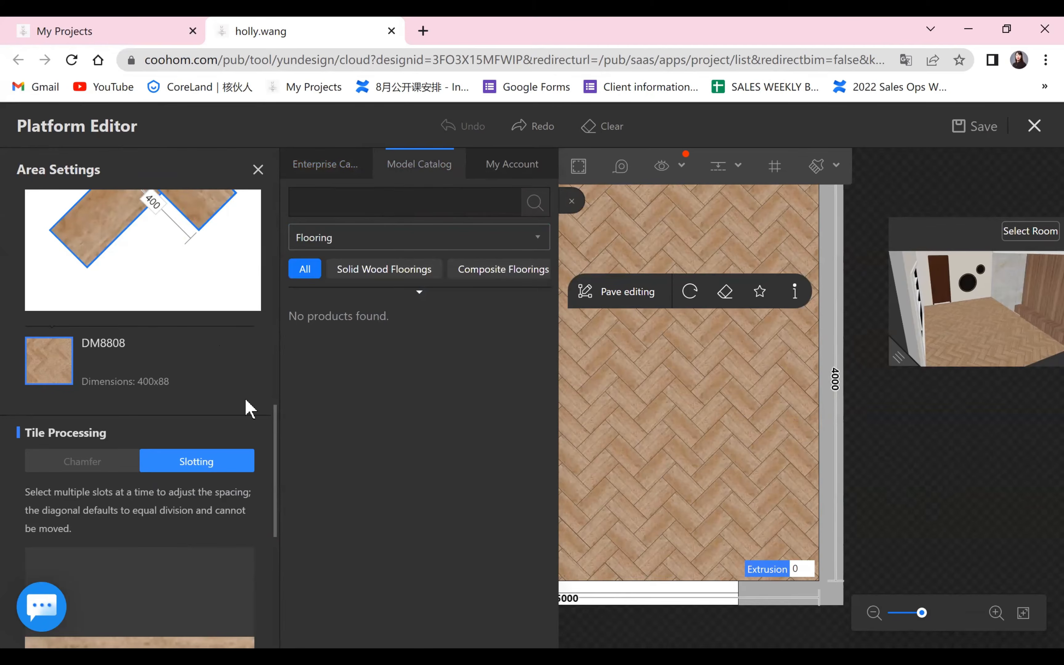
key(Escape)
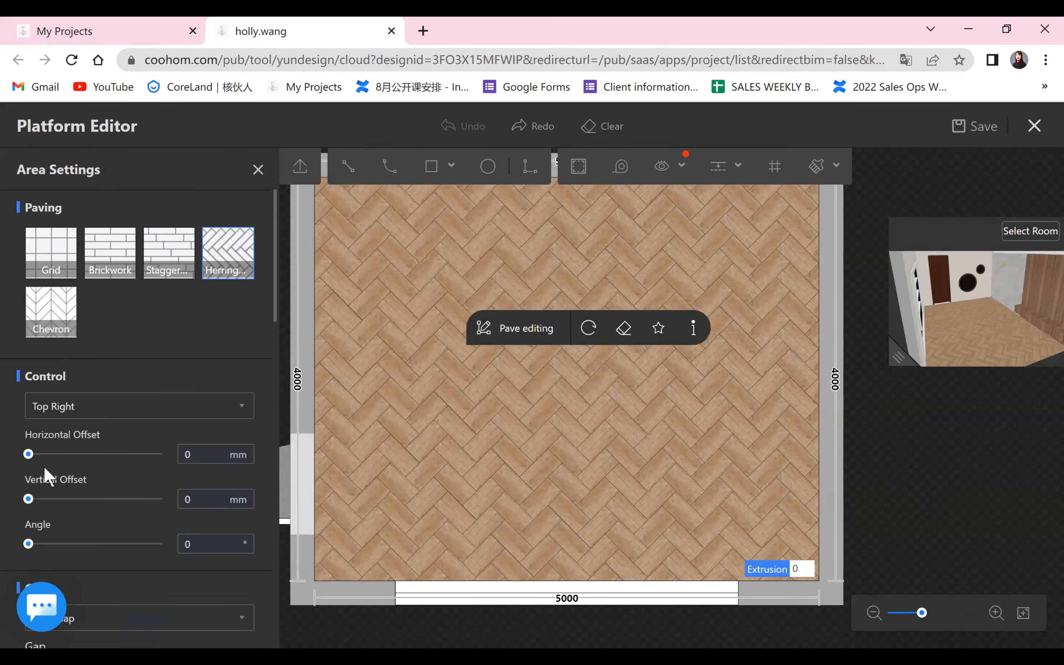
Look for a replacement for the DM8808 tile in the model catalog and the account's favorites.
scroll(46, 471, down, 5)
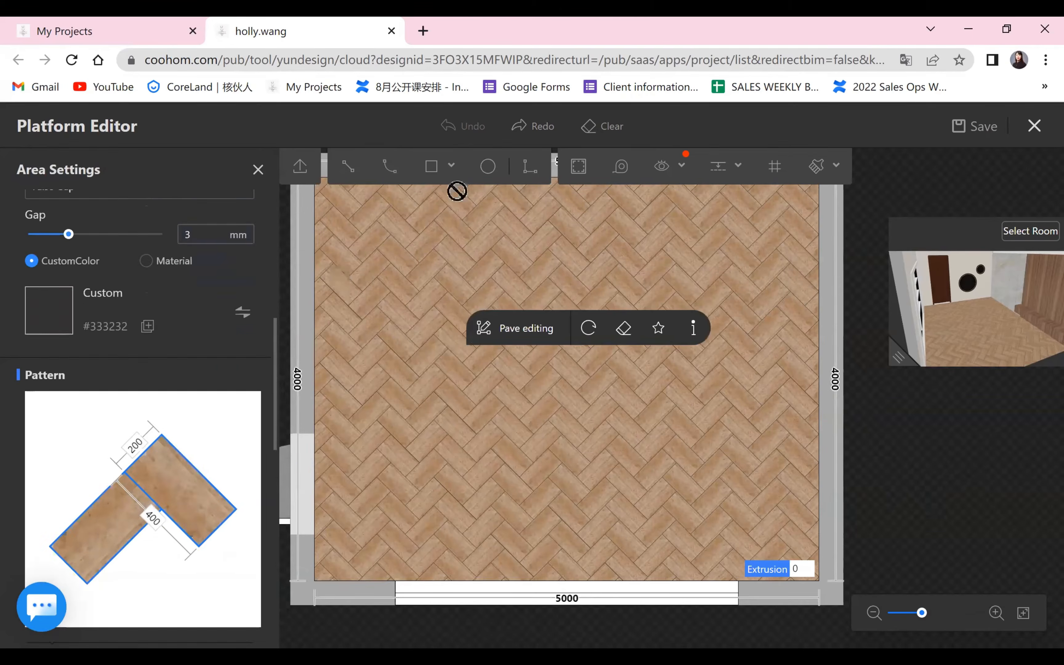
scroll(48, 523, down, 4)
scroll(48, 523, up, 1)
click(48, 526)
click(448, 173)
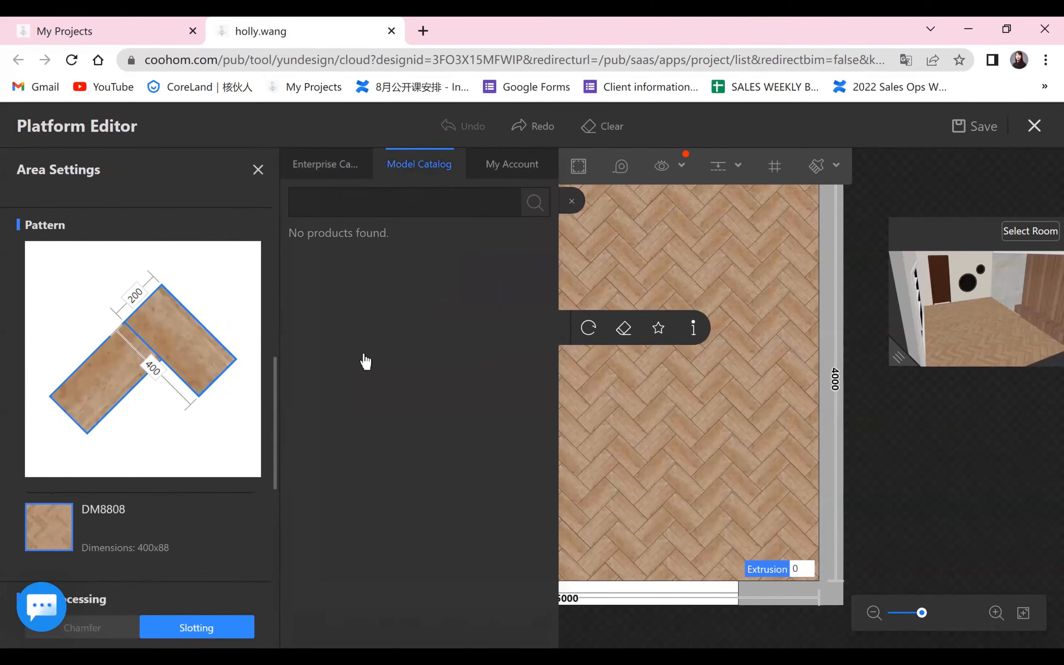
scroll(178, 501, down, 8)
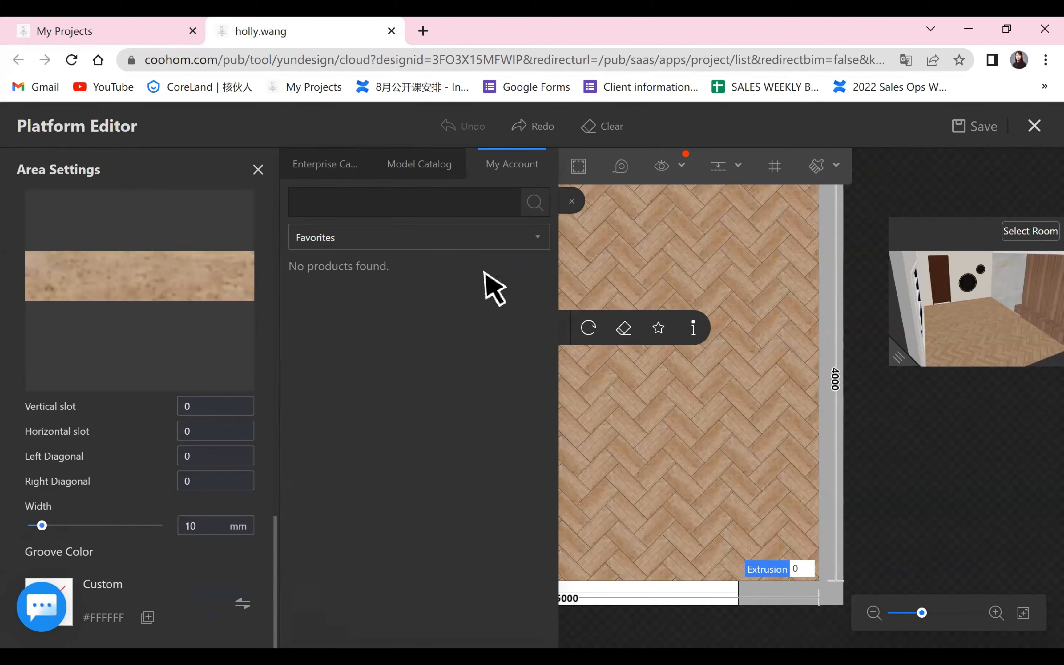
key(Escape)
Delete the herringbone paving from the floor and open the personal favorites library.
scroll(491, 316, down, 2)
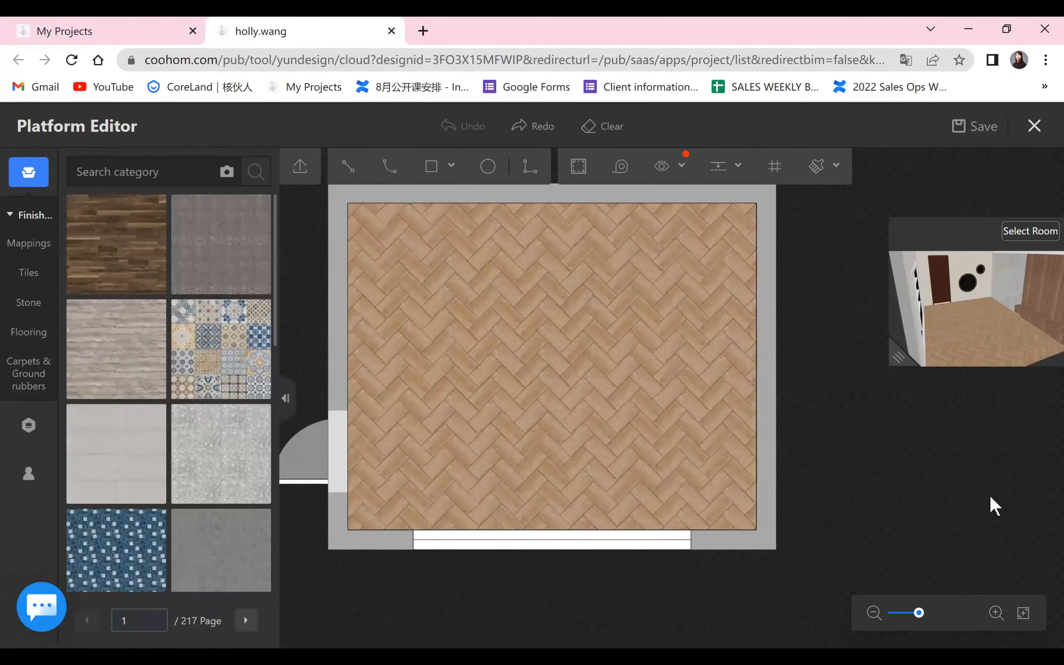
scroll(485, 311, down, 2)
click(527, 317)
key(Delete)
drag(460, 475, 625, 512)
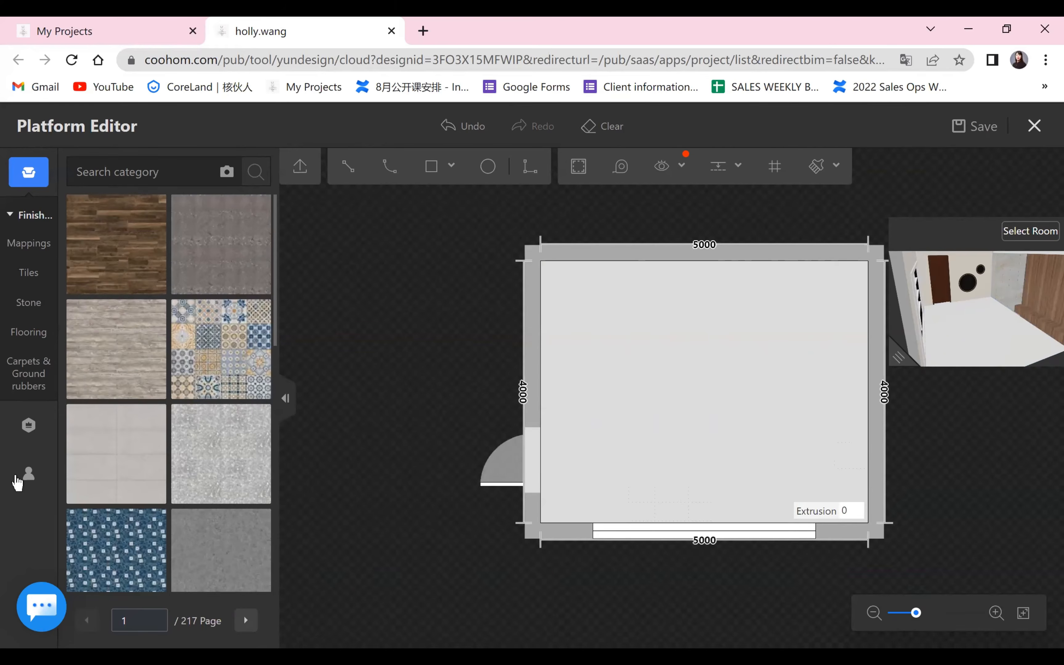
click(19, 479)
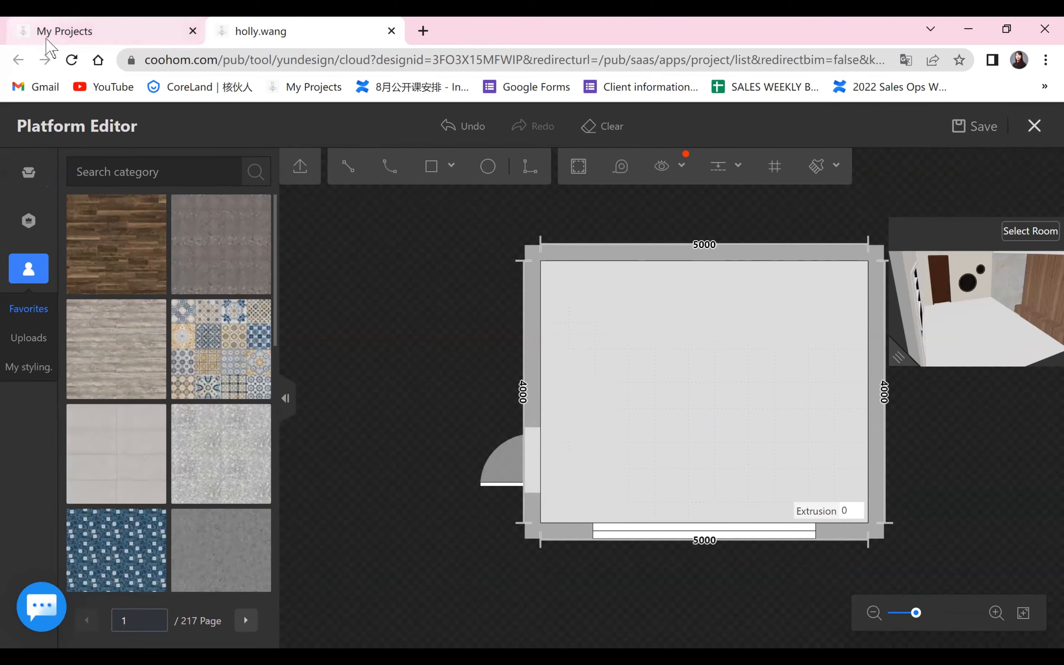
Reload the design page, retrying until the 3D bedroom project opens.
click(71, 59)
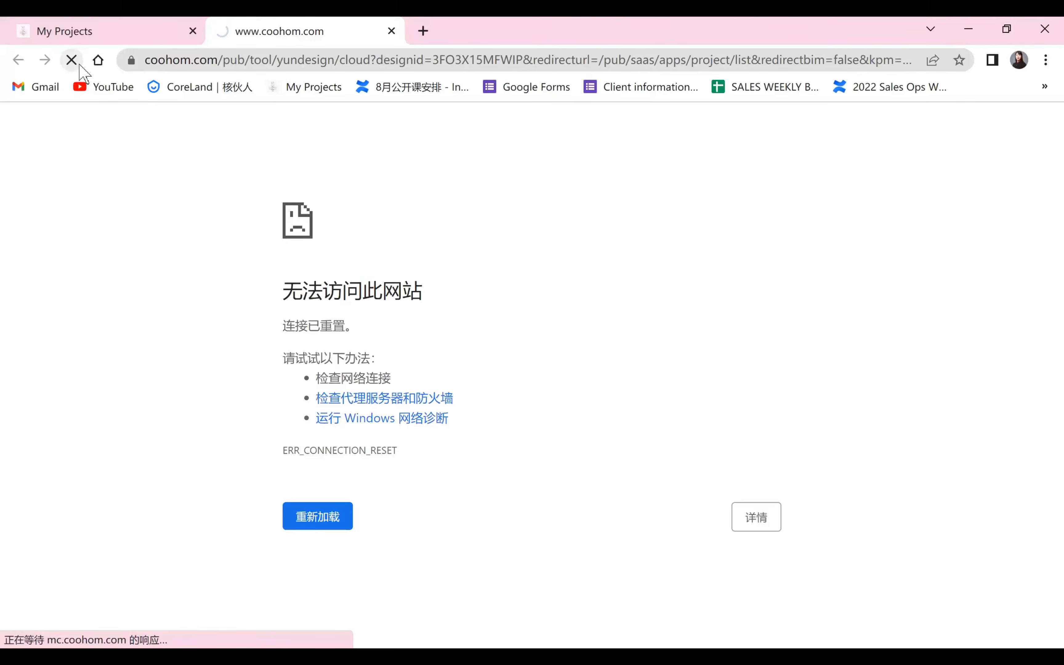
click(79, 64)
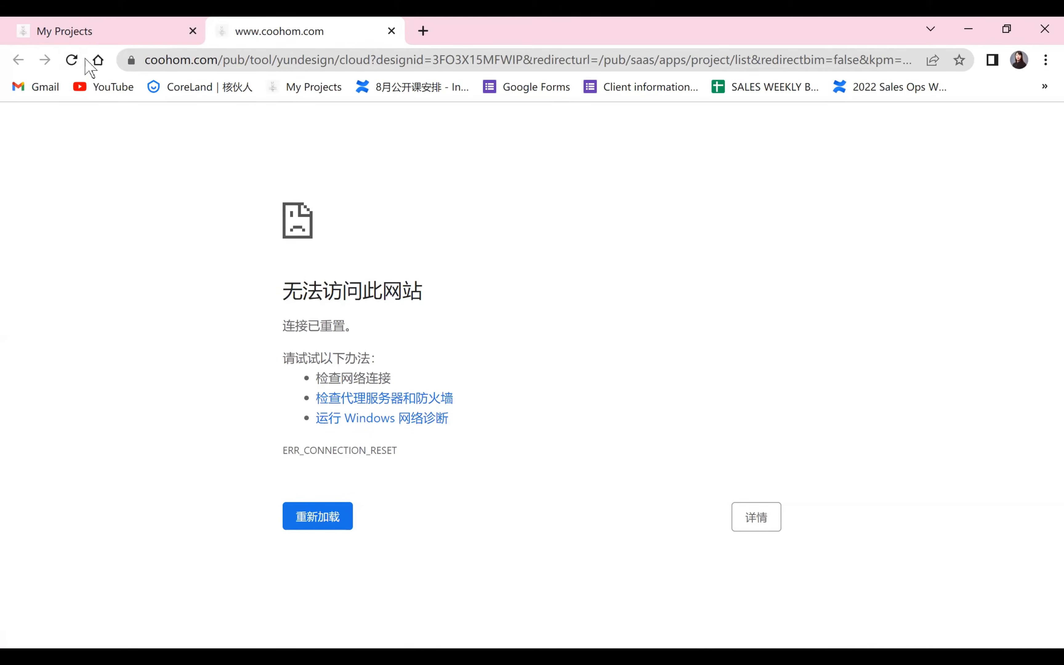
click(72, 60)
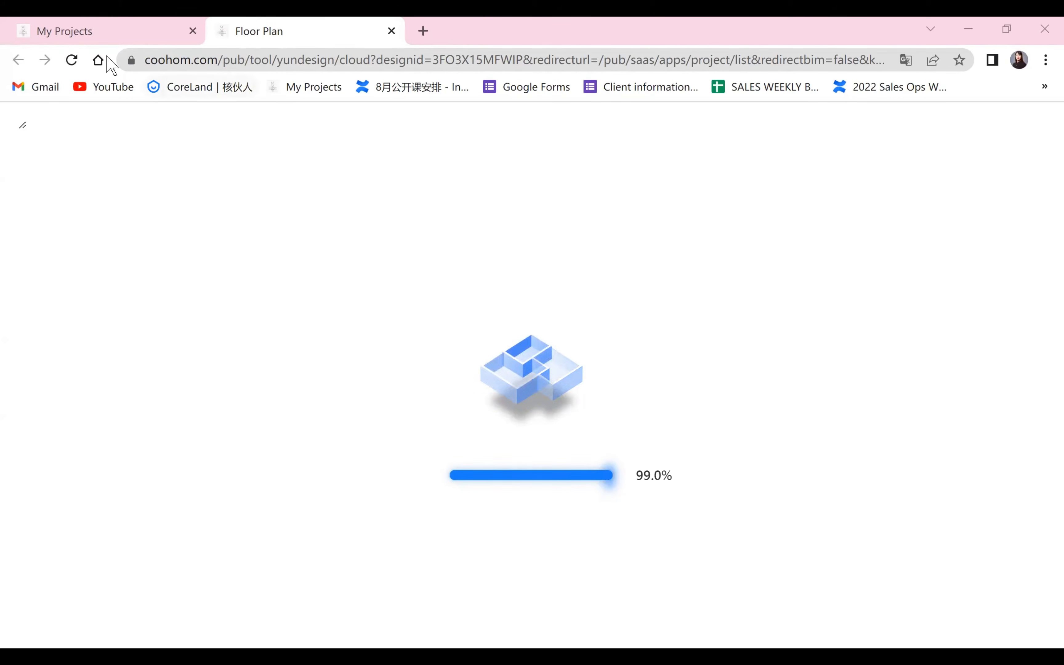
click(72, 60)
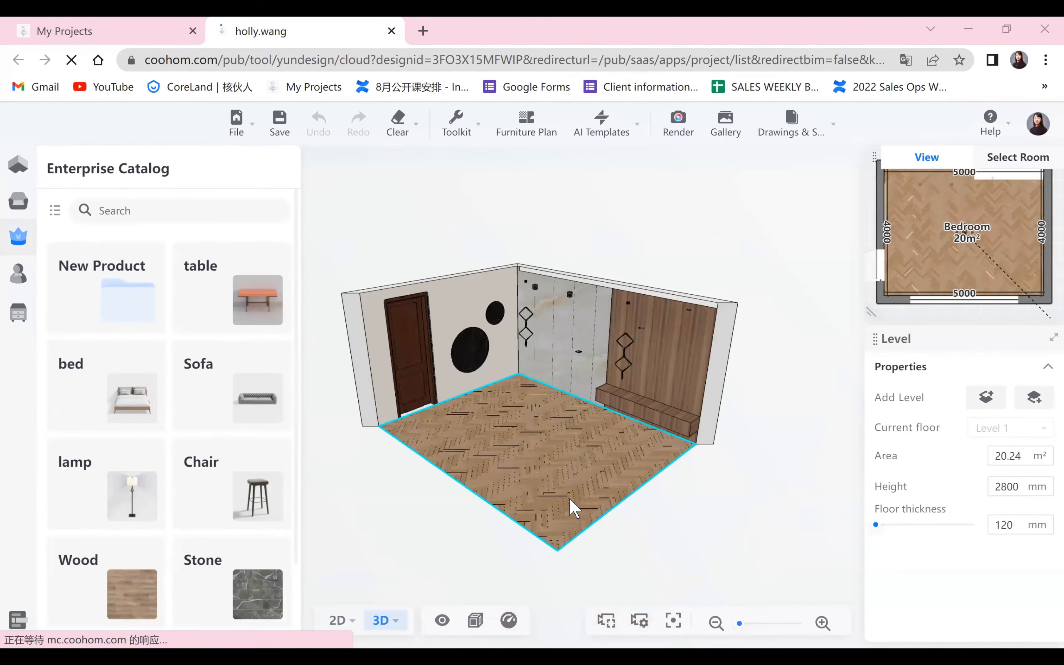
Look through both pages of the account's Interior Finish favorites for a wood material for the bedroom floor.
scroll(650, 481, up, 3)
drag(650, 480, 593, 517)
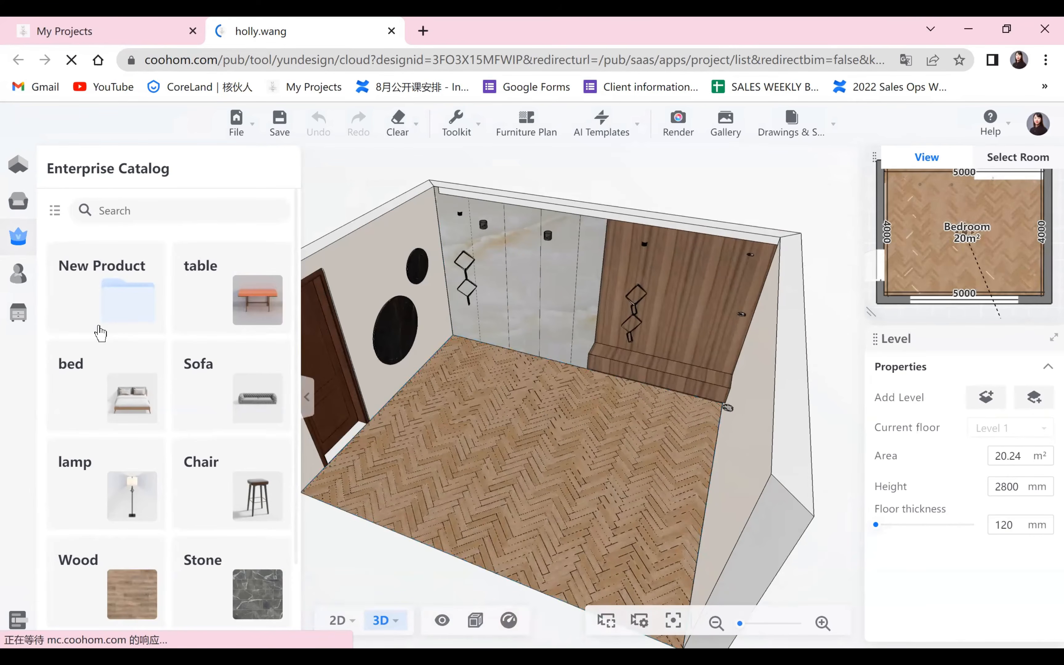
click(71, 273)
click(94, 326)
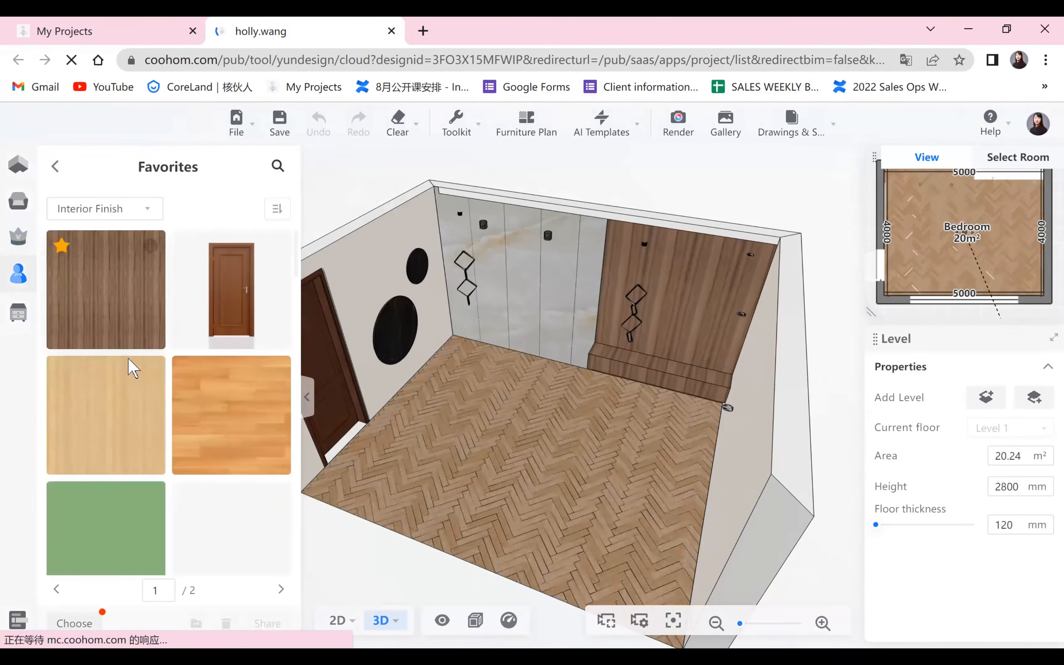
scroll(130, 370, down, 10)
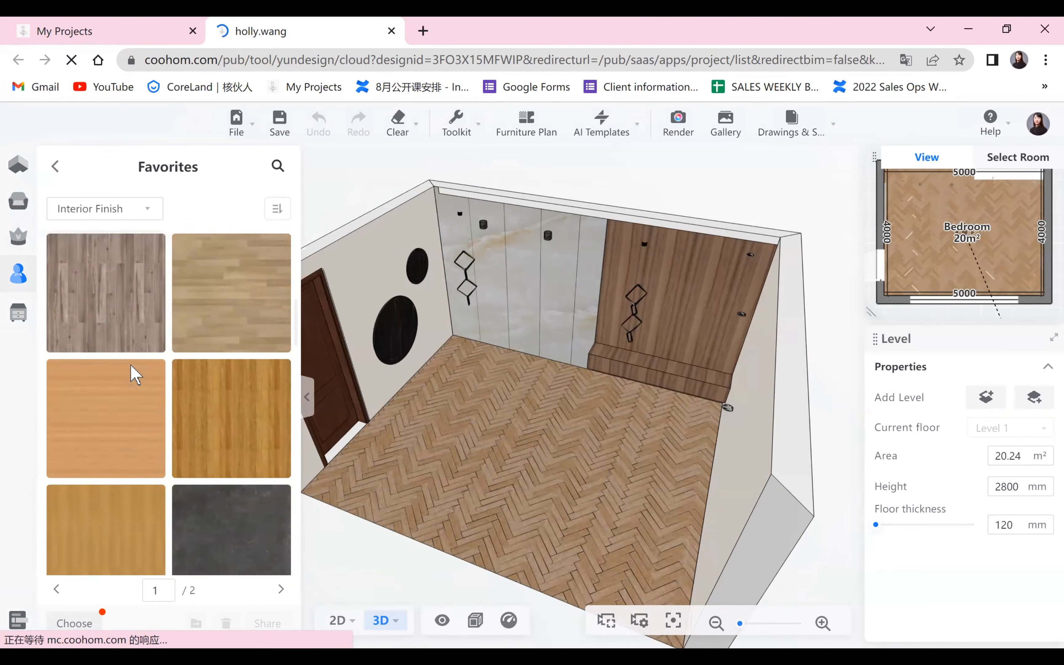
scroll(135, 374, down, 10)
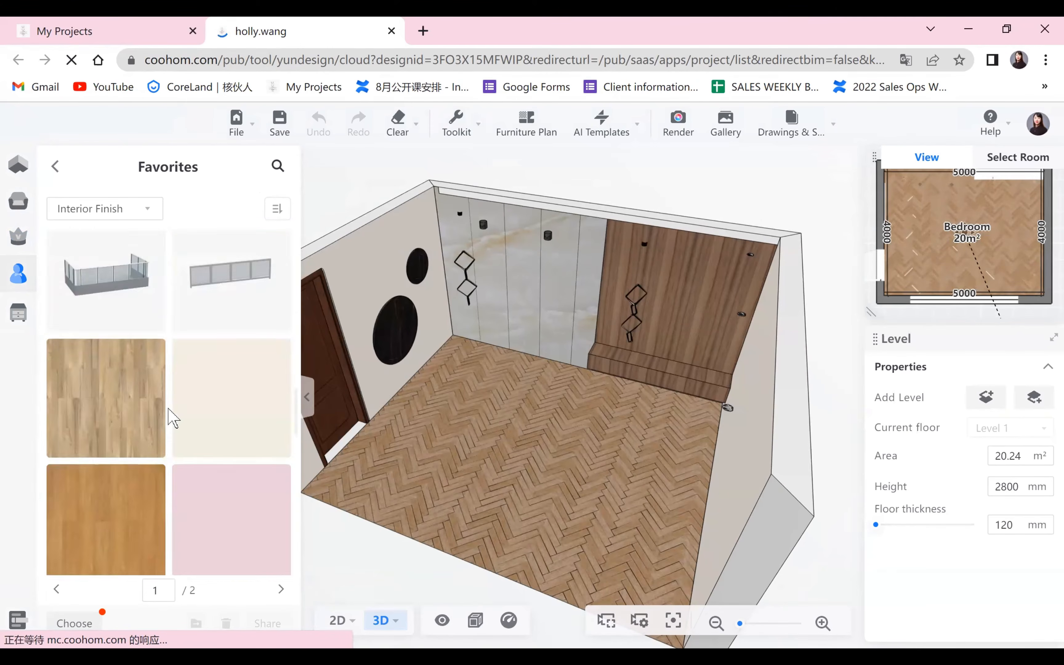
scroll(169, 409, down, 8)
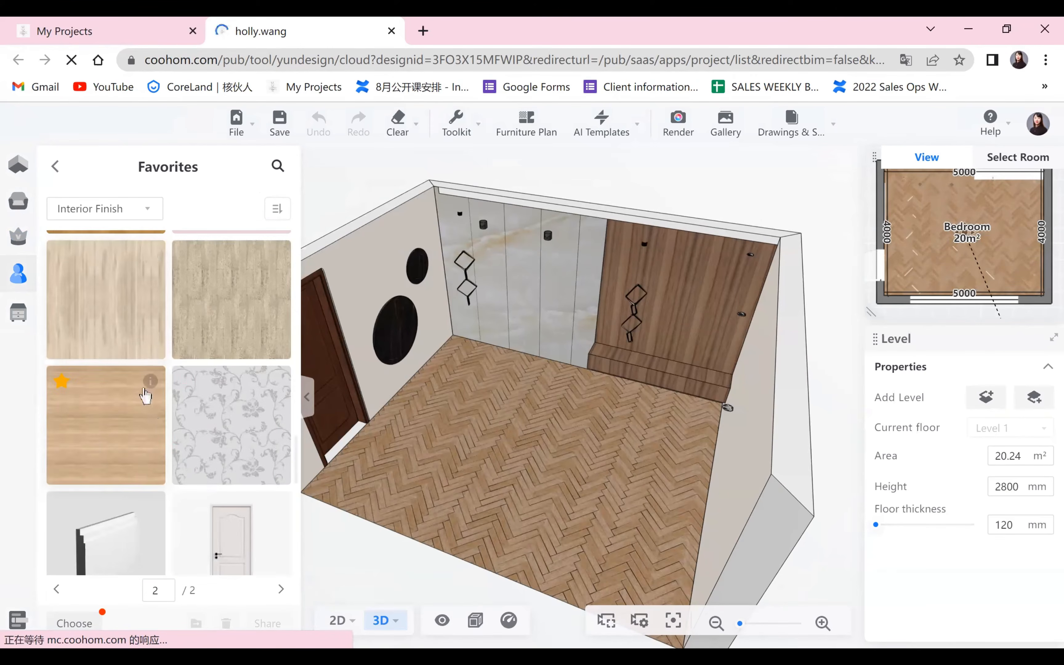
mouse_move(147, 385)
scroll(146, 389, down, 8)
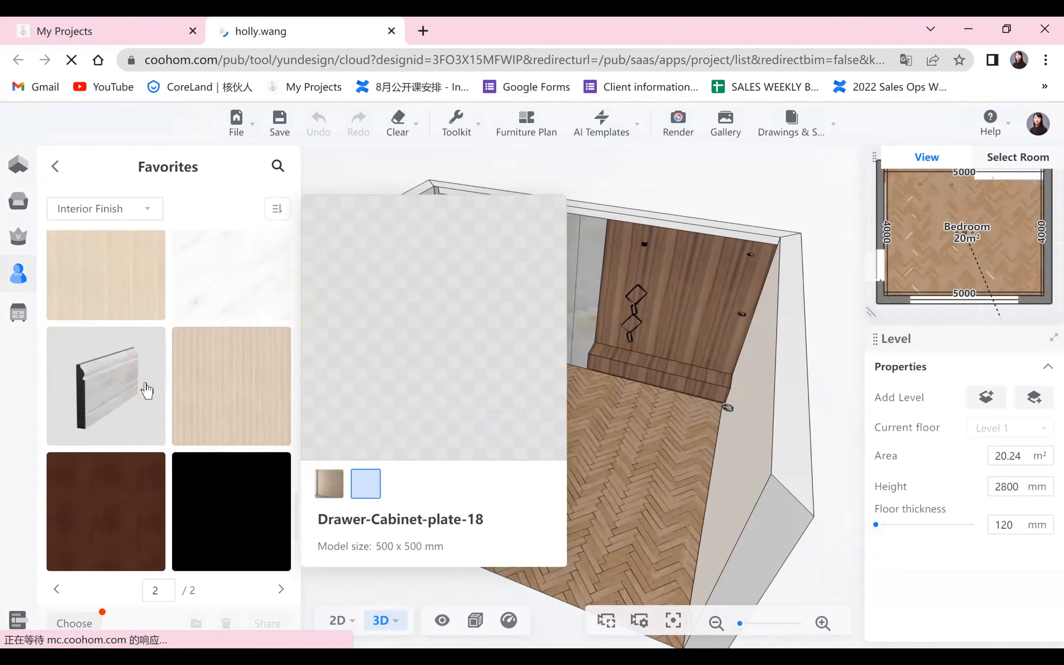
scroll(165, 403, down, 5)
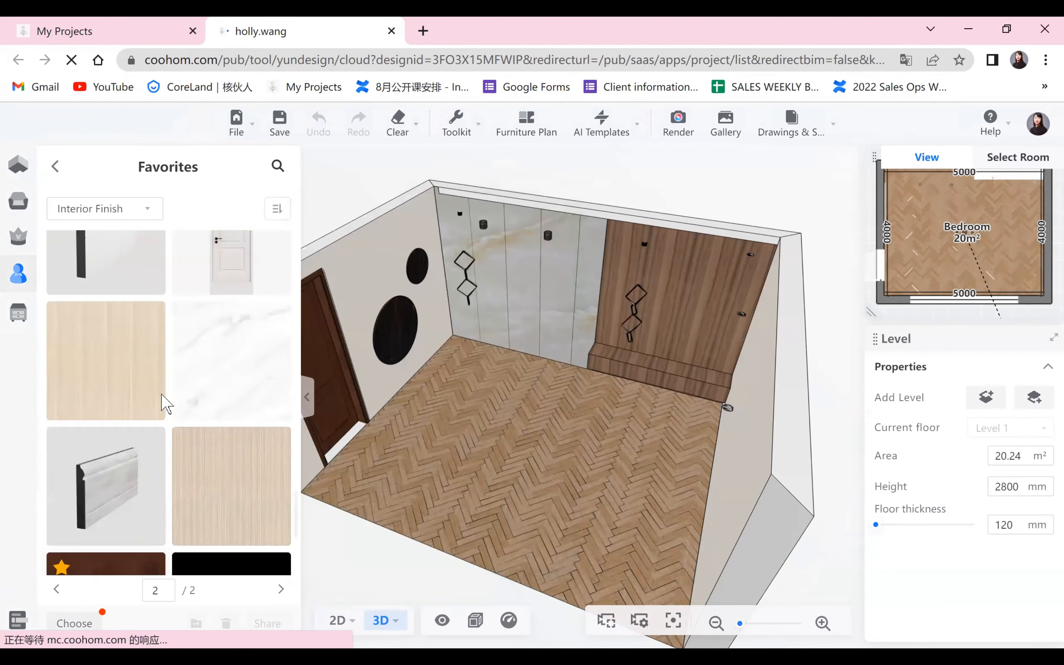
scroll(165, 407, up, 5)
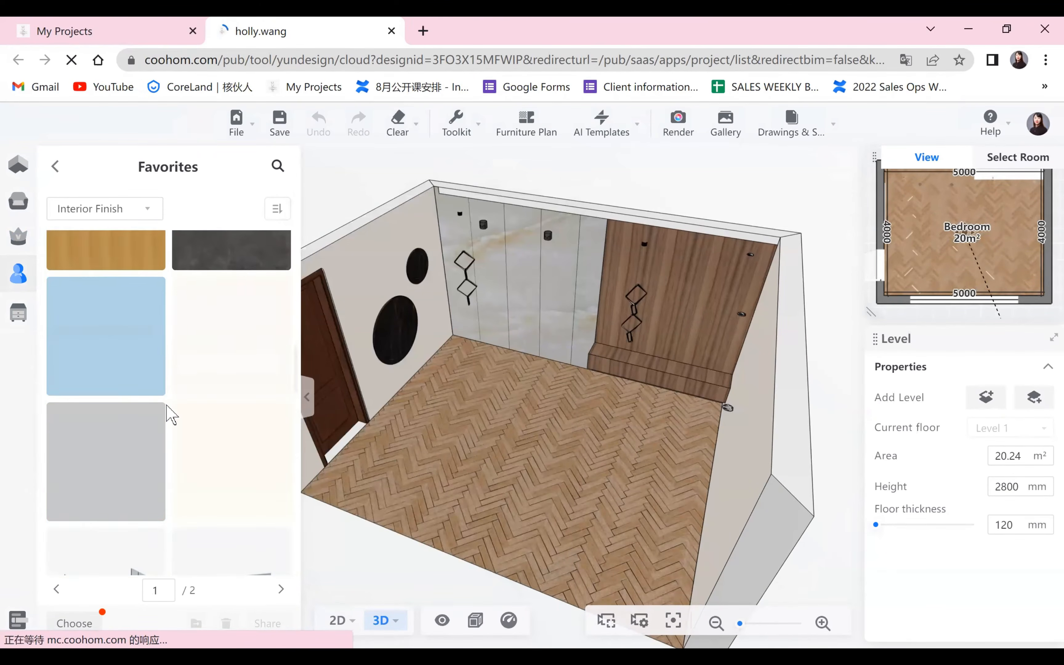
scroll(170, 413, up, 5)
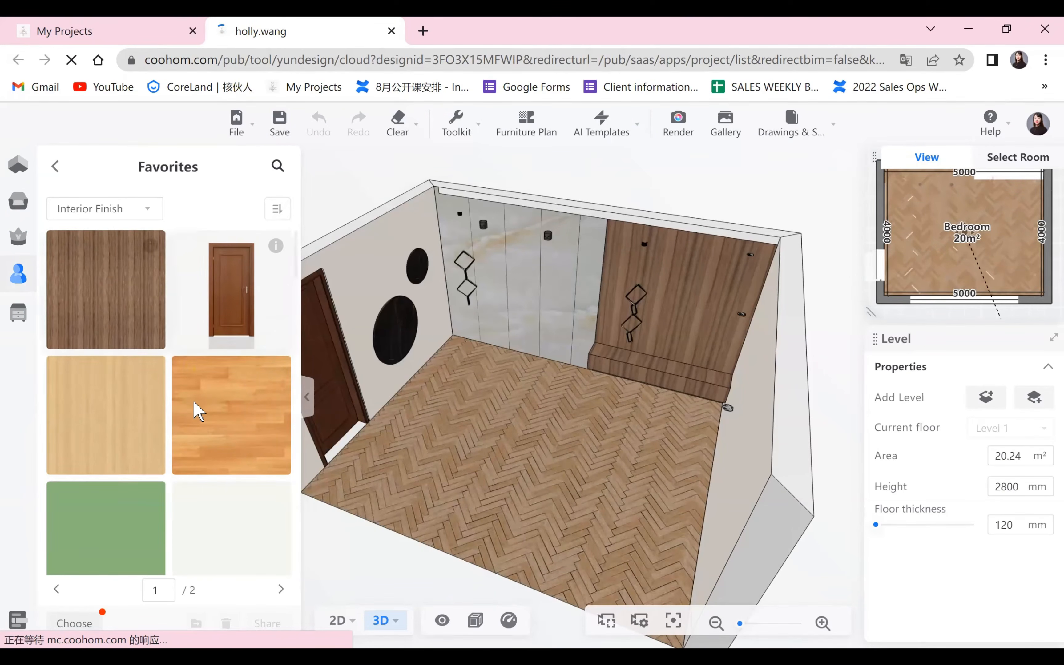
Apply the Drawer-Cabinet-plate-18 wood finish from the second page of favorites to the bedroom floor.
scroll(225, 405, down, 1)
scroll(225, 416, down, 4)
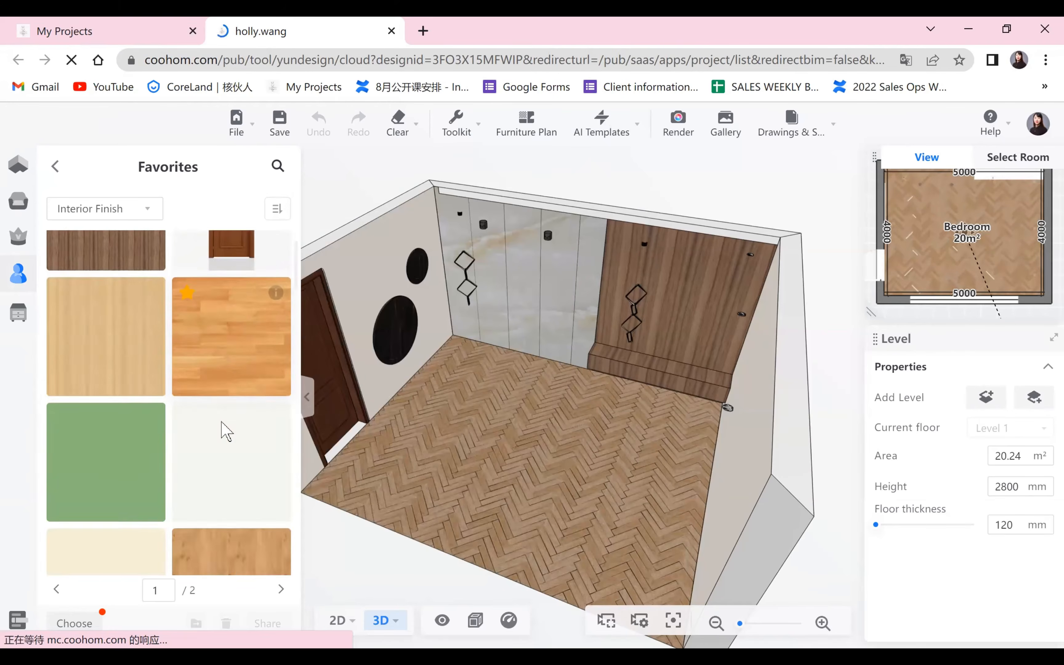
mouse_move(275, 248)
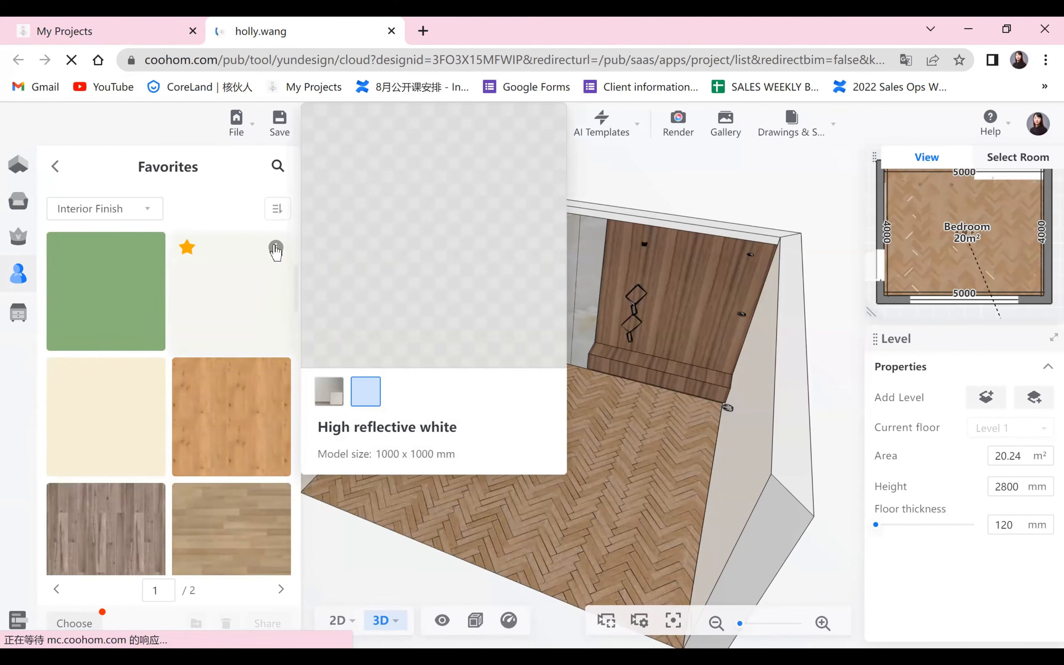
scroll(147, 436, down, 4)
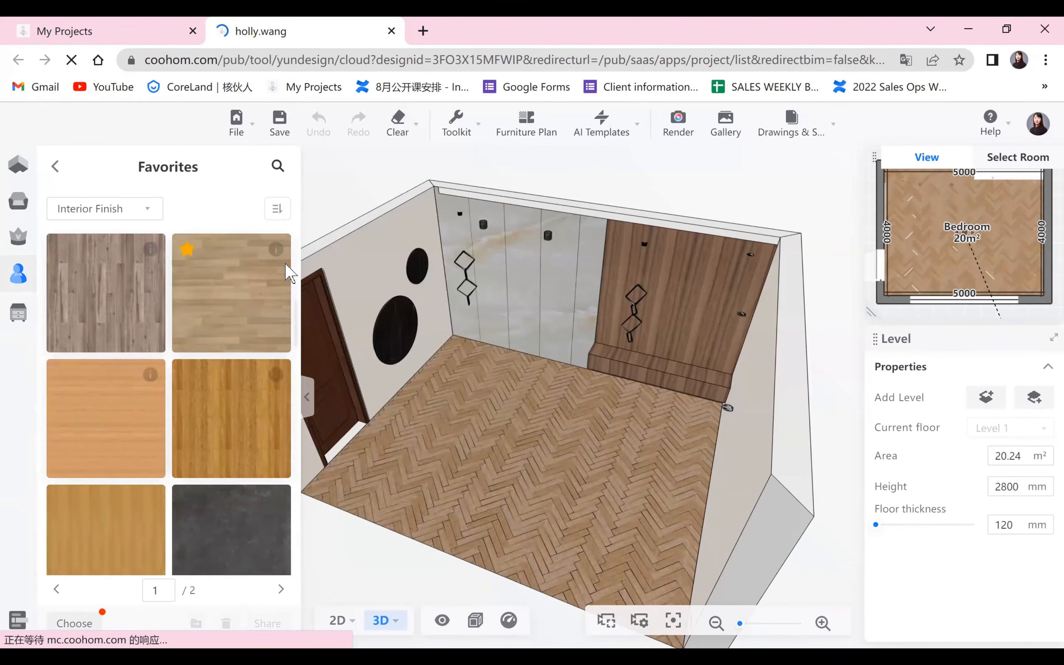
scroll(157, 423, down, 2)
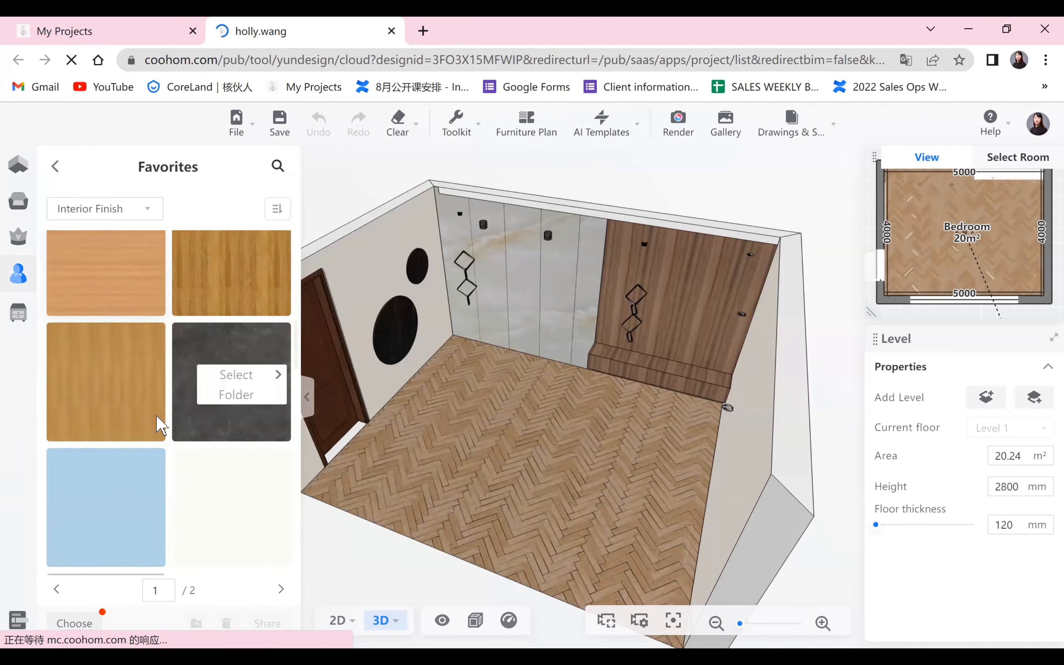
scroll(160, 426, down, 3)
mouse_move(274, 301)
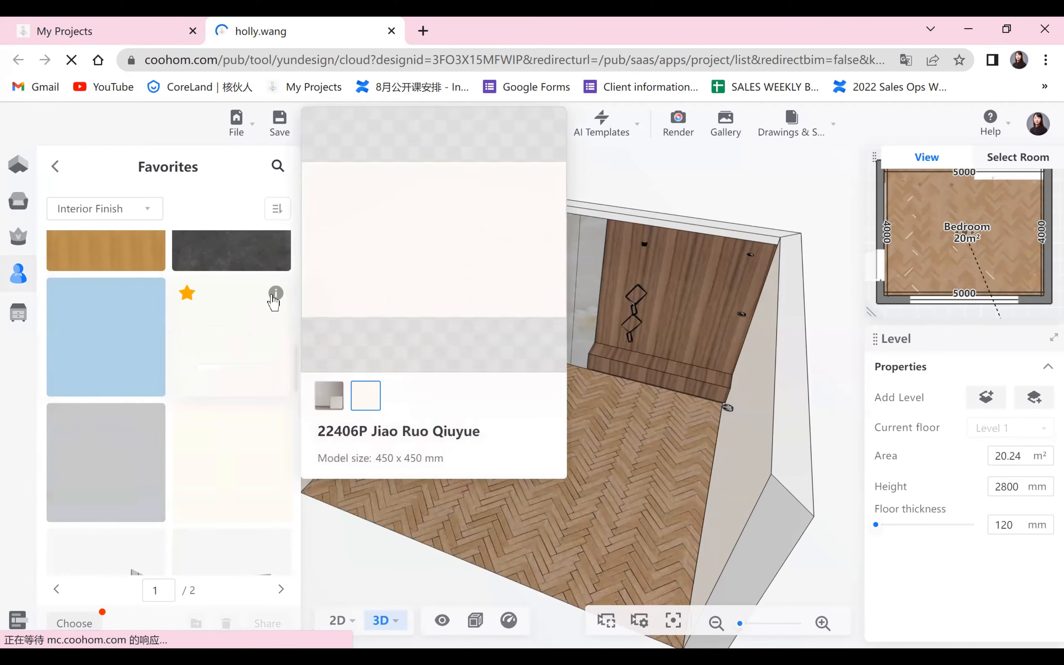
scroll(225, 437, down, 6)
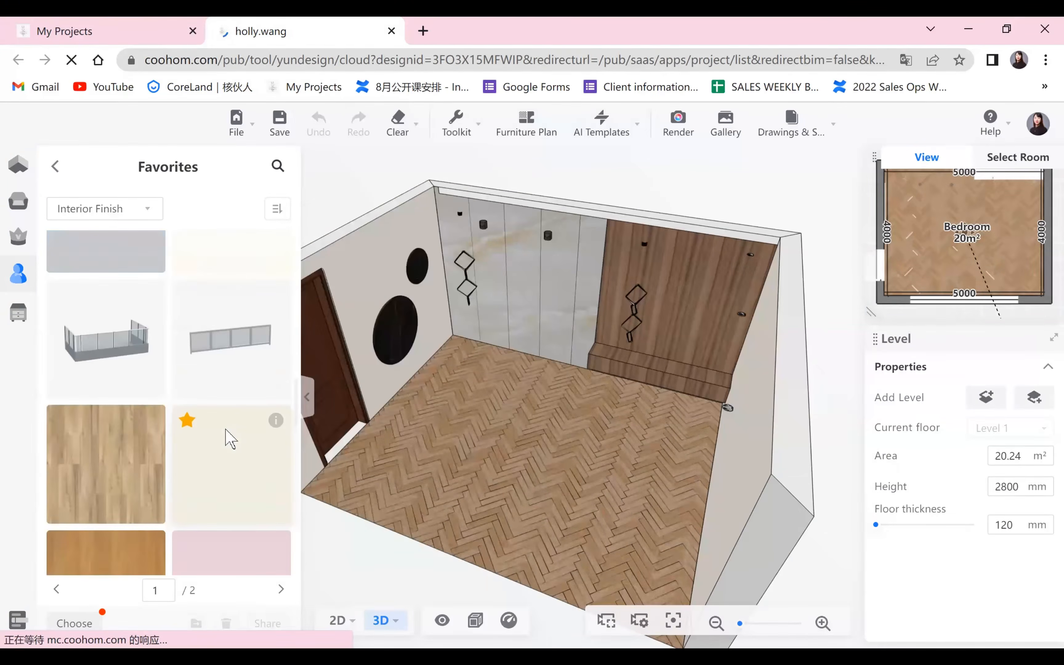
scroll(226, 437, down, 6)
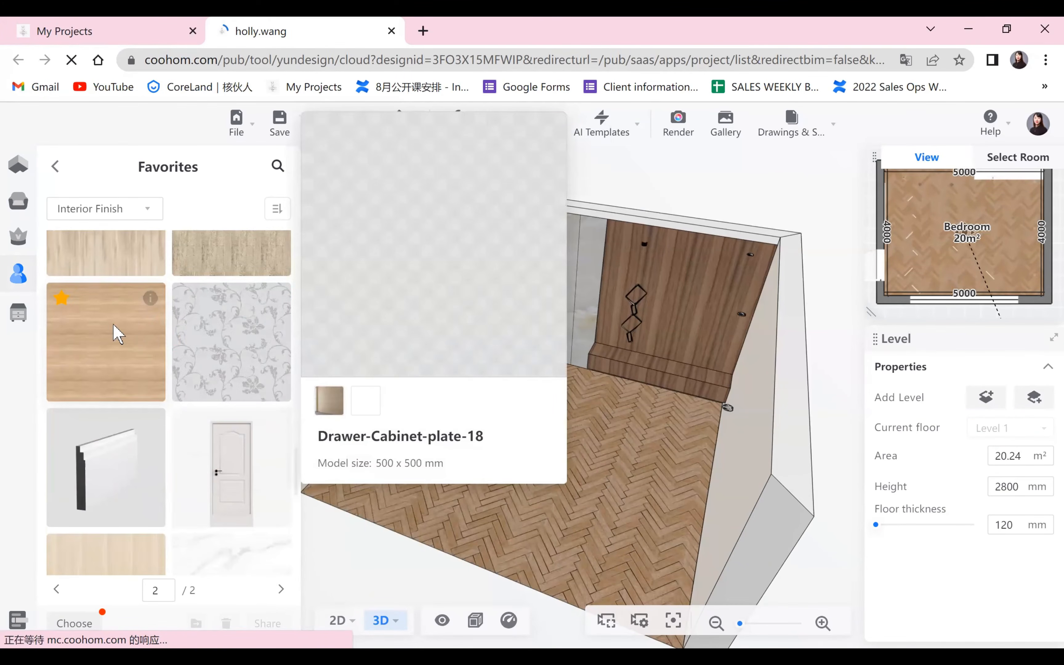
drag(117, 332, 613, 453)
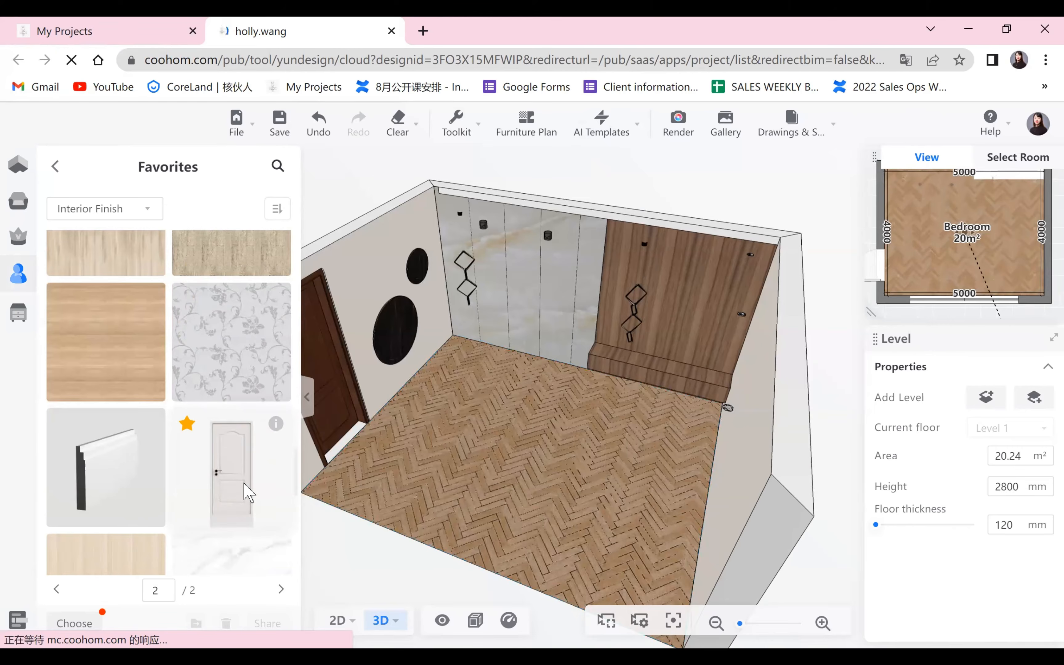
scroll(196, 486, down, 3)
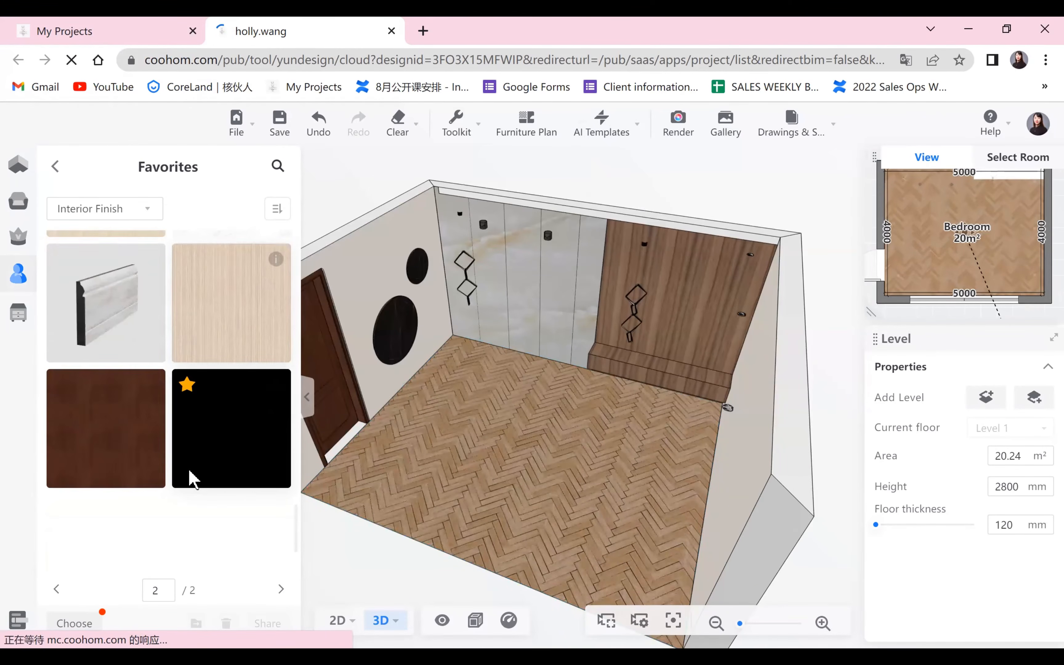
drag(482, 554, 76, 410)
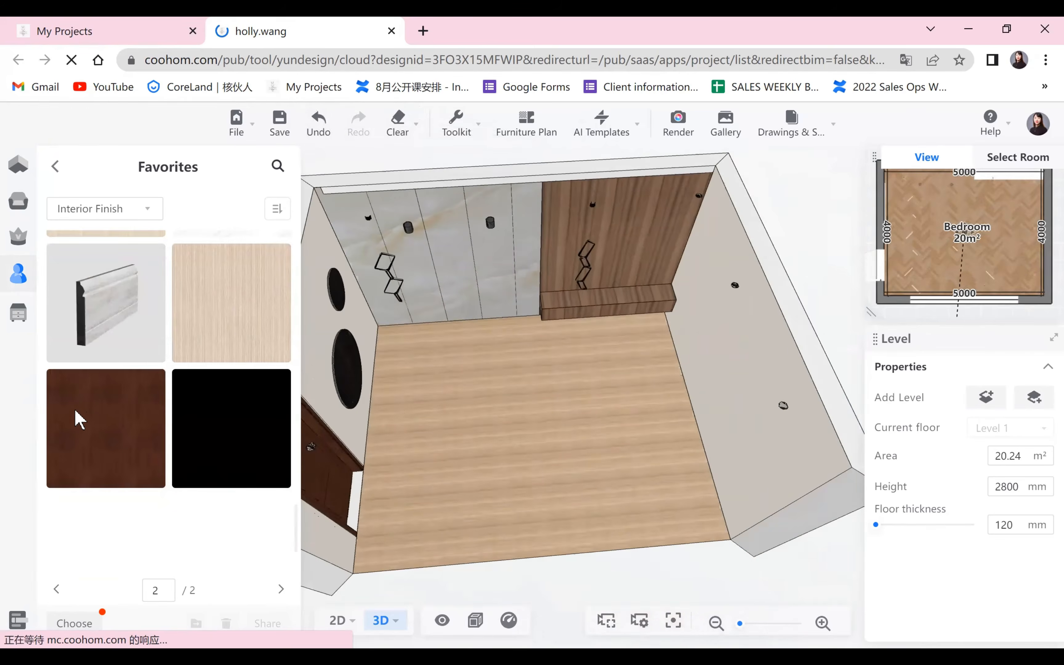
Check the Interior Finish favorites again for other suitable materials and view the new floor in 3D.
scroll(109, 413, down, 2)
scroll(110, 412, up, 15)
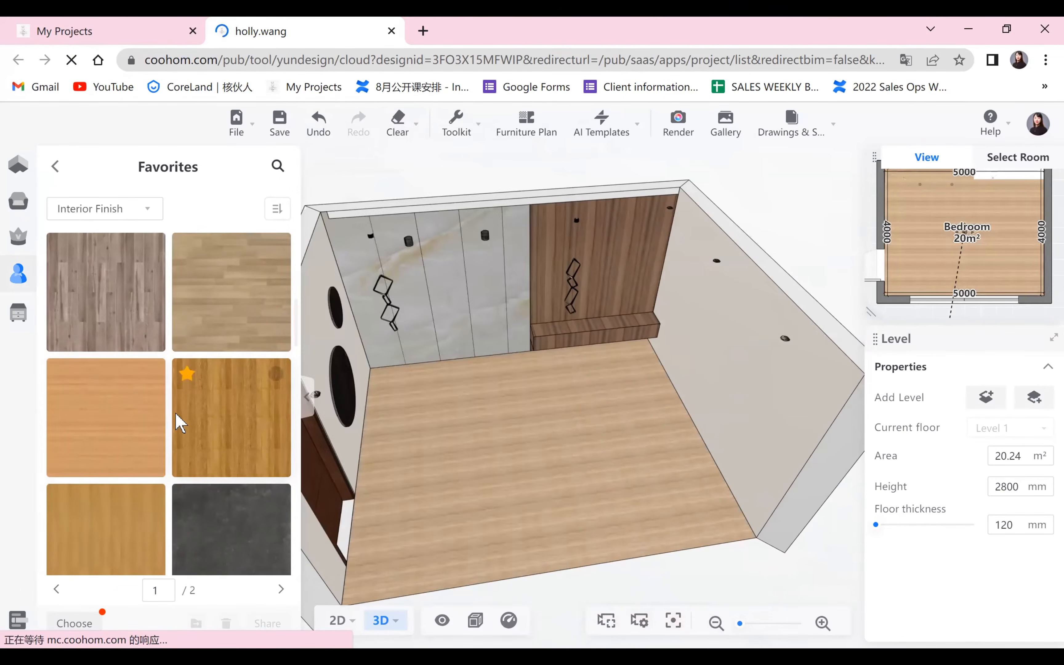
scroll(175, 422, up, 2)
scroll(171, 462, down, 5)
scroll(163, 387, up, 5)
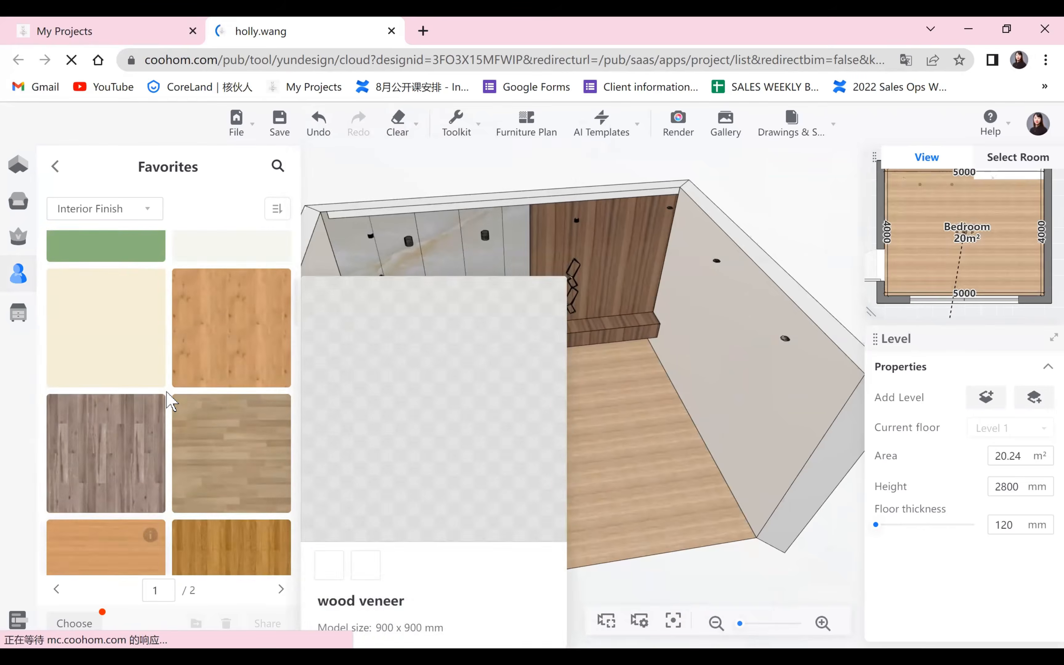
scroll(167, 391, down, 3)
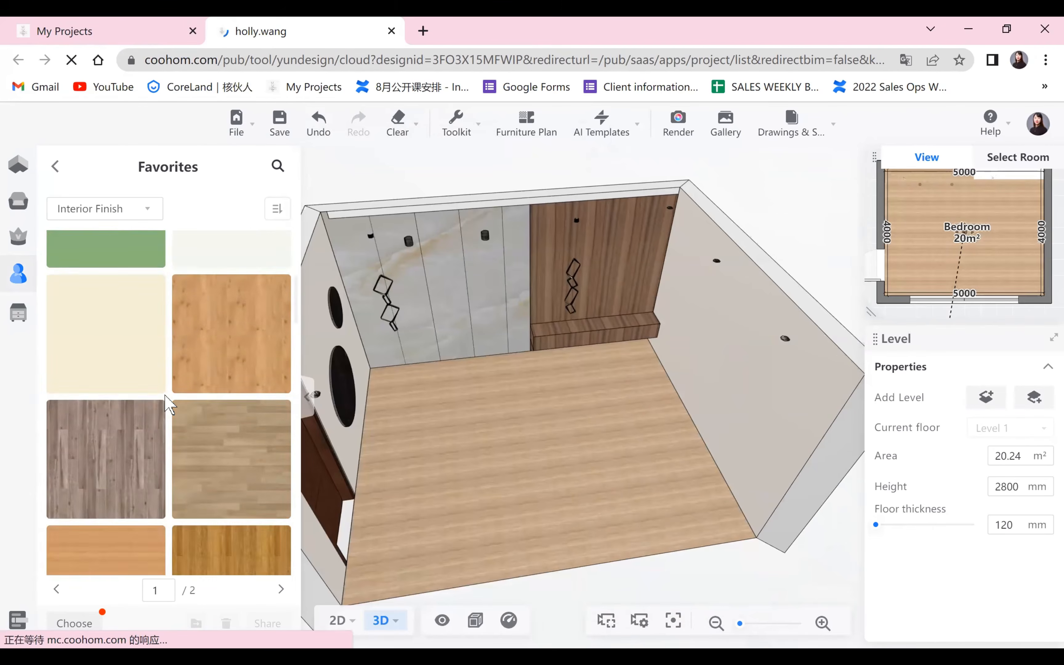
scroll(176, 382, up, 2)
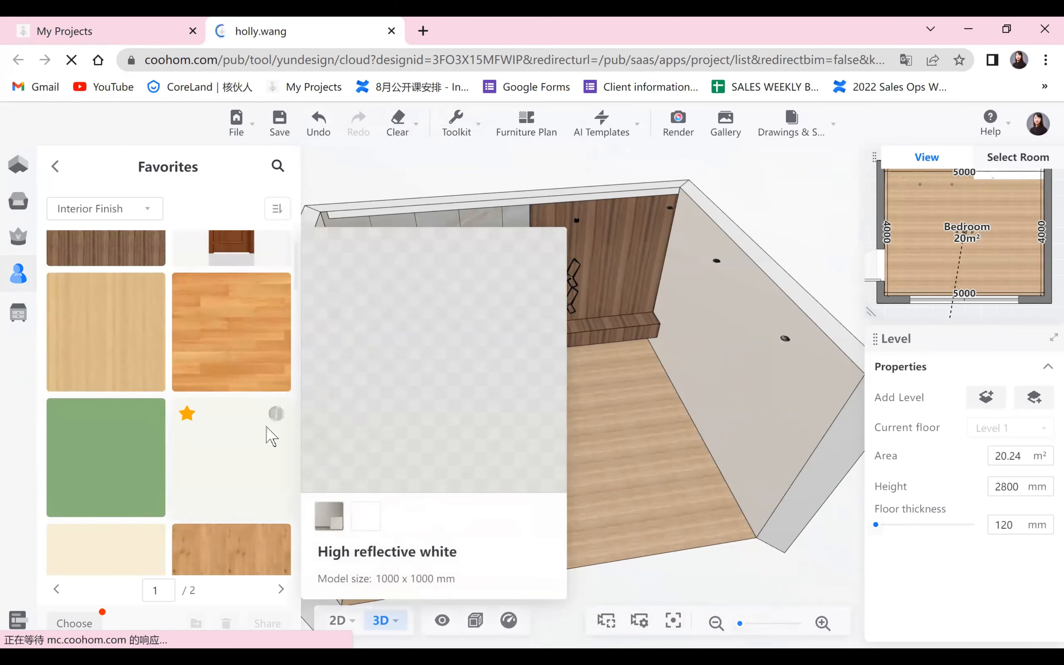
scroll(273, 433, down, 4)
drag(599, 501, 513, 499)
scroll(567, 475, down, 2)
scroll(513, 499, up, 1)
Switch to the 2D plan and browse the Flooring Textures among the public library's finishes.
mouse_move(349, 625)
click(342, 527)
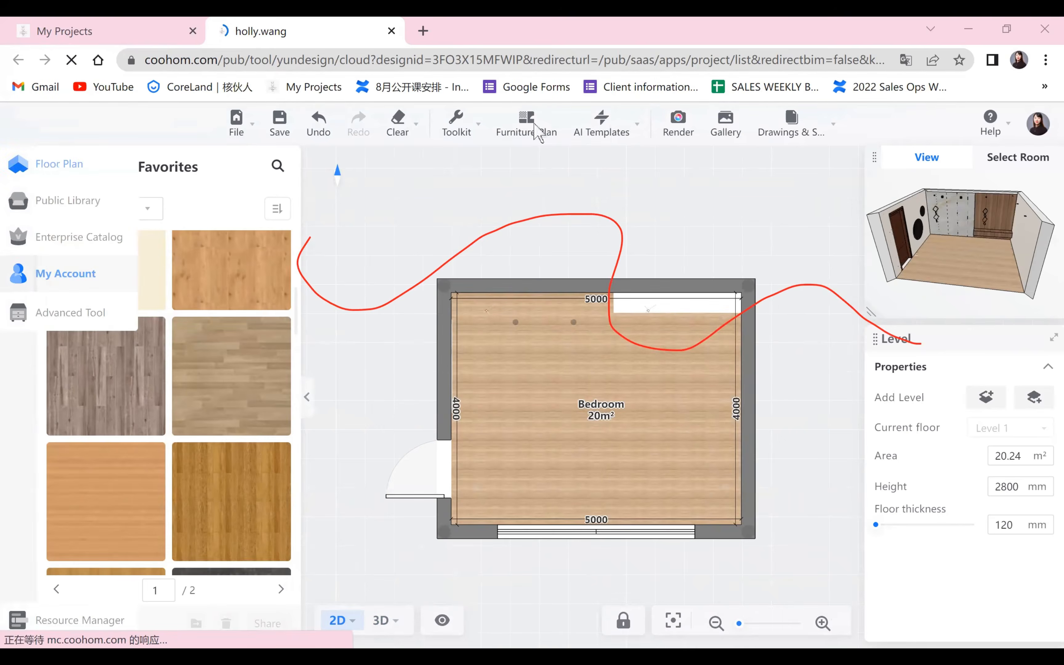
click(537, 132)
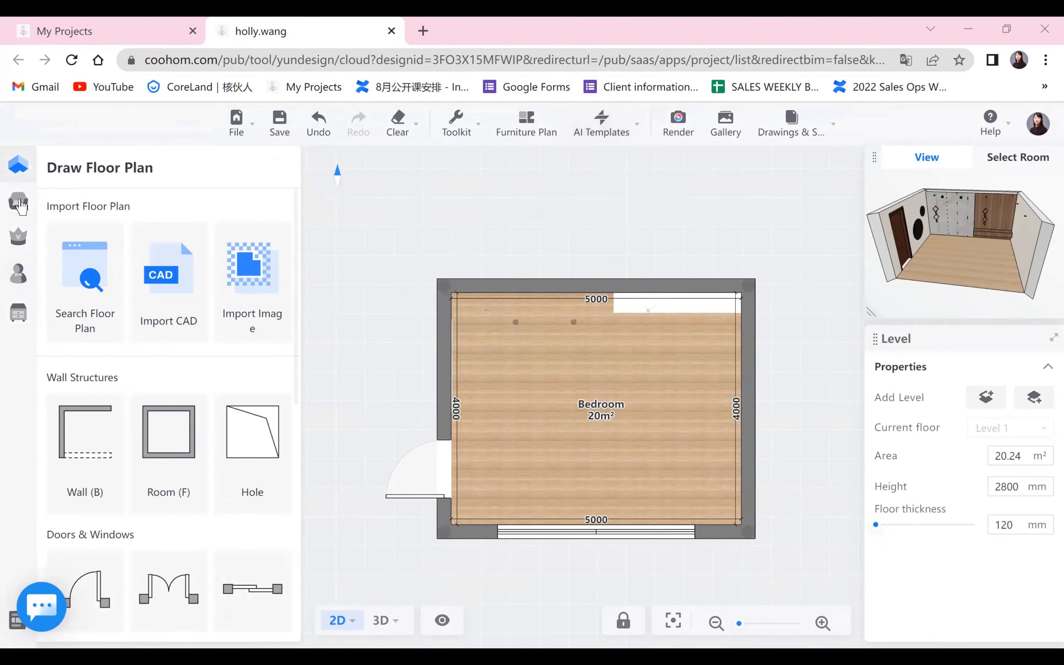
click(18, 203)
click(229, 458)
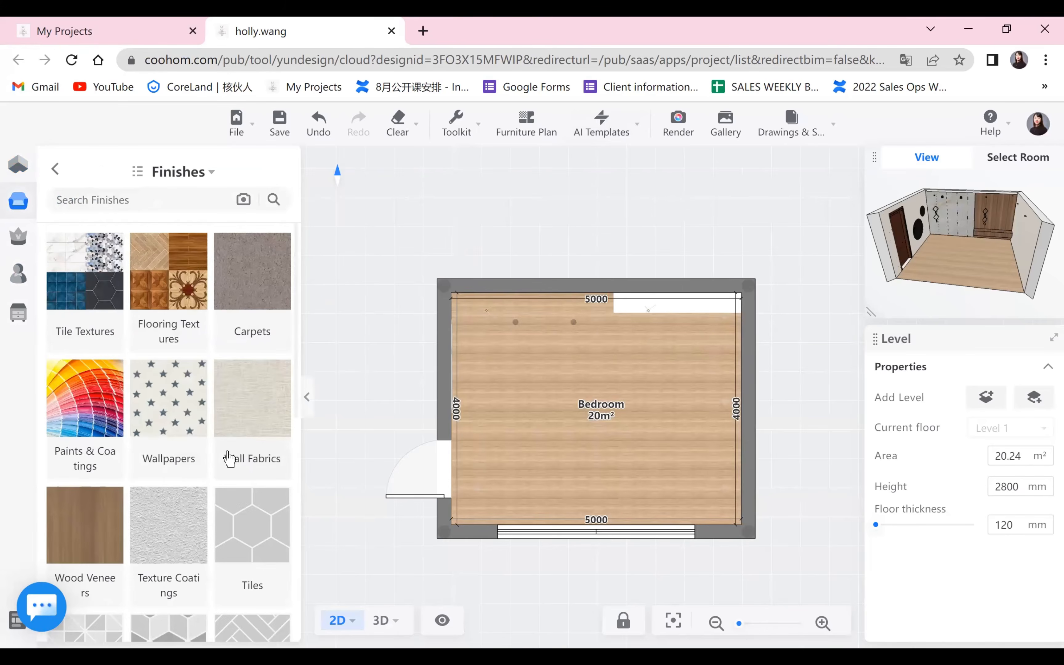
click(187, 288)
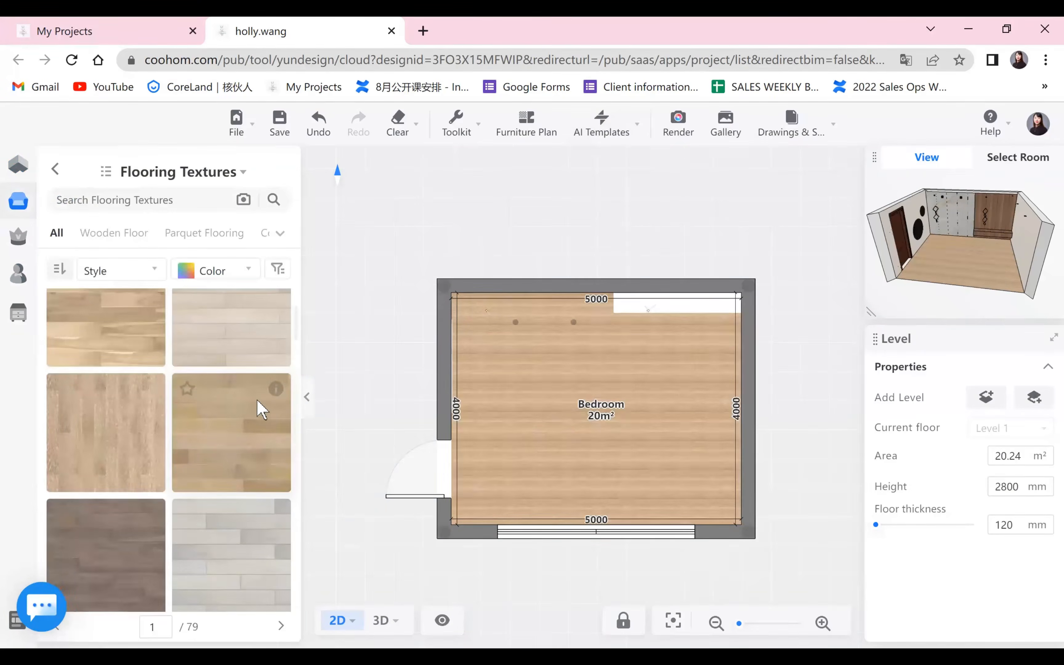
mouse_move(269, 399)
scroll(147, 429, down, 5)
scroll(127, 458, down, 5)
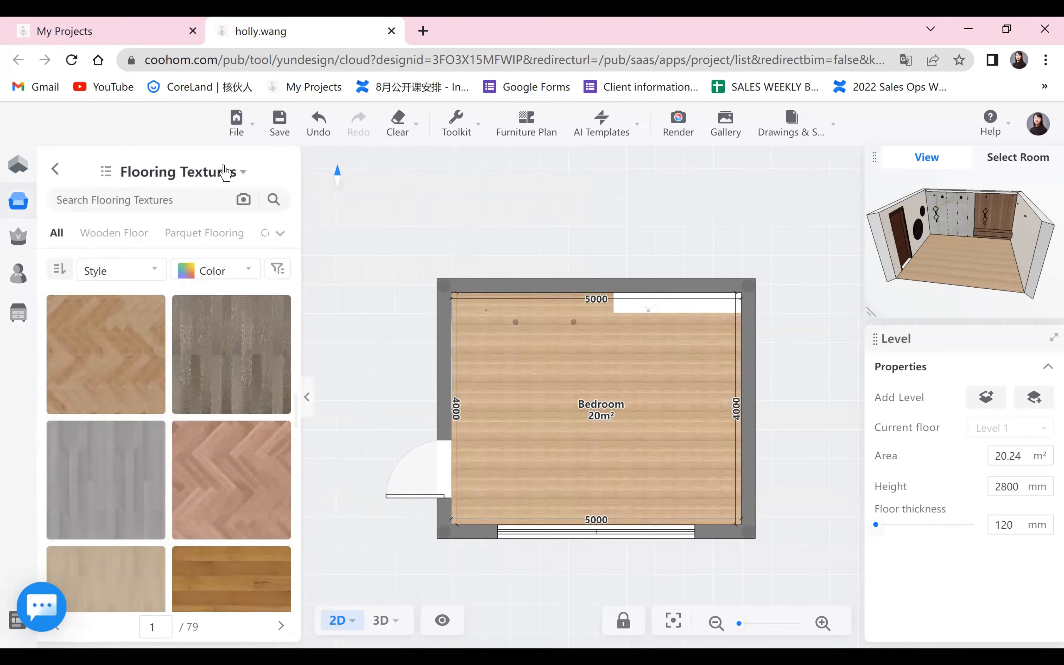
Change the finishes category to Wallpapers and look through the patterns up to the second page.
click(237, 171)
click(357, 305)
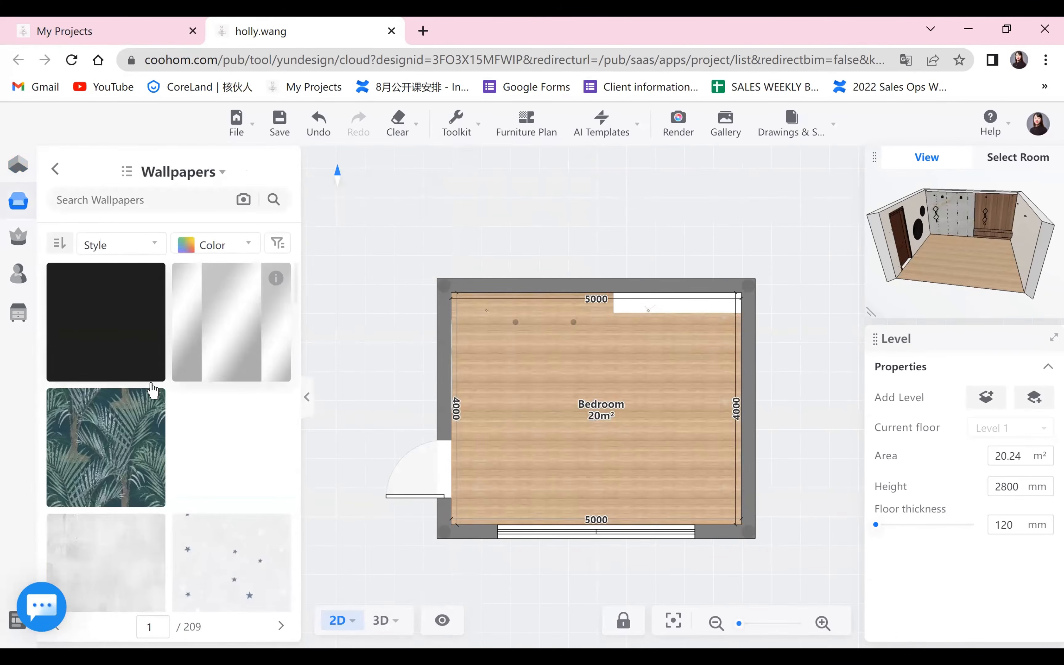
scroll(152, 391, down, 10)
scroll(181, 433, down, 10)
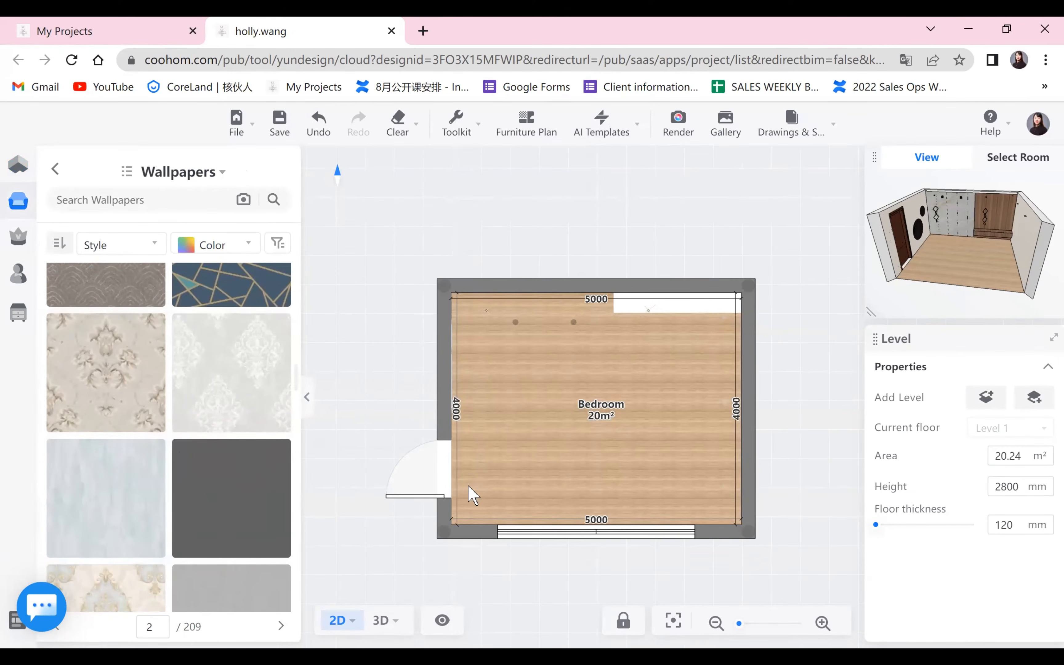
Try the pale blue streaked wallpaper on the bedroom walls in the 3D view, accepting that it covers the existing paving.
mouse_move(387, 615)
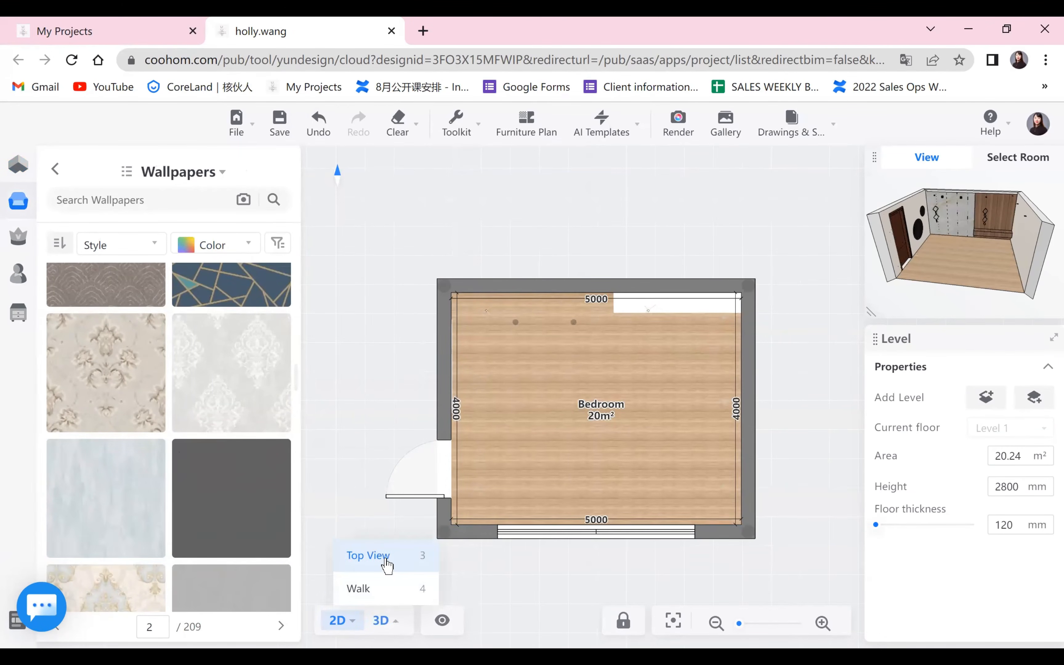
click(386, 558)
scroll(483, 506, up, 2)
drag(546, 501, 523, 458)
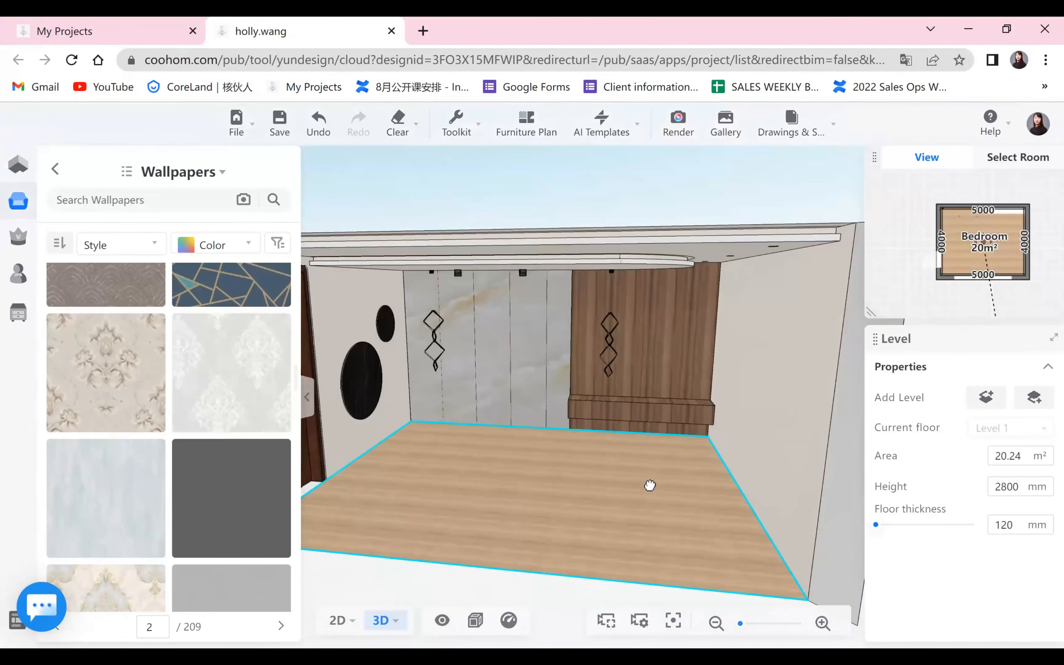
scroll(648, 484, down, 3)
drag(572, 422, 337, 481)
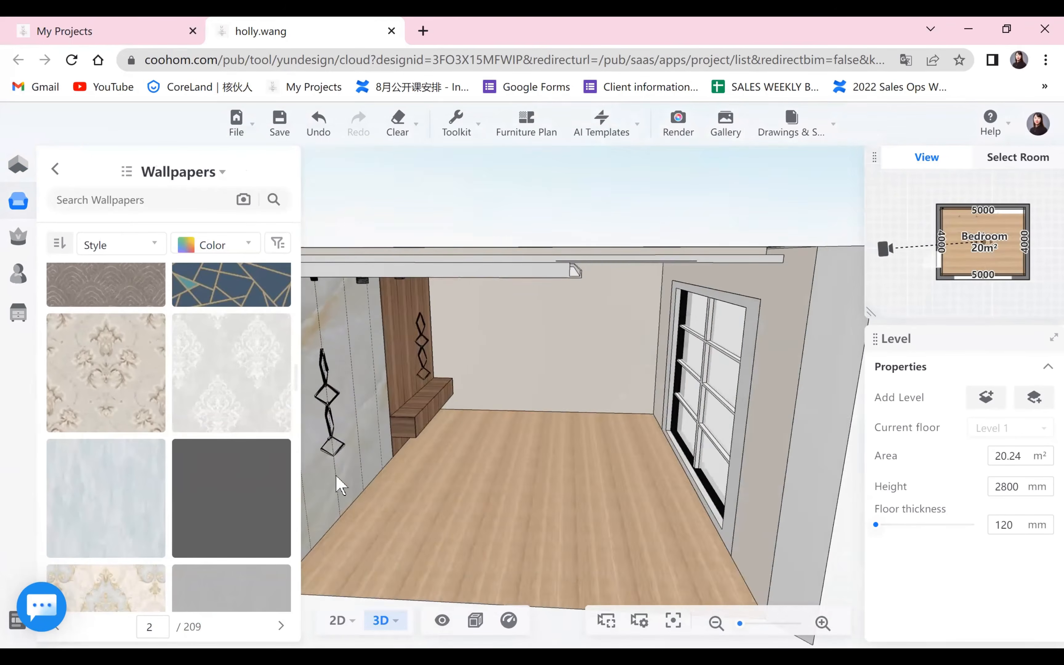
scroll(466, 404, up, 3)
click(108, 497)
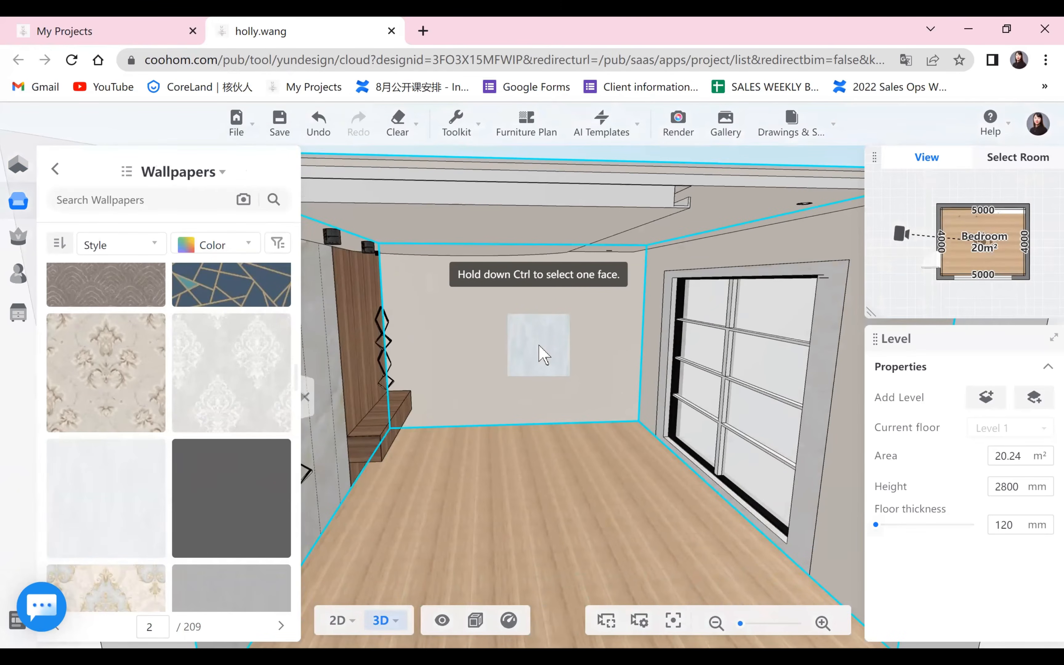
click(539, 354)
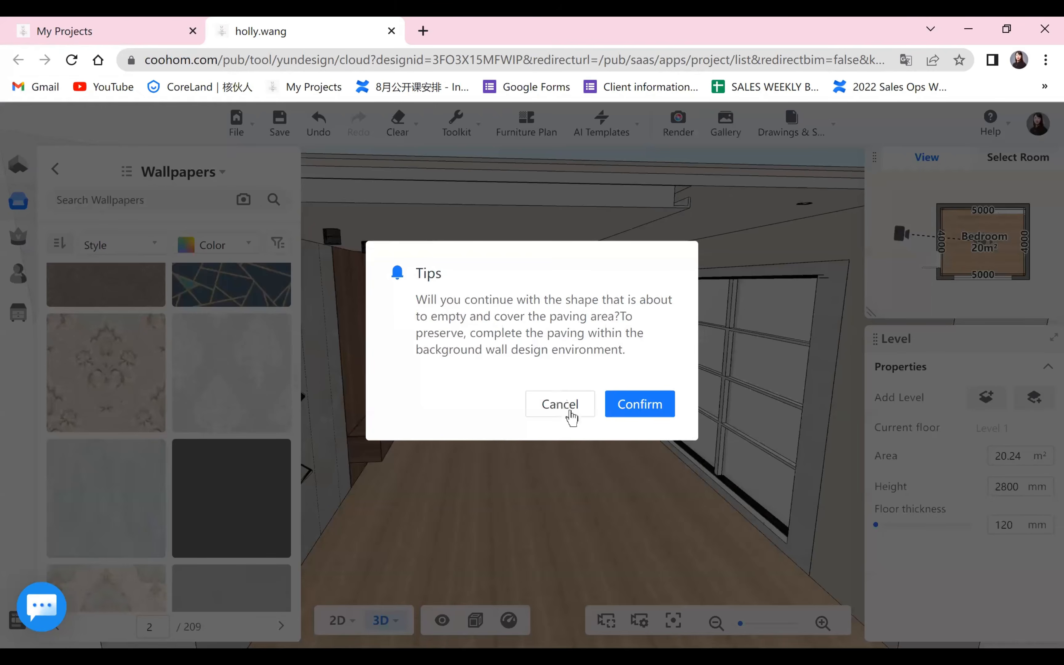
click(620, 415)
Undo the pale blue wallpaper on the bedroom walls and look through more patterns on the second wallpaper page.
drag(591, 429, 481, 478)
scroll(672, 333, up, 5)
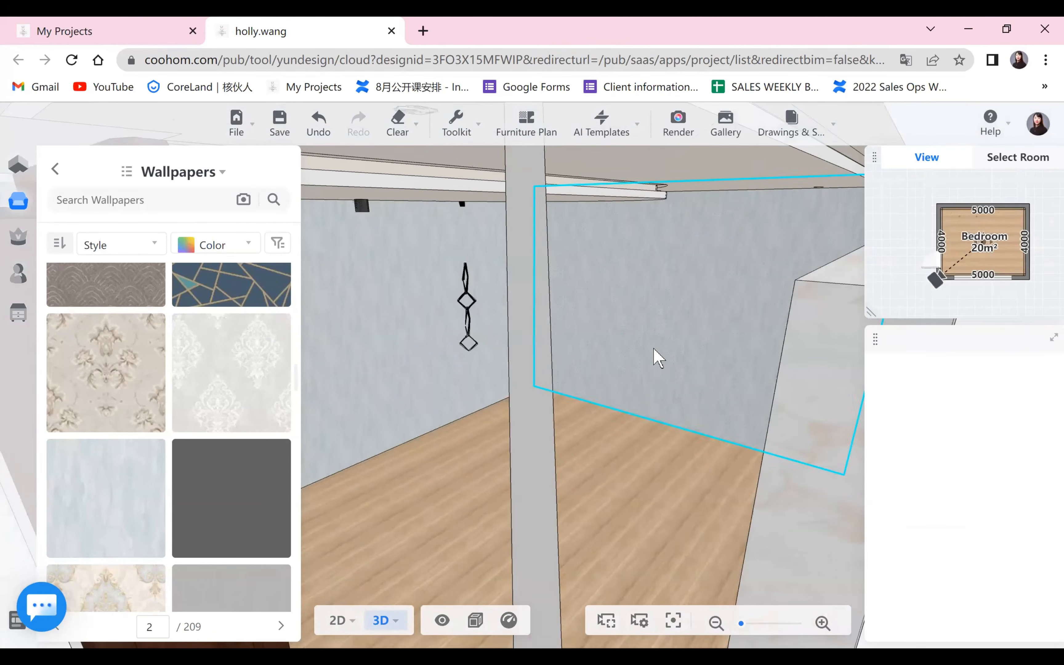
click(658, 357)
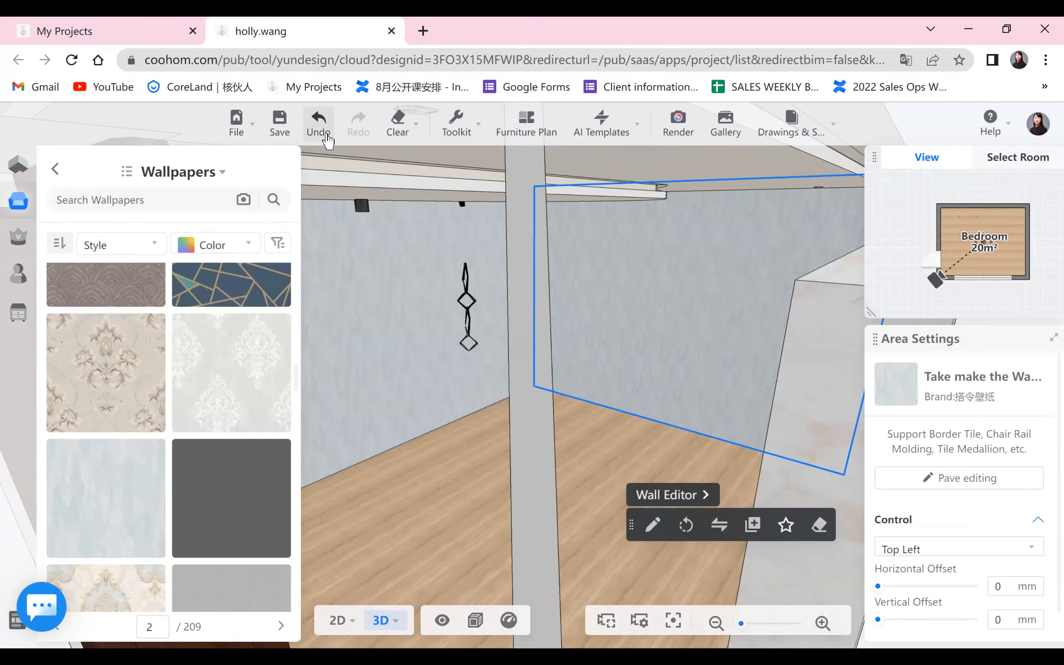
click(317, 127)
scroll(581, 498, down, 5)
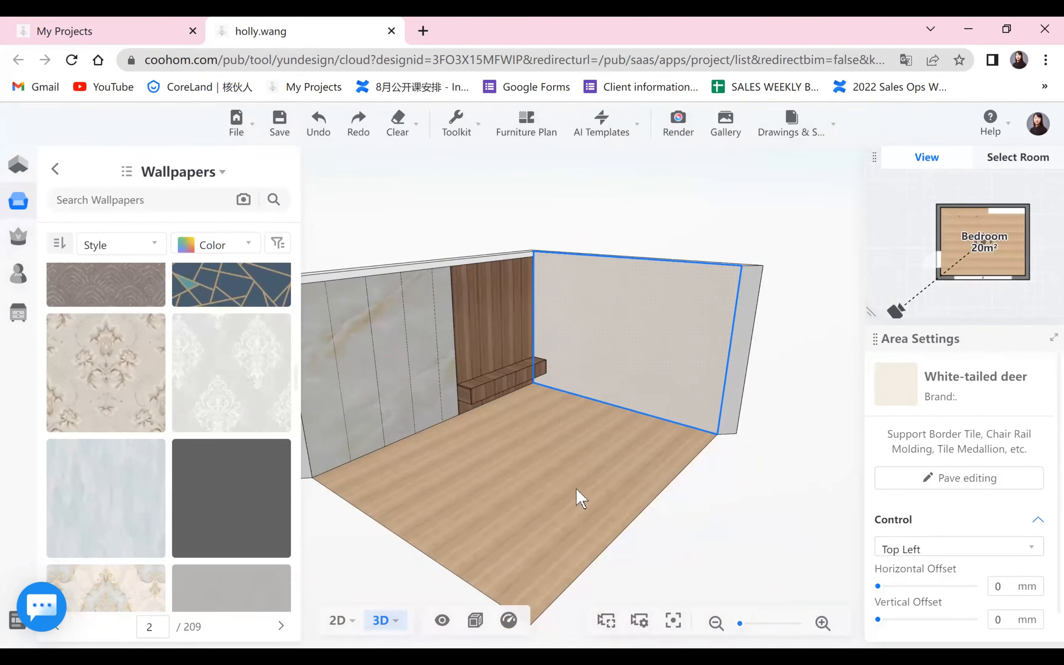
drag(682, 505, 553, 462)
scroll(159, 421, up, 1)
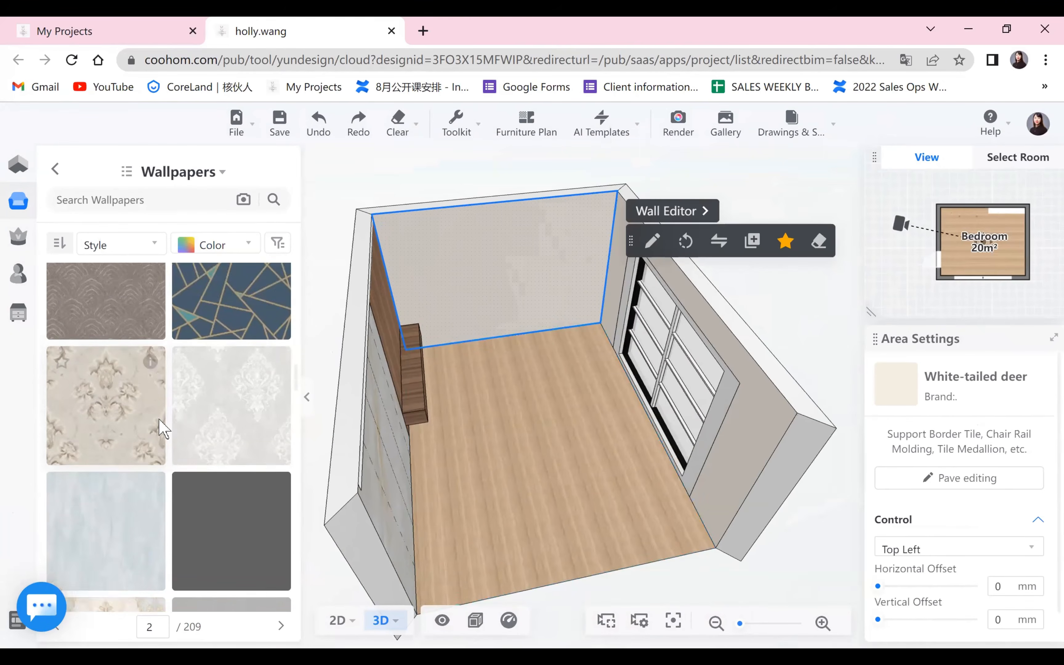
scroll(153, 391, down, 2)
scroll(156, 398, down, 10)
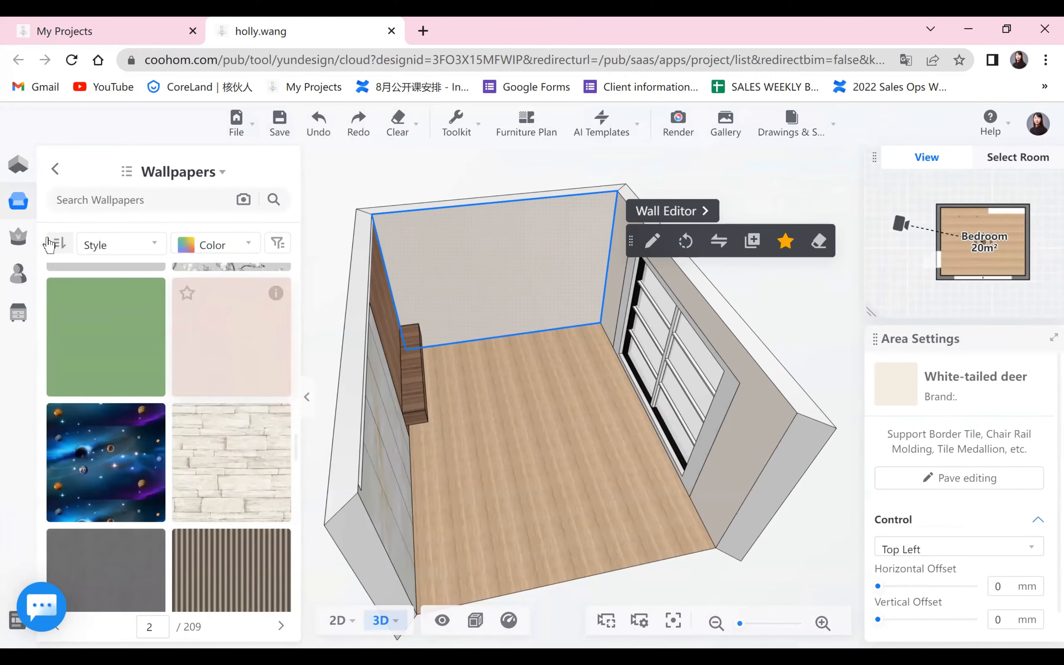
mouse_move(18, 240)
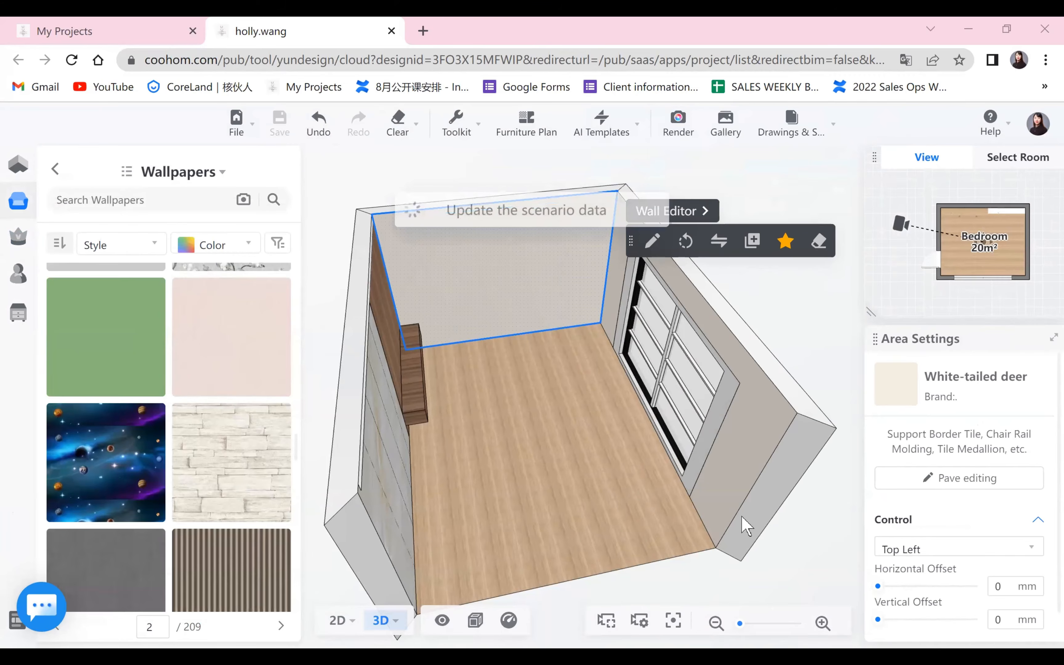
drag(742, 518, 531, 505)
Return to the 2D floor plan and open the Furniture category of the favorites.
mouse_move(341, 621)
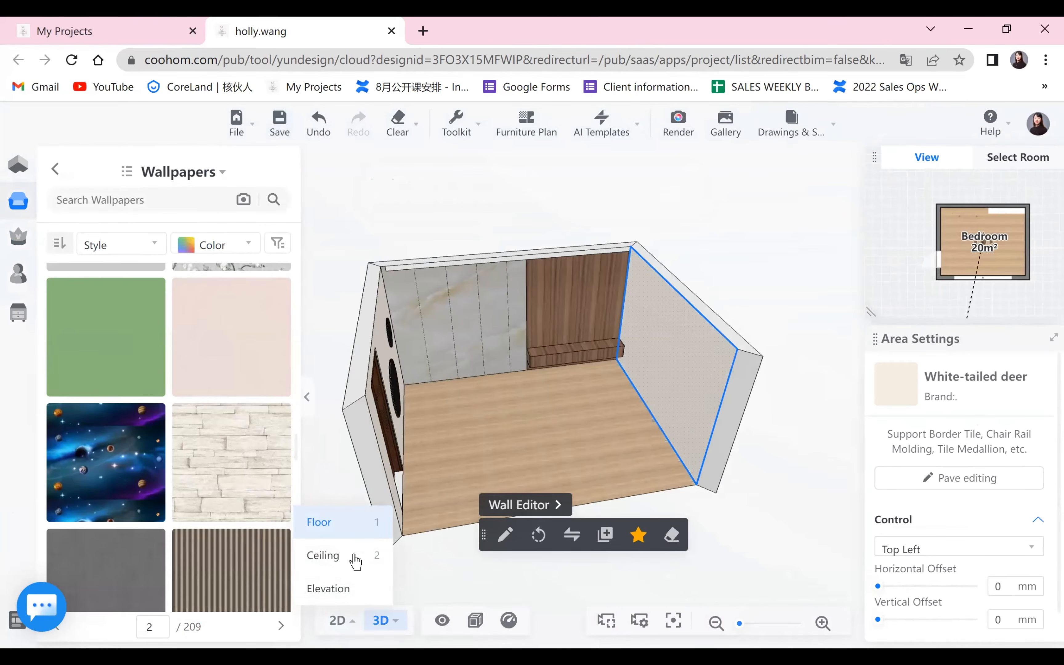
click(359, 523)
click(25, 313)
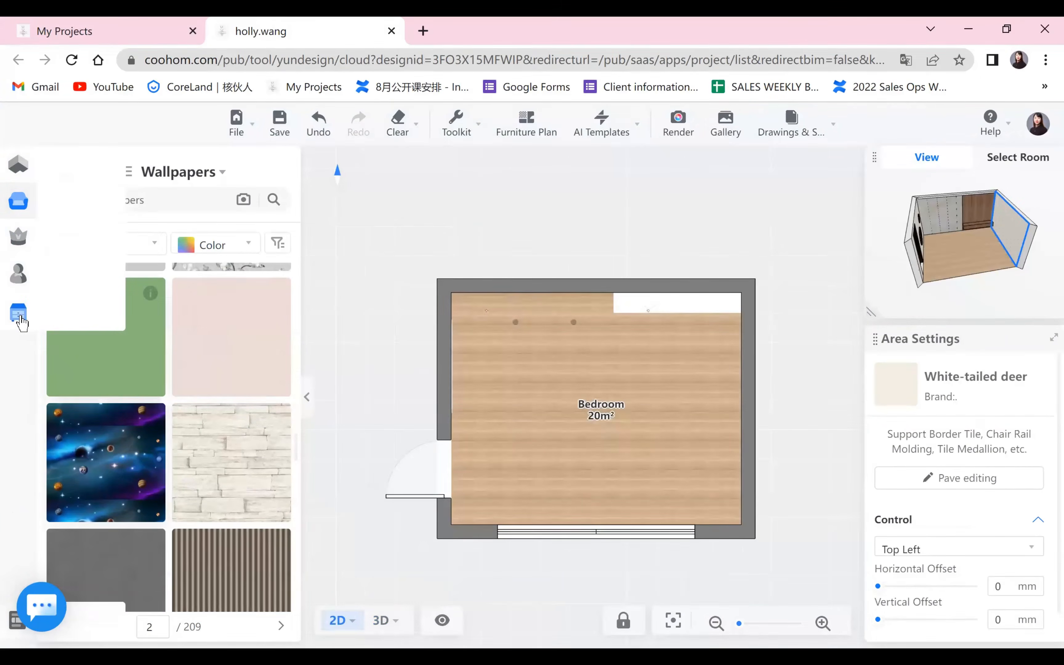
click(52, 277)
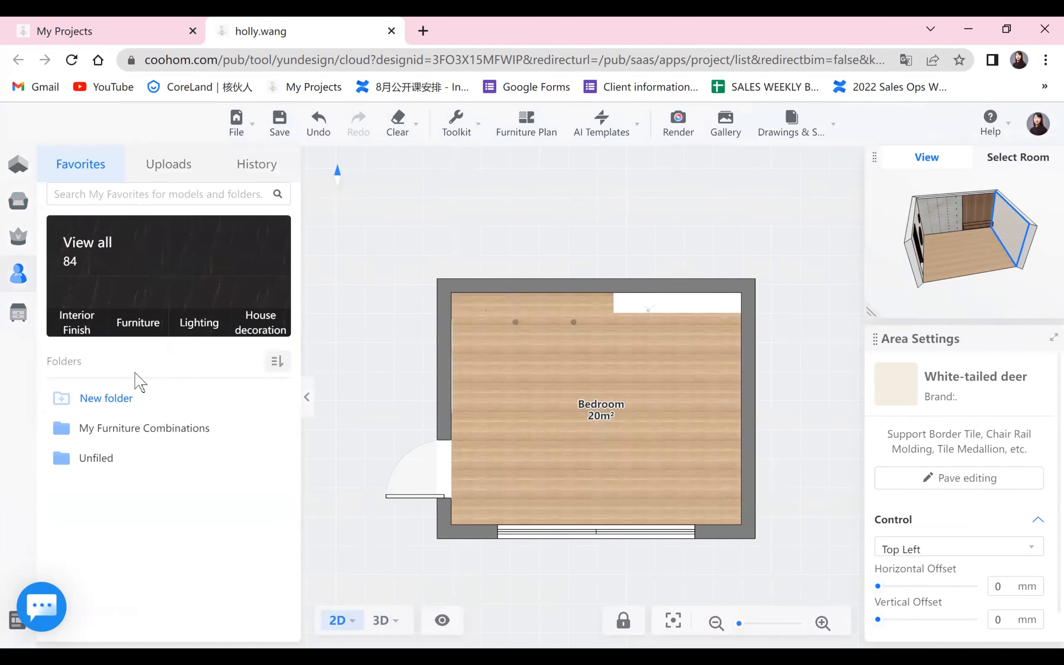
click(148, 328)
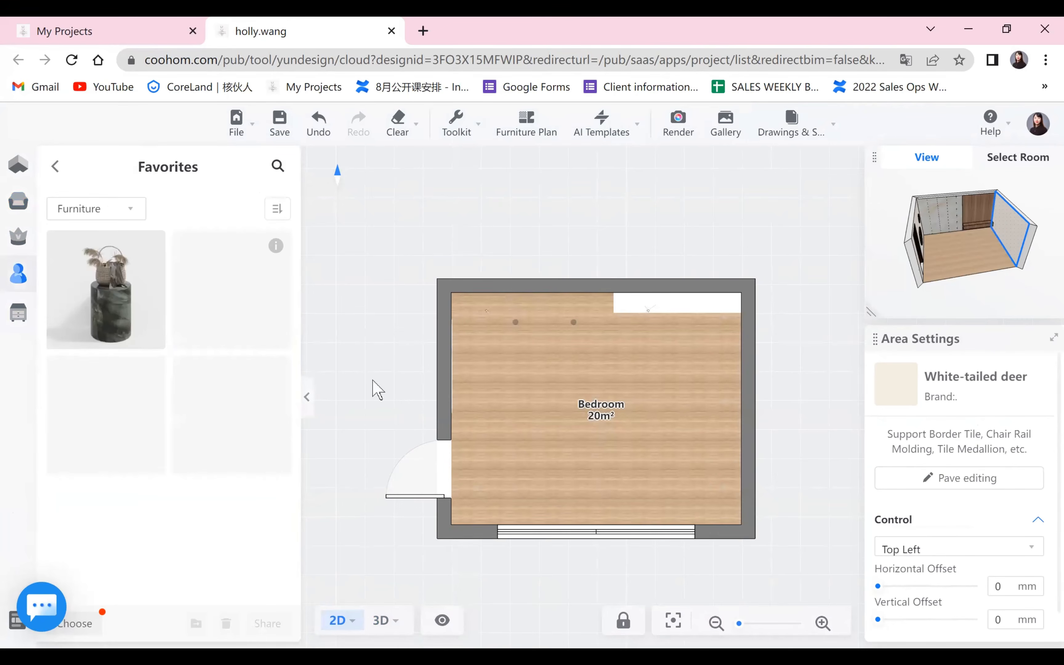
Place the King size Bed with its headboard against the marble-panelled wall, about 500 mm from the door-side wall.
drag(237, 303, 544, 358)
drag(575, 406, 573, 406)
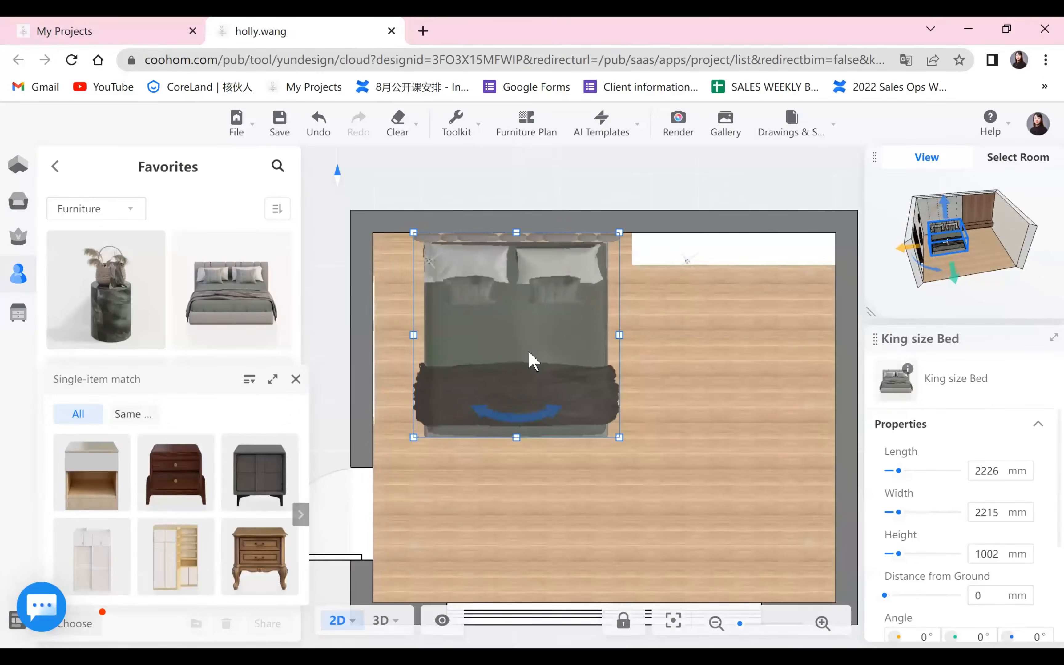
key(Right)
key(Right)
key(Right)
key(Right)
key(Right)
key(Right)
key(Right)
key(Right)
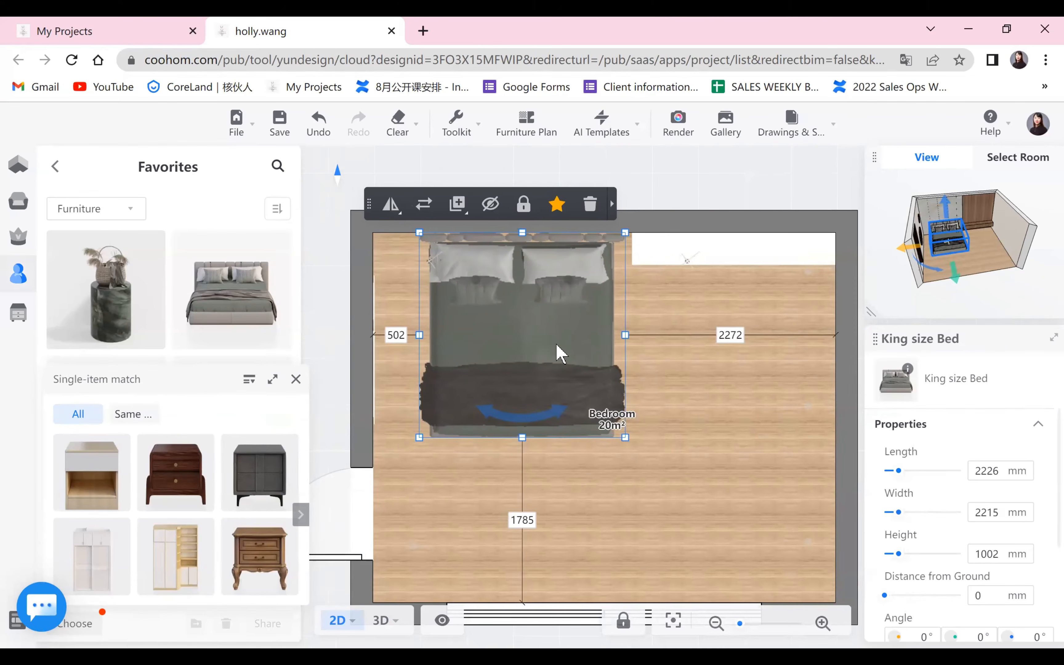
click(703, 442)
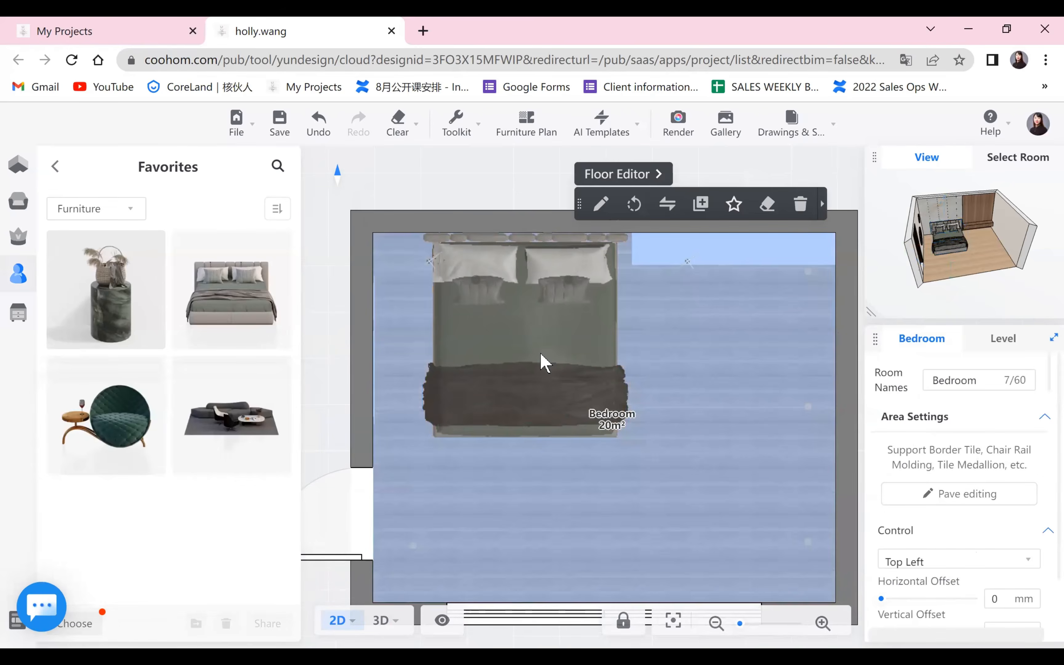
click(541, 361)
Place the Side table between the bed and the door-side wall, setting its height to 1000 mm.
drag(107, 299, 407, 269)
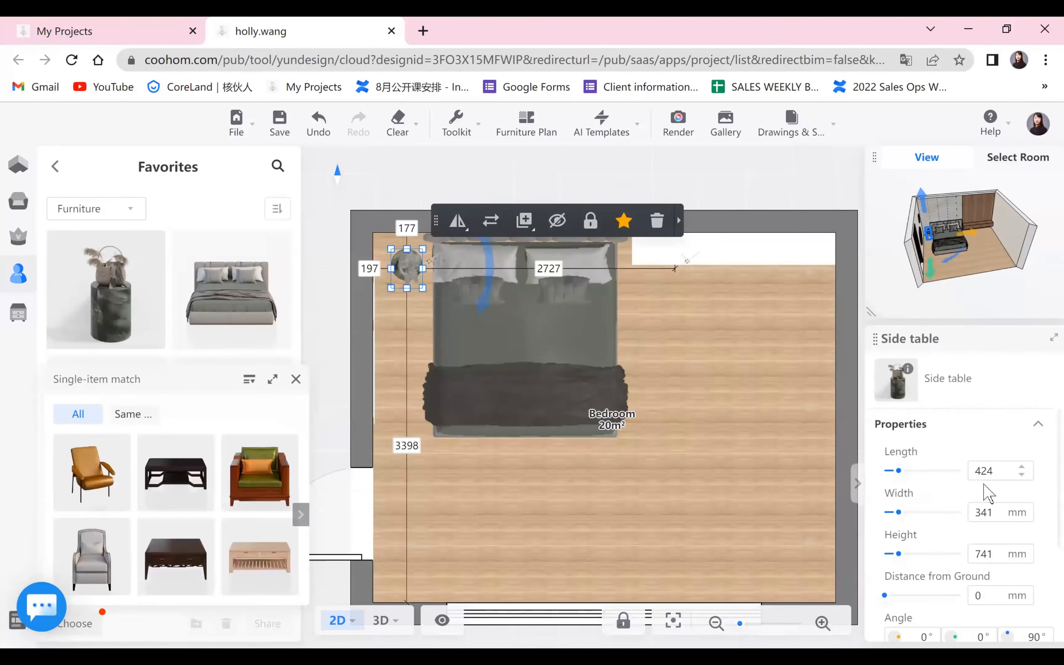
click(1004, 553)
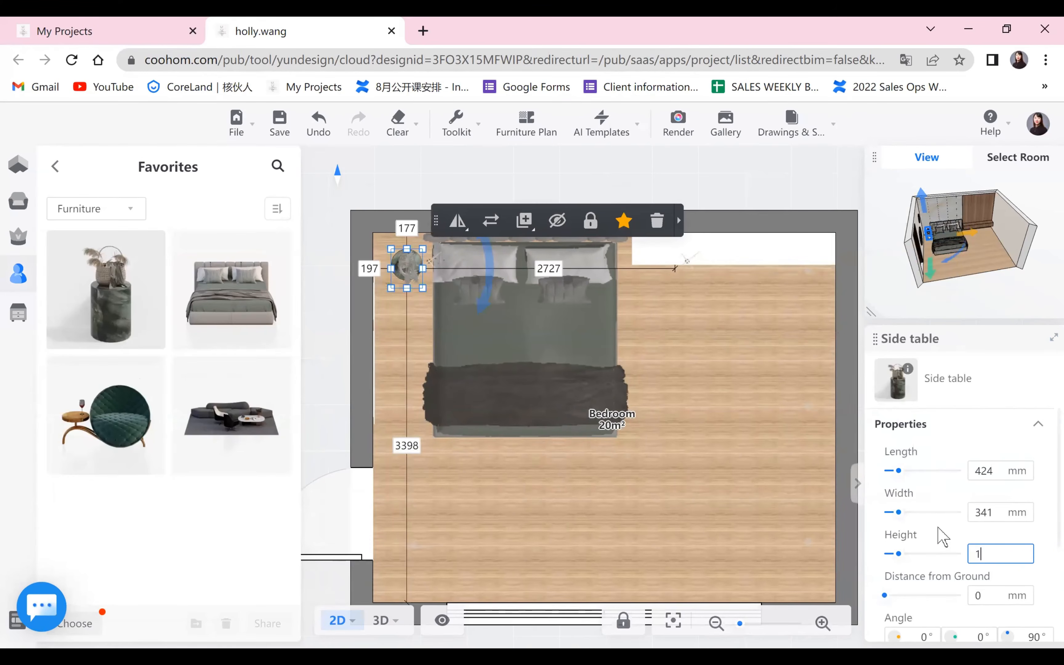
text(1000)
key(Return)
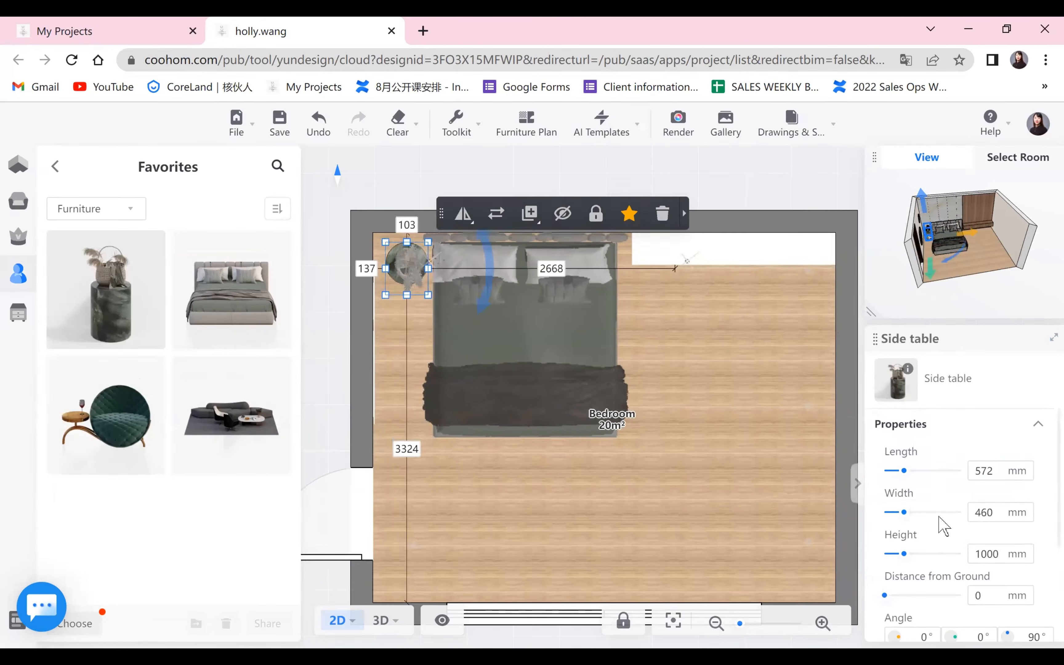
drag(407, 268, 401, 270)
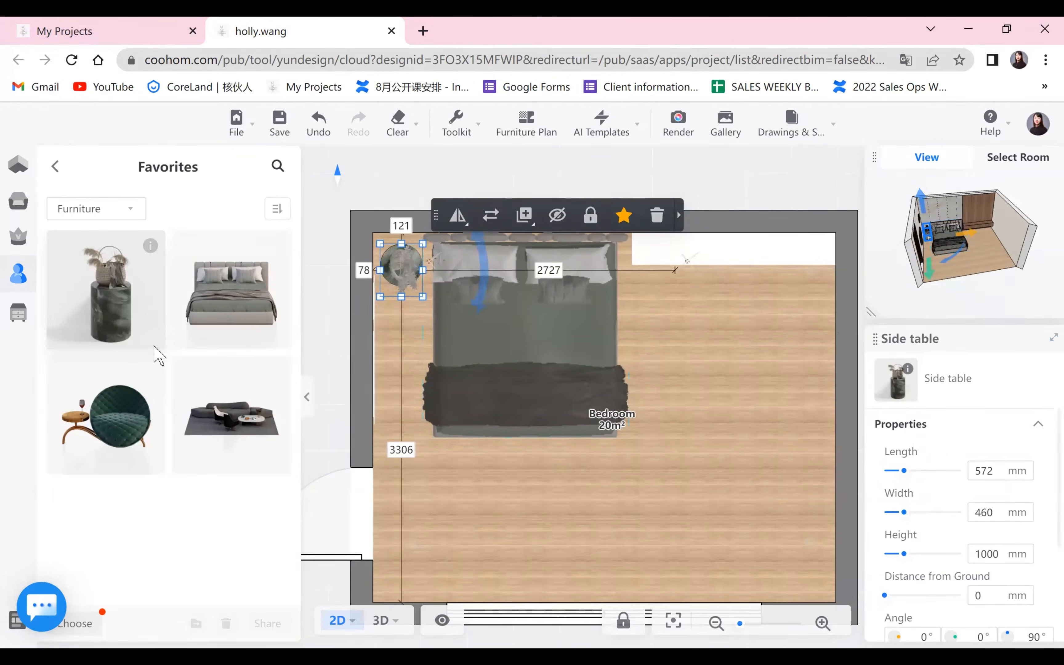
Place the green Single sofa 1 in the corner beside the window, rotated to 225° to face the bed diagonally.
mouse_move(134, 435)
drag(581, 501, 539, 407)
scroll(604, 502, down, 1)
drag(81, 368, 681, 409)
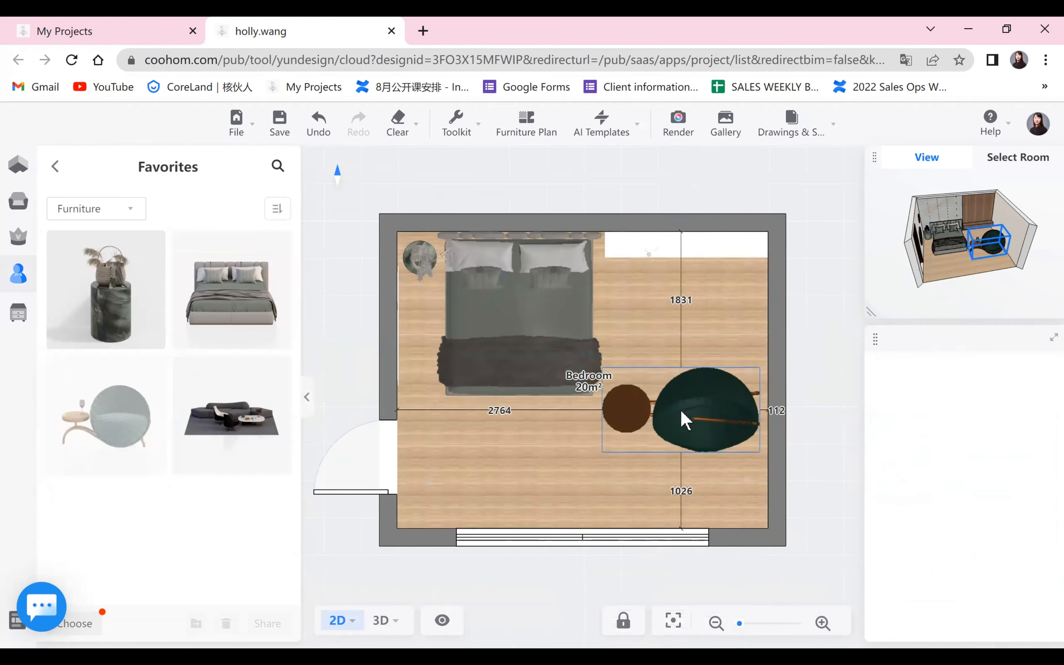
drag(716, 495, 505, 323)
drag(670, 462, 682, 480)
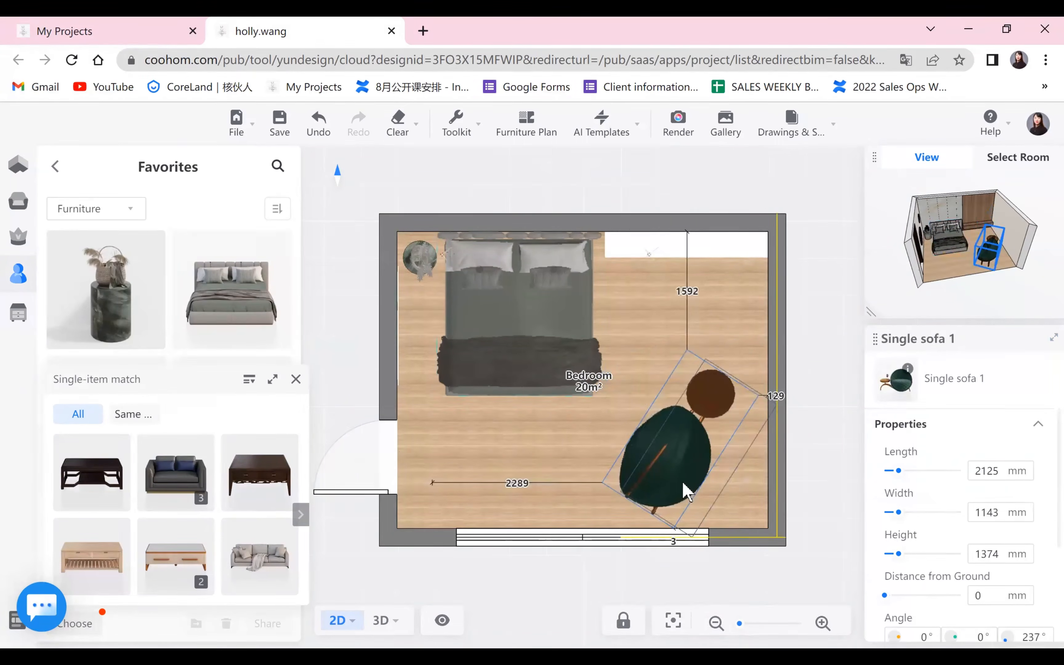
drag(597, 433, 615, 409)
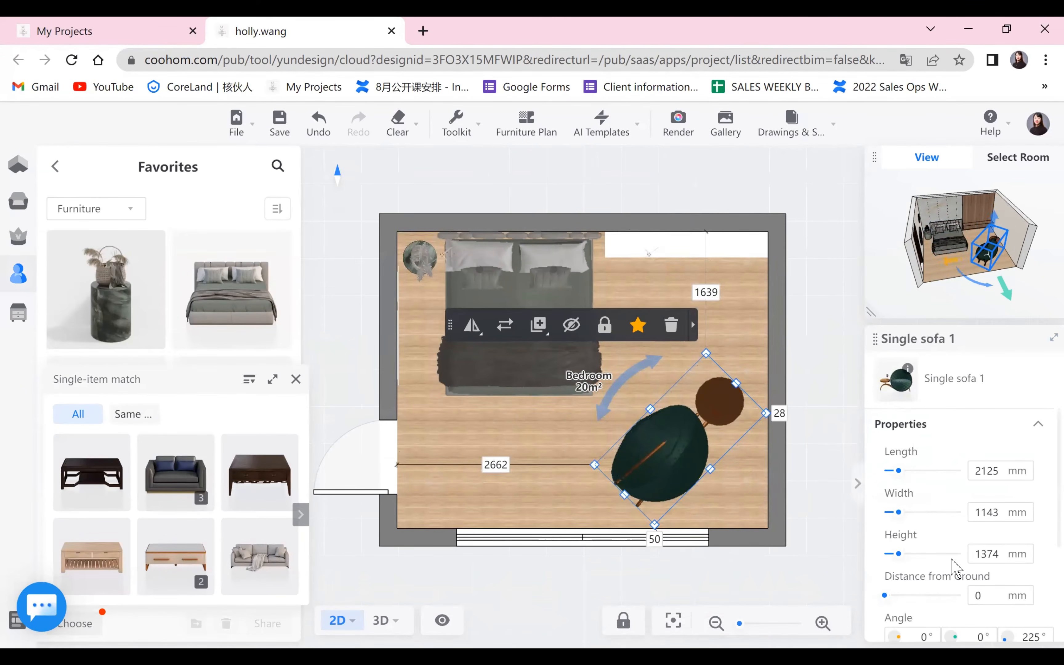
Set the green sofa's height to 1100 mm, shift it closer to the window corner and check it in the 3D preview.
double_click(1005, 555)
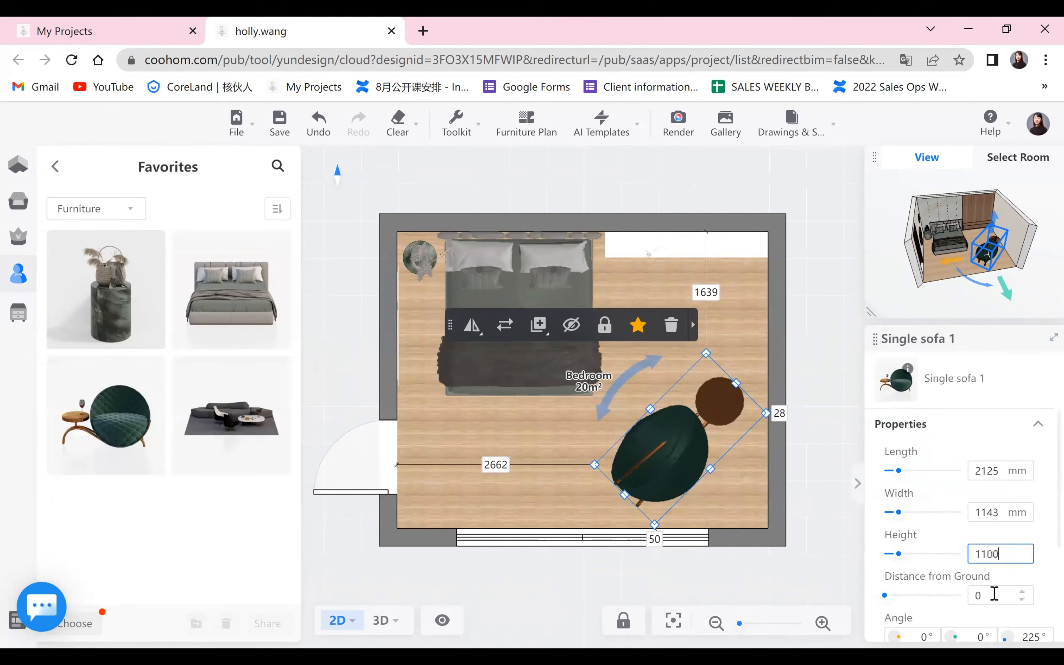
key(Return)
drag(679, 460, 690, 468)
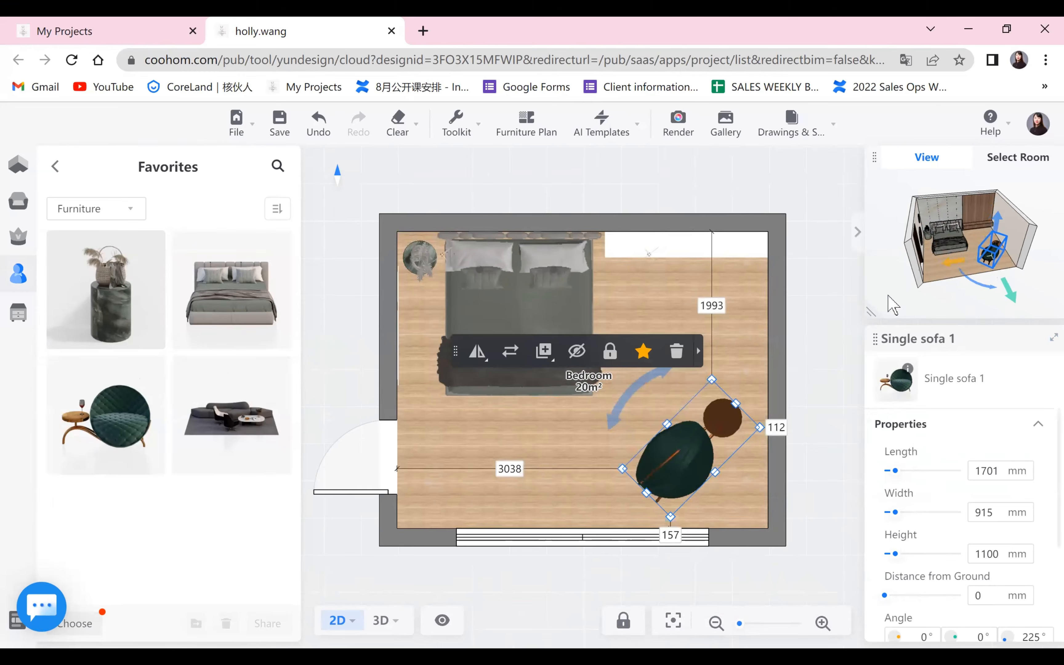
mouse_move(881, 308)
drag(813, 391, 643, 455)
click(980, 393)
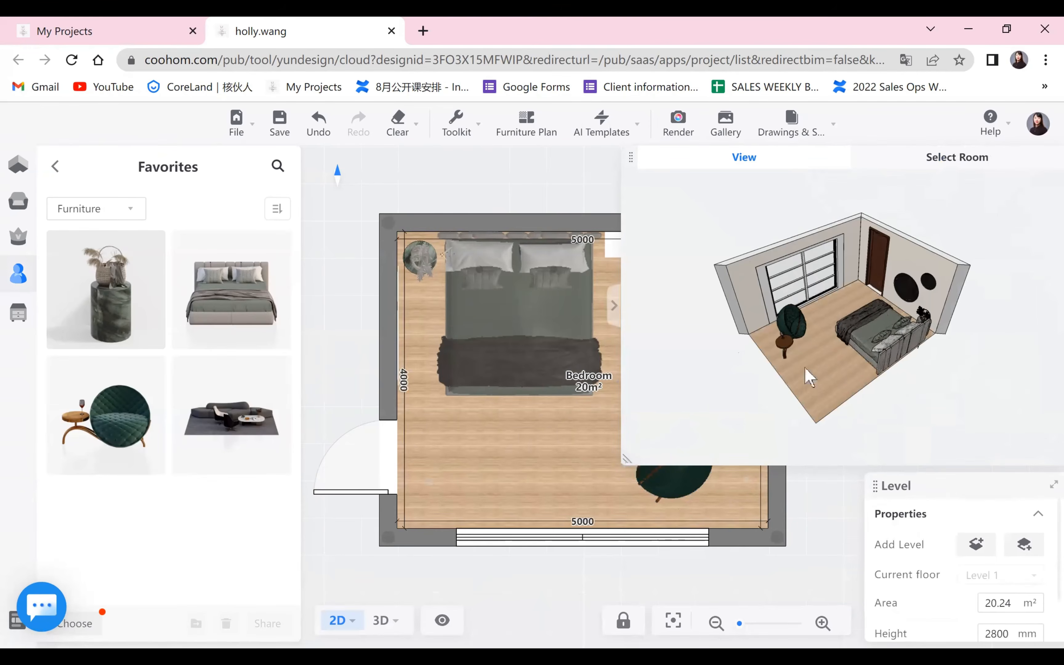
Place the Varjo_200_300 rug from the House decoration favorites under the bed, turned so its long side runs across the bed.
click(56, 167)
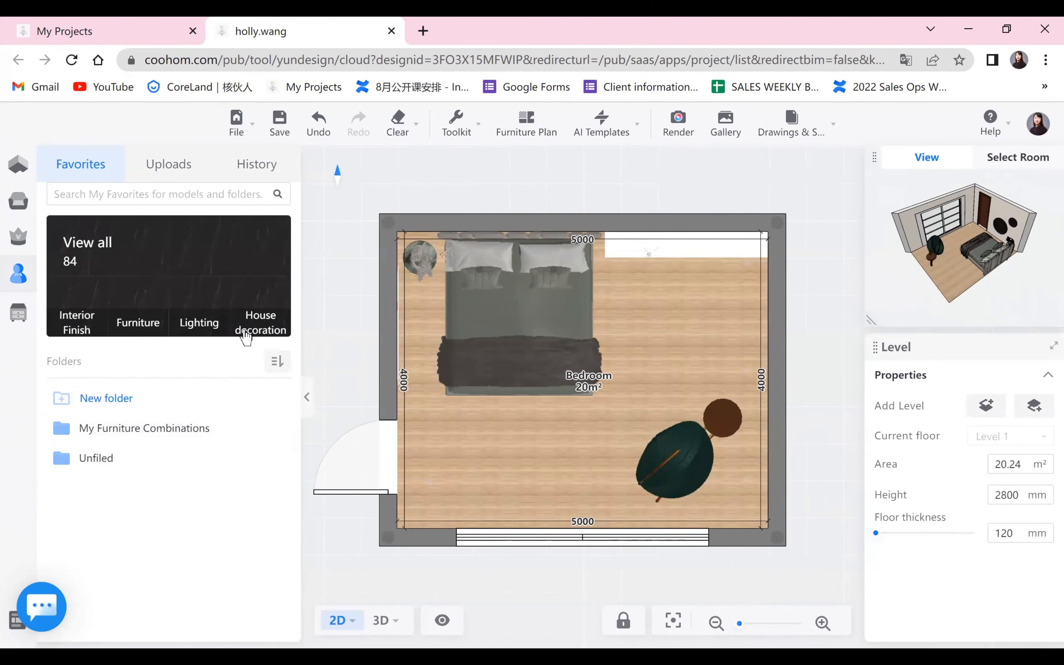
click(246, 331)
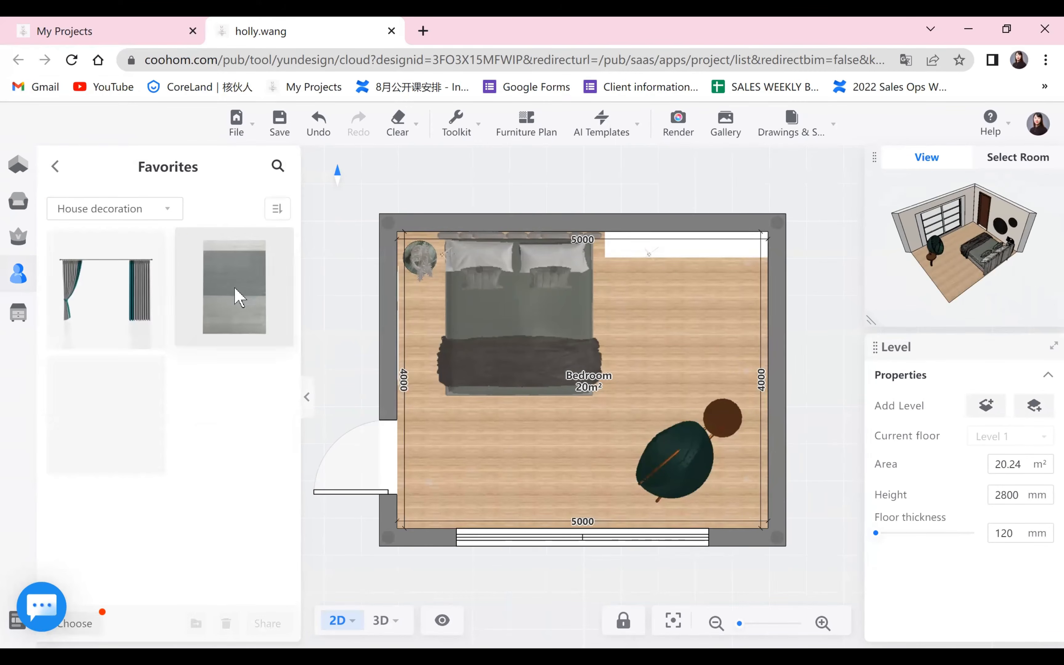
drag(238, 296, 512, 387)
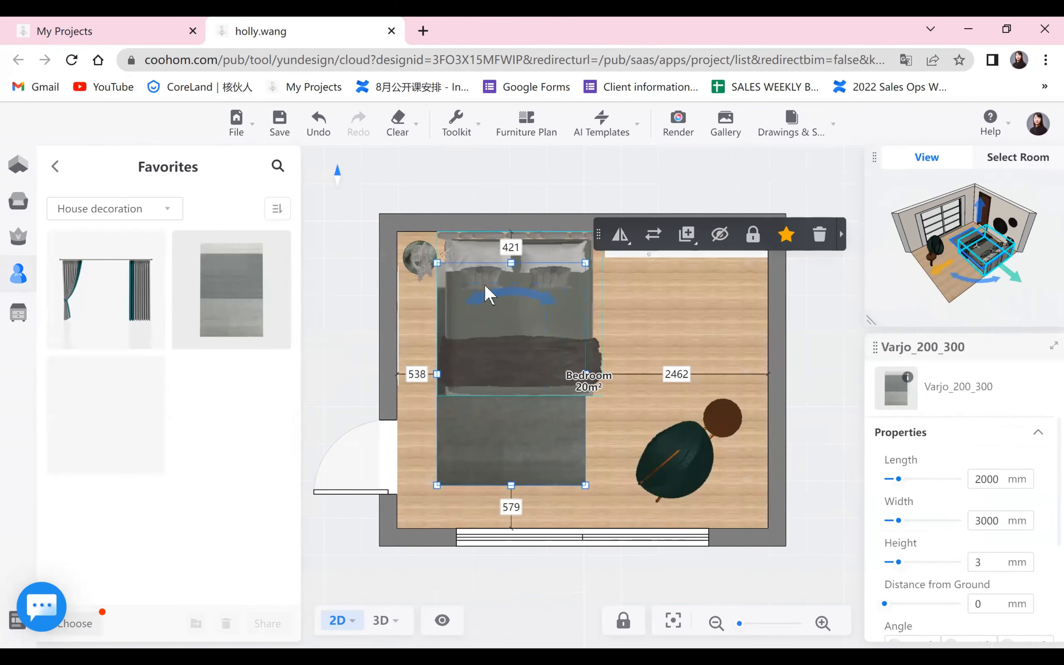
drag(486, 296, 625, 389)
click(543, 564)
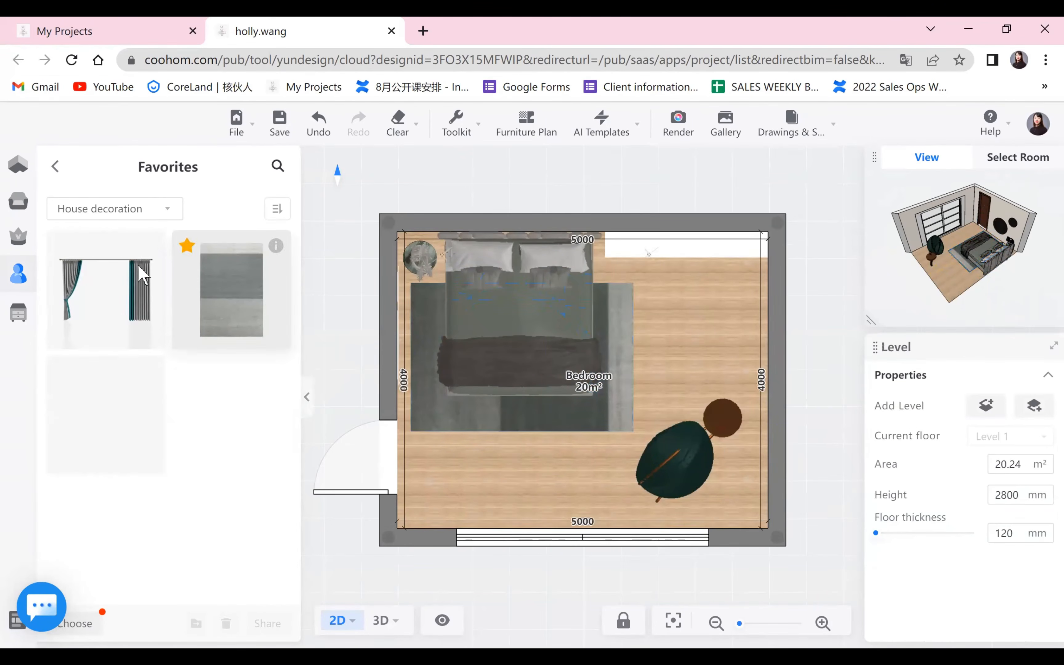
Place the 13-Wind-Arty-curtain from the House decoration favorites against the window wall, rotated to 180° and centred between the side walls.
click(117, 255)
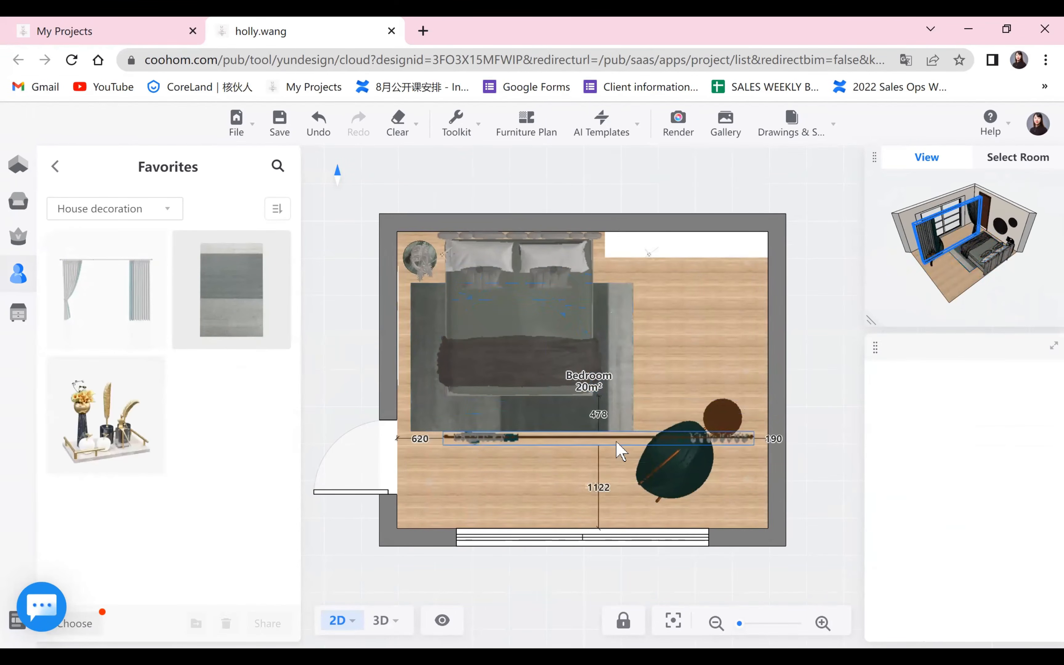
click(579, 520)
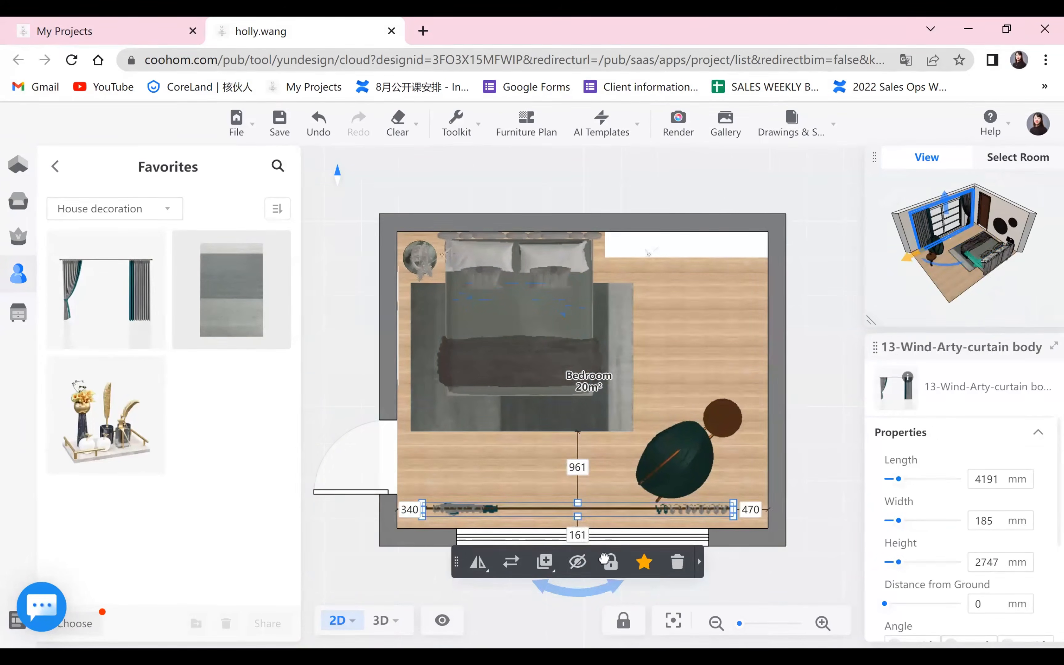
drag(640, 591, 582, 472)
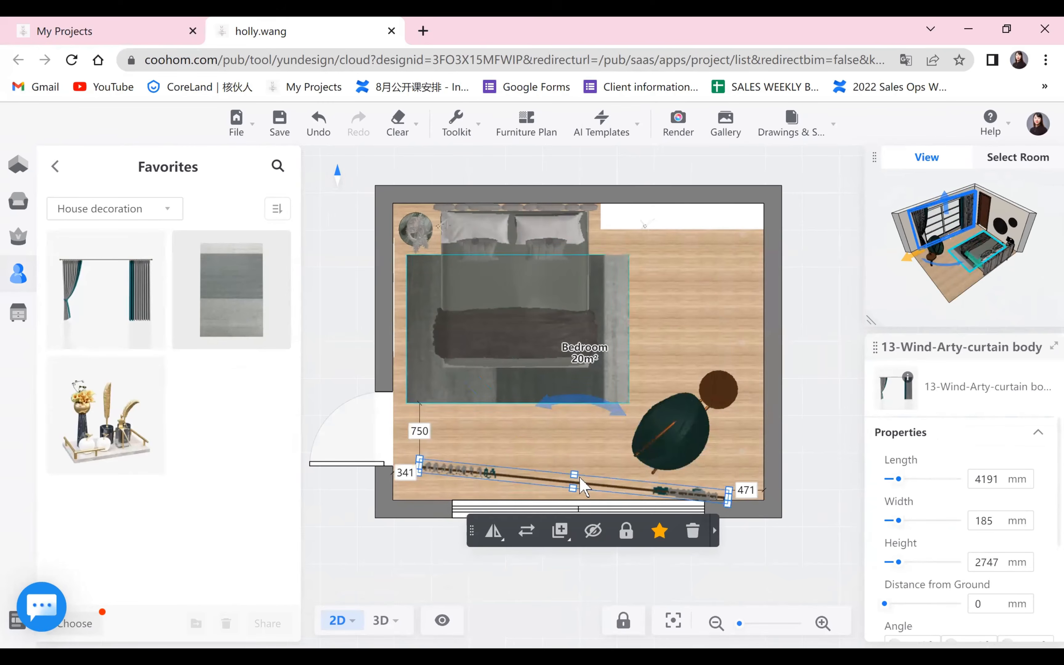
drag(541, 414, 535, 418)
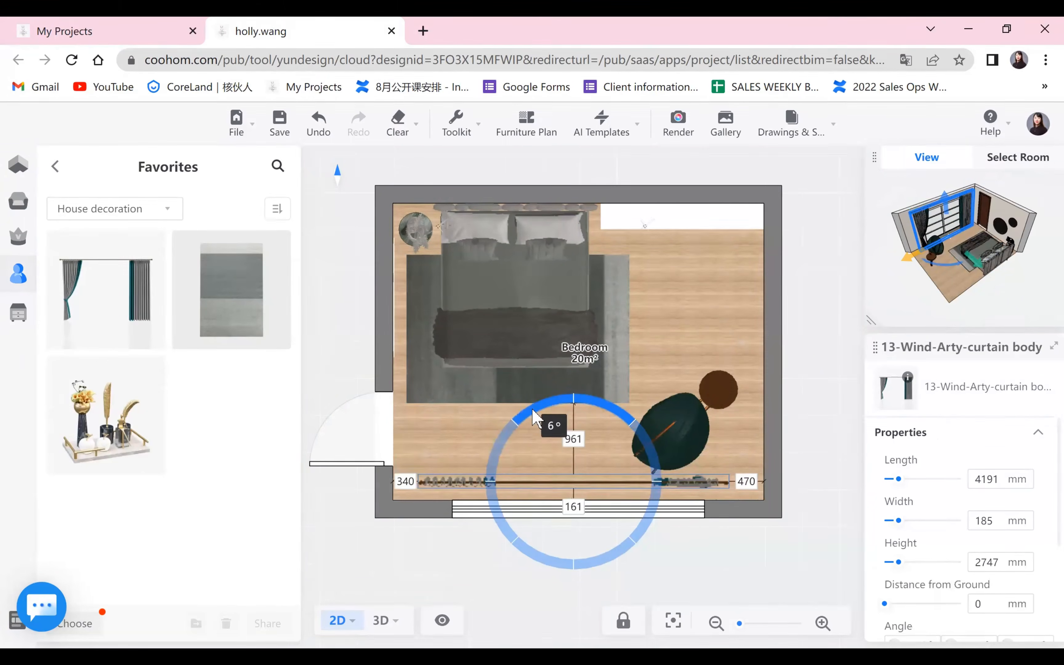
drag(500, 486, 493, 495)
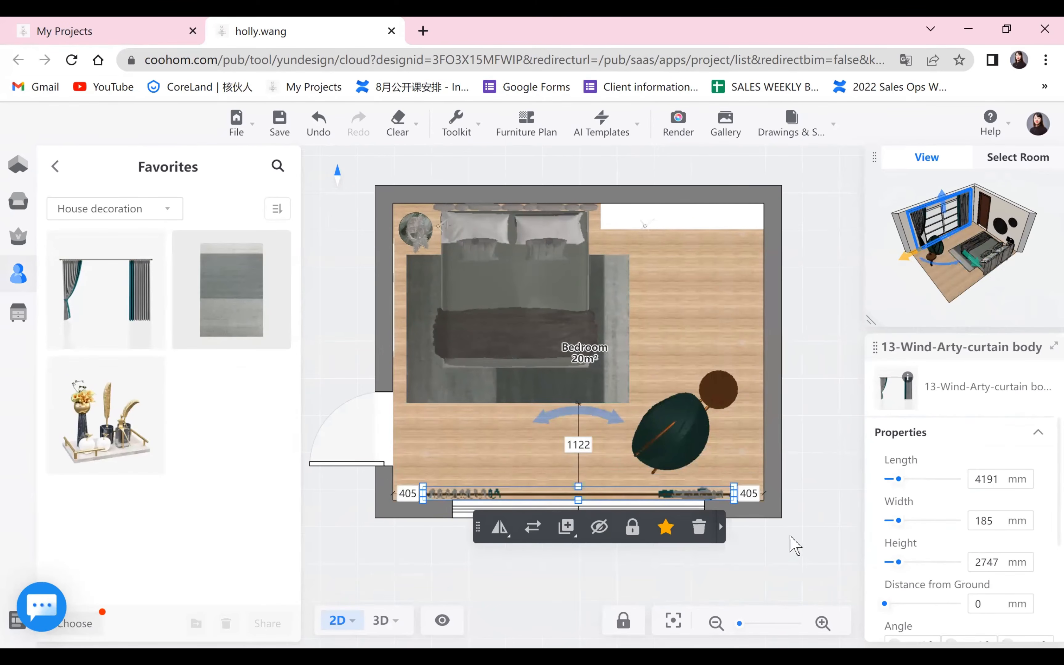
Turn off proportional scaling for the curtain and set its length to 5000 mm and its height to 2800 mm.
scroll(928, 474, down, 2)
scroll(923, 527, up, 2)
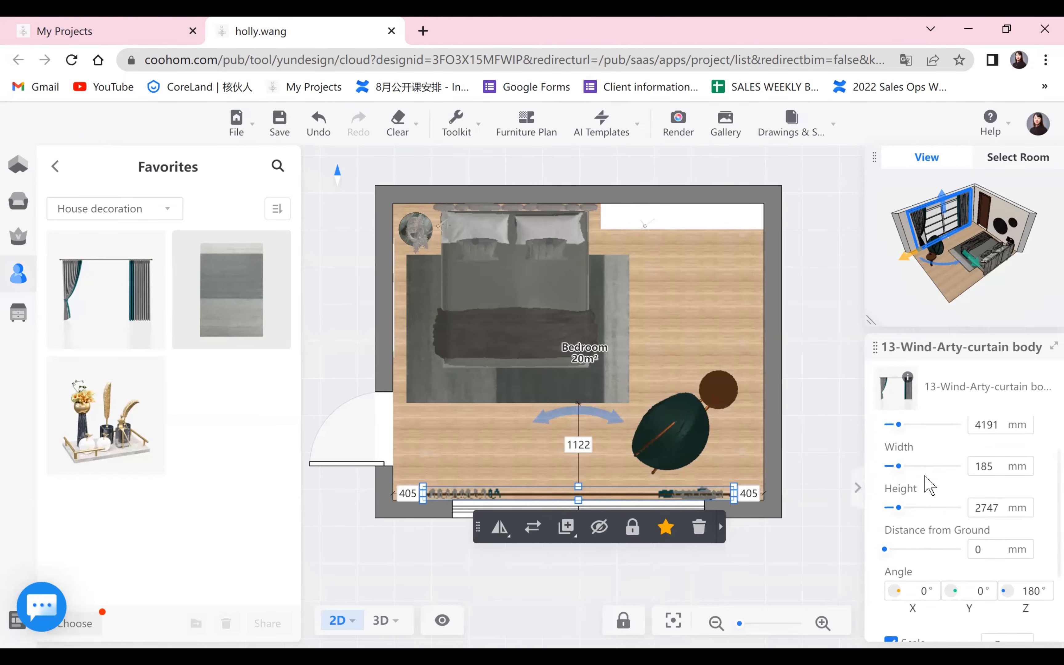
scroll(914, 611, down, 2)
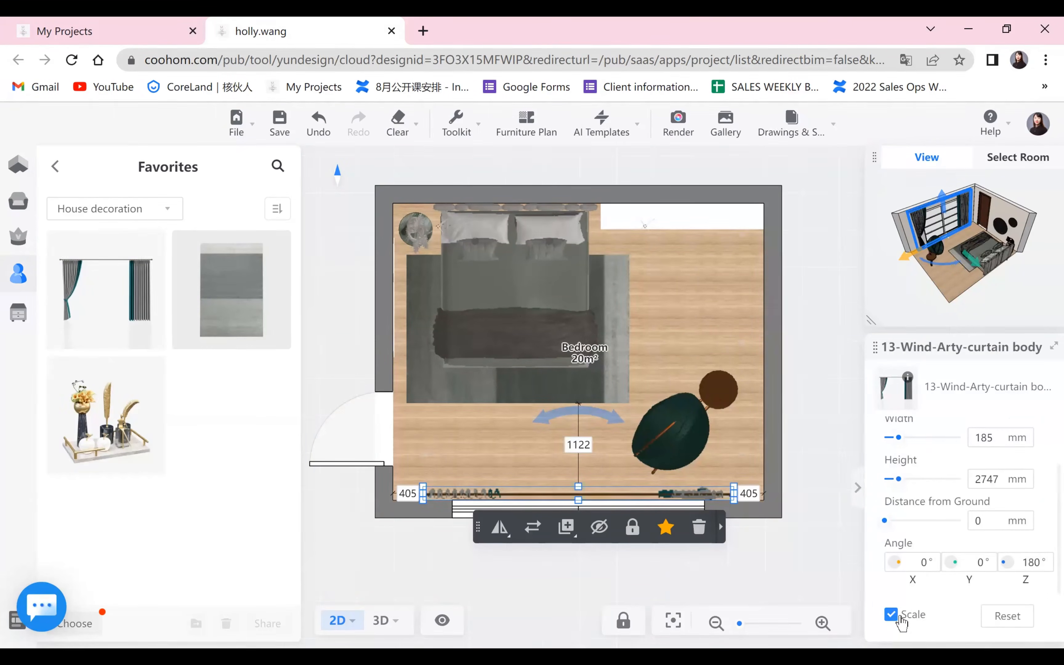
scroll(992, 477, up, 2)
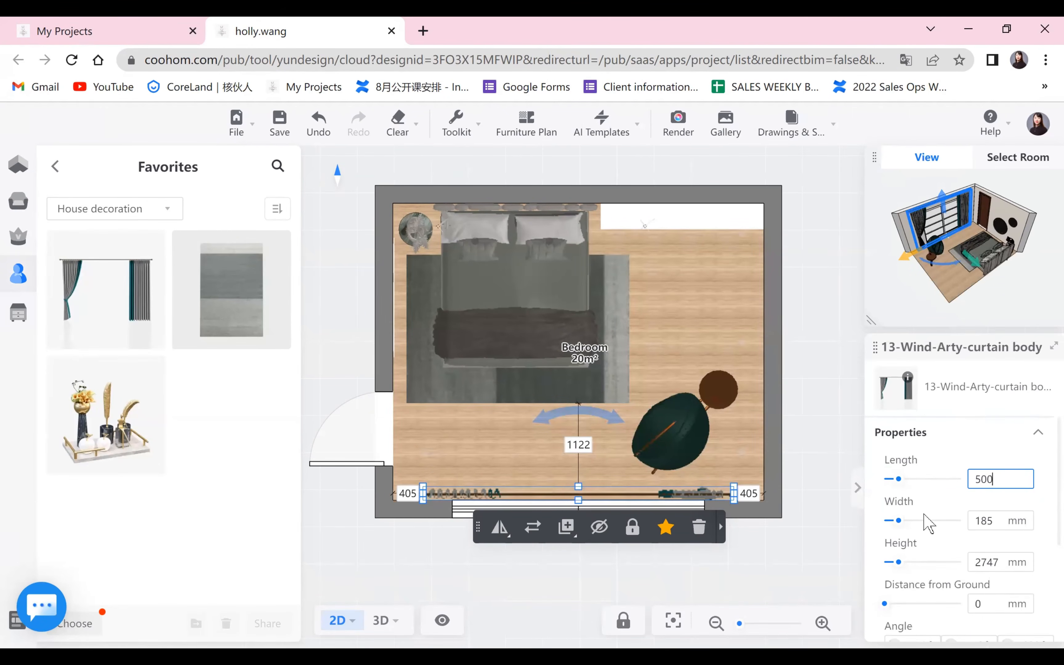
key(Return)
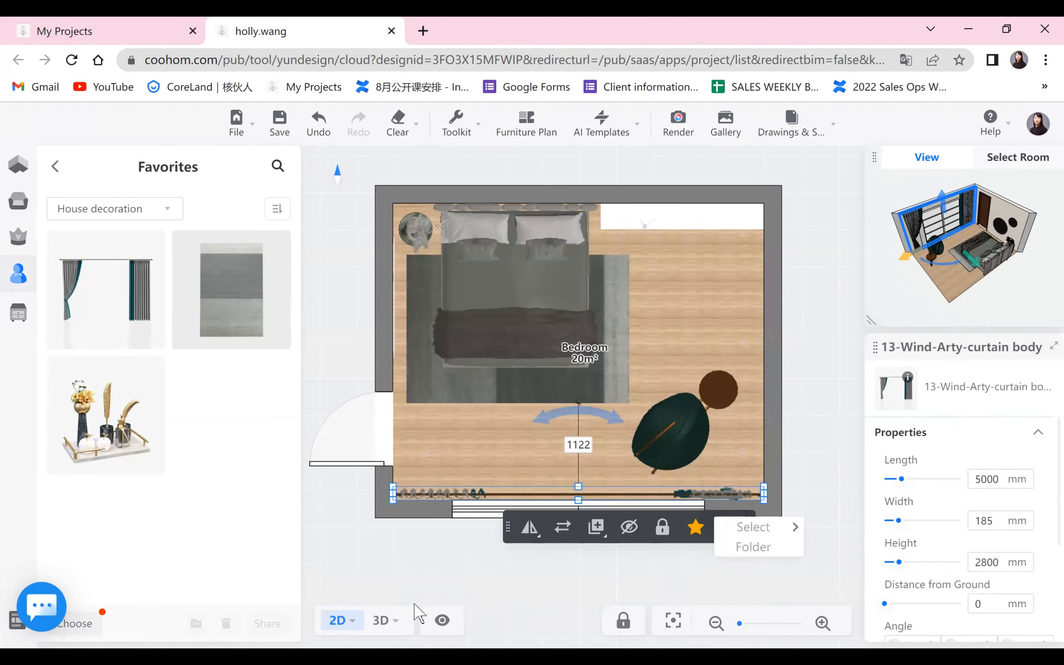
Switch to the 3D view and set the curtain's width to 200 mm.
mouse_move(391, 620)
click(417, 568)
drag(599, 542, 571, 440)
click(617, 308)
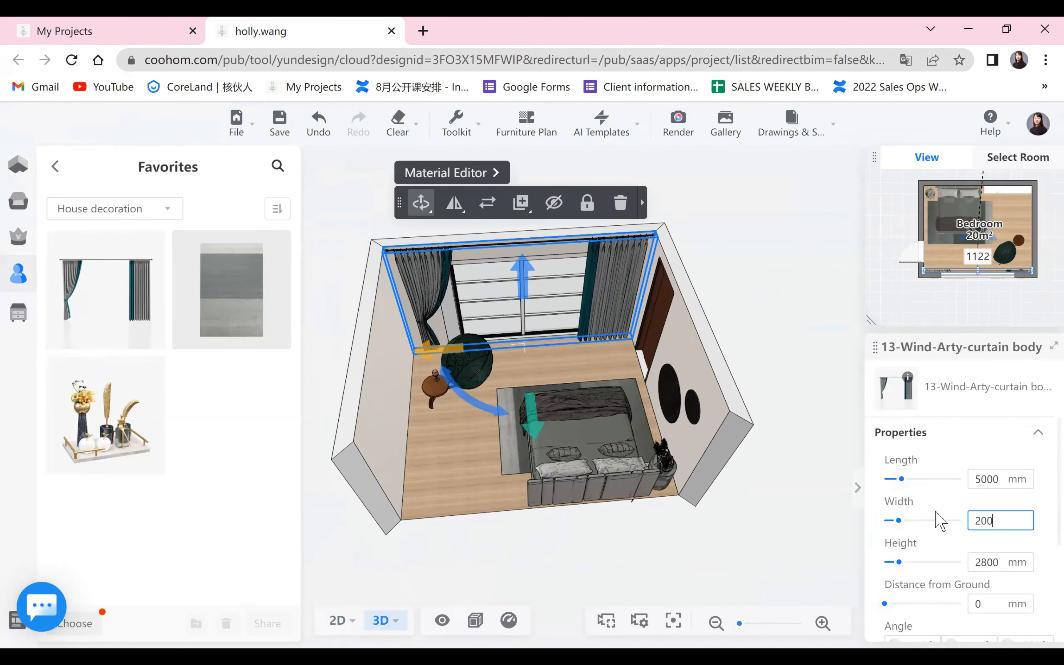
key(Return)
Examine the furnished bedroom in 3D from several angles, including the curtain, the bed and the headboard wall.
click(598, 542)
drag(611, 483, 553, 481)
scroll(549, 483, up, 5)
scroll(381, 527, up, 4)
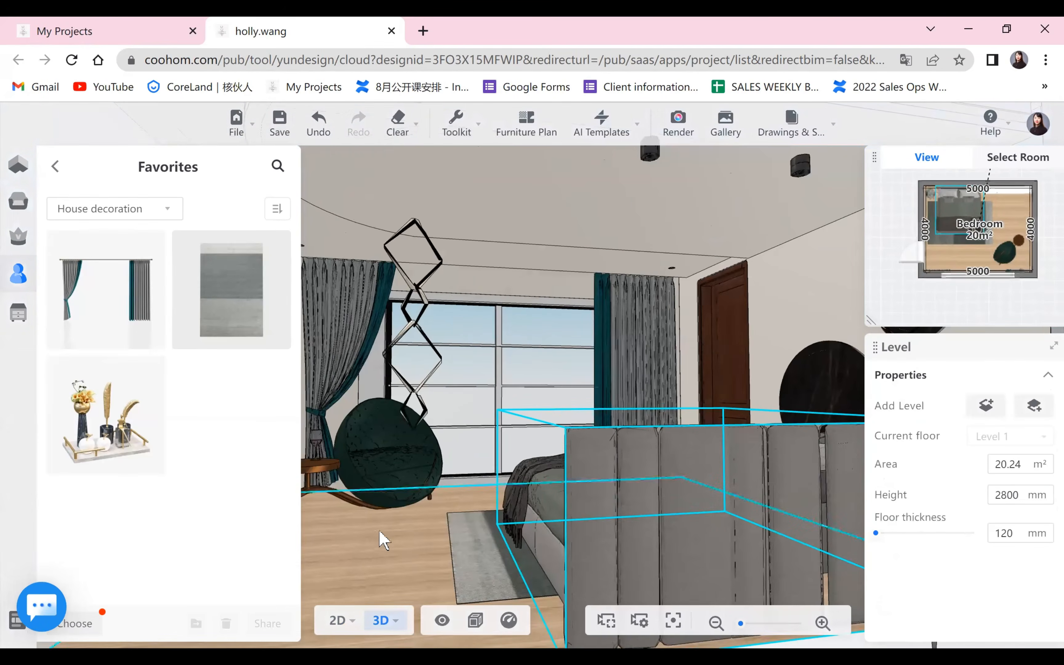
scroll(466, 570, down, 5)
drag(661, 580, 805, 587)
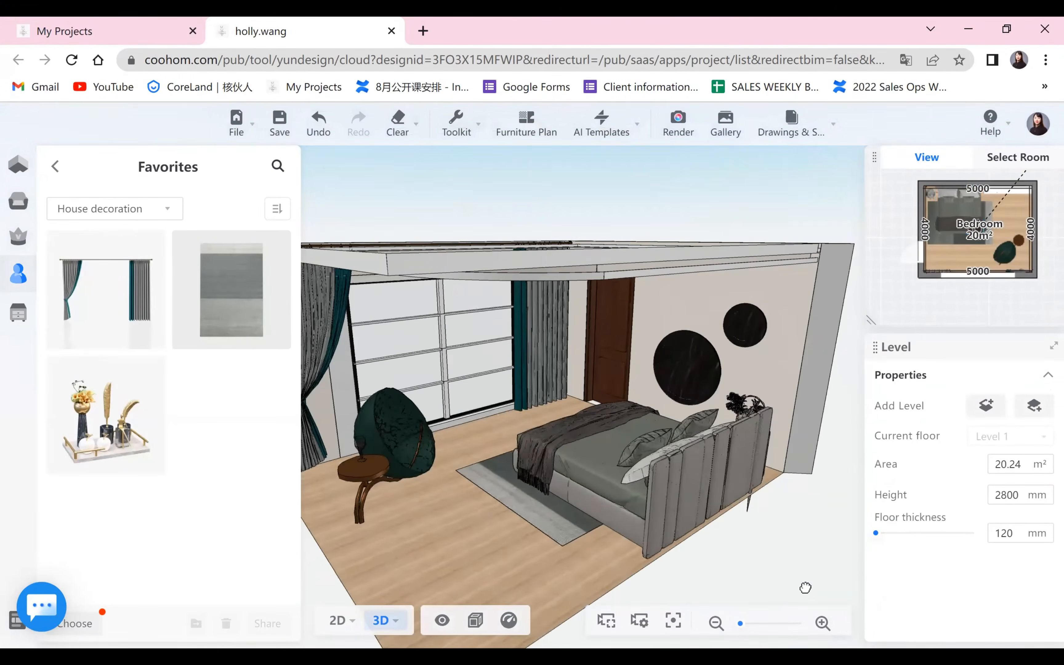
drag(440, 527, 453, 183)
drag(433, 130, 435, 150)
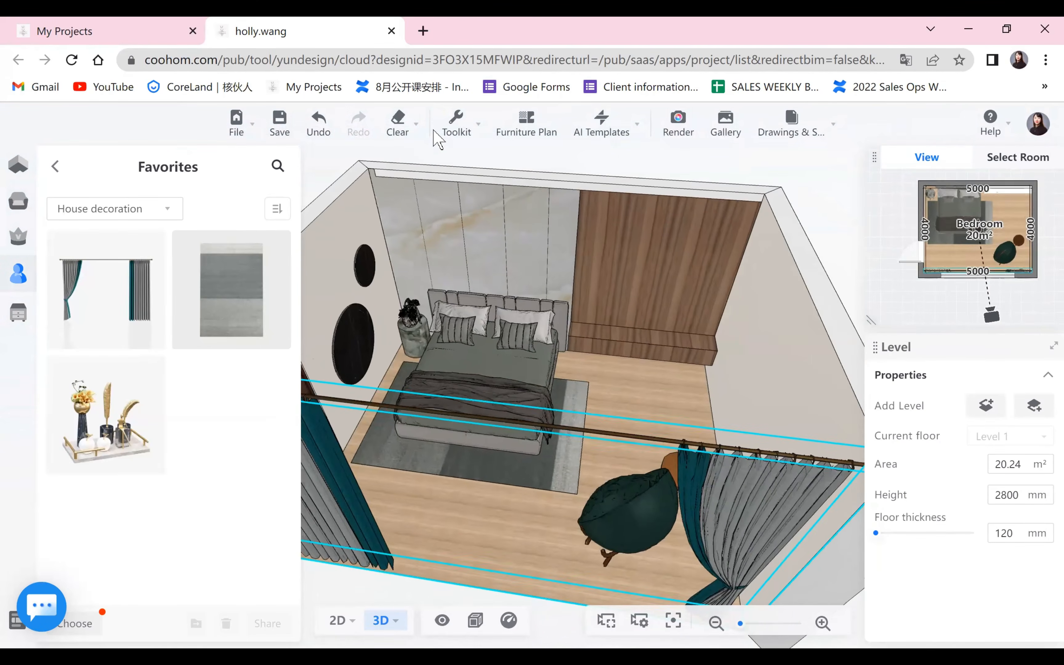
mouse_move(650, 493)
mouse_down()
mouse_move(831, 481)
mouse_move(857, 449)
mouse_move(694, 462)
mouse_move(633, 404)
mouse_move(730, 429)
mouse_up()
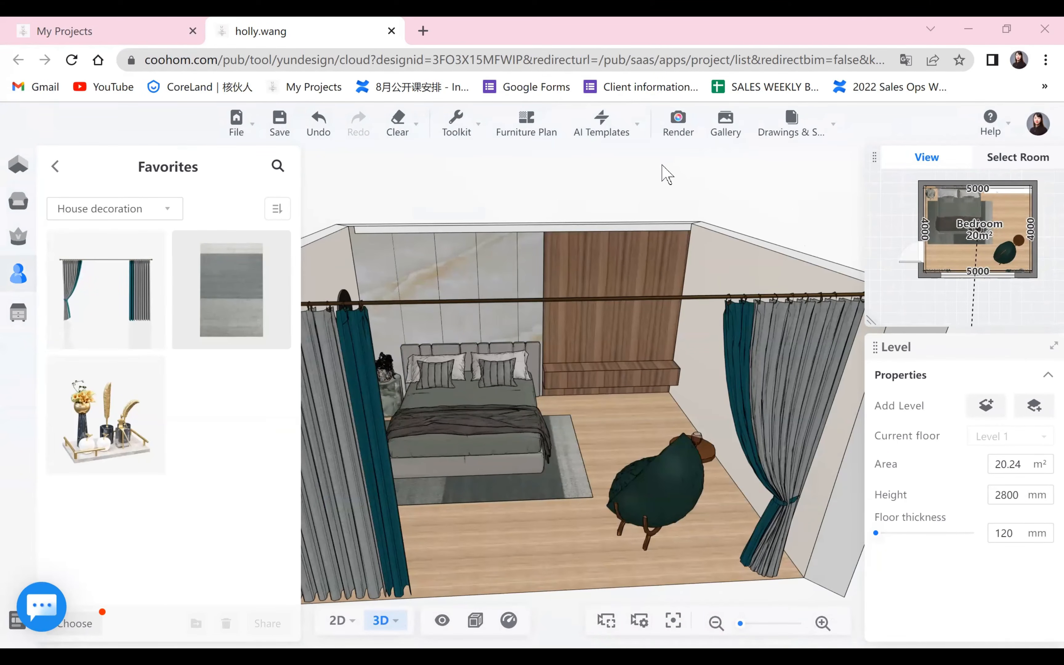
Open pave editing for the bedroom floor and apply the Brickwork floor scheme to the whole area.
click(597, 587)
drag(785, 244, 435, 198)
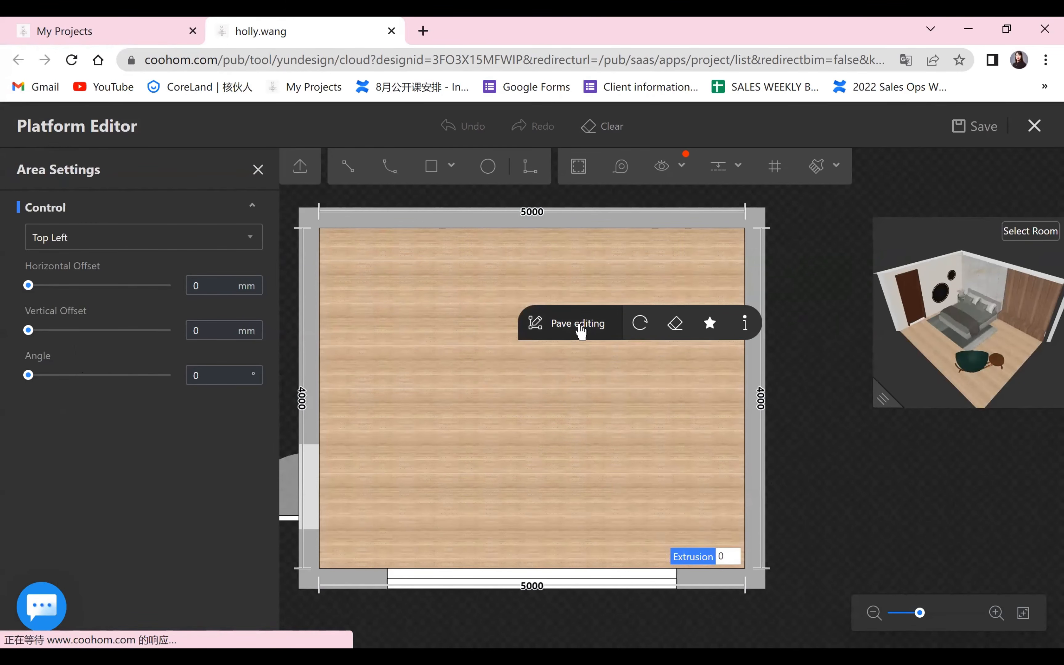
click(584, 338)
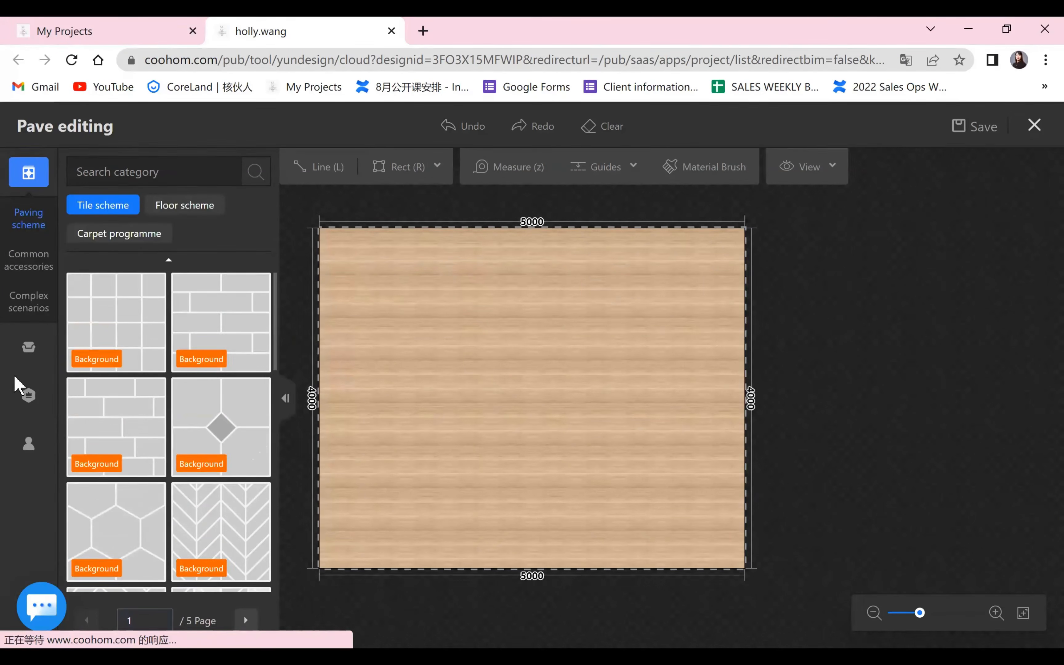
click(352, 384)
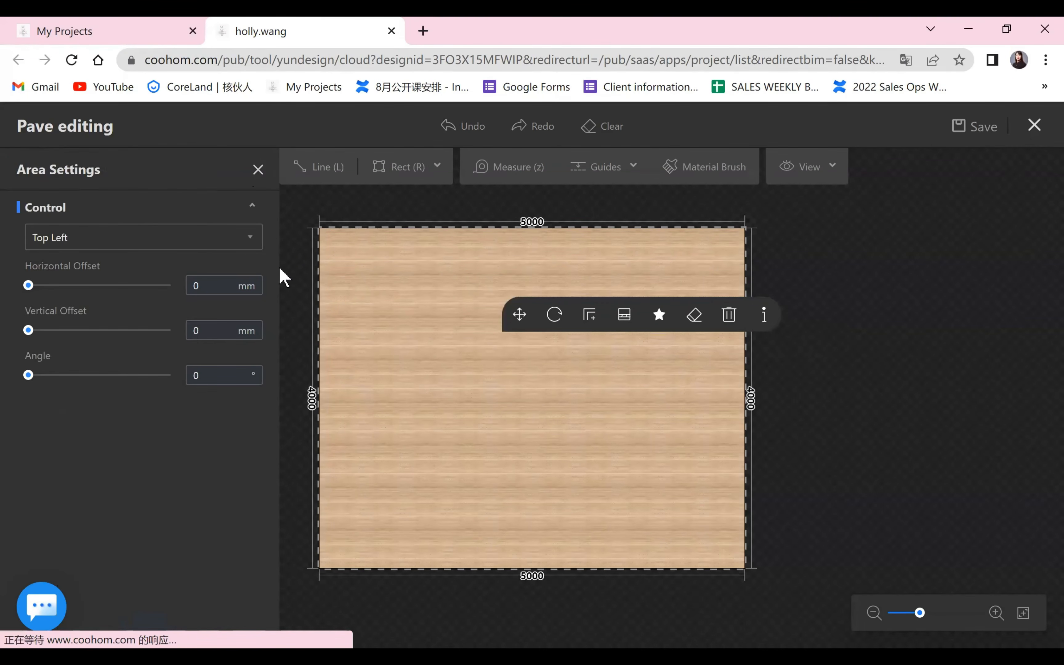
click(258, 170)
scroll(192, 430, down, 4)
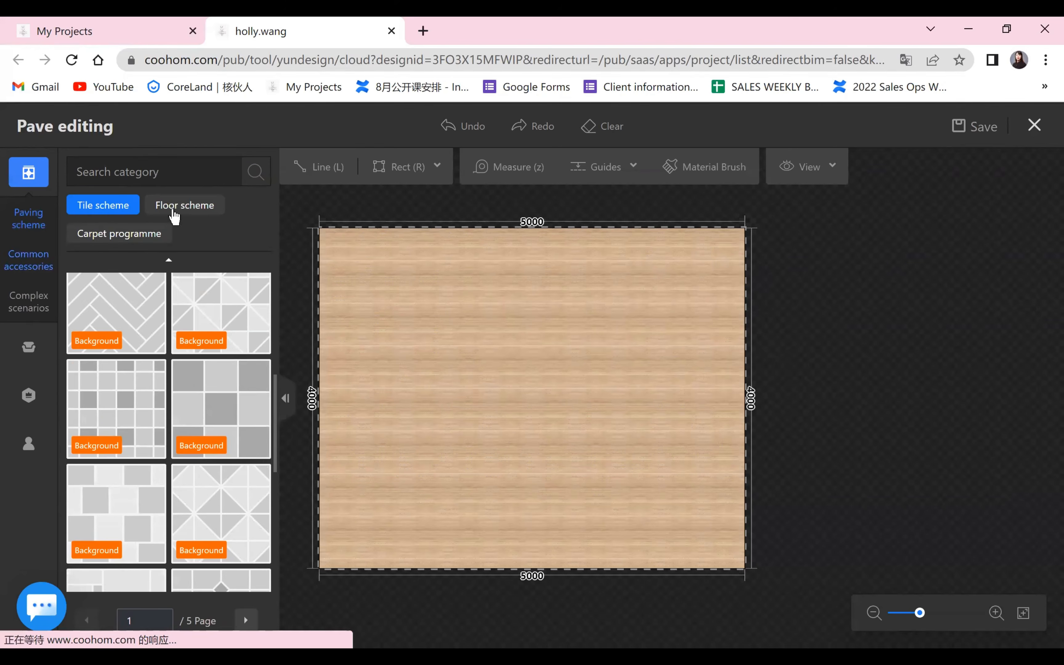
click(174, 215)
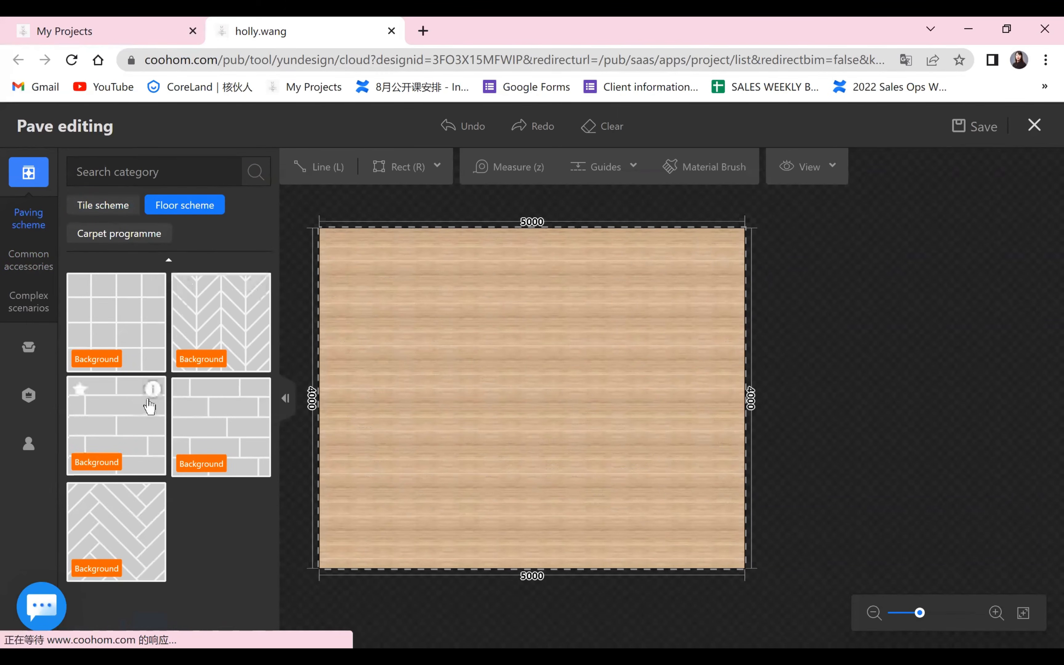
click(456, 422)
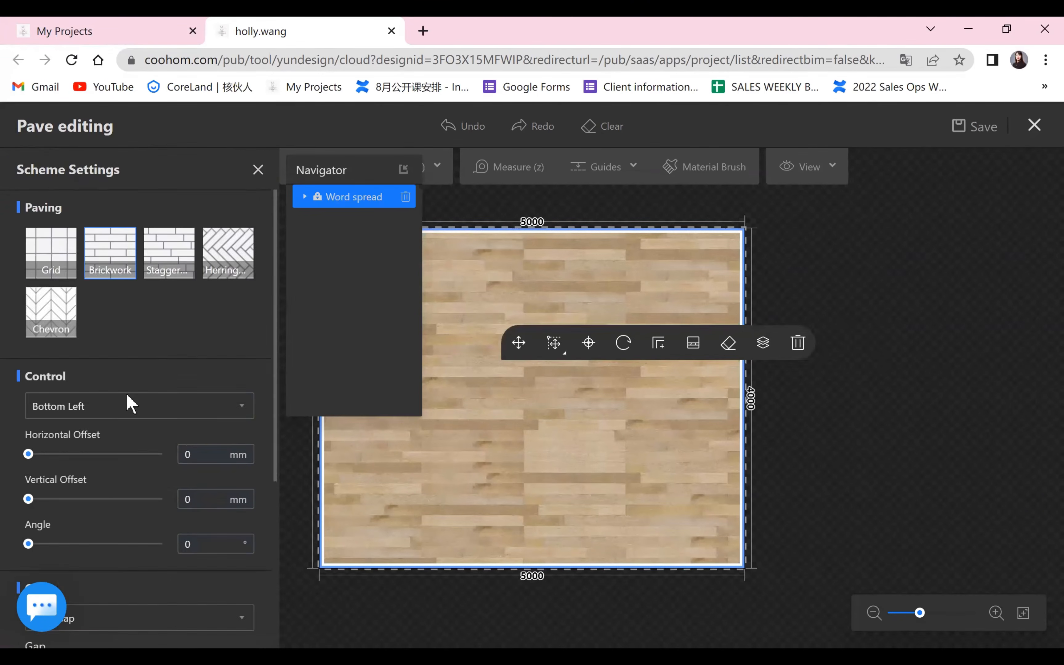
Set the plank width of the floor pattern to 500 mm and return to the 3D room view.
scroll(83, 437, down, 7)
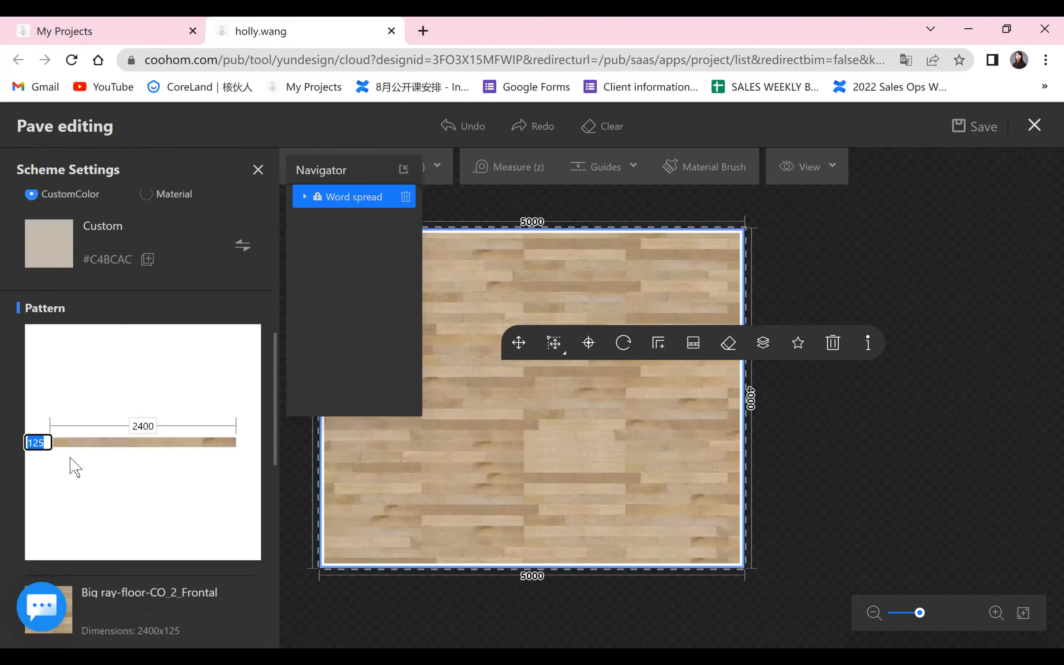
click(150, 426)
click(153, 422)
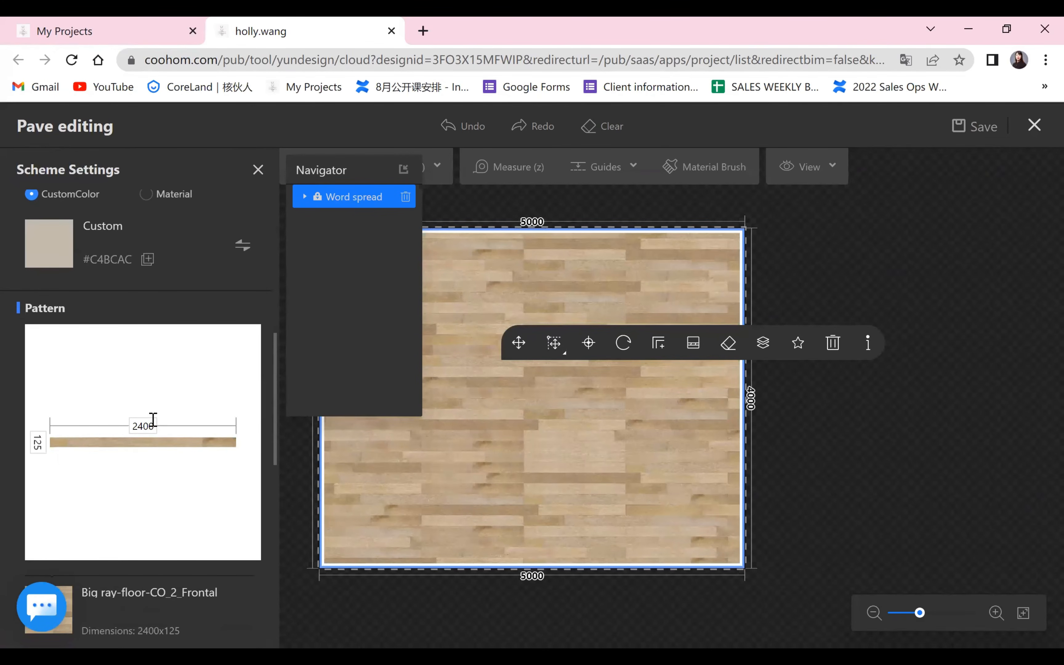
click(40, 447)
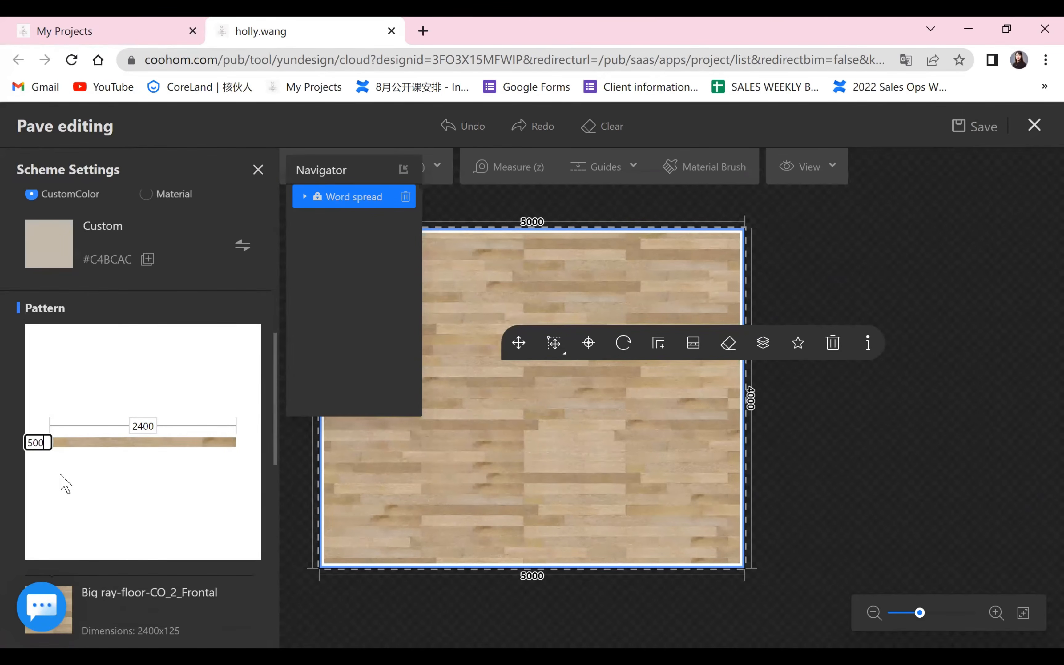
key(Return)
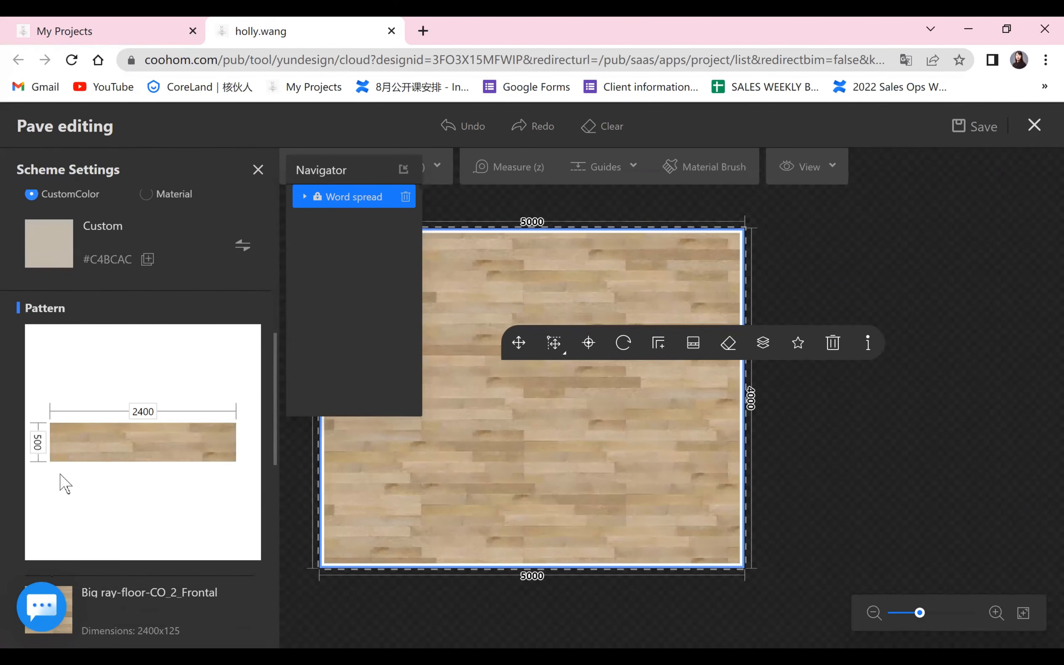
click(257, 171)
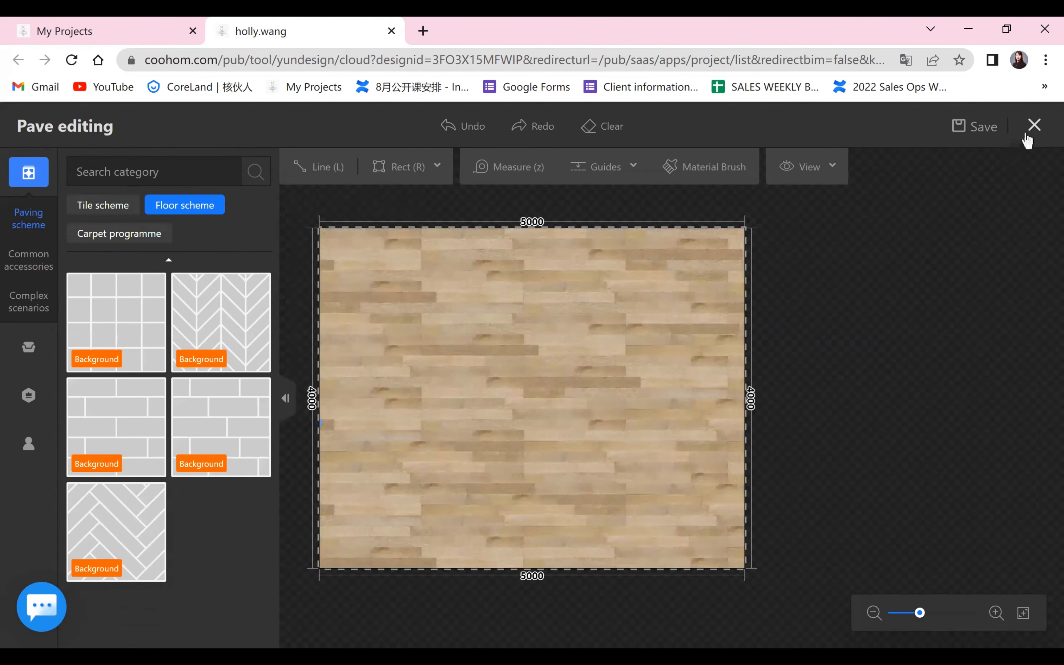
click(1034, 125)
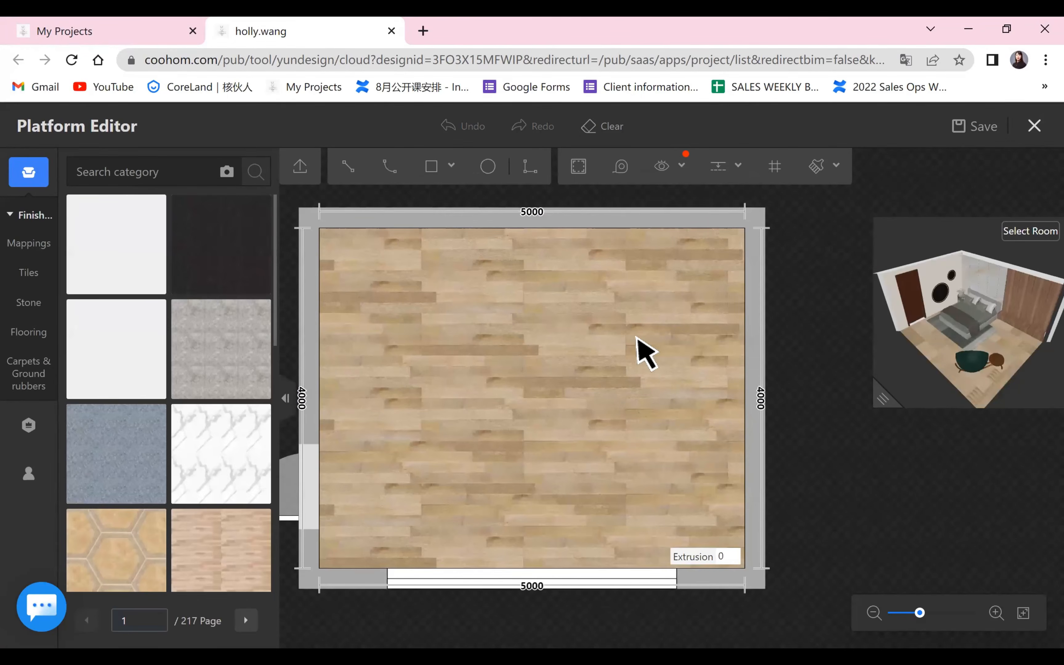
click(694, 352)
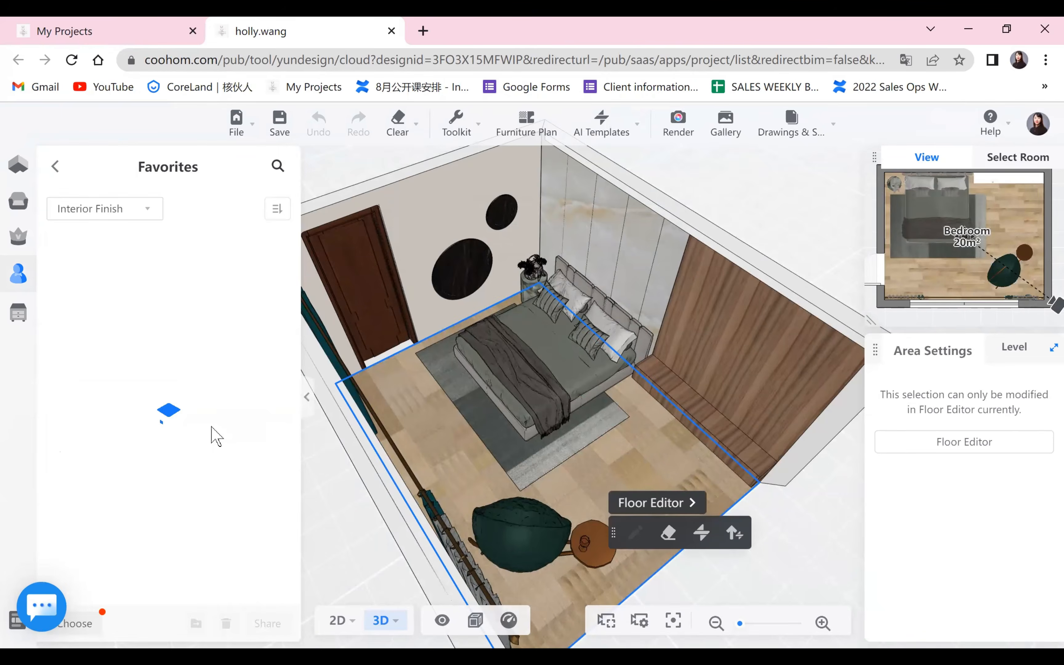
Replace the floor paving with the Xu Pine wood plank finish from the Interior Finish favorites.
scroll(213, 435, down, 3)
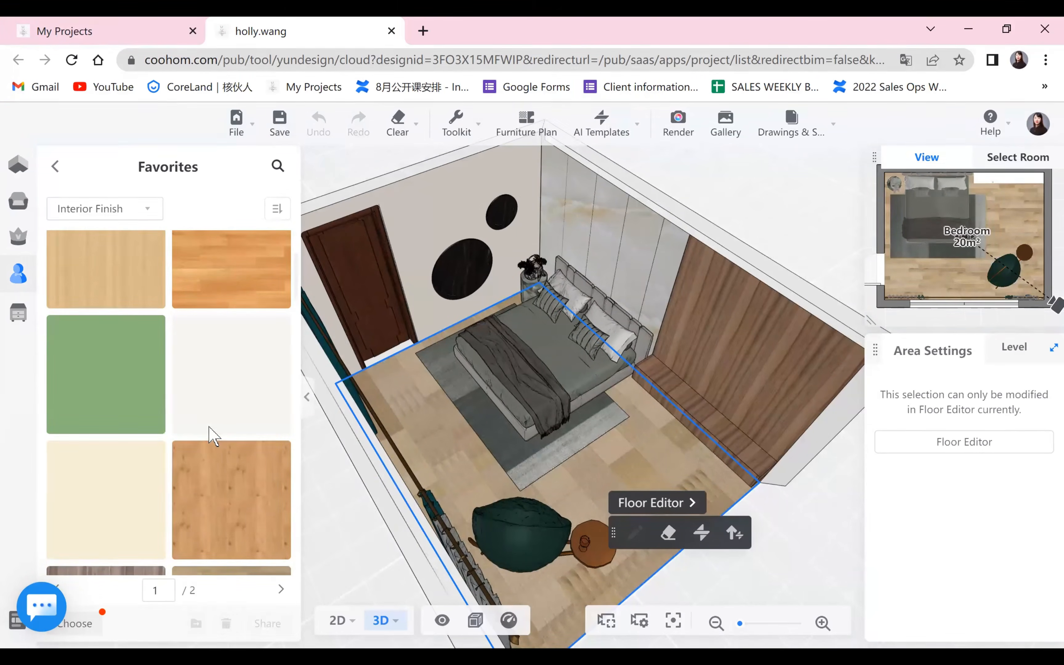
scroll(206, 420, down, 5)
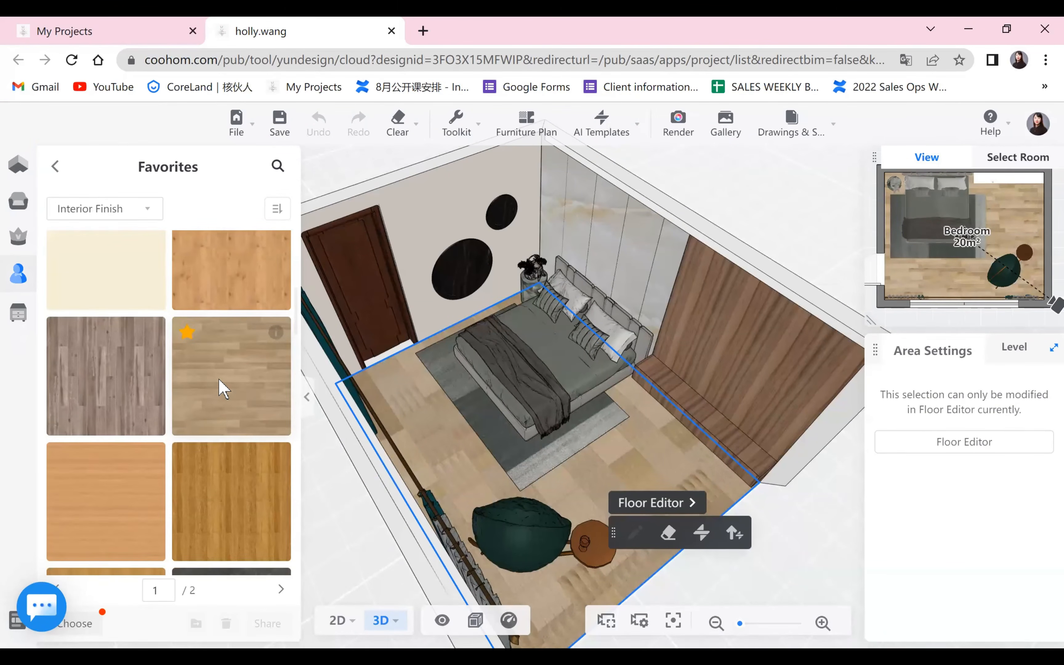
scroll(221, 387, down, 2)
mouse_move(275, 250)
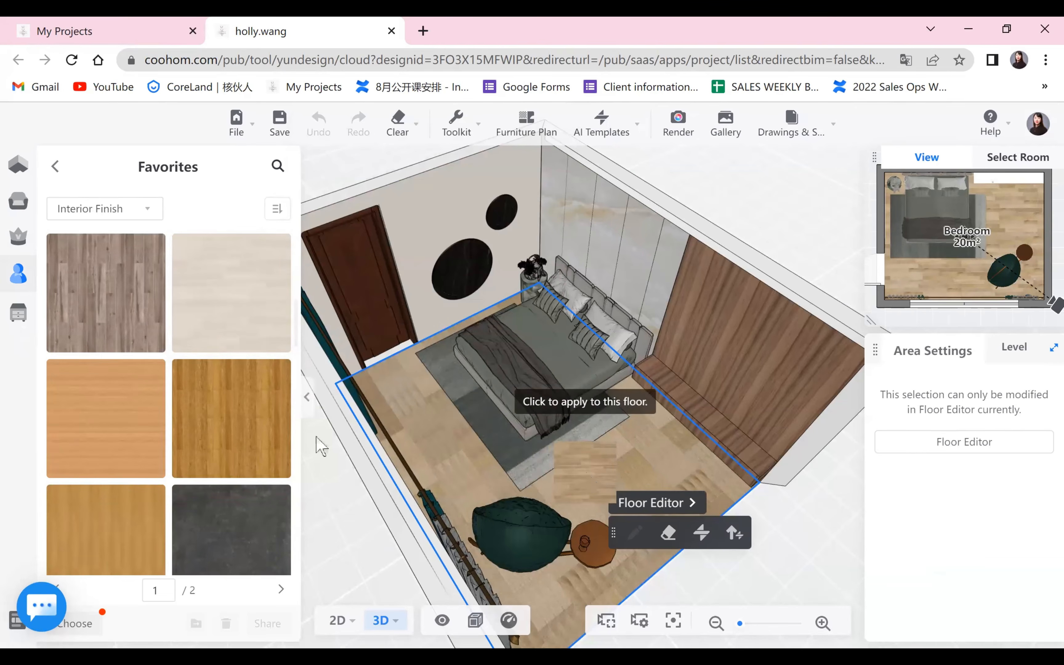
click(572, 422)
scroll(190, 460, down, 10)
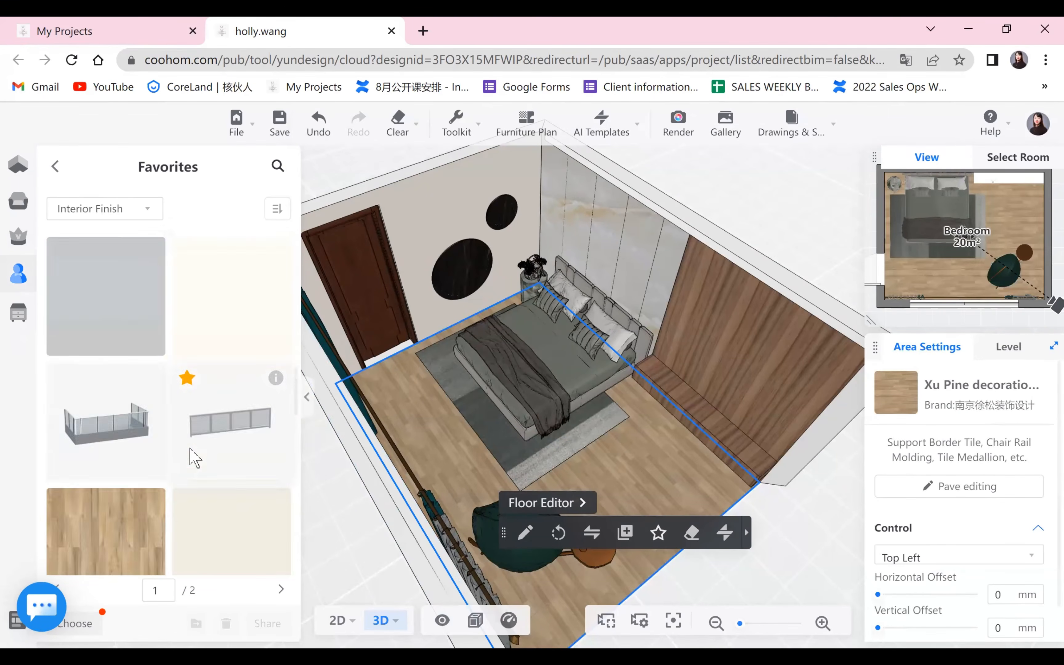
scroll(192, 459, down, 5)
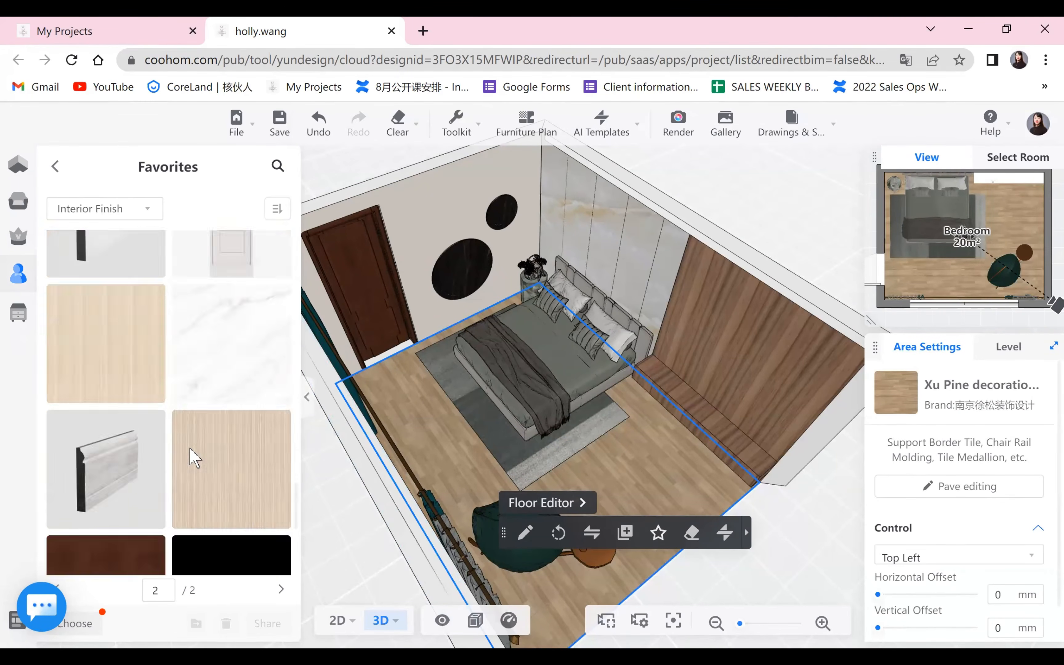
scroll(192, 459, down, 5)
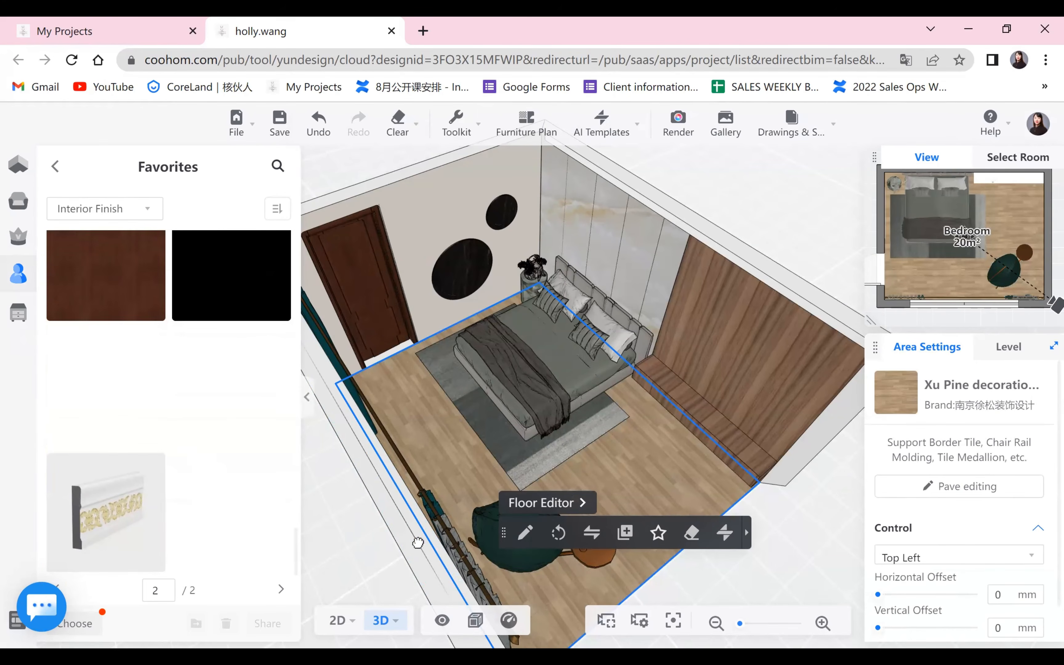
Turn the 3D view to face the bed wall from the window side and open the render mode.
drag(349, 544, 311, 406)
scroll(311, 407, up, 3)
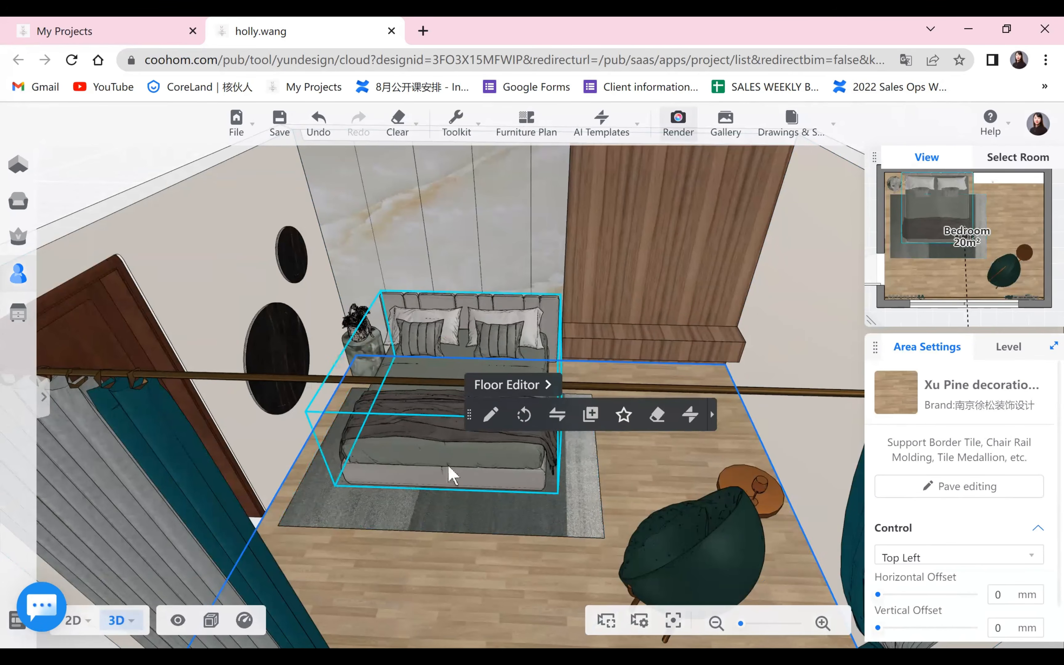
click(679, 123)
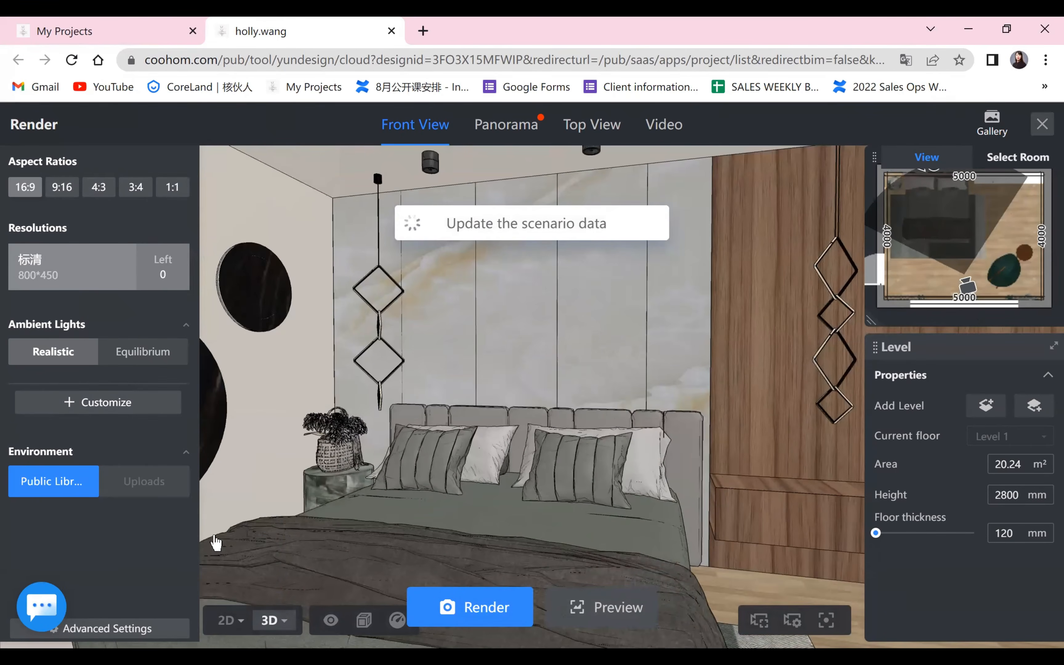
Reload the bedroom design page and reopen the render mode.
click(214, 535)
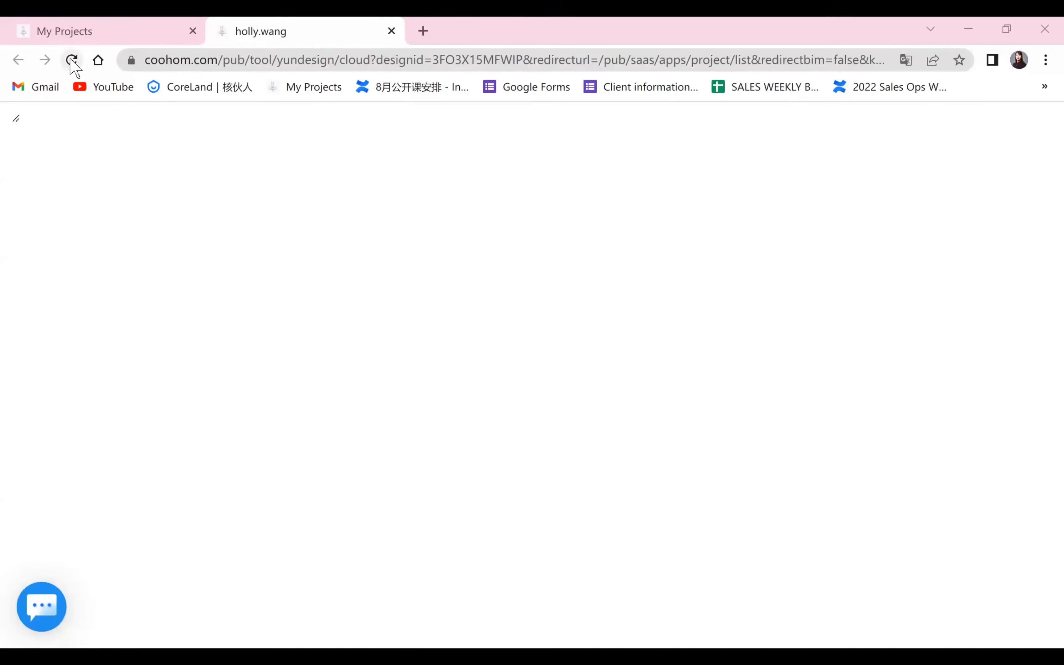
click(71, 60)
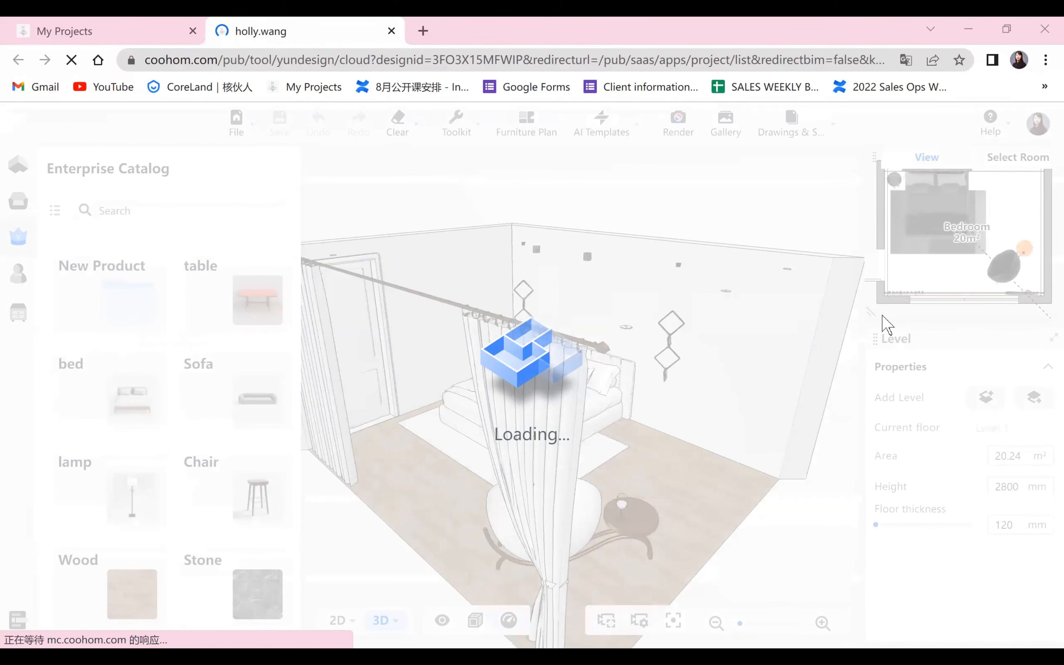
click(686, 125)
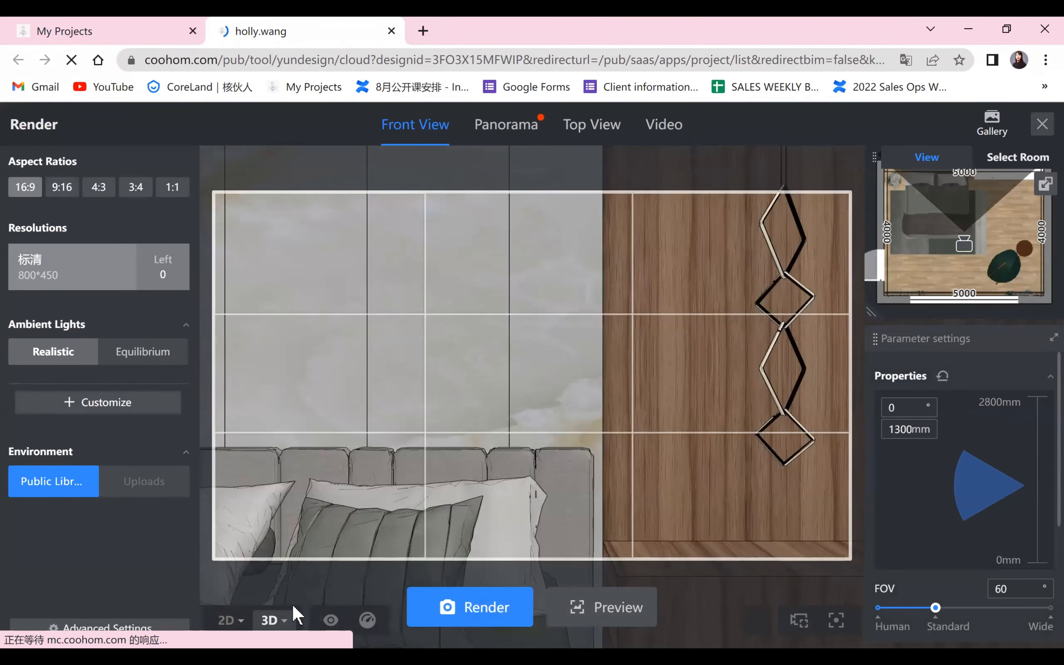
Place the camera outside the window facing the bed, enable clipping at 130, and render the front view in 1k SD.
click(227, 618)
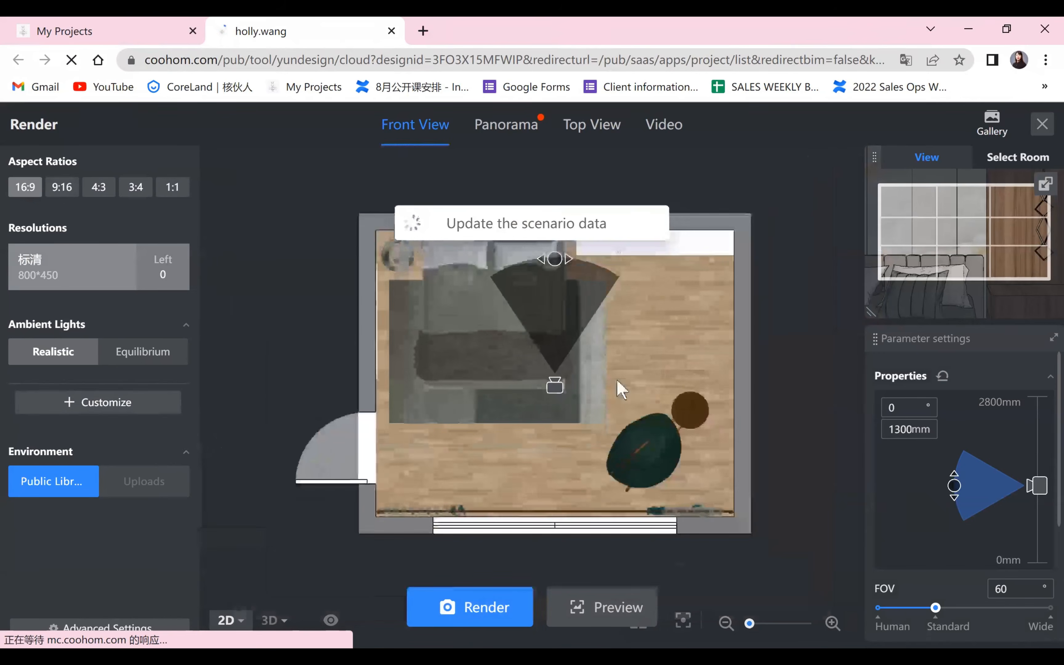
mouse_move(555, 386)
mouse_down()
mouse_move(512, 553)
mouse_move(487, 562)
mouse_up()
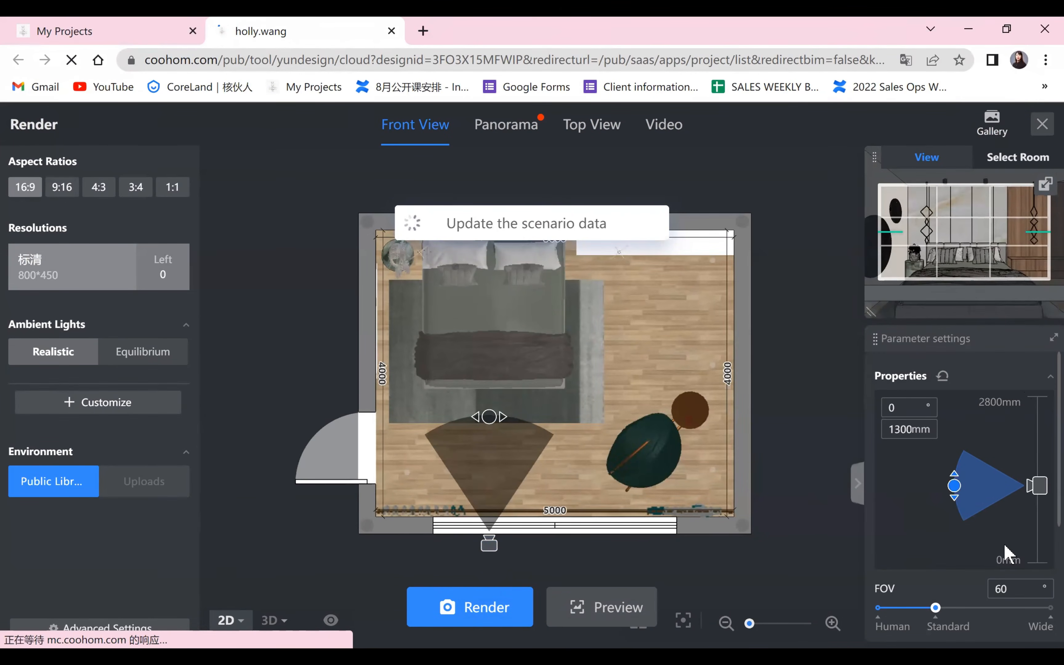
scroll(1007, 555, down, 4)
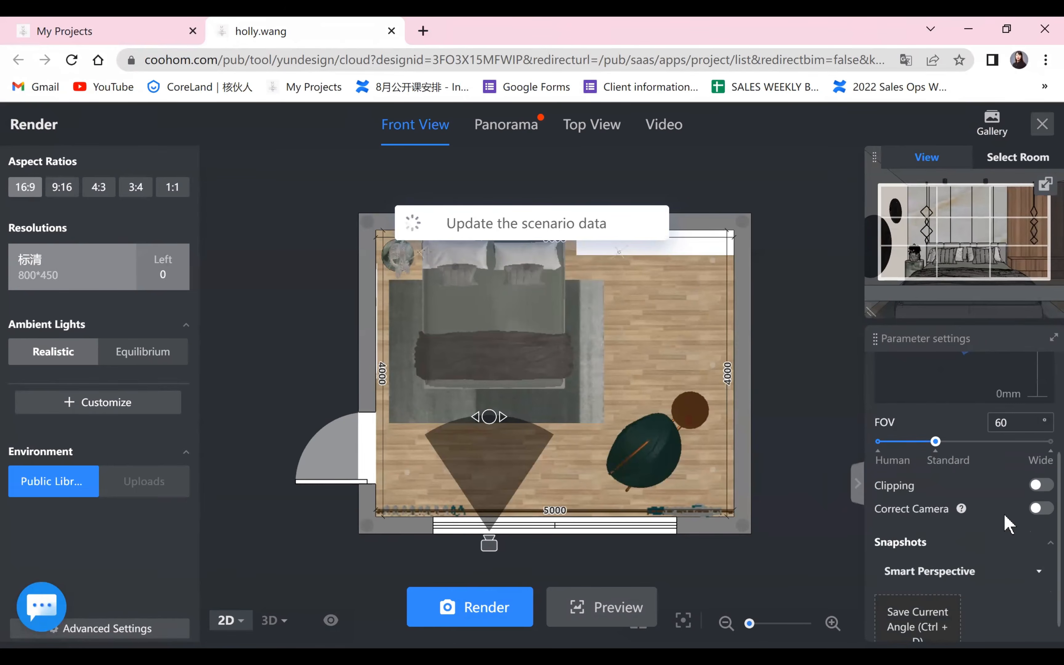
click(1040, 485)
drag(879, 508, 896, 507)
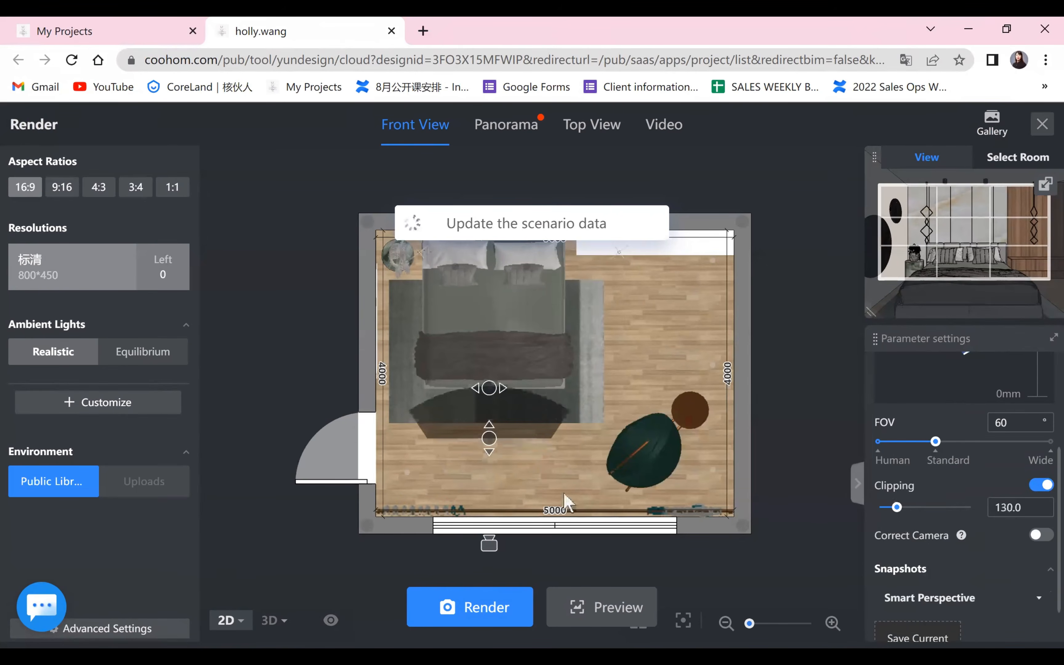
mouse_move(499, 442)
mouse_down()
mouse_move(510, 510)
mouse_move(491, 498)
mouse_up()
click(273, 620)
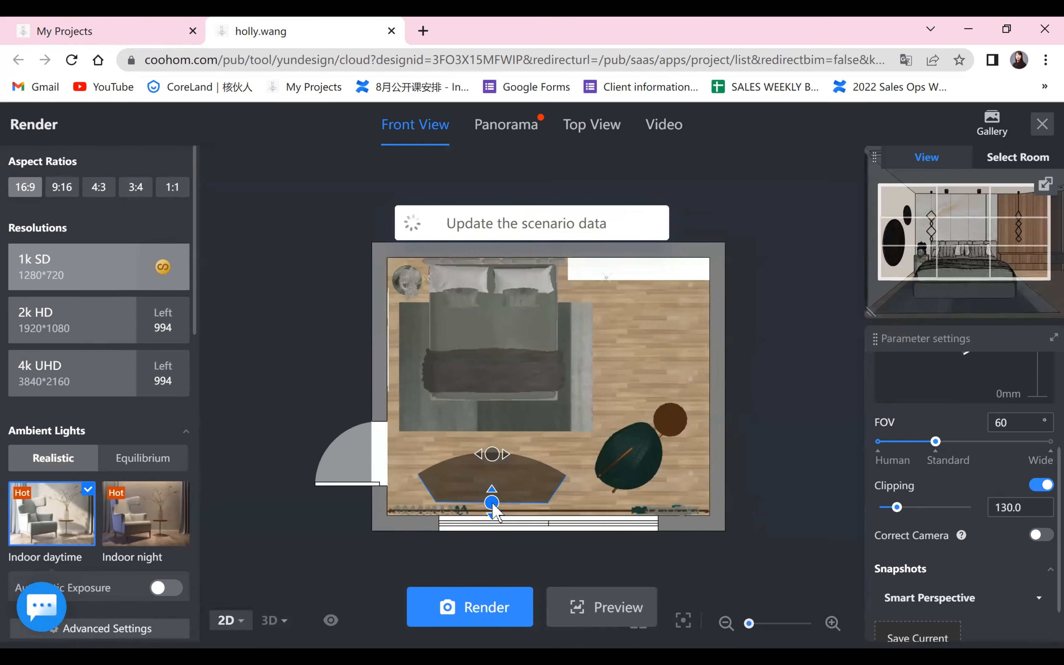
Move the camera outside the room corner near the door and aim it diagonally across the bed, adjusting the clipping plane.
scroll(491, 504, down, 2)
drag(492, 501, 565, 441)
drag(487, 576, 362, 522)
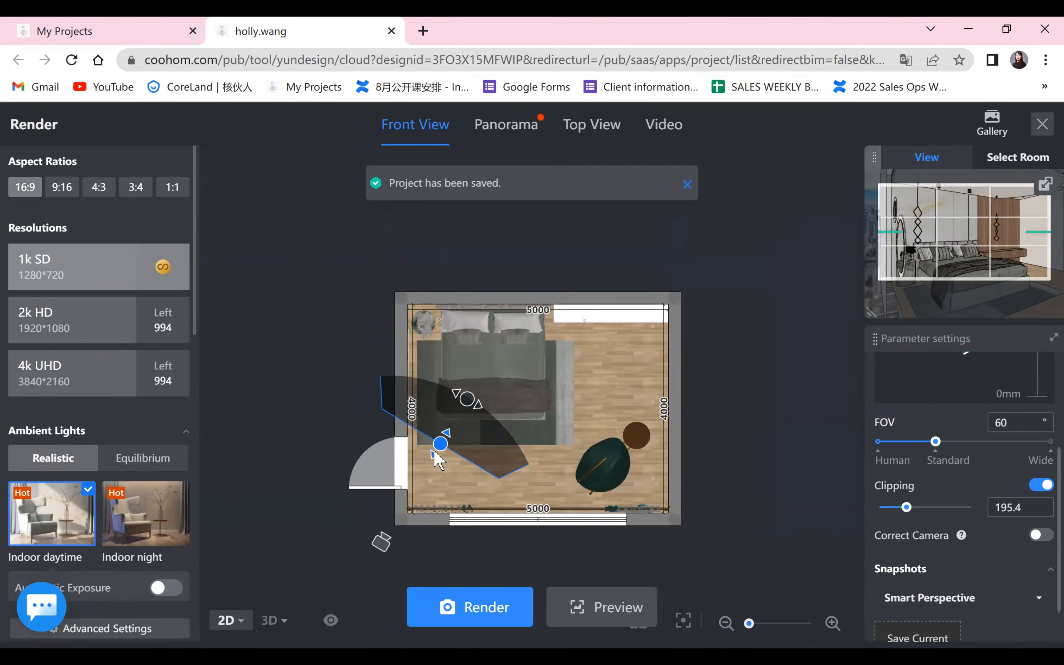
drag(434, 452, 417, 477)
drag(454, 435, 479, 465)
Set the camera's FOV to 51° and its clipping distance to about 204, keeping the diagonal view clear of the walls.
drag(935, 442, 918, 442)
drag(468, 474, 461, 462)
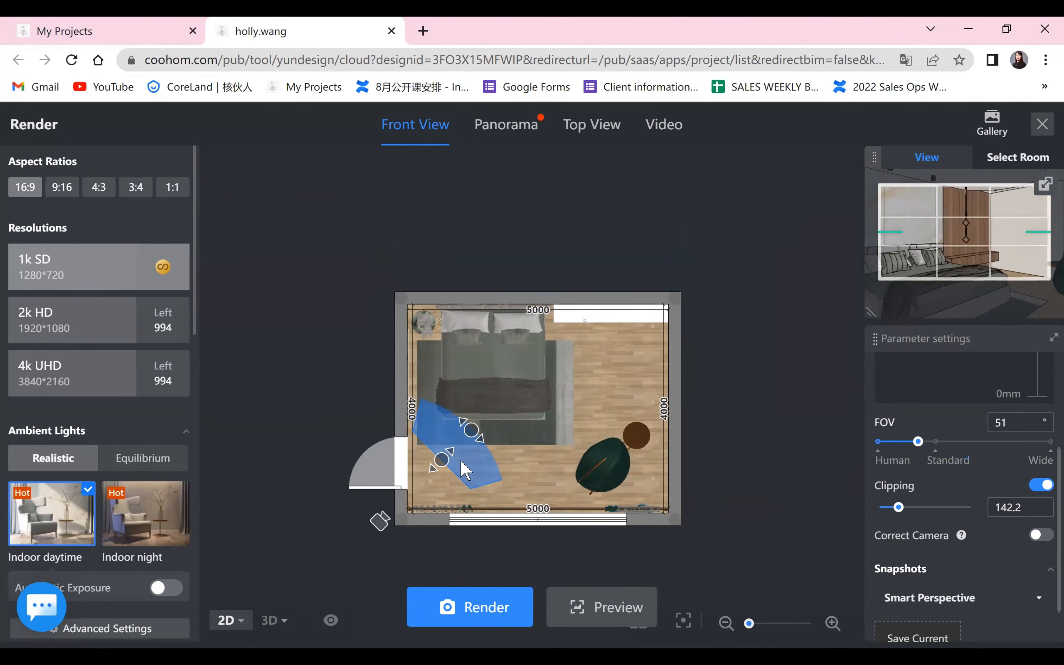
drag(378, 518, 347, 550)
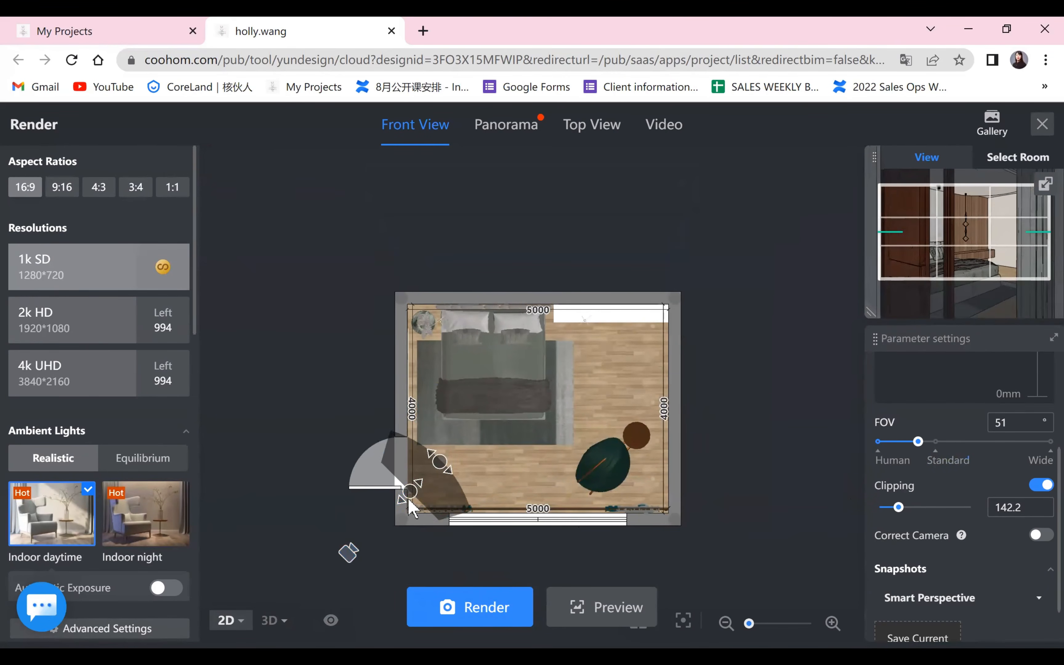
drag(410, 501, 447, 416)
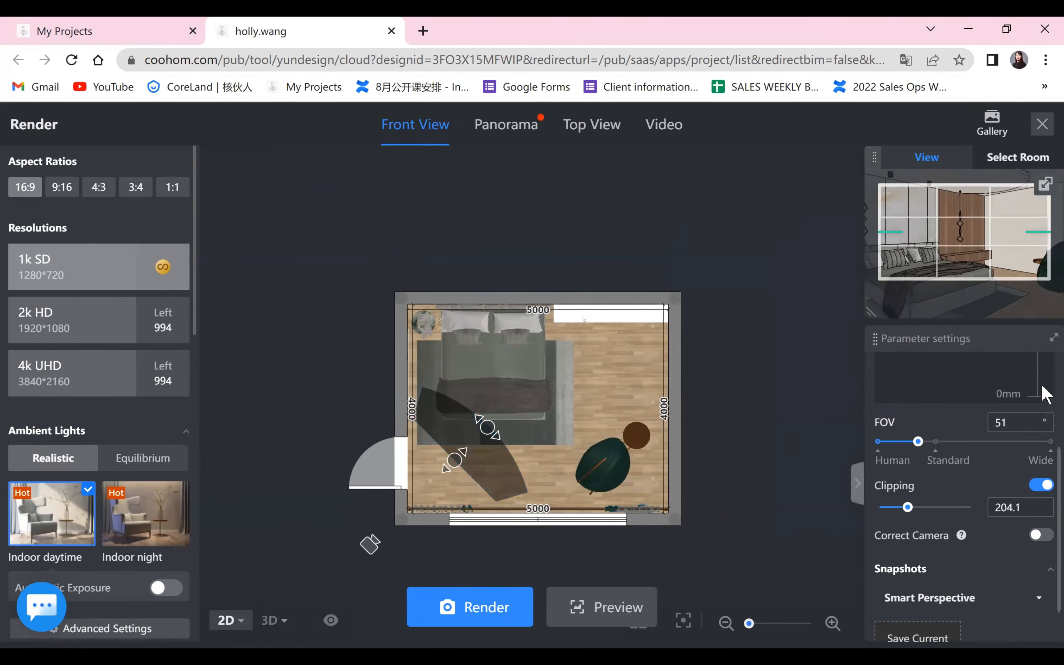
Lower the camera to 1062 mm, shift it closer to the door, and turn it toward the armchair.
scroll(1045, 393, up, 4)
drag(1036, 489, 1036, 514)
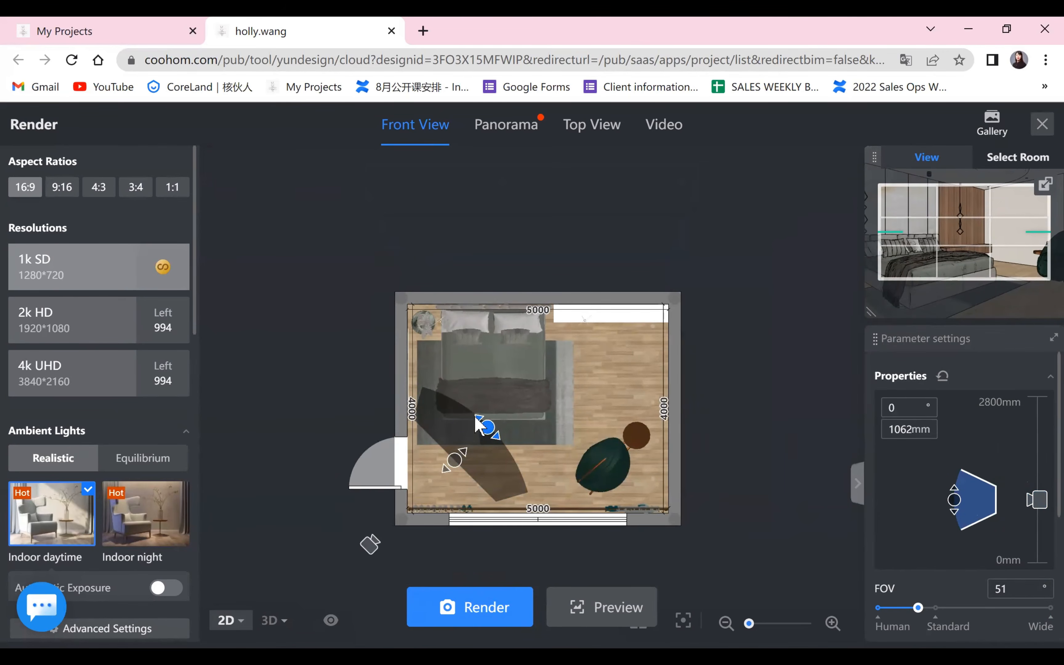
drag(373, 542, 355, 510)
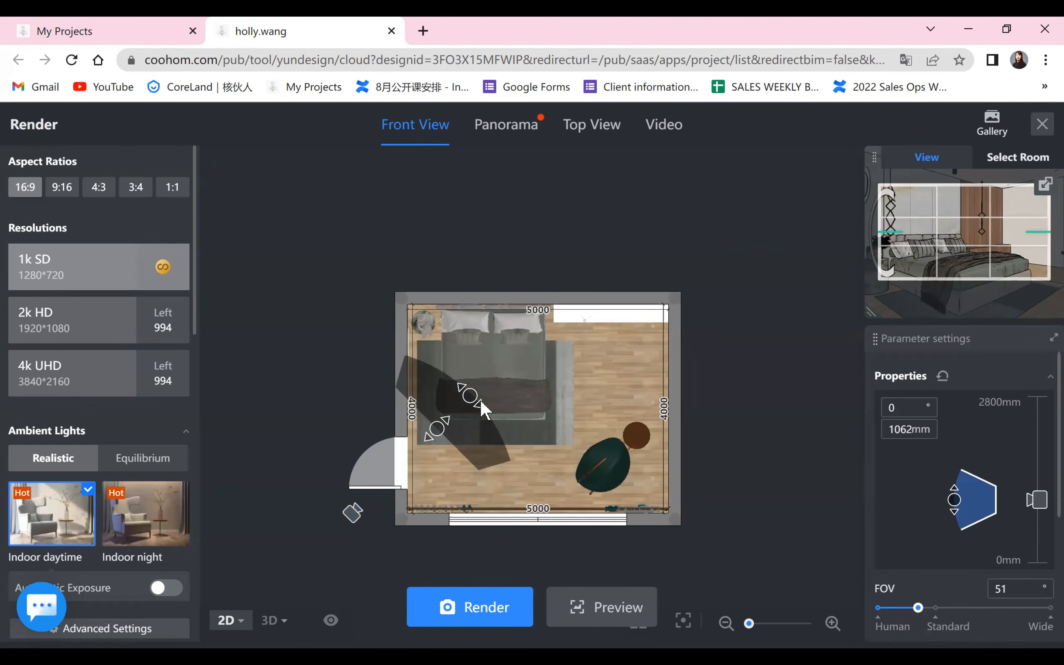
drag(484, 409, 477, 466)
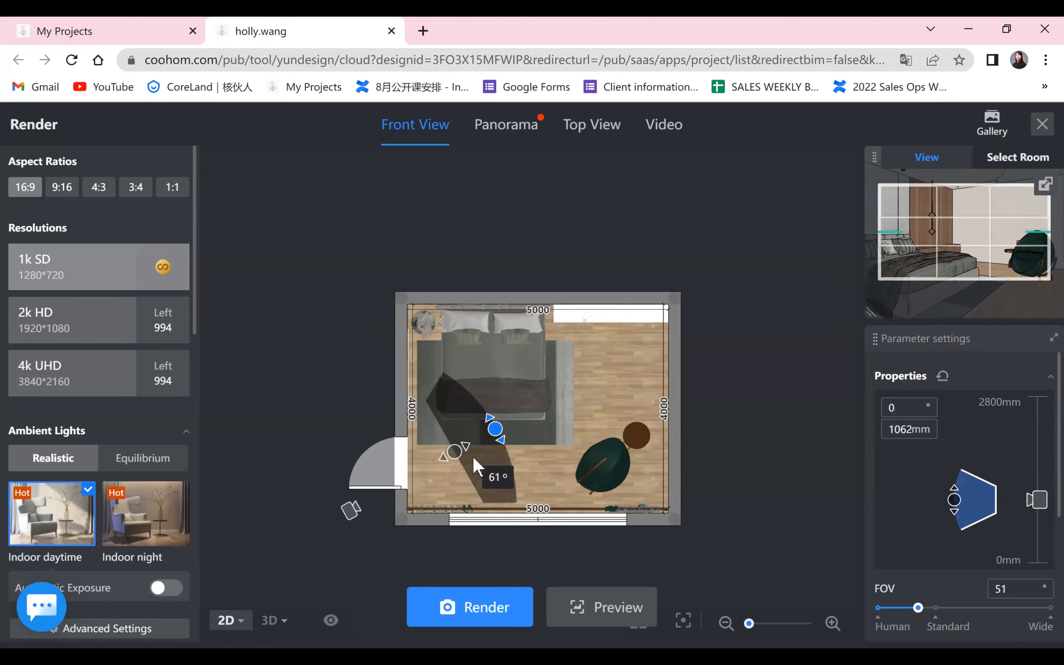
Set the camera height to 1034 mm and the FOV to 56°, and nudge the camera slightly back from the room.
drag(1037, 500, 1040, 519)
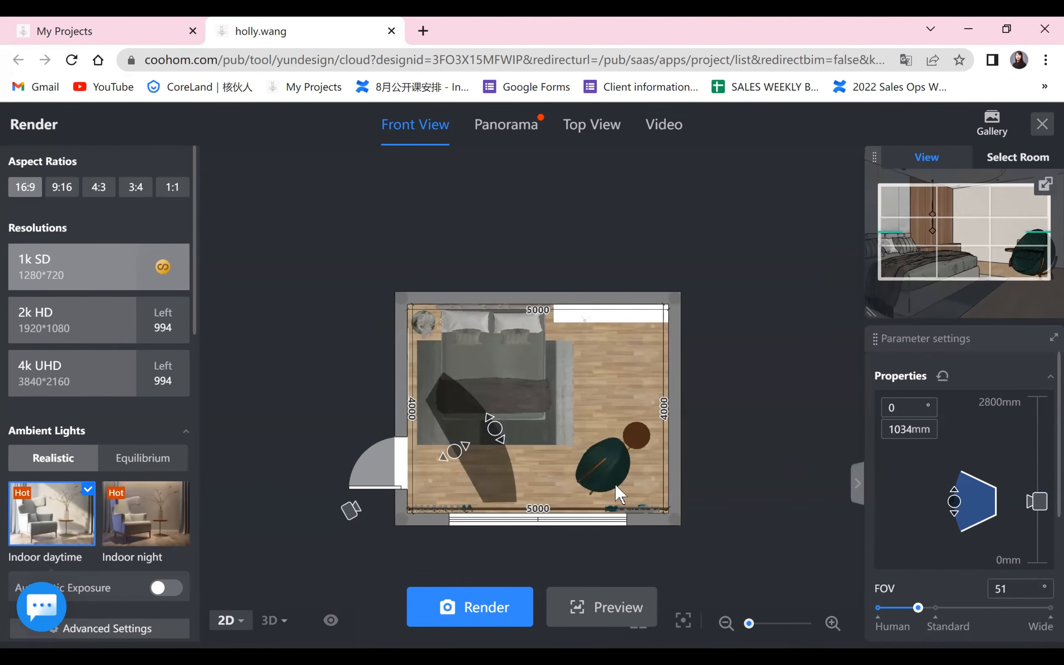
mouse_move(917, 608)
mouse_down()
mouse_move(900, 609)
mouse_move(927, 609)
mouse_up()
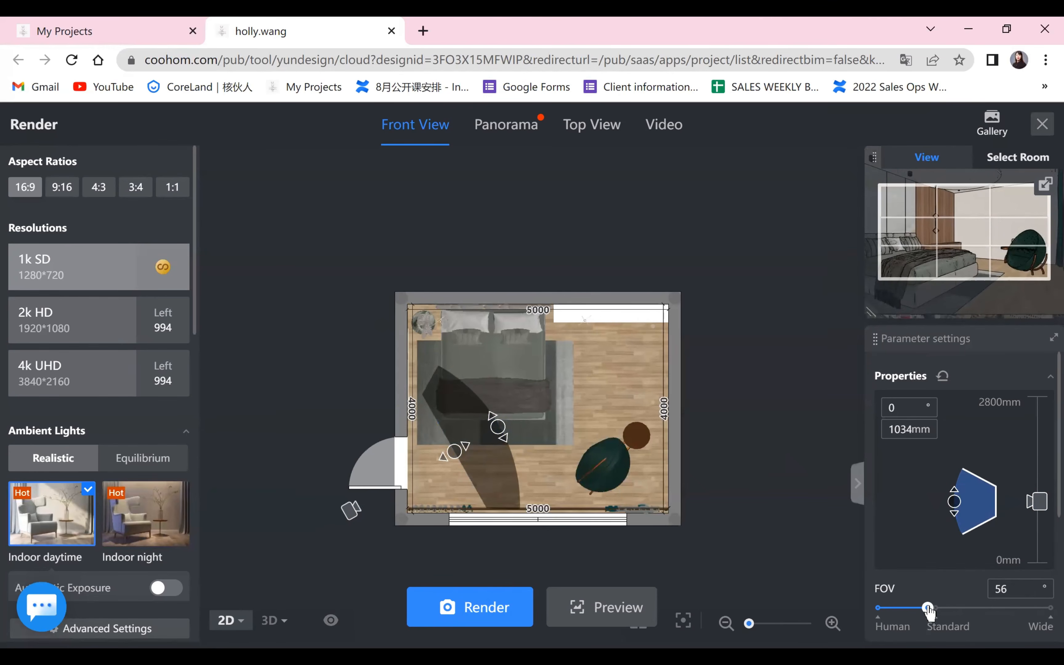
drag(483, 472, 469, 462)
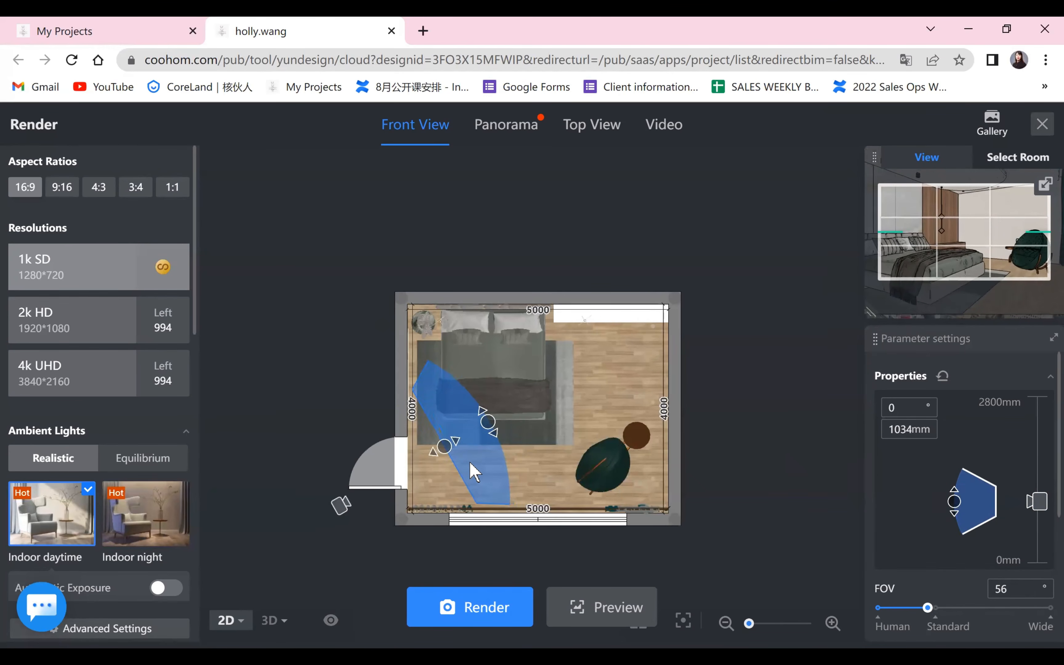
Show the diagonal camera view in 3D and render it in 1k SD with the indoor daytime light.
click(271, 620)
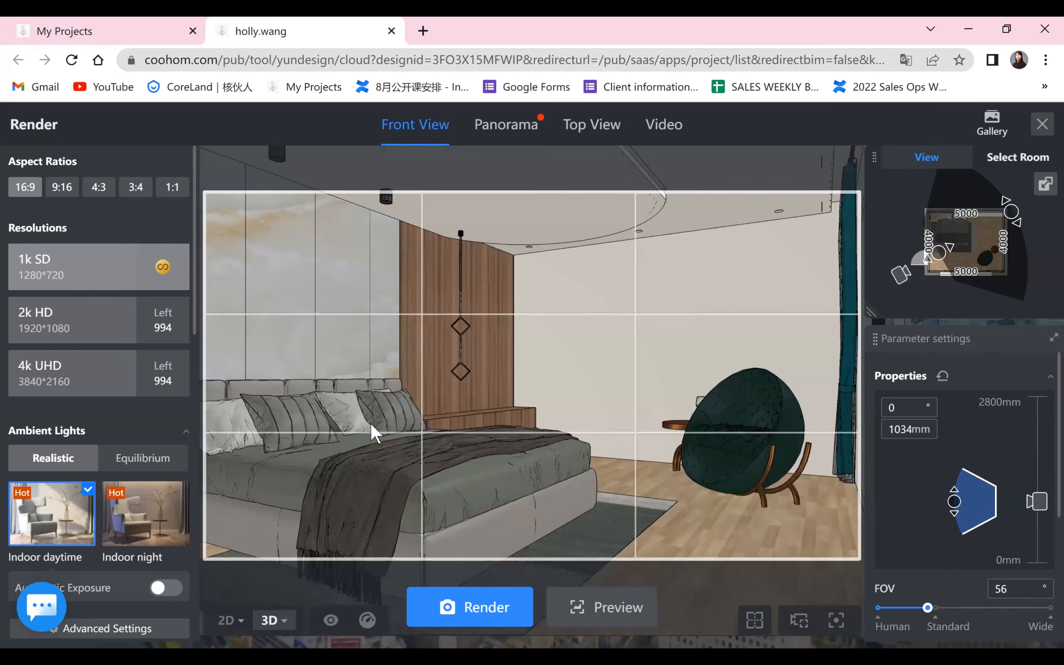
drag(373, 425, 468, 444)
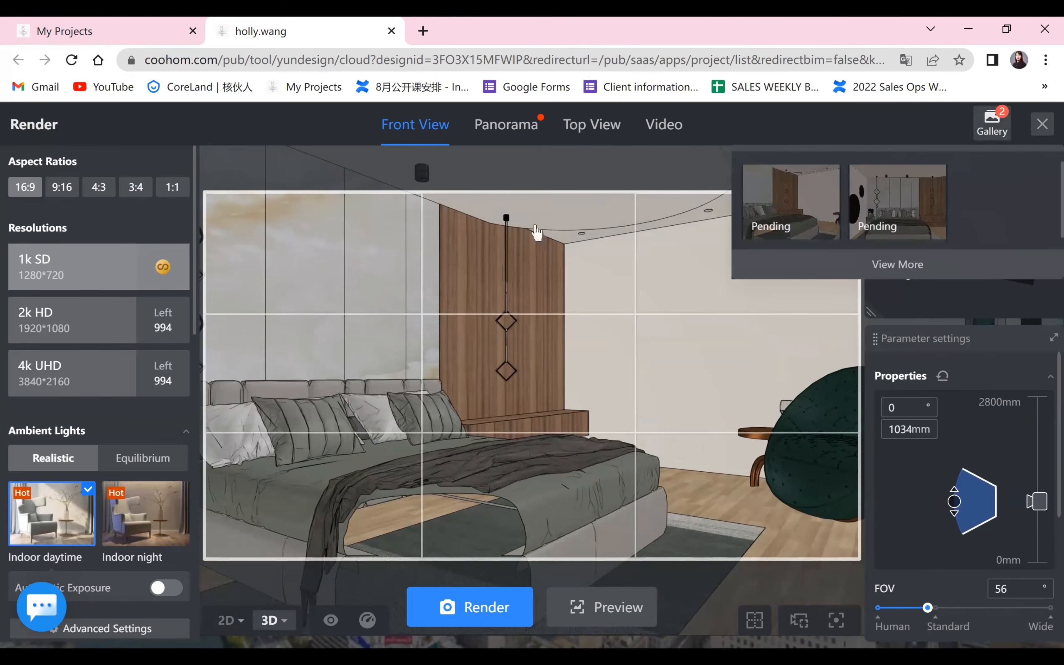
Review both bedroom renders enlarged in the gallery and return to the 3D room design.
click(991, 126)
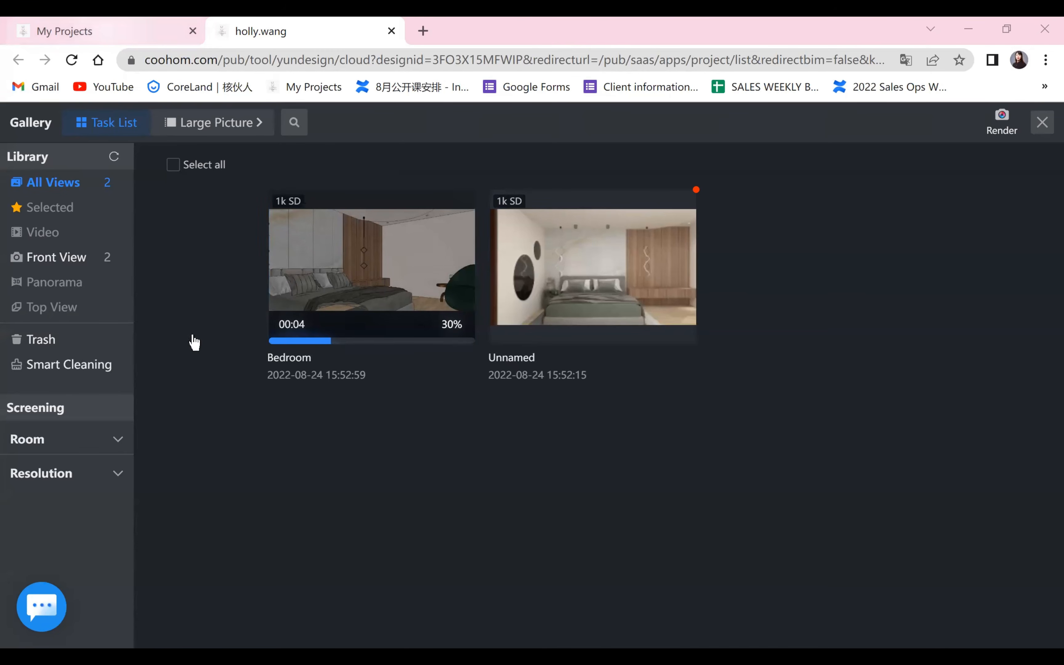
key(ctrl+Tab)
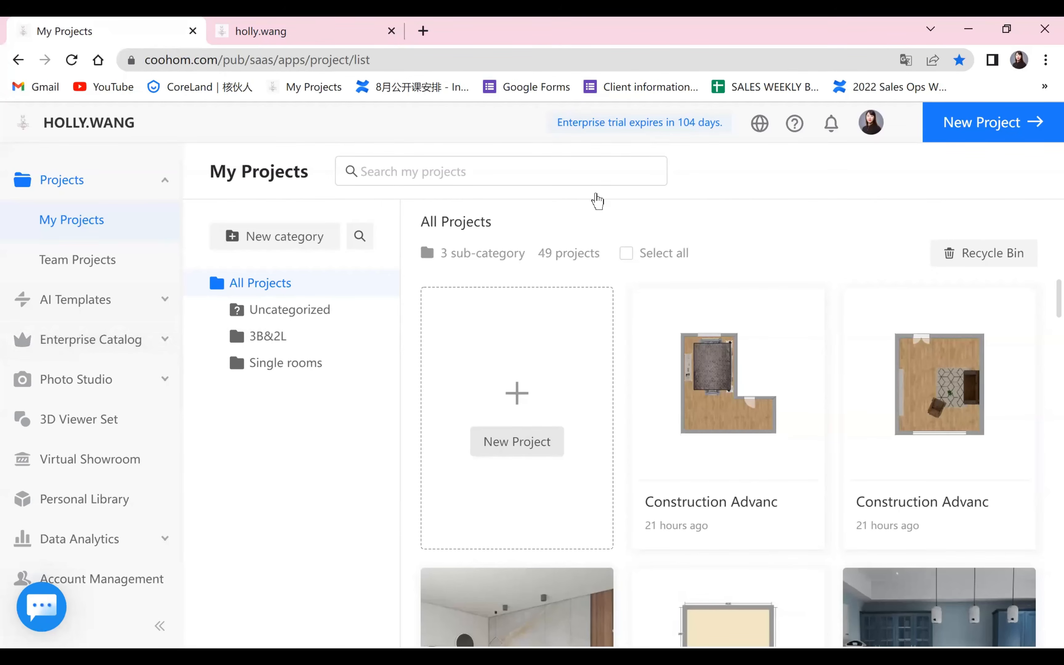
click(96, 325)
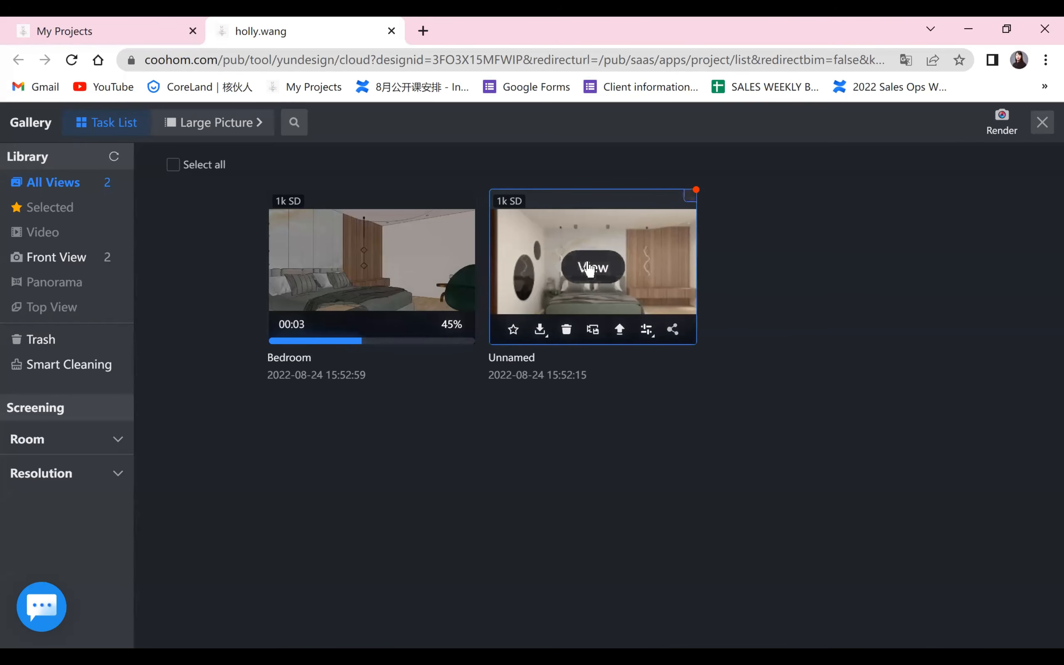
click(590, 268)
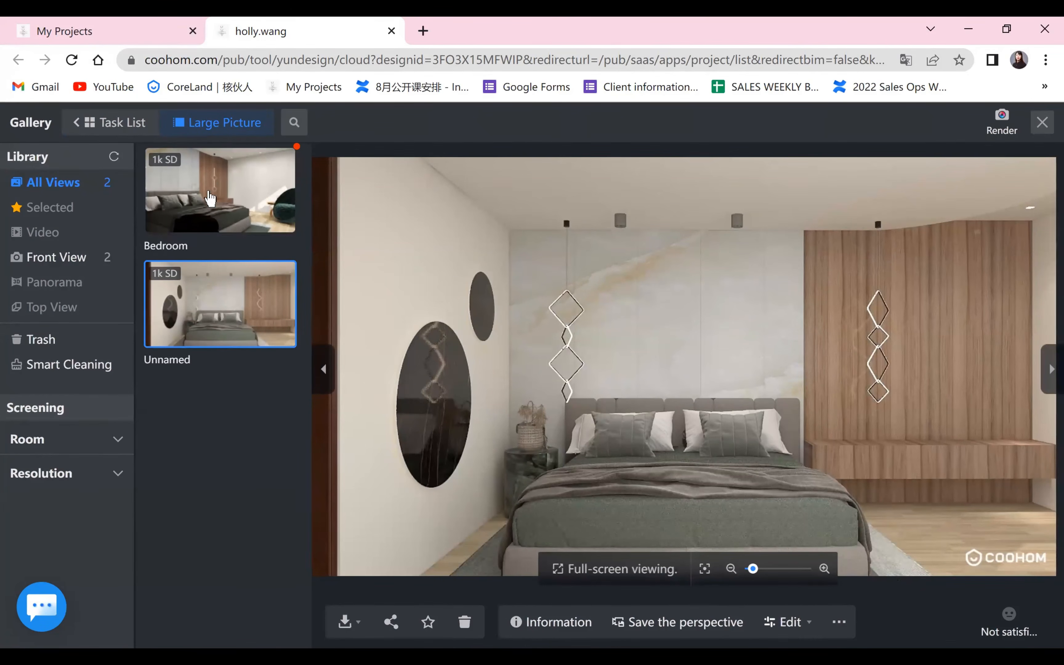
click(208, 194)
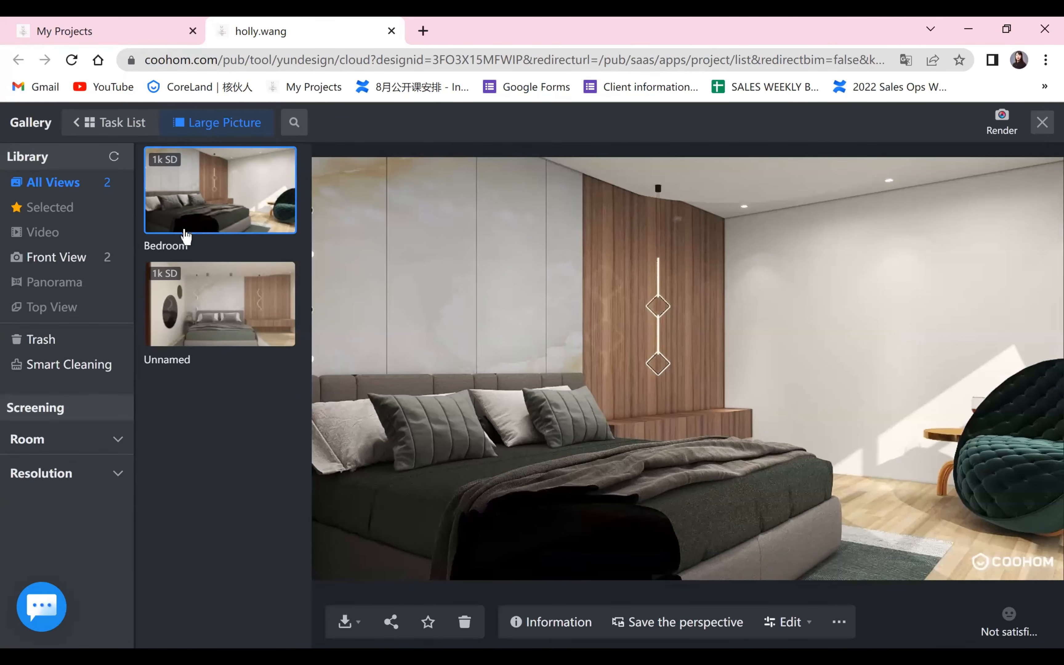
click(1034, 127)
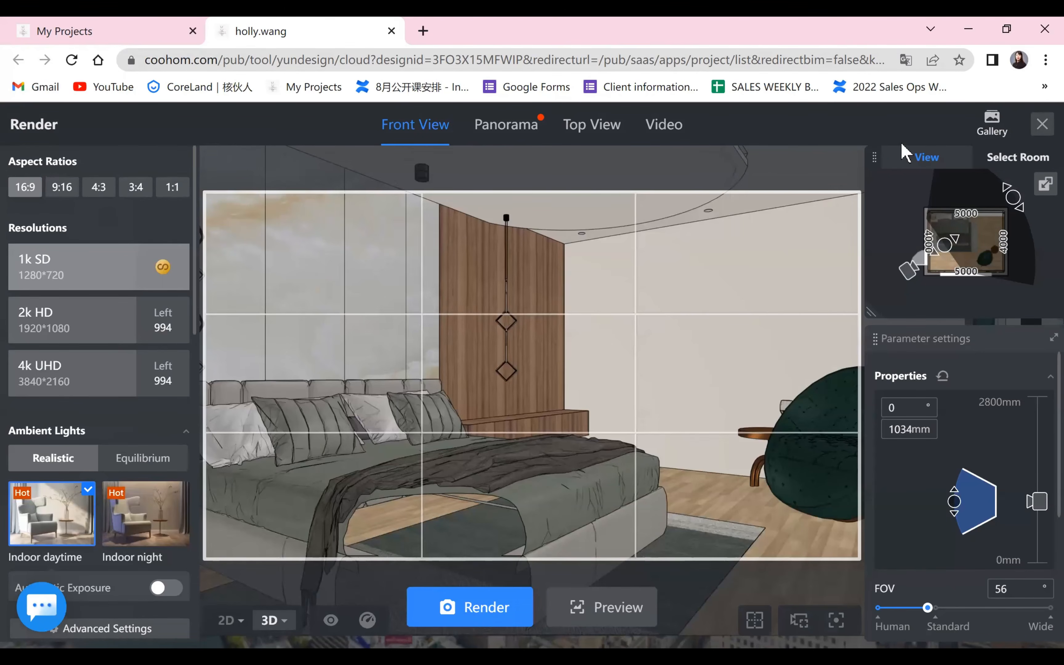
click(1042, 124)
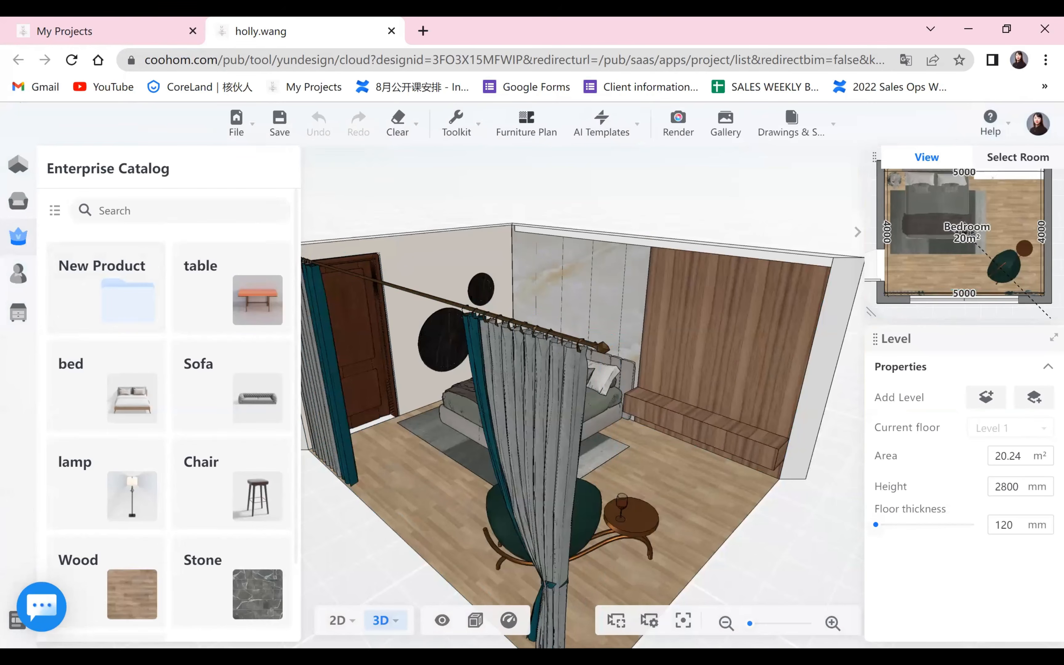